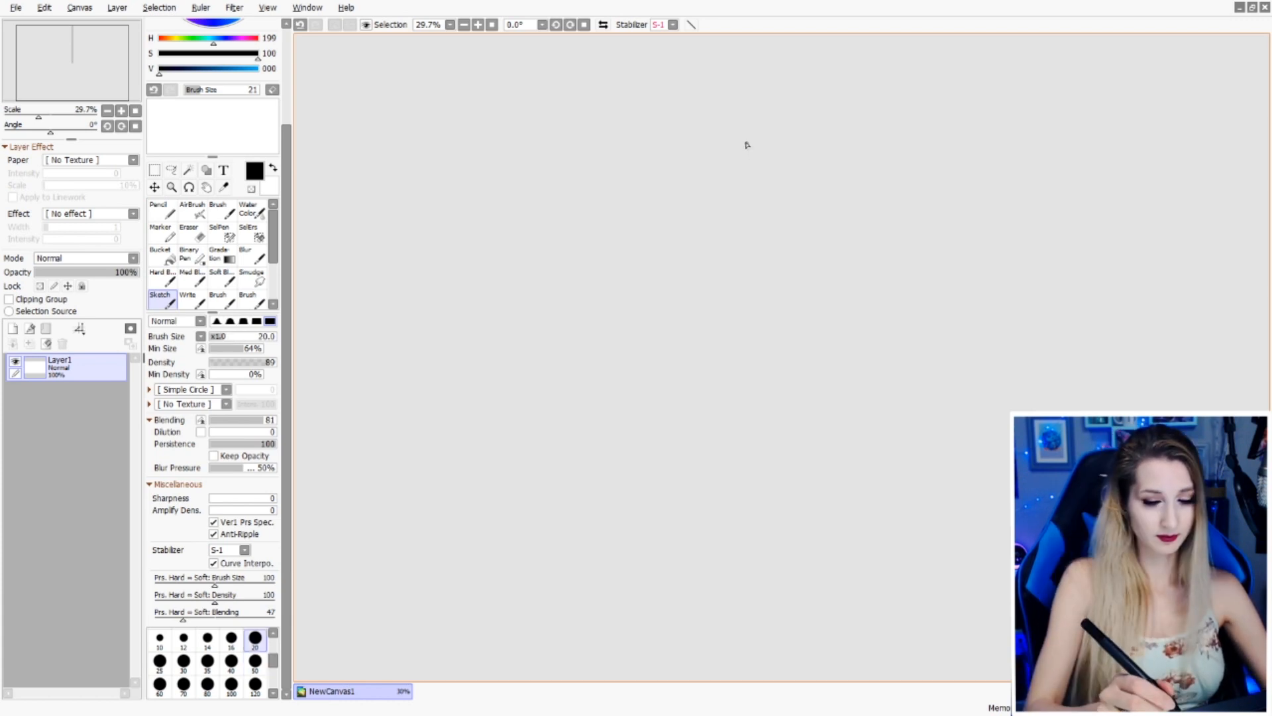
- Sketch a large rough head circle on Layer1 with several loose overlapping strokes
{"action": "mouse_move", "coordinate": [746, 144]}
{"action": "left_mouse_down"}
{"action": "mouse_move", "coordinate": [591, 124]}
{"action": "mouse_move", "coordinate": [642, 409]}
{"action": "mouse_move", "coordinate": [776, 165]}
{"action": "mouse_move", "coordinate": [542, 153]}
{"action": "left_mouse_up"}
{"action": "left_click_drag", "start_coordinate": [500, 197], "coordinate": [519, 349]}
{"action": "mouse_move", "coordinate": [581, 126]}
{"action": "left_mouse_down"}
{"action": "mouse_move", "coordinate": [488, 216]}
{"action": "mouse_move", "coordinate": [514, 349]}
{"action": "left_mouse_up"}
{"action": "left_click_drag", "start_coordinate": [492, 218], "coordinate": [603, 402]}
{"action": "mouse_move", "coordinate": [505, 318]}
{"action": "left_mouse_down"}
{"action": "mouse_move", "coordinate": [584, 393]}
{"action": "mouse_move", "coordinate": [693, 400]}
{"action": "mouse_move", "coordinate": [724, 120]}
{"action": "mouse_move", "coordinate": [500, 338]}
{"action": "mouse_move", "coordinate": [582, 113]}
{"action": "mouse_move", "coordinate": [693, 379]}
{"action": "mouse_move", "coordinate": [568, 119]}
{"action": "mouse_move", "coordinate": [736, 132]}
{"action": "left_mouse_up"}
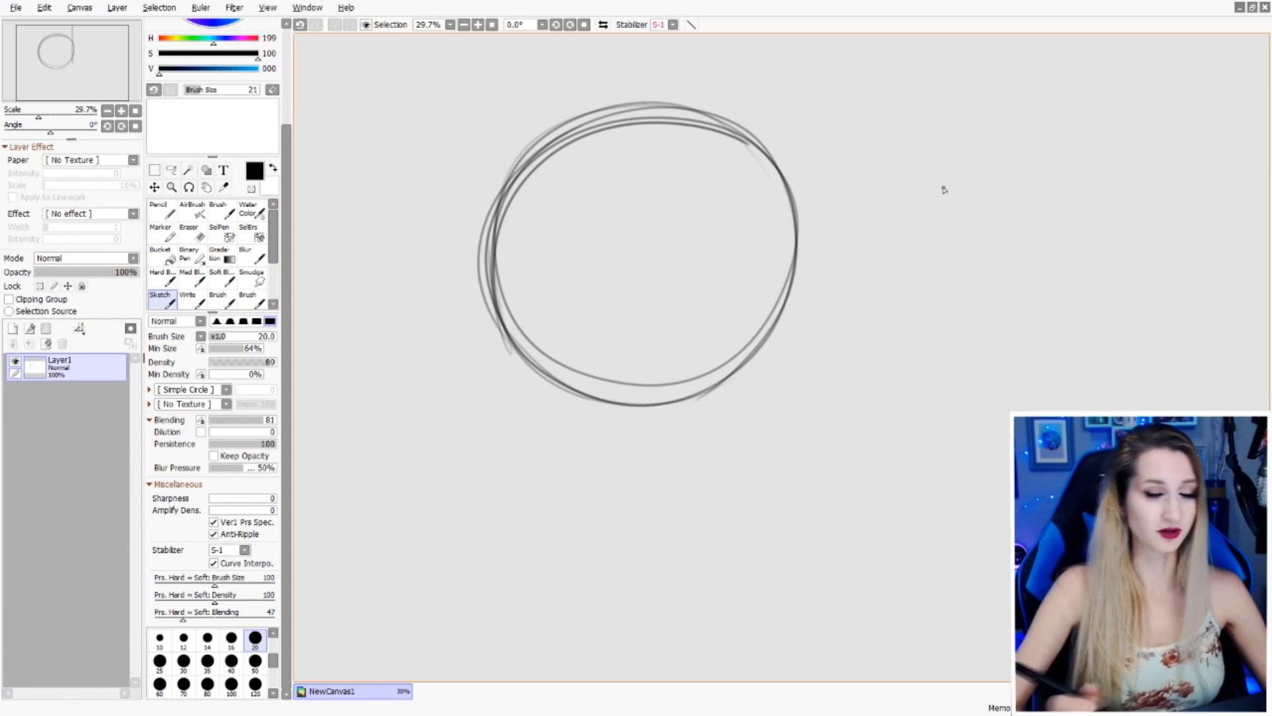
- Lower the circle layer's opacity to 33% and add a new layer above it
{"action": "left_click_drag", "start_coordinate": [88, 274], "coordinate": [69, 272]}
{"action": "left_click", "coordinate": [12, 328]}
{"action": "mouse_move", "coordinate": [787, 306]}
{"action": "left_mouse_down"}
{"action": "mouse_move", "coordinate": [623, 99]}
{"action": "mouse_move", "coordinate": [505, 164]}
{"action": "left_mouse_up"}
{"action": "key", "text": "ctrl+z"}
{"action": "key", "text": "ctrl+z"}
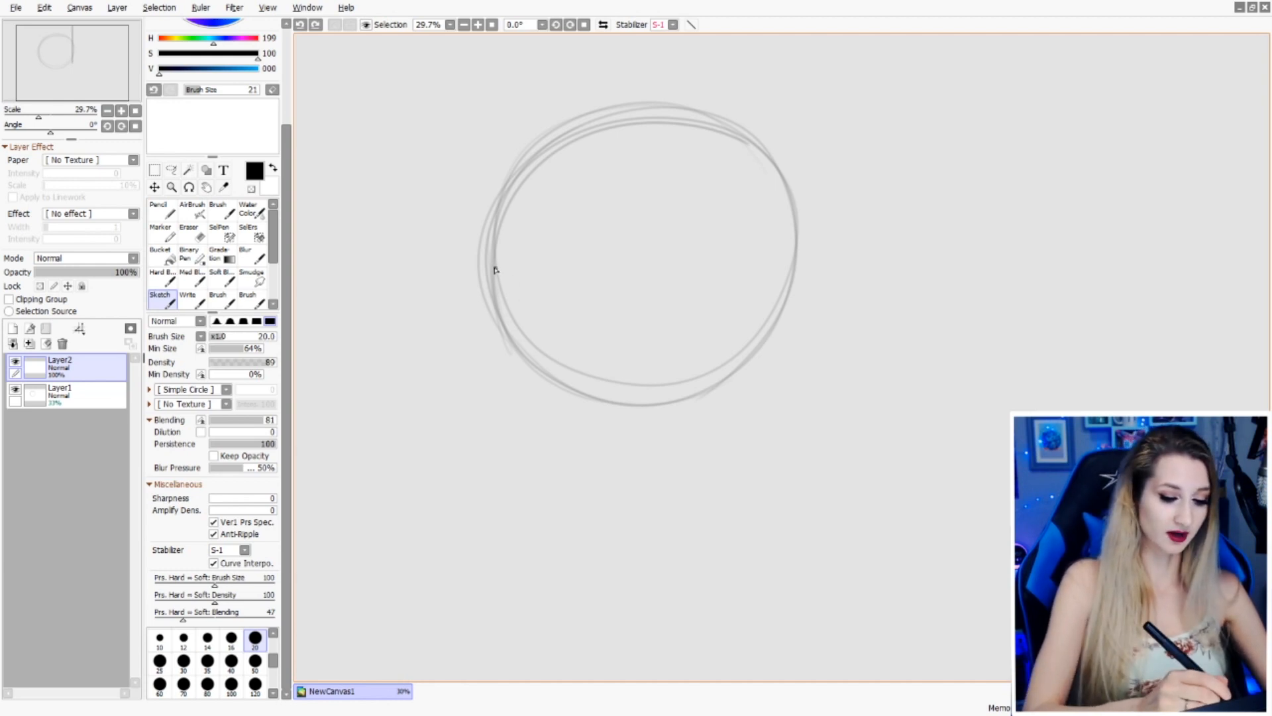
- Draw the eye-socket indentation and the bulging cheek curve on the left side of the circle
{"action": "left_click_drag", "start_coordinate": [493, 264], "coordinate": [474, 318]}
{"action": "key", "text": "ctrl+z"}
{"action": "left_click_drag", "start_coordinate": [494, 264], "coordinate": [476, 321]}
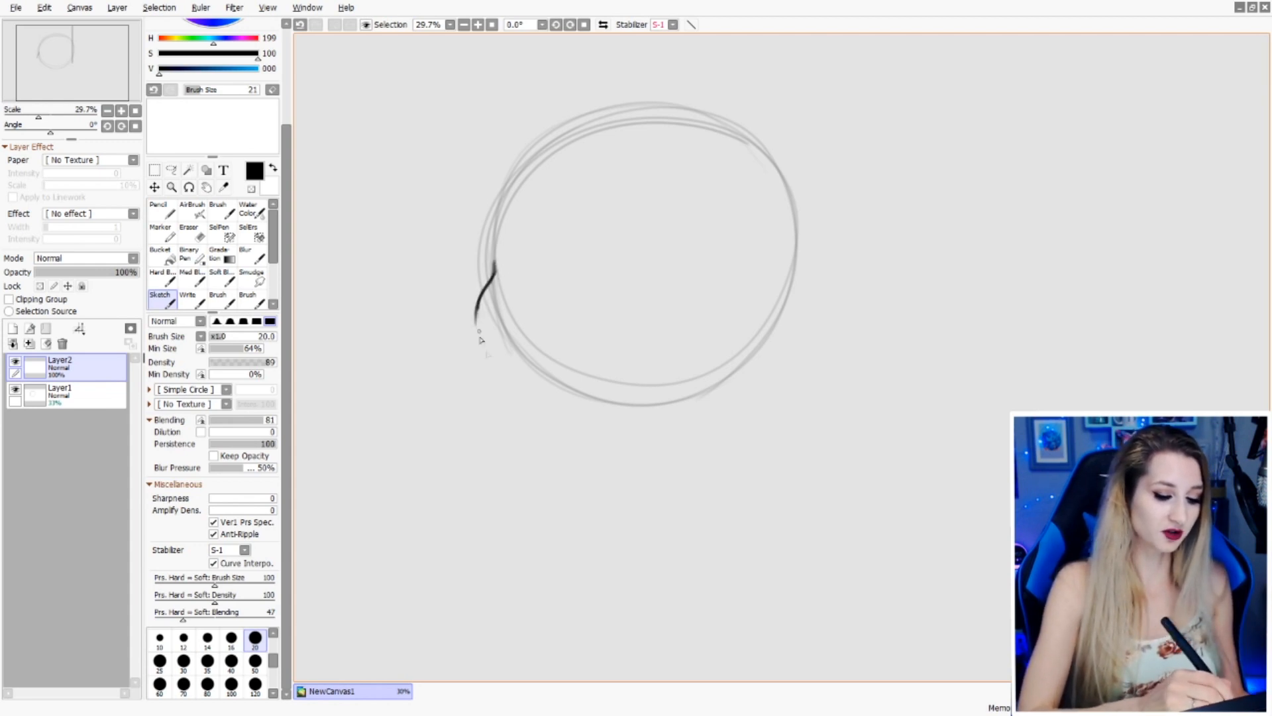
{"action": "mouse_move", "coordinate": [493, 278]}
{"action": "left_mouse_down"}
{"action": "mouse_move", "coordinate": [492, 361]}
{"action": "mouse_move", "coordinate": [600, 418]}
{"action": "left_mouse_up"}
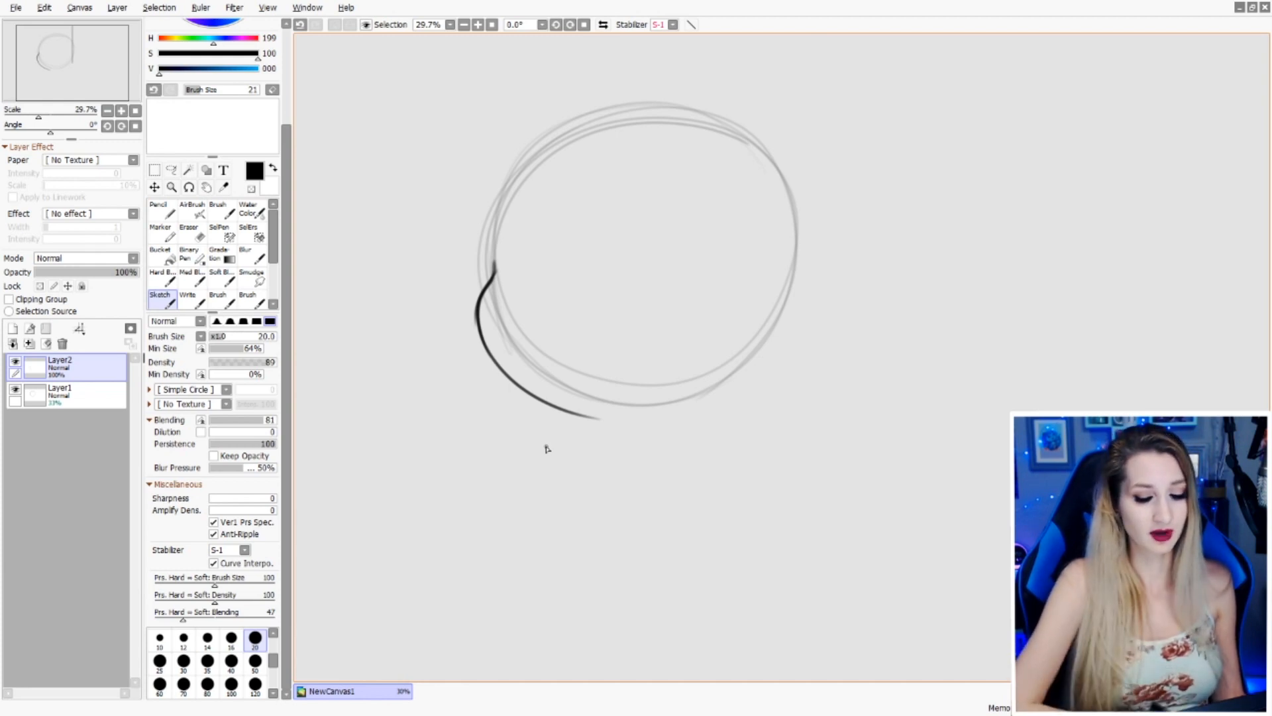
{"action": "key", "text": "ctrl+z"}
{"action": "mouse_move", "coordinate": [483, 286]}
{"action": "left_mouse_down"}
{"action": "mouse_move", "coordinate": [477, 329]}
{"action": "mouse_move", "coordinate": [568, 386]}
{"action": "left_mouse_up"}
{"action": "key", "text": "ctrl+z"}
- Continue the outline from the cheek along the chin and up toward the right jaw, redrawing unsatisfactory strokes
{"action": "mouse_move", "coordinate": [494, 281]}
{"action": "left_mouse_down"}
{"action": "mouse_move", "coordinate": [493, 360]}
{"action": "mouse_move", "coordinate": [595, 410]}
{"action": "mouse_move", "coordinate": [721, 390]}
{"action": "mouse_move", "coordinate": [778, 304]}
{"action": "mouse_move", "coordinate": [789, 225]}
{"action": "left_mouse_up"}
{"action": "mouse_move", "coordinate": [786, 177]}
{"action": "left_mouse_down"}
{"action": "mouse_move", "coordinate": [800, 249]}
{"action": "mouse_move", "coordinate": [756, 371]}
{"action": "mouse_move", "coordinate": [658, 419]}
{"action": "mouse_move", "coordinate": [499, 369]}
{"action": "left_mouse_up"}
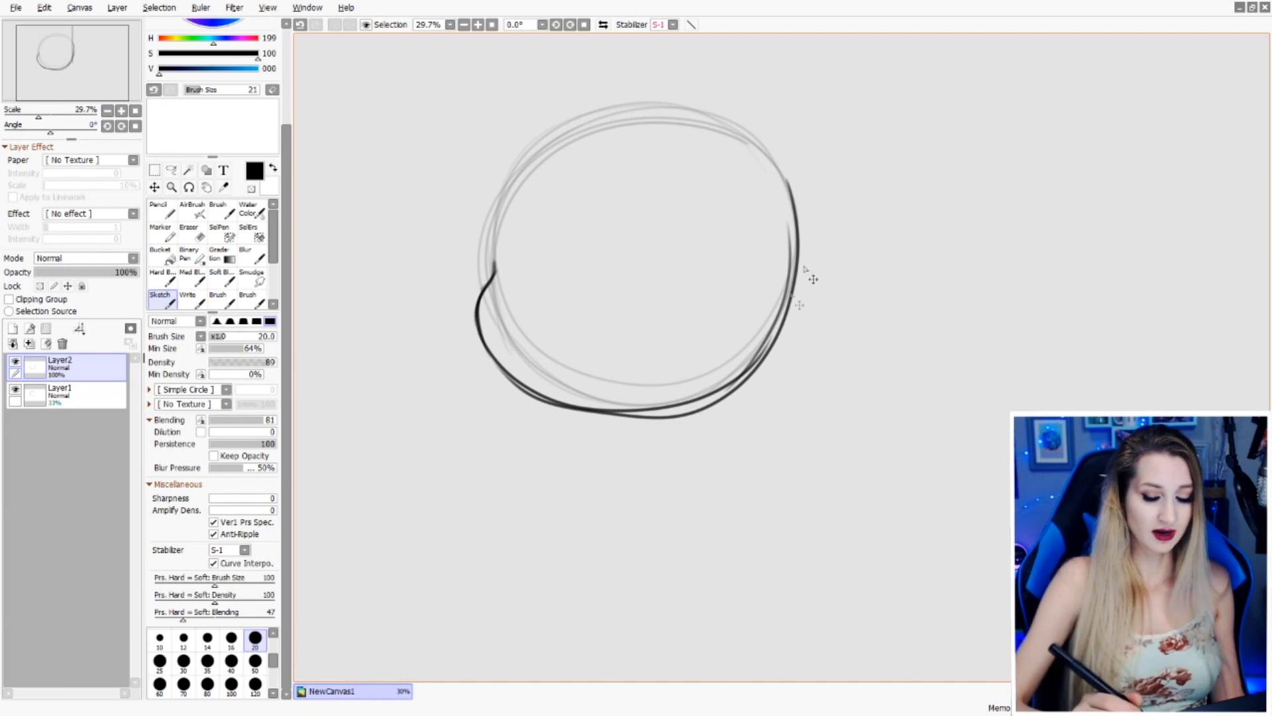
{"action": "key", "text": "ctrl+z"}
{"action": "key", "text": "ctrl+z"}
{"action": "mouse_move", "coordinate": [500, 369]}
{"action": "left_mouse_down"}
{"action": "mouse_move", "coordinate": [574, 418]}
{"action": "mouse_move", "coordinate": [653, 417]}
{"action": "left_mouse_up"}
{"action": "key", "text": "ctrl+z"}
{"action": "mouse_move", "coordinate": [498, 362]}
{"action": "left_mouse_down"}
{"action": "mouse_move", "coordinate": [581, 410]}
{"action": "mouse_move", "coordinate": [715, 407]}
{"action": "mouse_move", "coordinate": [784, 353]}
{"action": "left_mouse_up"}
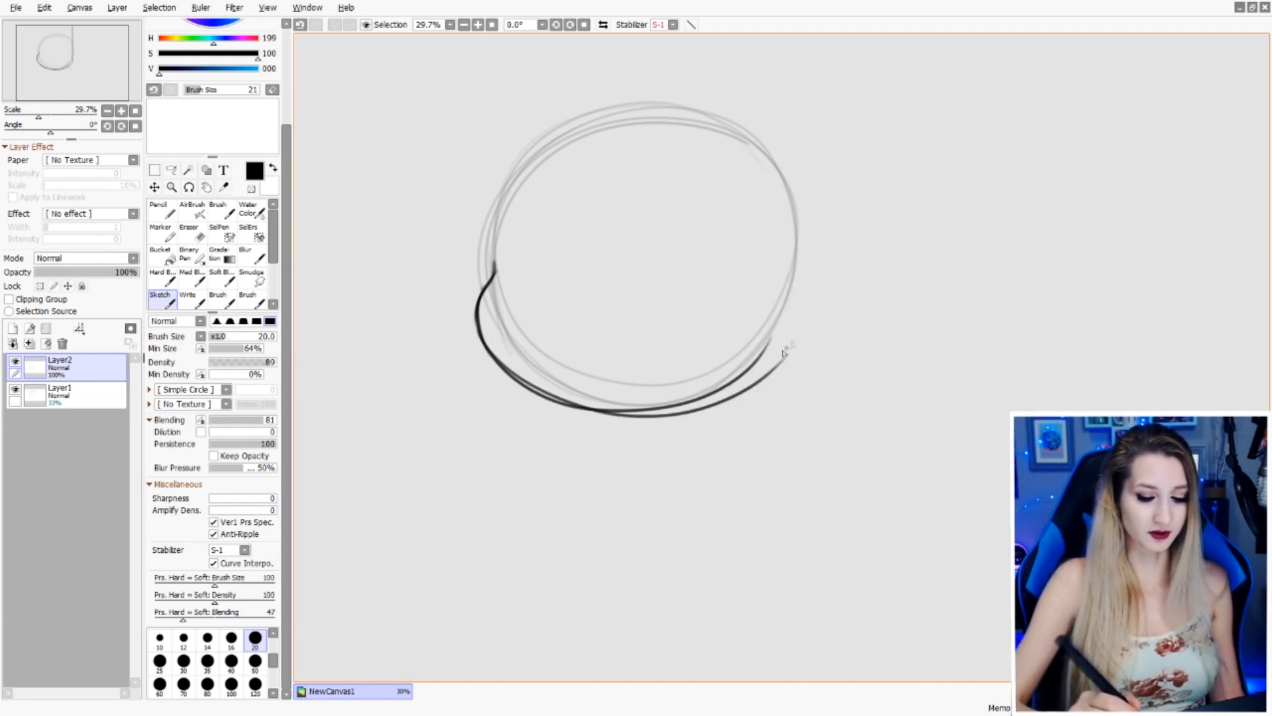
- Close the head outline around the back and crown, and erase overlapping jaw lines with the eraser at size 120
{"action": "mouse_move", "coordinate": [749, 391]}
{"action": "left_mouse_down"}
{"action": "mouse_move", "coordinate": [817, 265]}
{"action": "mouse_move", "coordinate": [785, 155]}
{"action": "mouse_move", "coordinate": [801, 193]}
{"action": "mouse_move", "coordinate": [804, 298]}
{"action": "mouse_move", "coordinate": [756, 390]}
{"action": "left_mouse_up"}
{"action": "left_click_drag", "start_coordinate": [763, 375], "coordinate": [805, 253]}
{"action": "mouse_move", "coordinate": [800, 204]}
{"action": "left_mouse_down"}
{"action": "mouse_move", "coordinate": [660, 101]}
{"action": "mouse_move", "coordinate": [510, 192]}
{"action": "mouse_move", "coordinate": [497, 273]}
{"action": "mouse_move", "coordinate": [490, 250]}
{"action": "mouse_move", "coordinate": [529, 134]}
{"action": "mouse_move", "coordinate": [685, 90]}
{"action": "mouse_move", "coordinate": [795, 156]}
{"action": "mouse_move", "coordinate": [806, 286]}
{"action": "left_mouse_up"}
{"action": "key", "text": "e"}
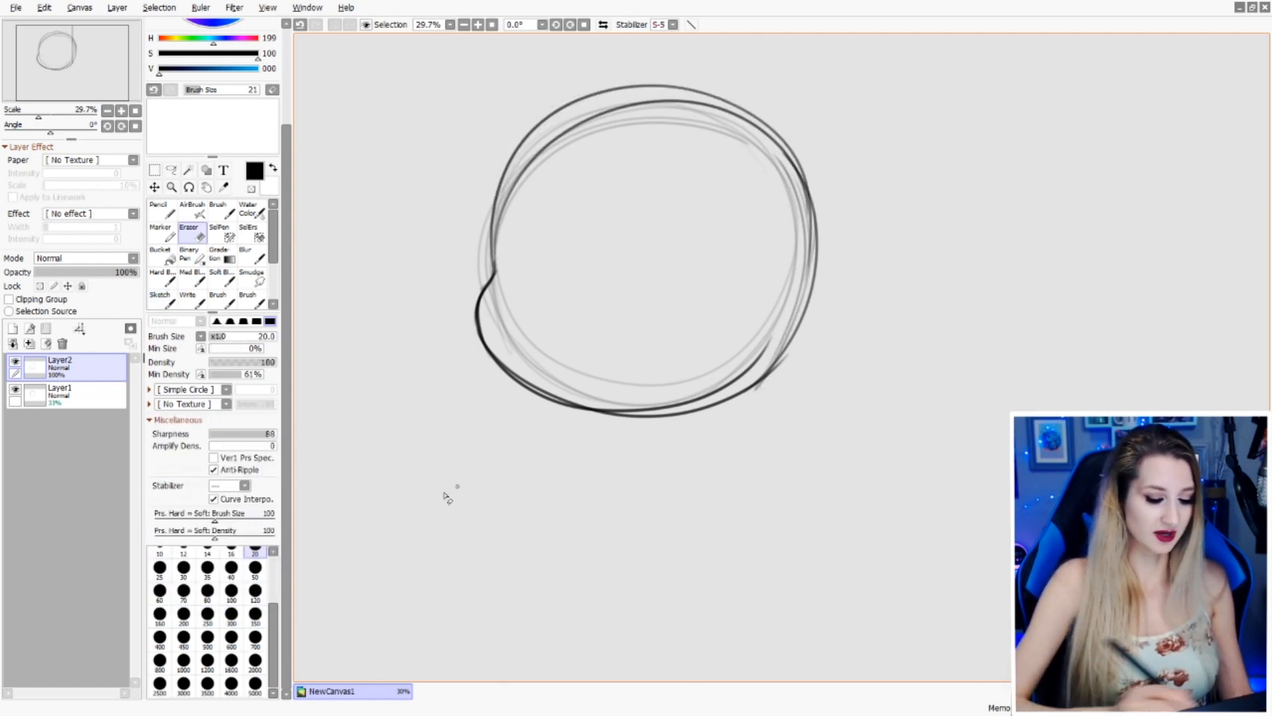
{"action": "left_click", "coordinate": [255, 594]}
{"action": "left_click_drag", "start_coordinate": [766, 336], "coordinate": [718, 394]}
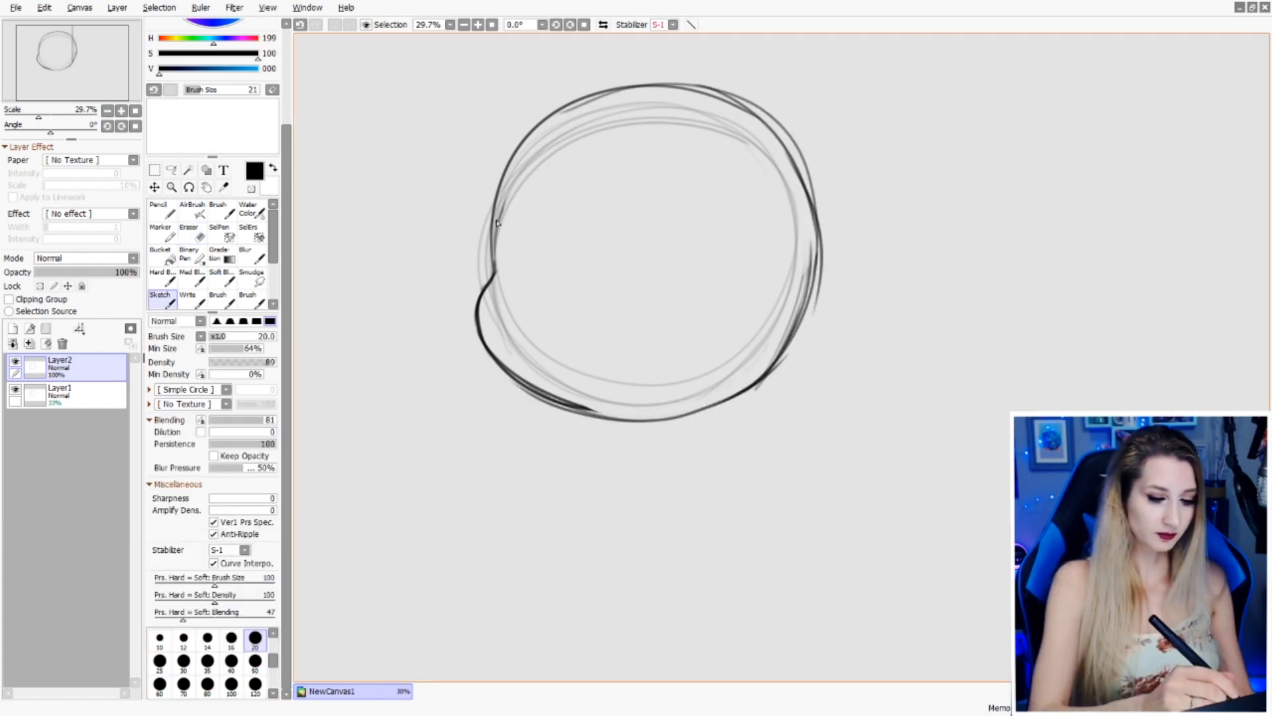
- Reinforce the outline from the forehead through the eye-socket dent into the cheek
{"action": "left_click_drag", "start_coordinate": [493, 223], "coordinate": [486, 281]}
{"action": "key", "text": "ctrl+z"}
{"action": "left_click_drag", "start_coordinate": [493, 221], "coordinate": [487, 325]}
{"action": "key", "text": "ctrl+z"}
{"action": "left_click_drag", "start_coordinate": [493, 221], "coordinate": [488, 324]}
{"action": "key", "text": "ctrl+z"}
{"action": "left_click_drag", "start_coordinate": [493, 226], "coordinate": [487, 278]}
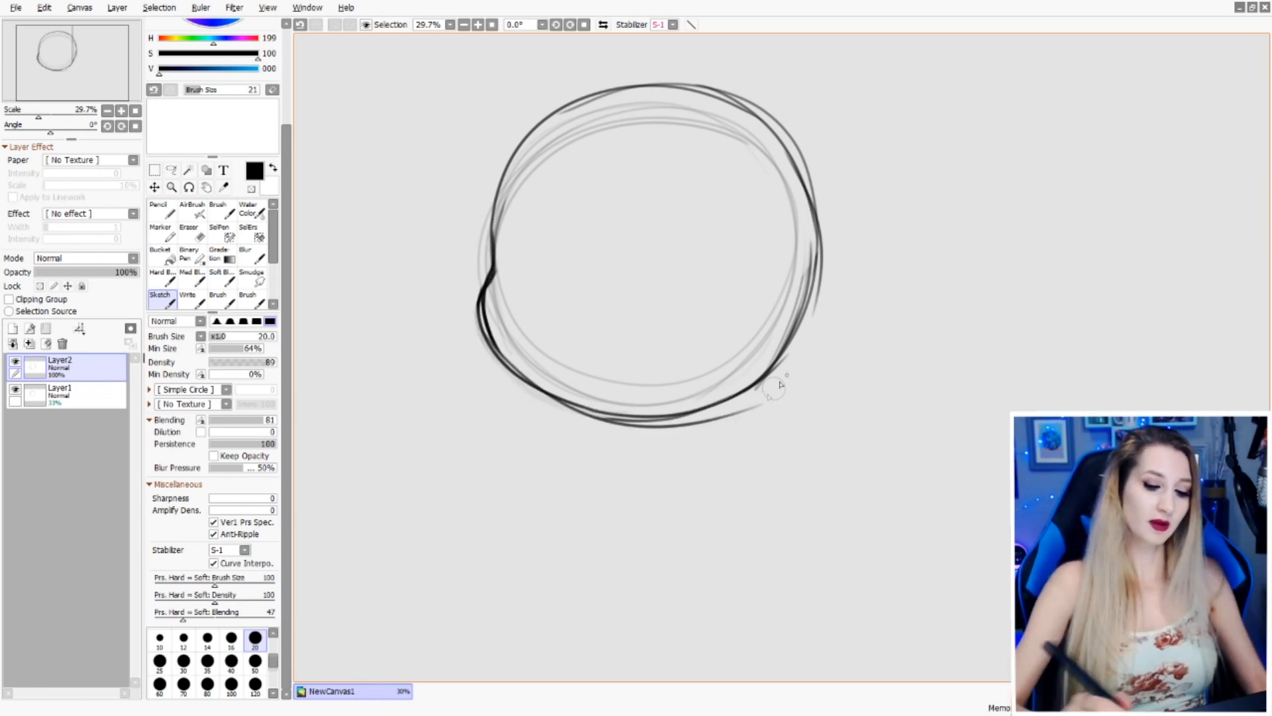
- Erase the surplus strokes beneath the chin and along the back of the head
{"action": "key", "text": "e"}
{"action": "left_click_drag", "start_coordinate": [734, 415], "coordinate": [588, 426]}
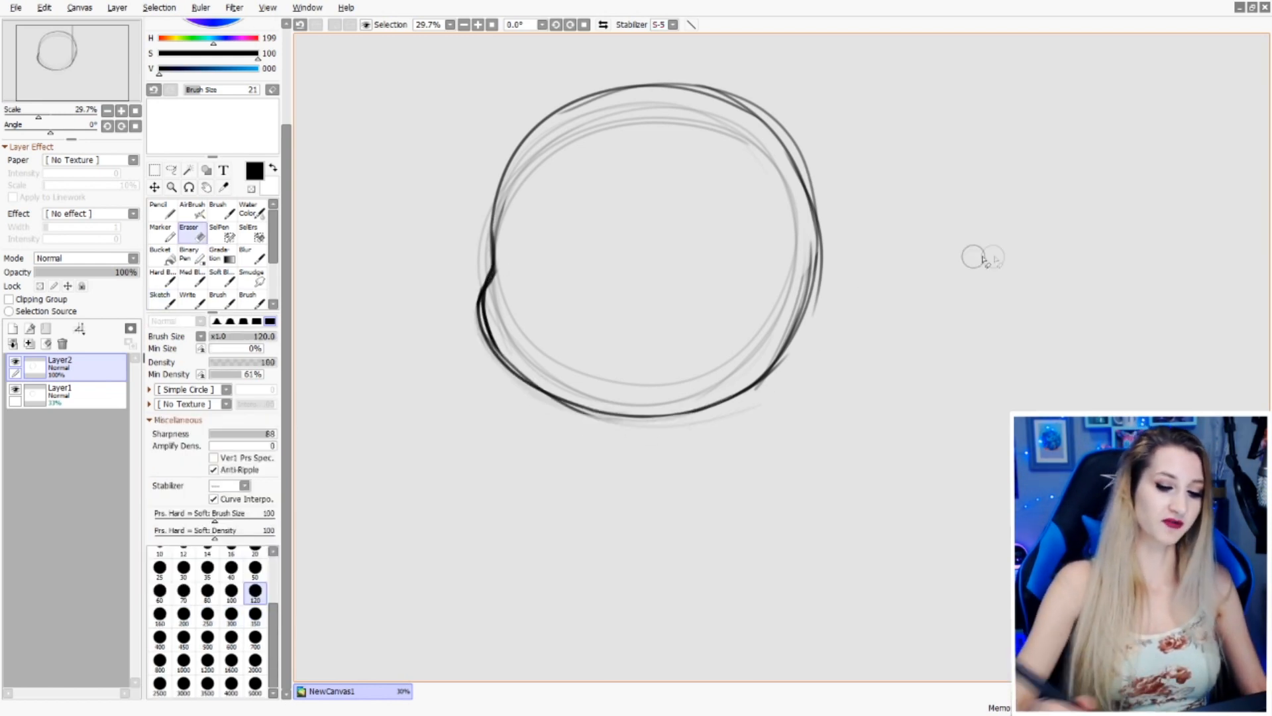
{"action": "mouse_move", "coordinate": [808, 227]}
{"action": "left_mouse_down"}
{"action": "mouse_move", "coordinate": [794, 287]}
{"action": "mouse_move", "coordinate": [801, 320]}
{"action": "left_mouse_up"}
{"action": "key", "text": "b"}
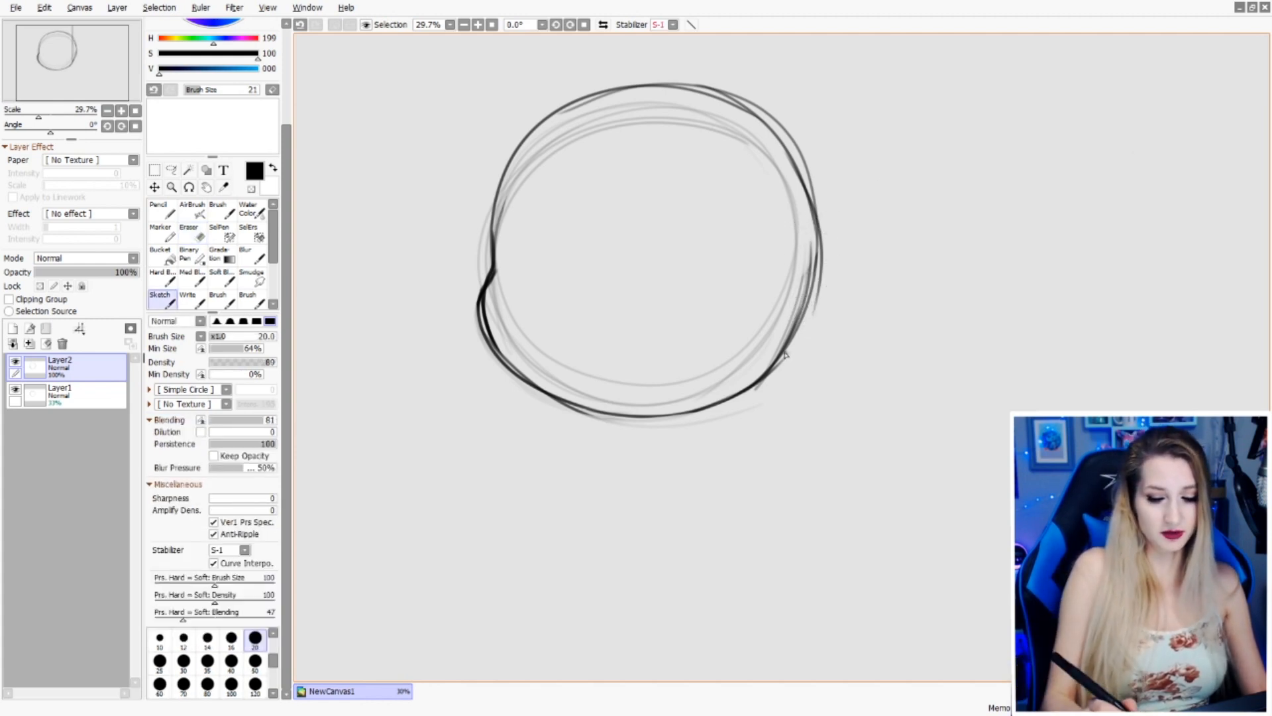
- Try a lower, more pointed chin by redrawing the jaw strokes from the cheek to the right side
{"action": "mouse_move", "coordinate": [771, 366]}
{"action": "left_mouse_down"}
{"action": "mouse_move", "coordinate": [733, 392]}
{"action": "mouse_move", "coordinate": [595, 426]}
{"action": "mouse_move", "coordinate": [501, 351]}
{"action": "mouse_move", "coordinate": [493, 328]}
{"action": "mouse_move", "coordinate": [608, 429]}
{"action": "left_mouse_up"}
{"action": "key", "text": "ctrl+z"}
{"action": "key", "text": "ctrl+z"}
{"action": "mouse_move", "coordinate": [482, 332]}
{"action": "left_mouse_down"}
{"action": "mouse_move", "coordinate": [534, 397]}
{"action": "mouse_move", "coordinate": [631, 433]}
{"action": "mouse_move", "coordinate": [756, 386]}
{"action": "left_mouse_up"}
{"action": "mouse_move", "coordinate": [650, 432]}
{"action": "left_mouse_down"}
{"action": "mouse_move", "coordinate": [772, 375]}
{"action": "mouse_move", "coordinate": [817, 323]}
{"action": "left_mouse_up"}
{"action": "key", "text": "e"}
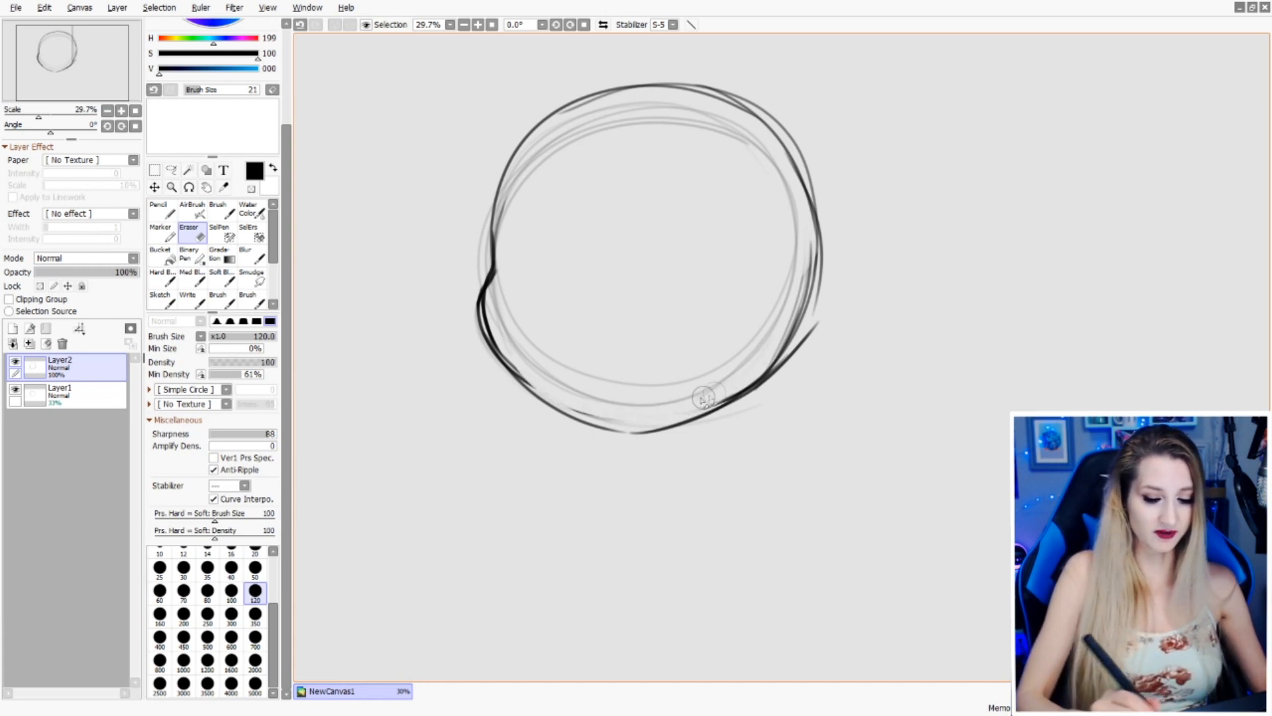
{"action": "key", "text": "e"}
{"action": "mouse_move", "coordinate": [759, 383]}
{"action": "left_mouse_down"}
{"action": "mouse_move", "coordinate": [639, 431]}
{"action": "mouse_move", "coordinate": [584, 424]}
{"action": "mouse_move", "coordinate": [490, 333]}
{"action": "left_mouse_up"}
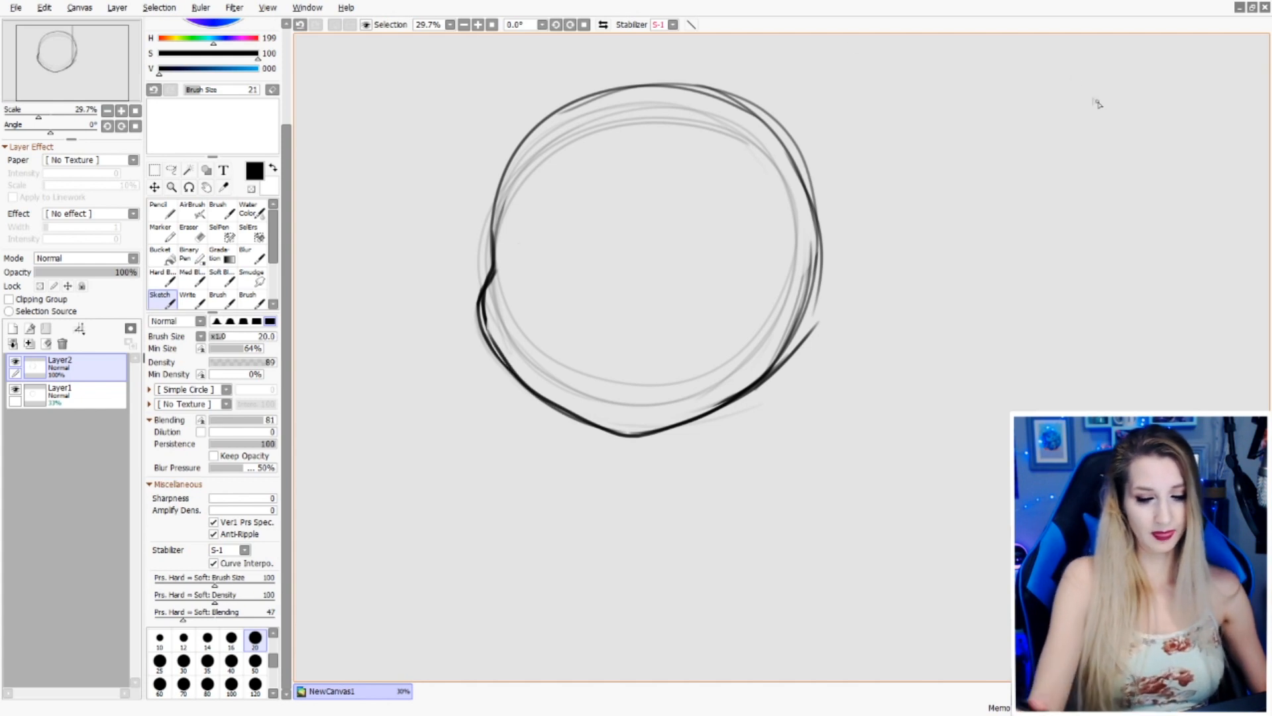
{"action": "key", "text": "ctrl+z"}
{"action": "mouse_move", "coordinate": [530, 391]}
{"action": "left_mouse_down"}
{"action": "mouse_move", "coordinate": [558, 413]}
{"action": "mouse_move", "coordinate": [638, 436]}
{"action": "mouse_move", "coordinate": [599, 428]}
{"action": "mouse_move", "coordinate": [680, 422]}
{"action": "left_mouse_up"}
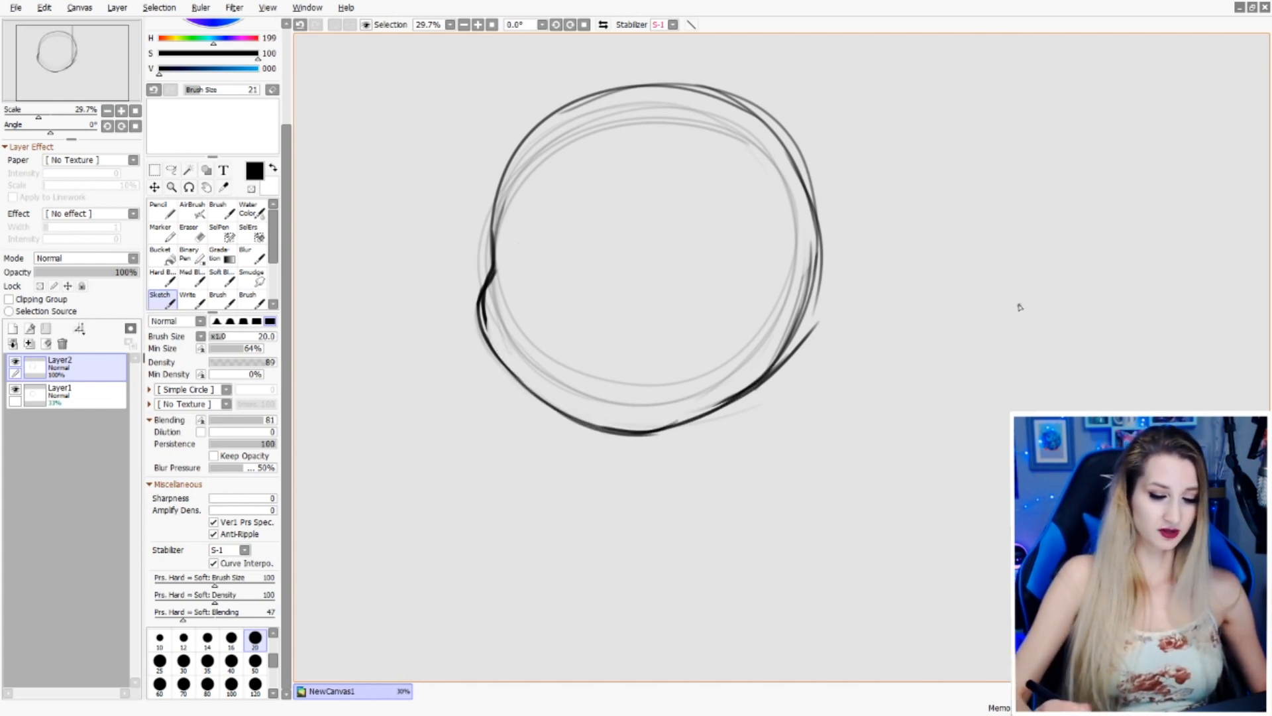
- Undo the pointed-chin strokes back to the rounded jawline
{"action": "key", "text": "ctrl+z"}
{"action": "key", "text": "ctrl+z"}
{"action": "key", "text": "ctrl+z"}
{"action": "key", "text": "ctrl+z"}
{"action": "key", "text": "ctrl+z"}
{"action": "key", "text": "ctrl+z"}
{"action": "key", "text": "ctrl+z"}
- Delete the rough circle layer, Layer1, and erase the stray marks inside the head outline
{"action": "left_click", "coordinate": [14, 389]}
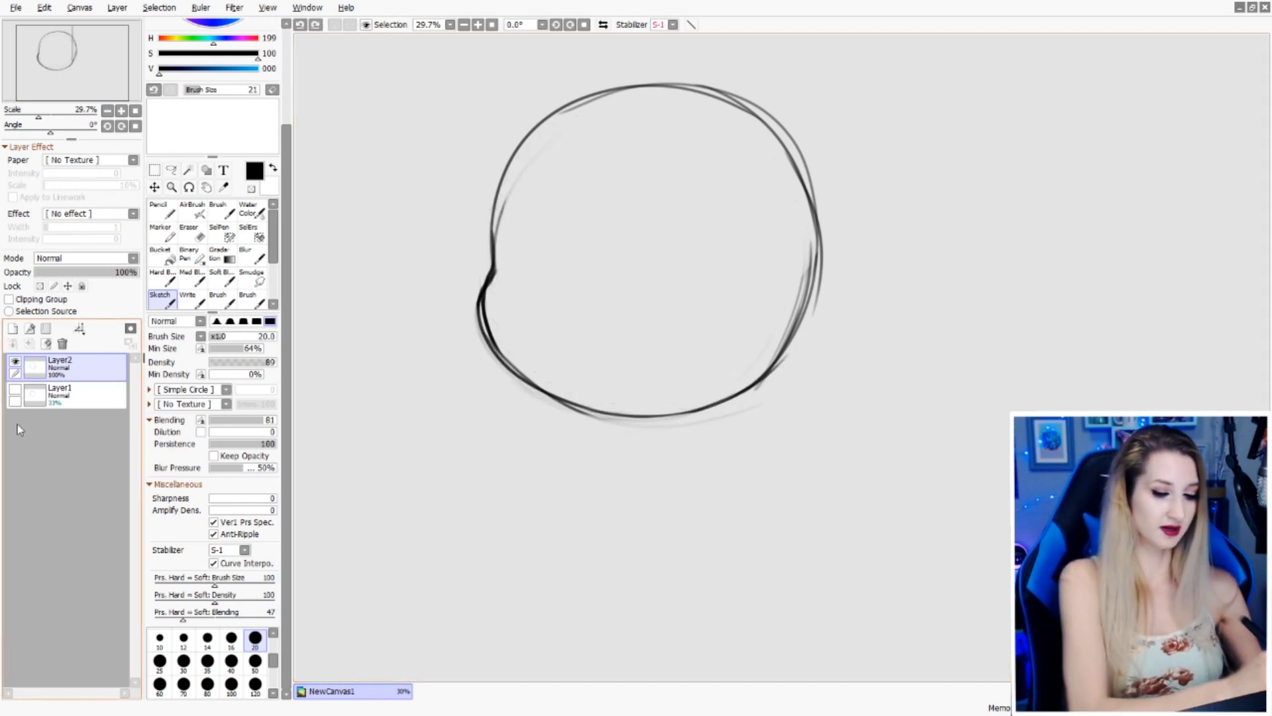
{"action": "left_click", "coordinate": [14, 390]}
{"action": "left_click", "coordinate": [14, 390]}
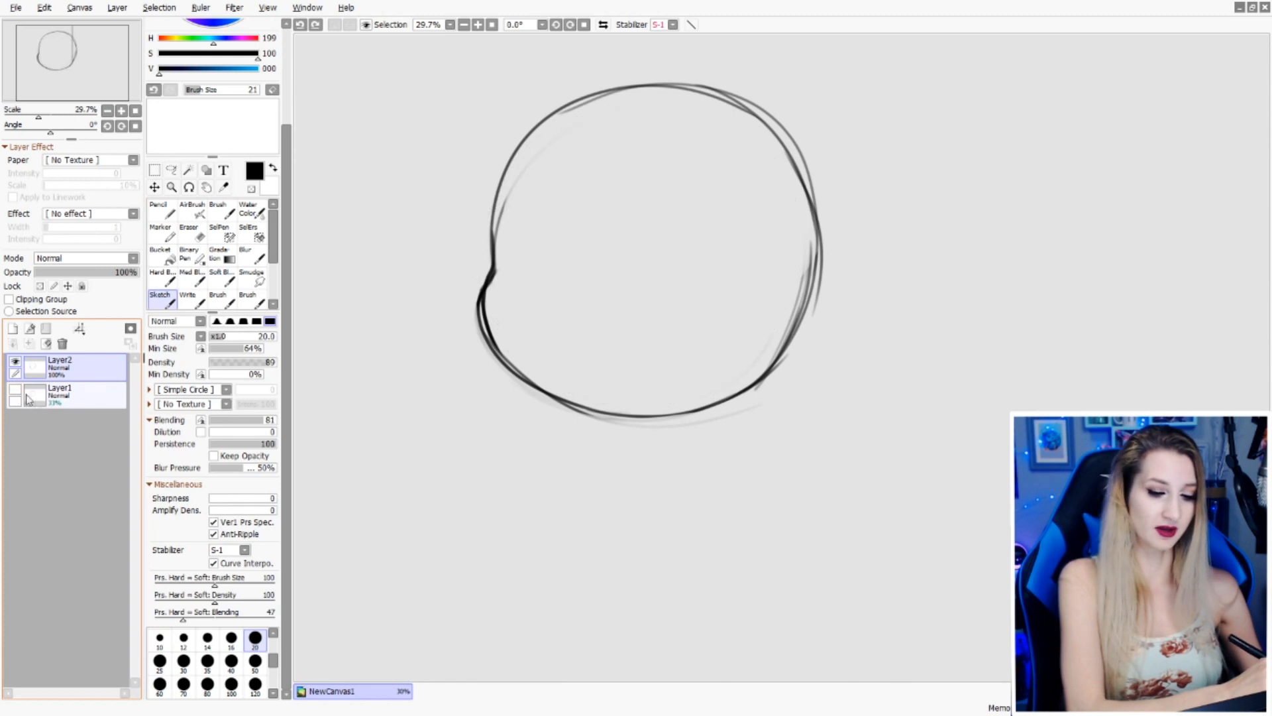
{"action": "left_click", "coordinate": [78, 398]}
{"action": "left_click", "coordinate": [62, 343]}
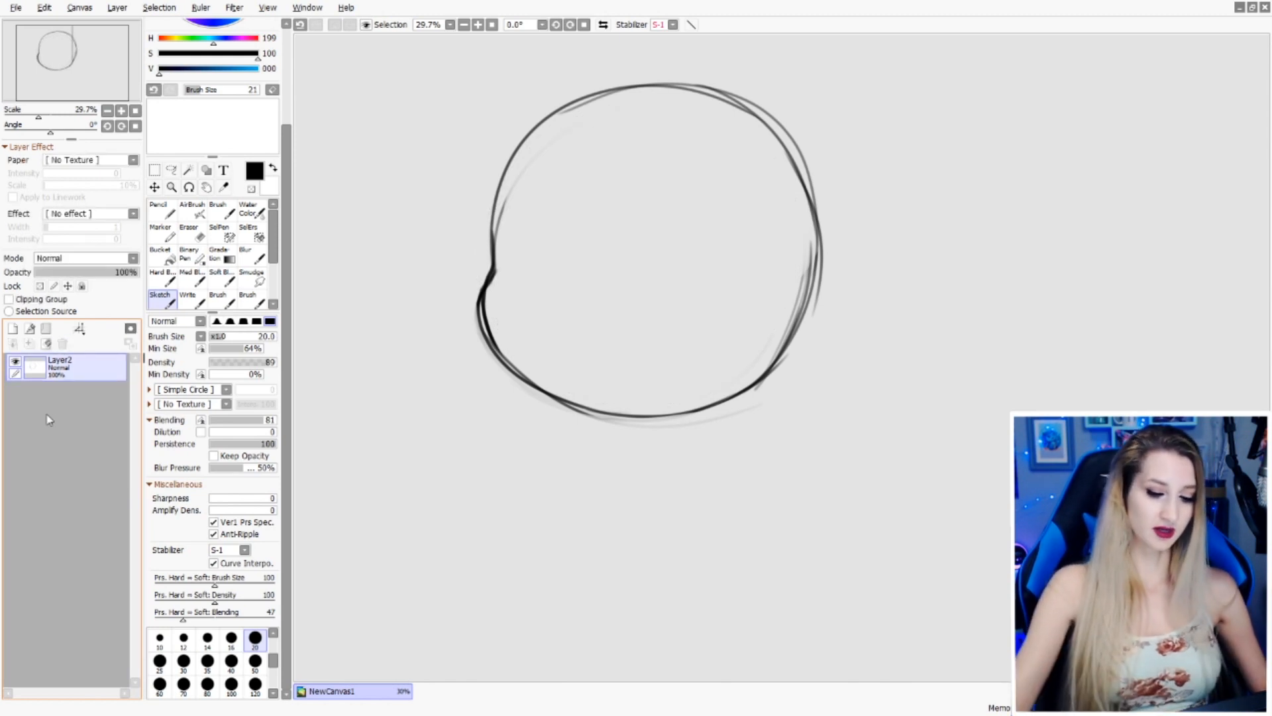
{"action": "key", "text": "e"}
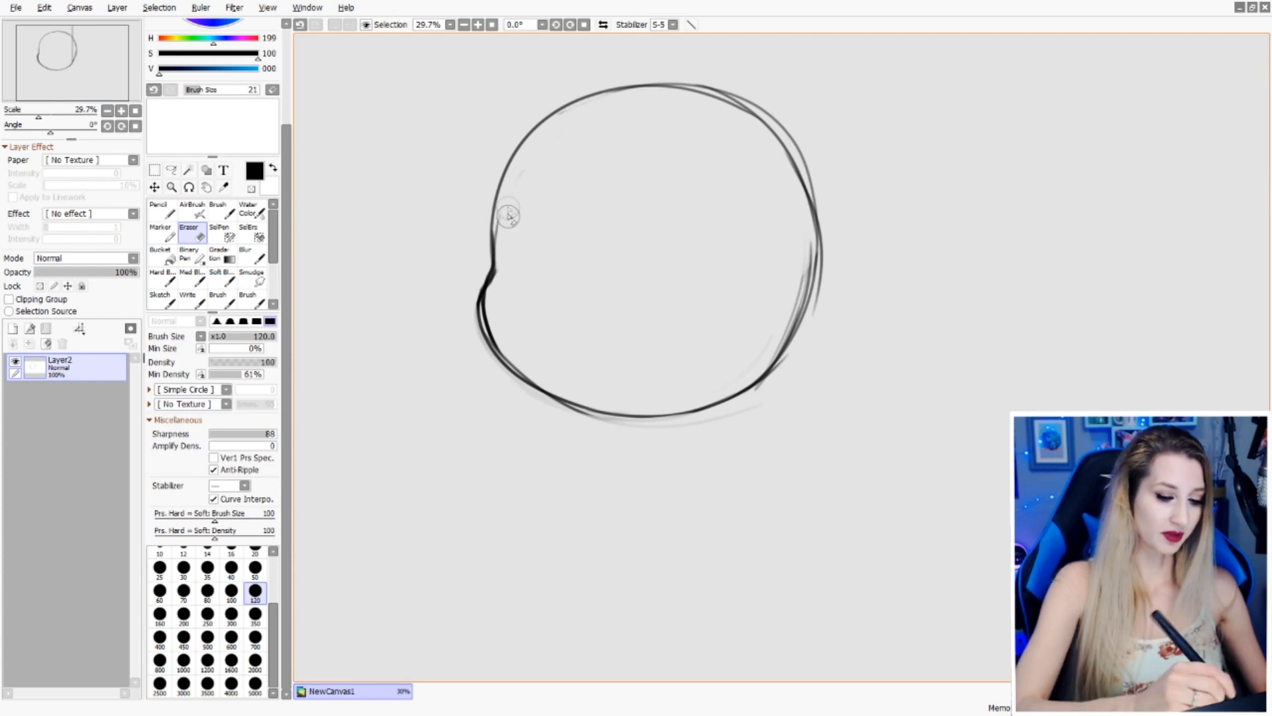
{"action": "mouse_move", "coordinate": [509, 216]}
{"action": "left_mouse_down"}
{"action": "mouse_move", "coordinate": [500, 337]}
{"action": "mouse_move", "coordinate": [524, 367]}
{"action": "left_mouse_up"}
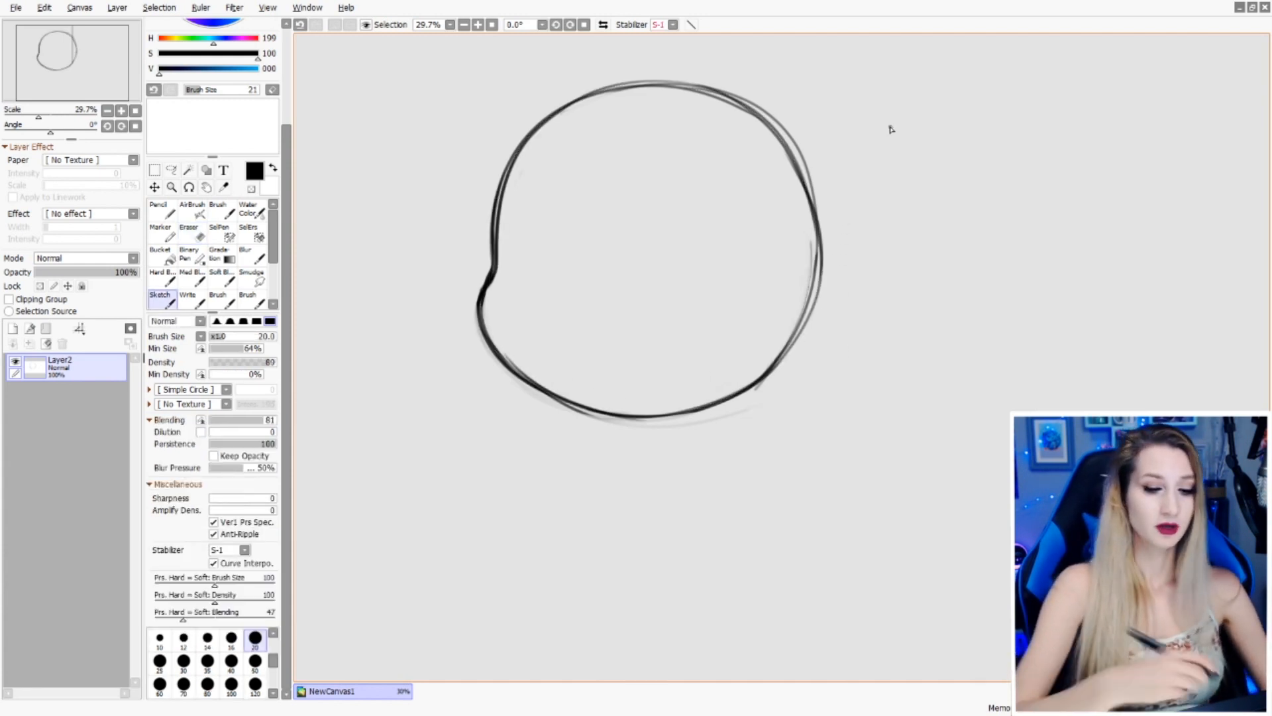
- Draw a curved vertical center line for the face and a curved horizontal eye line from the socket dent
{"action": "mouse_move", "coordinate": [644, 86]}
{"action": "left_mouse_down"}
{"action": "mouse_move", "coordinate": [568, 195]}
{"action": "mouse_move", "coordinate": [572, 358]}
{"action": "mouse_move", "coordinate": [599, 398]}
{"action": "left_mouse_up"}
{"action": "key", "text": "ctrl+z"}
{"action": "mouse_move", "coordinate": [646, 84]}
{"action": "left_mouse_down"}
{"action": "mouse_move", "coordinate": [563, 242]}
{"action": "mouse_move", "coordinate": [602, 410]}
{"action": "left_mouse_up"}
{"action": "mouse_move", "coordinate": [494, 275]}
{"action": "left_mouse_down"}
{"action": "mouse_move", "coordinate": [649, 290]}
{"action": "mouse_move", "coordinate": [762, 252]}
{"action": "left_mouse_up"}
{"action": "key", "text": "ctrl+z"}
{"action": "mouse_move", "coordinate": [490, 278]}
{"action": "left_mouse_down"}
{"action": "mouse_move", "coordinate": [553, 304]}
{"action": "mouse_move", "coordinate": [755, 290]}
{"action": "left_mouse_up"}
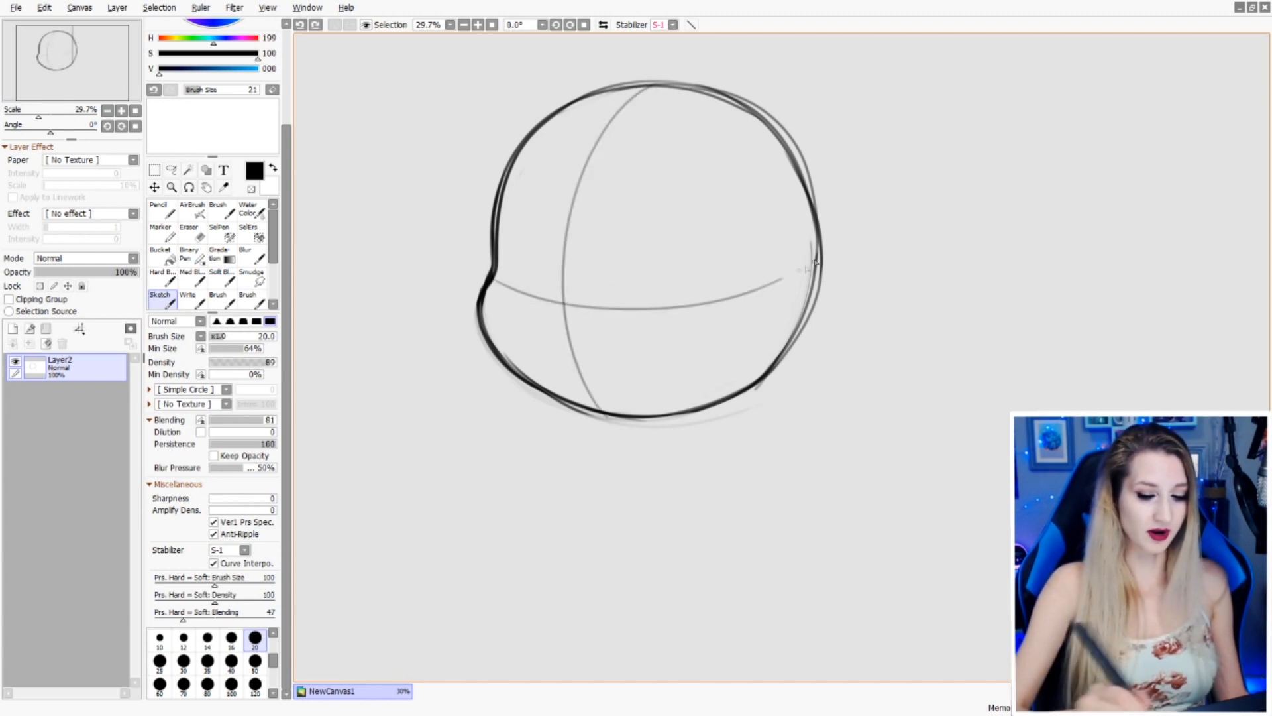
{"action": "key", "text": "ctrl+z"}
{"action": "mouse_move", "coordinate": [494, 282]}
{"action": "left_mouse_down"}
{"action": "mouse_move", "coordinate": [597, 318]}
{"action": "mouse_move", "coordinate": [805, 261]}
{"action": "left_mouse_up"}
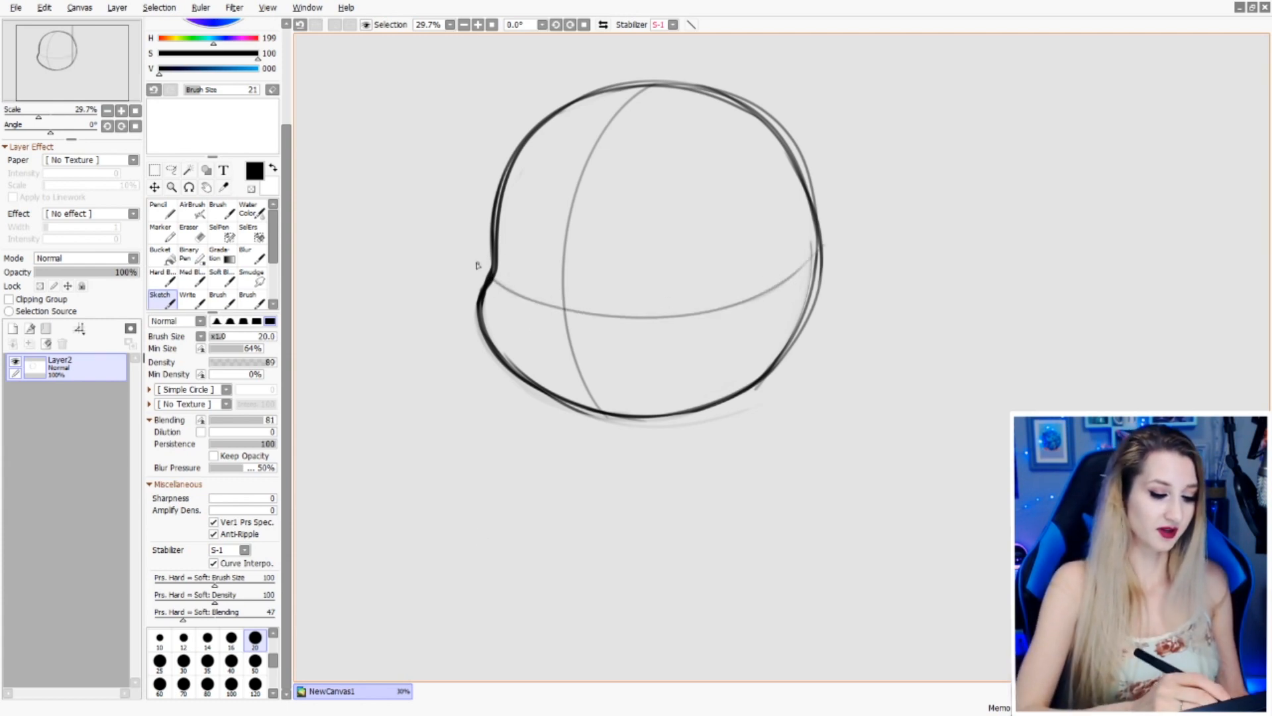
- Try marking the eye-socket dent with an arrow, and undo the arrow
{"action": "key", "text": "ctrl+z"}
{"action": "left_click_drag", "start_coordinate": [427, 240], "coordinate": [491, 271]}
{"action": "left_click_drag", "start_coordinate": [491, 271], "coordinate": [462, 273]}
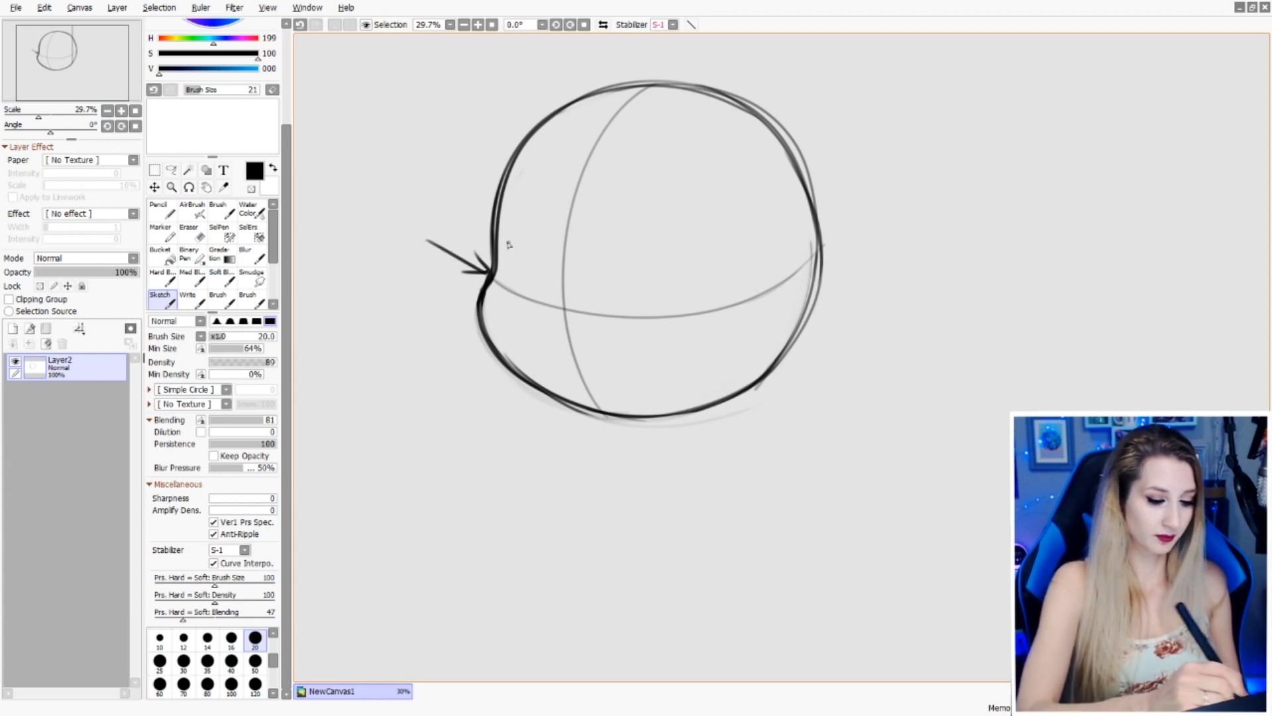
{"action": "key", "text": "ctrl+z"}
{"action": "key", "text": "ctrl+z"}
- Try placing two eye ovals on the eye line, one on each side of the center line, and undo them
{"action": "mouse_move", "coordinate": [550, 255]}
{"action": "left_mouse_down"}
{"action": "mouse_move", "coordinate": [523, 333]}
{"action": "mouse_move", "coordinate": [535, 257]}
{"action": "left_mouse_up"}
{"action": "key", "text": "ctrl+z"}
{"action": "mouse_move", "coordinate": [498, 299]}
{"action": "left_mouse_down"}
{"action": "mouse_move", "coordinate": [510, 329]}
{"action": "mouse_move", "coordinate": [498, 278]}
{"action": "left_mouse_up"}
{"action": "mouse_move", "coordinate": [624, 312]}
{"action": "left_mouse_down"}
{"action": "mouse_move", "coordinate": [676, 336]}
{"action": "mouse_move", "coordinate": [626, 311]}
{"action": "left_mouse_up"}
{"action": "key", "text": "ctrl+z"}
{"action": "mouse_move", "coordinate": [713, 327]}
{"action": "left_mouse_down"}
{"action": "mouse_move", "coordinate": [624, 320]}
{"action": "mouse_move", "coordinate": [723, 264]}
{"action": "mouse_move", "coordinate": [663, 338]}
{"action": "left_mouse_up"}
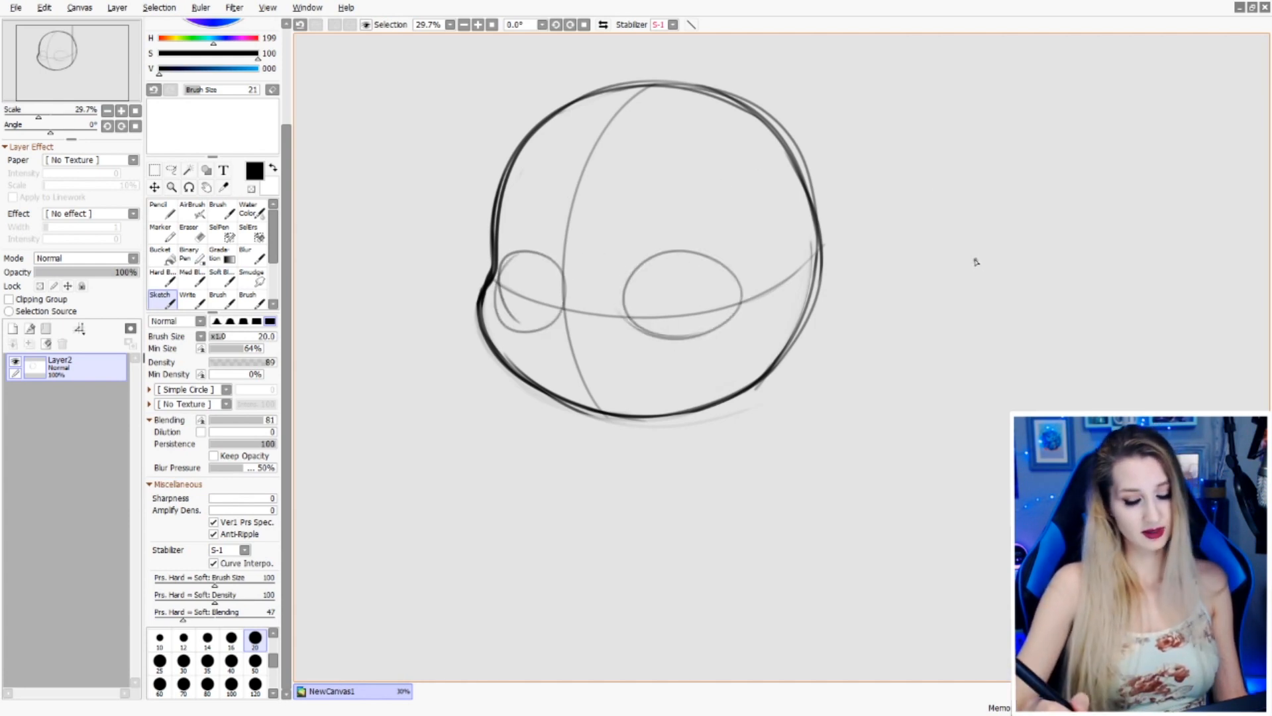
{"action": "key", "text": "ctrl+z"}
{"action": "key", "text": "ctrl+z"}
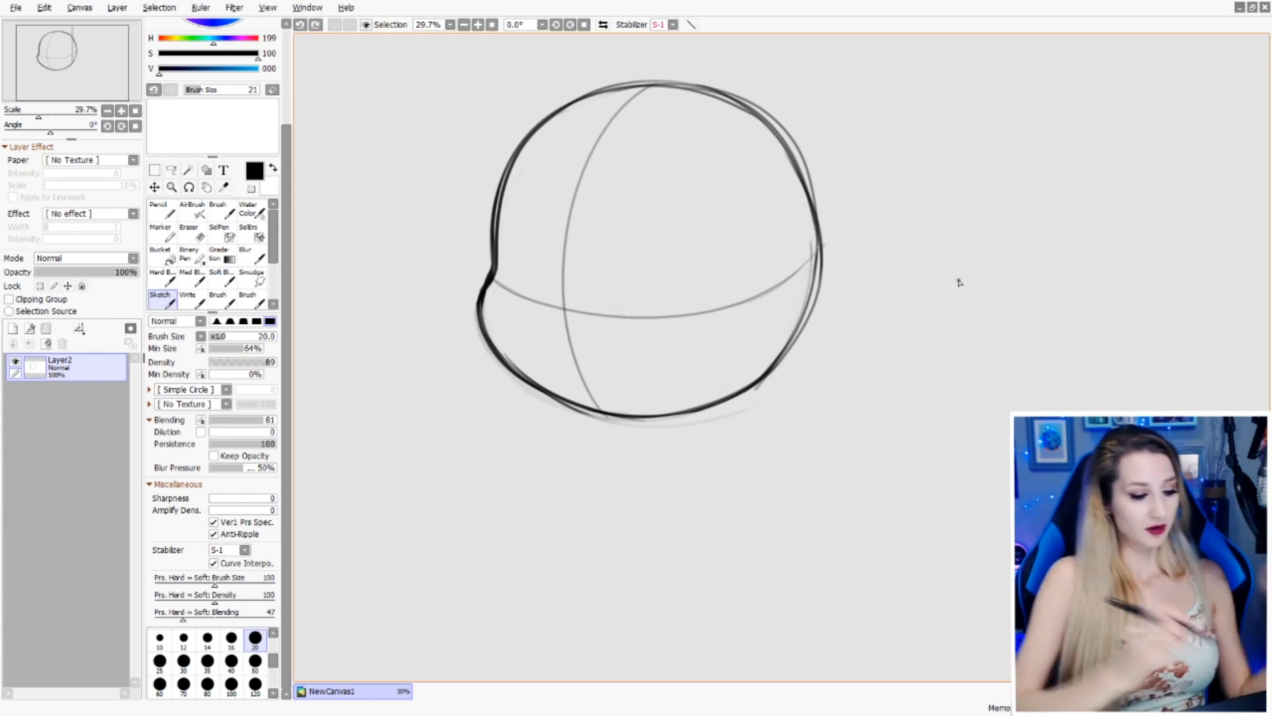
- Lower the head outline layer's opacity to 22% and add a new layer above it
{"action": "mouse_move", "coordinate": [60, 272]}
{"action": "left_mouse_down"}
{"action": "mouse_move", "coordinate": [32, 292]}
{"action": "mouse_move", "coordinate": [57, 273]}
{"action": "left_mouse_up"}
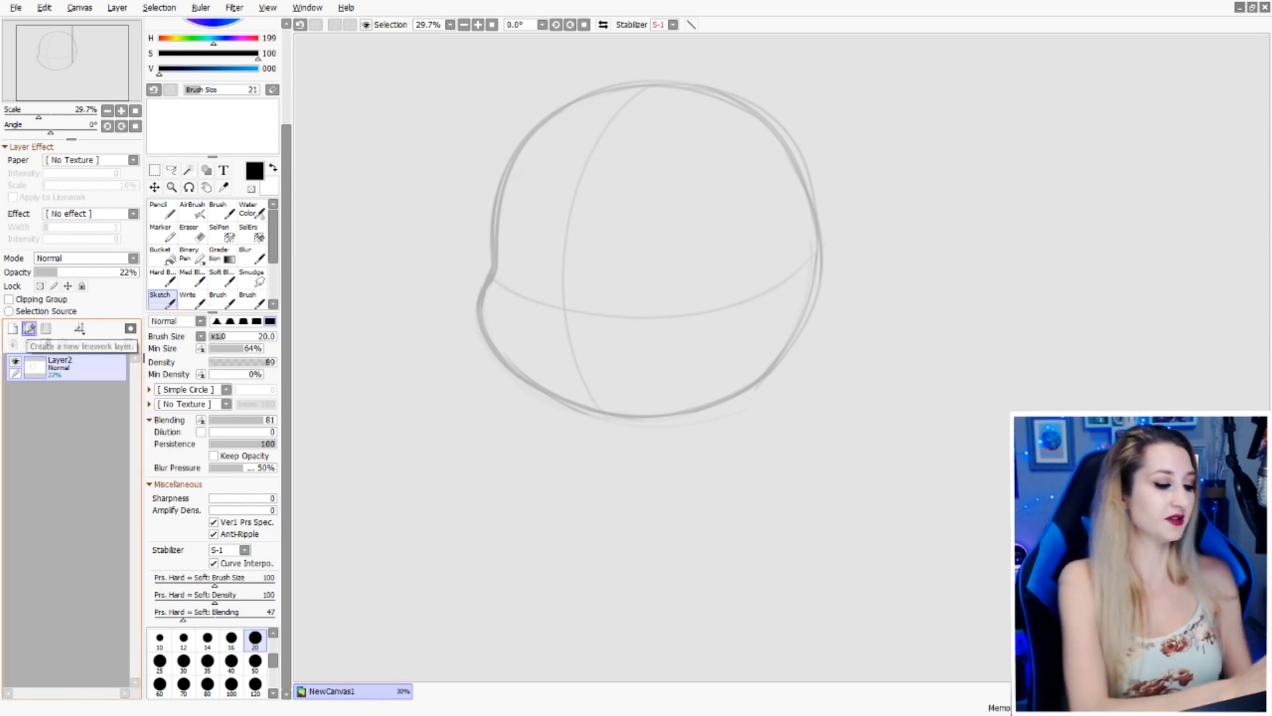
{"action": "left_click", "coordinate": [13, 328]}
- Try a large eye shape to the right of the center line and move it slightly down and right
{"action": "mouse_move", "coordinate": [640, 250]}
{"action": "left_mouse_down"}
{"action": "mouse_move", "coordinate": [703, 239]}
{"action": "mouse_move", "coordinate": [696, 222]}
{"action": "mouse_move", "coordinate": [729, 232]}
{"action": "mouse_move", "coordinate": [673, 328]}
{"action": "mouse_move", "coordinate": [634, 242]}
{"action": "mouse_move", "coordinate": [635, 276]}
{"action": "mouse_move", "coordinate": [730, 233]}
{"action": "left_mouse_up"}
{"action": "key", "text": "ctrl+z"}
{"action": "key", "text": "ctrl+z"}
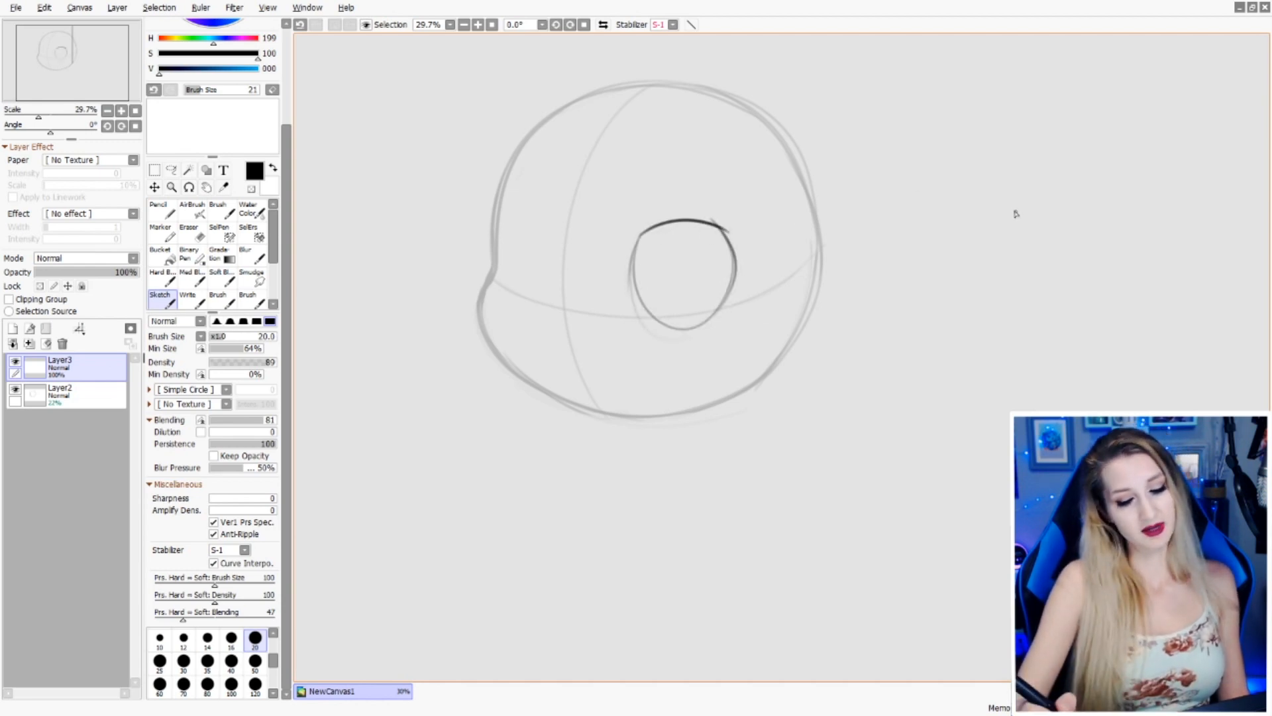
{"action": "left_click", "coordinate": [154, 187]}
{"action": "left_click_drag", "start_coordinate": [867, 285], "coordinate": [836, 329]}
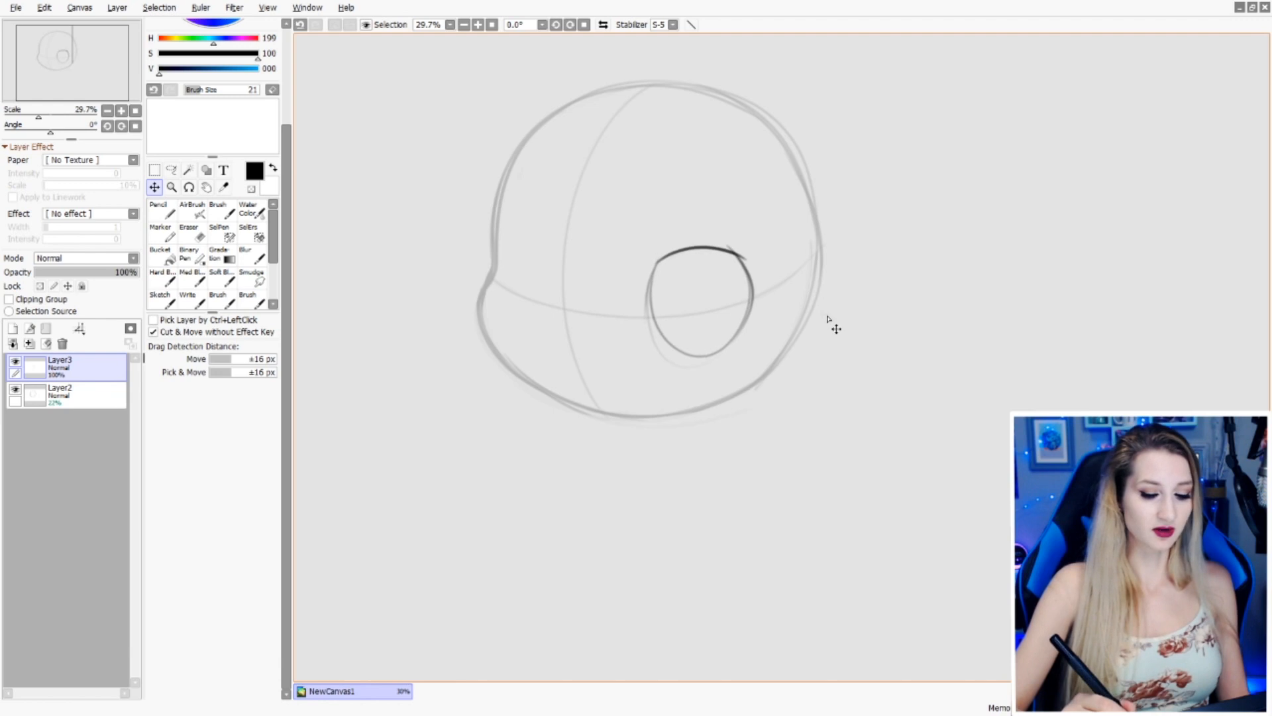
- Try sketching bangs above the large eye and an outer hair contour around the head
{"action": "key", "text": "n"}
{"action": "left_click_drag", "start_coordinate": [674, 247], "coordinate": [549, 114]}
{"action": "left_click_drag", "start_coordinate": [530, 156], "coordinate": [762, 258]}
{"action": "key", "text": "ctrl+z"}
{"action": "key", "text": "ctrl+z"}
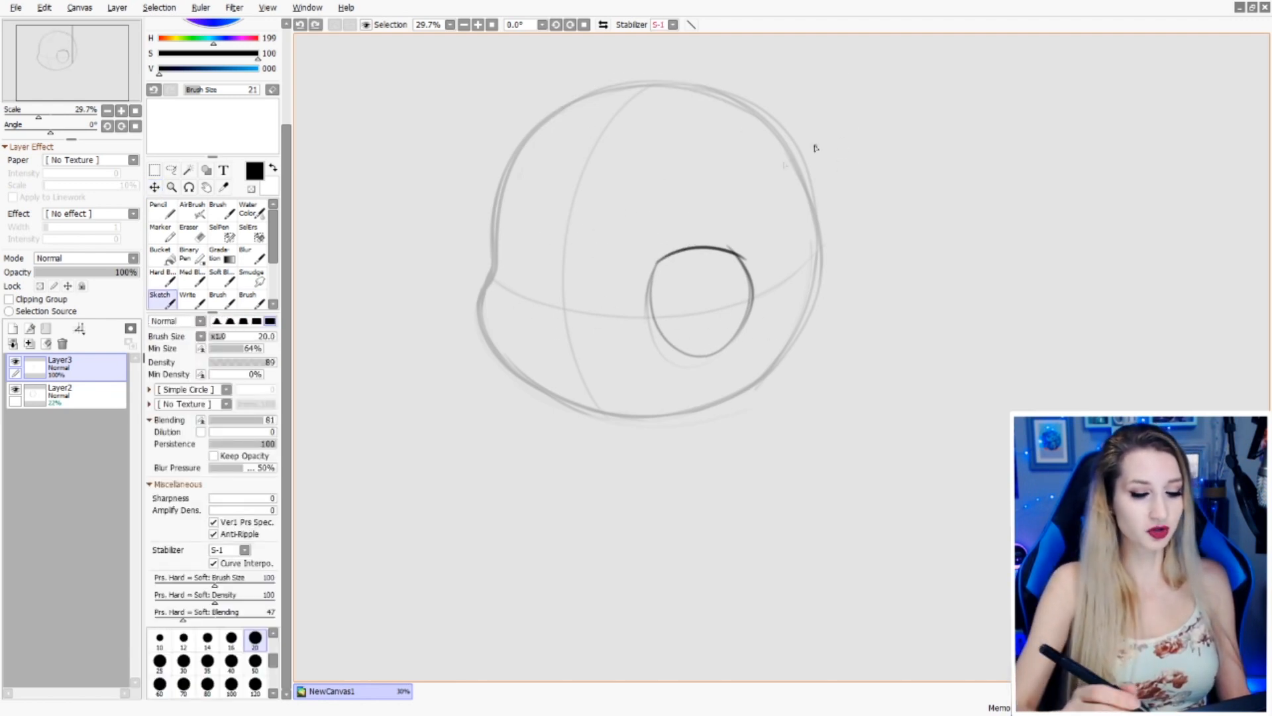
{"action": "left_click_drag", "start_coordinate": [580, 144], "coordinate": [647, 246]}
{"action": "left_click_drag", "start_coordinate": [633, 174], "coordinate": [648, 244]}
{"action": "left_click_drag", "start_coordinate": [685, 192], "coordinate": [803, 246]}
{"action": "mouse_move", "coordinate": [475, 176]}
{"action": "left_mouse_down"}
{"action": "mouse_move", "coordinate": [720, 64]}
{"action": "mouse_move", "coordinate": [834, 239]}
{"action": "left_mouse_up"}
{"action": "left_click_drag", "start_coordinate": [628, 55], "coordinate": [458, 264]}
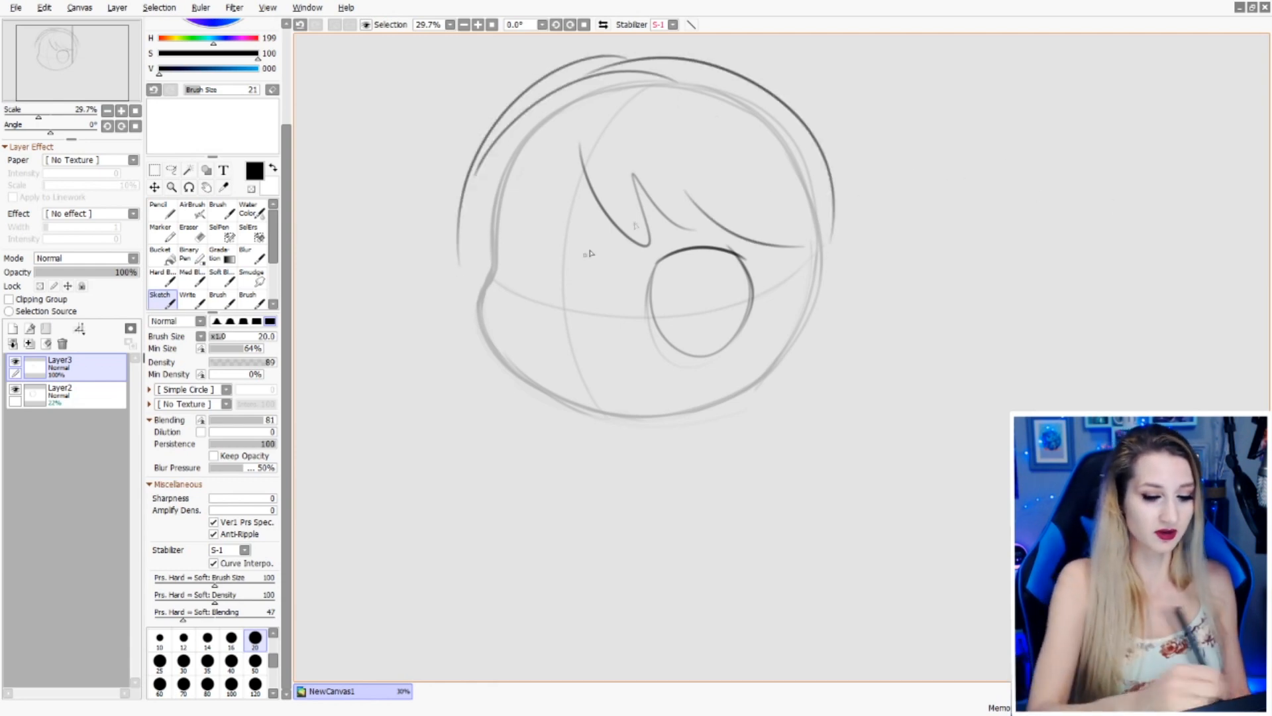
- Undo the hair strokes and clear the large eye sketch from Layer3
{"action": "key", "text": "ctrl+z"}
{"action": "key", "text": "ctrl+z"}
{"action": "key", "text": "ctrl+z"}
{"action": "key", "text": "ctrl+z"}
{"action": "key", "text": "ctrl+z"}
{"action": "left_click_drag", "start_coordinate": [678, 157], "coordinate": [690, 237]}
{"action": "left_click_drag", "start_coordinate": [680, 192], "coordinate": [726, 260]}
{"action": "key", "text": "ctrl+z"}
{"action": "key", "text": "ctrl+z"}
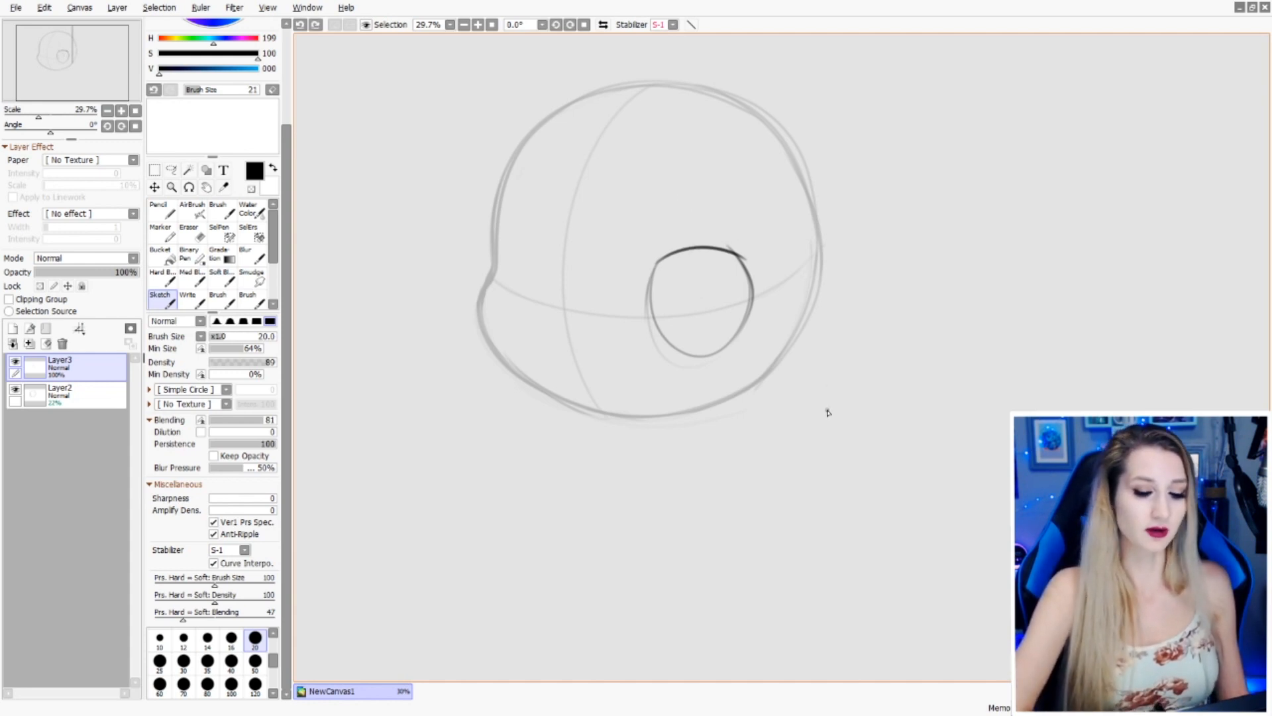
{"action": "left_click", "coordinate": [46, 344]}
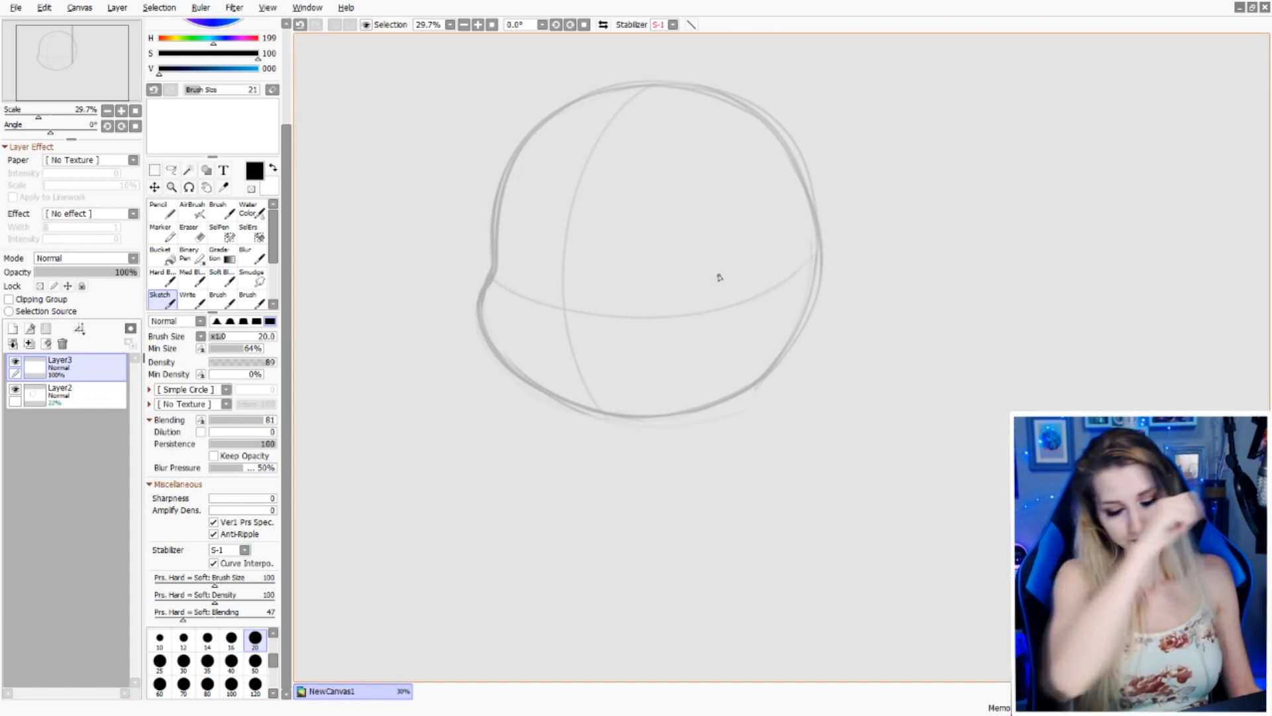
- Try two small oval eyes on the eye line, and undo them
{"action": "mouse_move", "coordinate": [720, 266]}
{"action": "left_mouse_down"}
{"action": "mouse_move", "coordinate": [704, 333]}
{"action": "mouse_move", "coordinate": [727, 266]}
{"action": "left_mouse_up"}
{"action": "left_click_drag", "start_coordinate": [517, 274], "coordinate": [540, 270]}
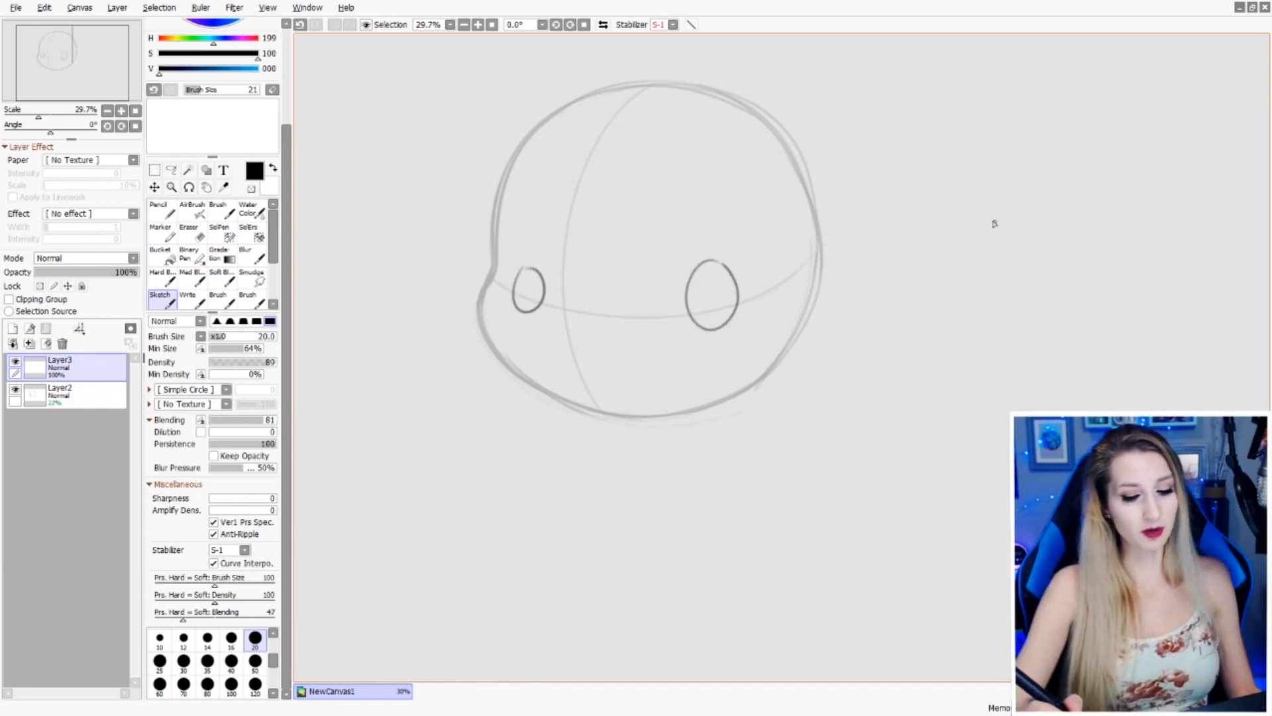
{"action": "key", "text": "ctrl+z"}
{"action": "key", "text": "ctrl+z"}
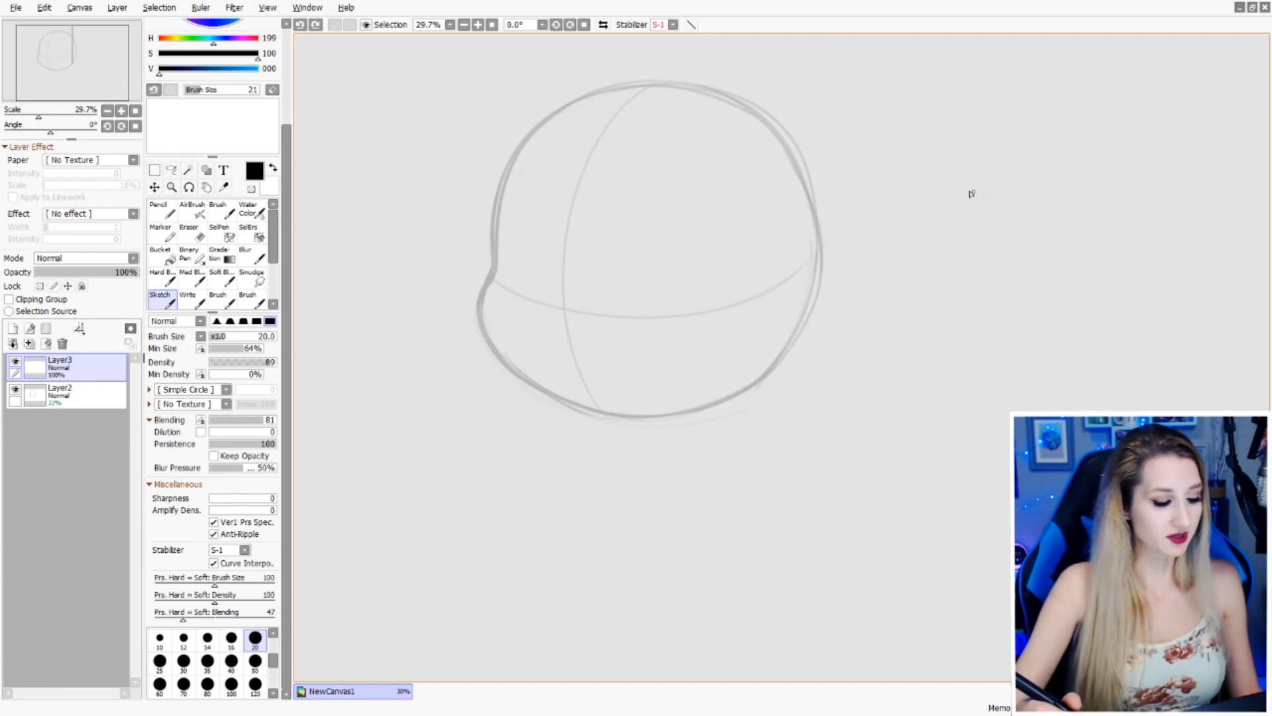
- Switch from the Sketch brush to the Brush tool at size 50 on Layer3
{"action": "key", "text": "b"}
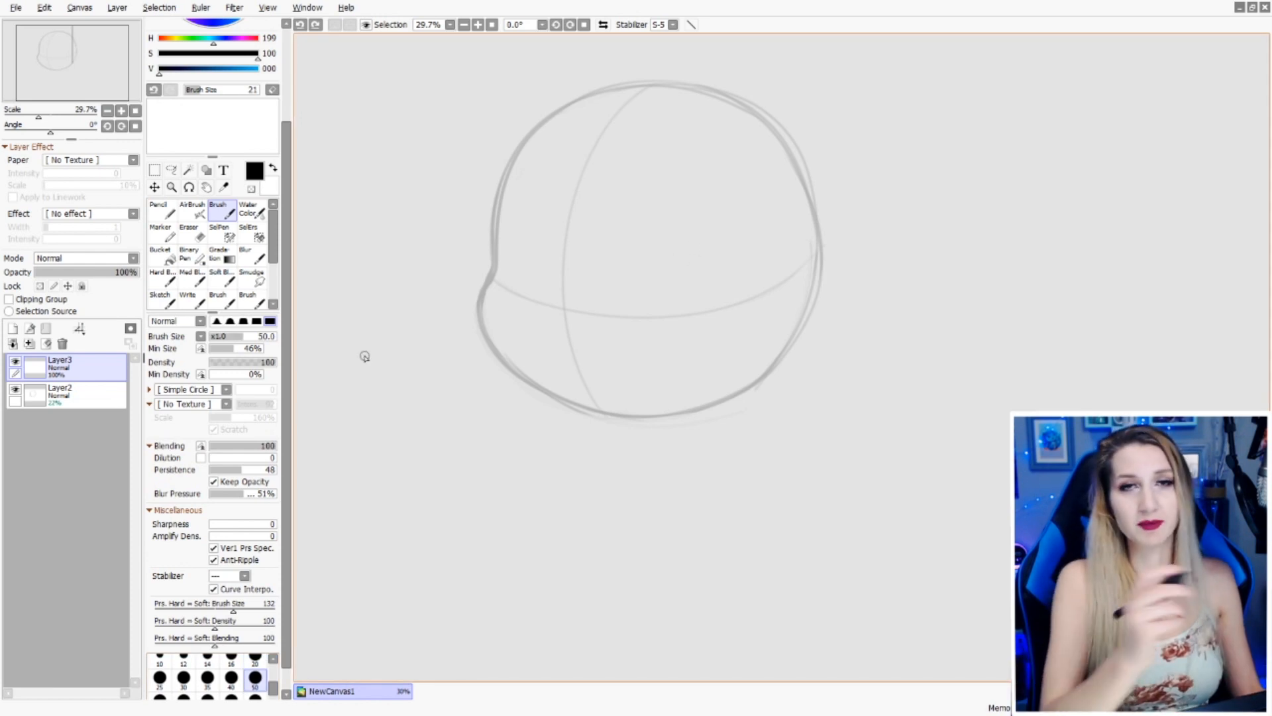
{"action": "scroll", "coordinate": [732, 300], "scroll_direction": "up", "scroll_amount": 3}
{"action": "left_click_drag", "start_coordinate": [733, 301], "coordinate": [760, 289]}
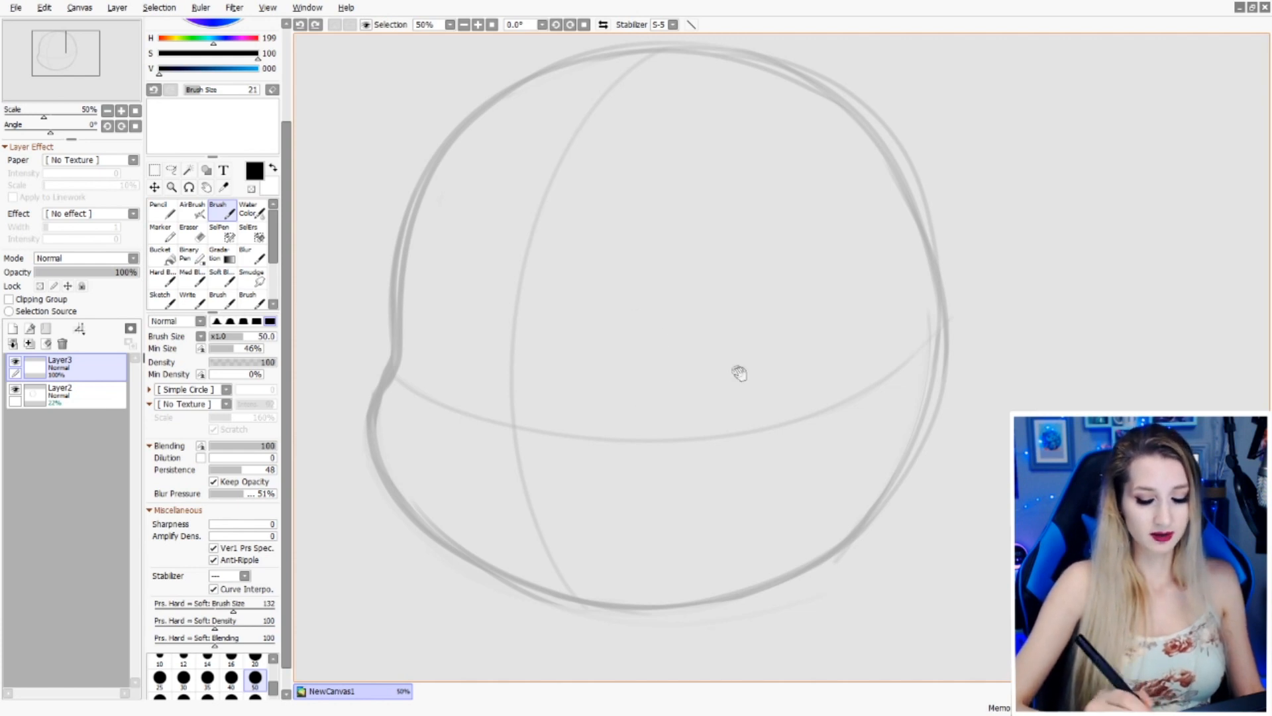
{"action": "left_click_drag", "start_coordinate": [741, 376], "coordinate": [736, 358]}
{"action": "mouse_move", "coordinate": [638, 341]}
{"action": "left_mouse_down"}
{"action": "mouse_move", "coordinate": [670, 304]}
{"action": "mouse_move", "coordinate": [773, 299]}
{"action": "mouse_move", "coordinate": [656, 311]}
{"action": "mouse_move", "coordinate": [773, 299]}
{"action": "left_mouse_up"}
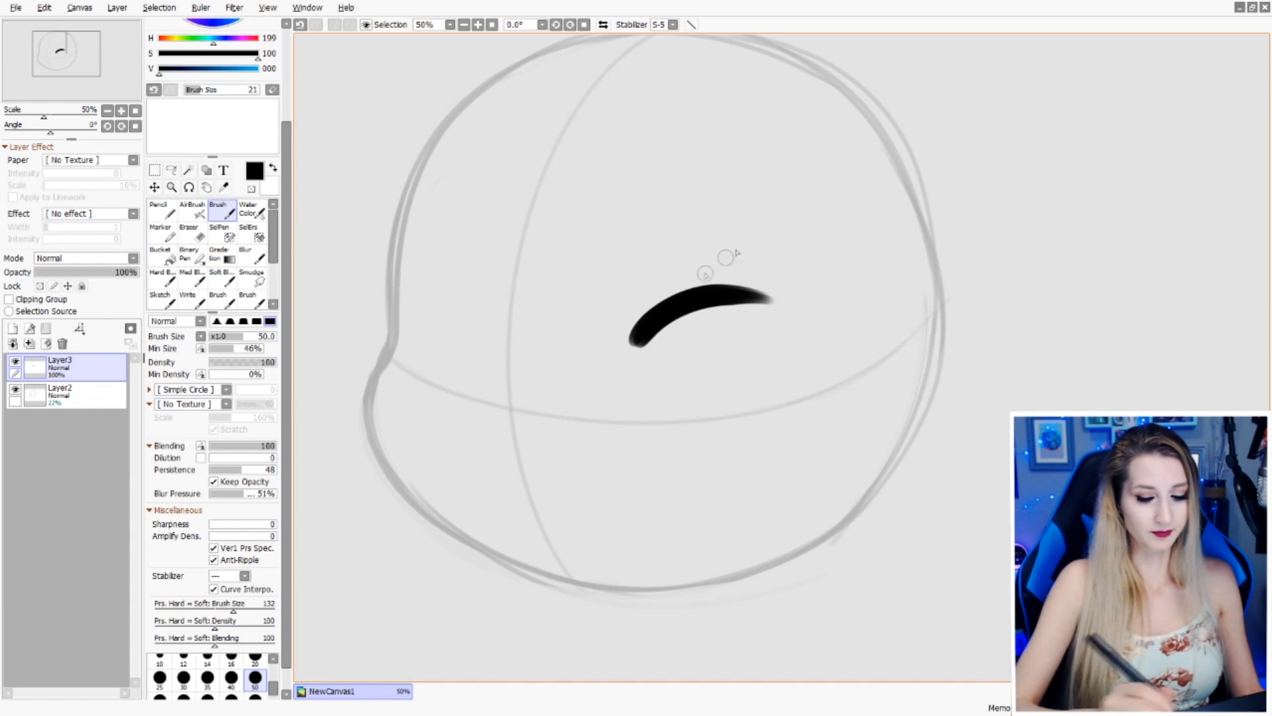
{"action": "key", "text": "ctrl+z"}
{"action": "key", "text": "ctrl+z"}
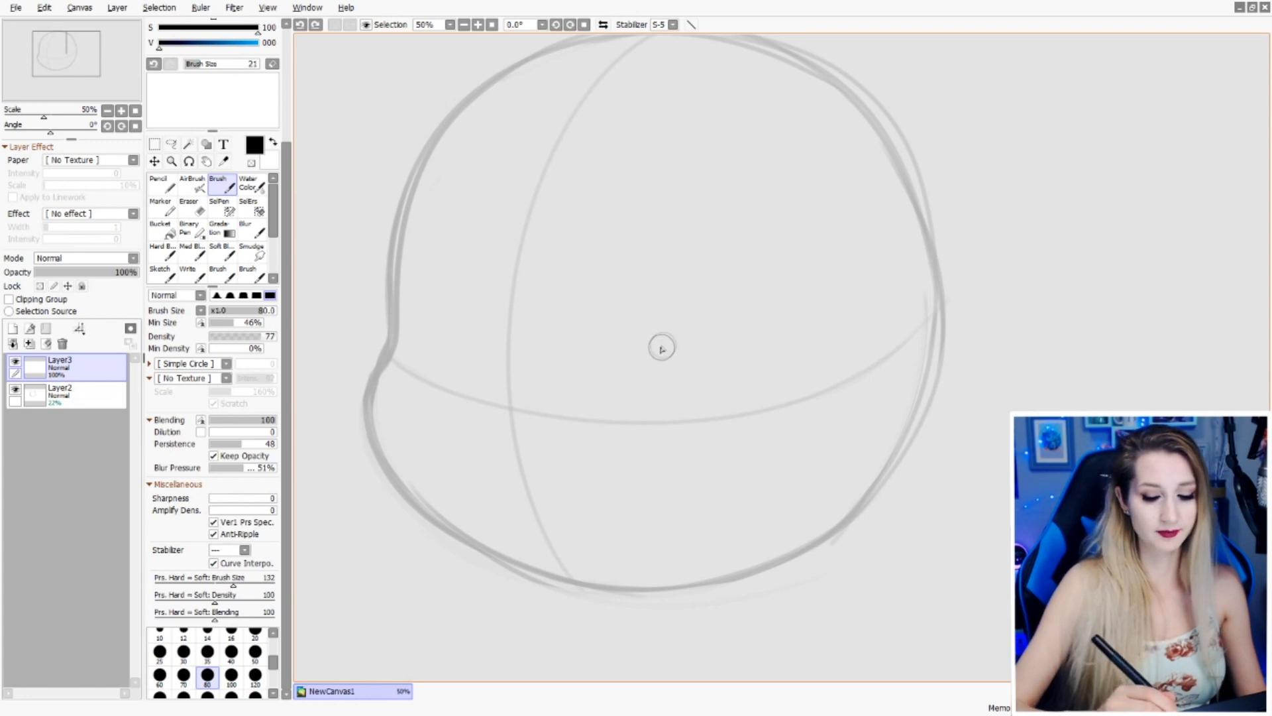
- Paint a thick black arched upper lash line above the eye line, right of the center line, at brush size 80 and density 77
{"action": "left_click_drag", "start_coordinate": [662, 344], "coordinate": [779, 289]}
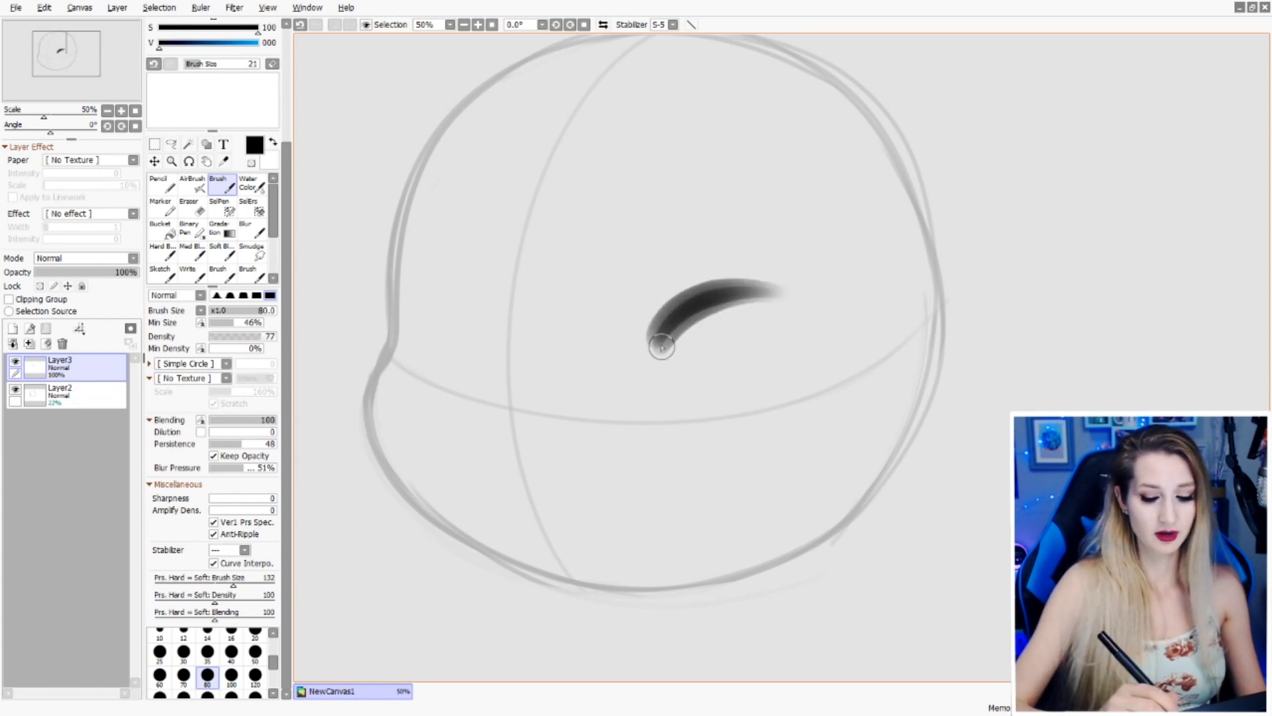
{"action": "mouse_move", "coordinate": [662, 347]}
{"action": "left_mouse_down"}
{"action": "mouse_move", "coordinate": [739, 288]}
{"action": "mouse_move", "coordinate": [829, 320]}
{"action": "left_mouse_up"}
{"action": "mouse_move", "coordinate": [662, 332]}
{"action": "left_mouse_down"}
{"action": "mouse_move", "coordinate": [831, 328]}
{"action": "mouse_move", "coordinate": [736, 271]}
{"action": "mouse_move", "coordinate": [872, 354]}
{"action": "left_mouse_up"}
{"action": "mouse_move", "coordinate": [654, 335]}
{"action": "left_mouse_down"}
{"action": "mouse_move", "coordinate": [725, 286]}
{"action": "mouse_move", "coordinate": [829, 342]}
{"action": "mouse_move", "coordinate": [661, 345]}
{"action": "mouse_move", "coordinate": [677, 312]}
{"action": "mouse_move", "coordinate": [827, 337]}
{"action": "mouse_move", "coordinate": [672, 345]}
{"action": "mouse_move", "coordinate": [666, 319]}
{"action": "mouse_move", "coordinate": [818, 284]}
{"action": "mouse_move", "coordinate": [846, 321]}
{"action": "left_mouse_up"}
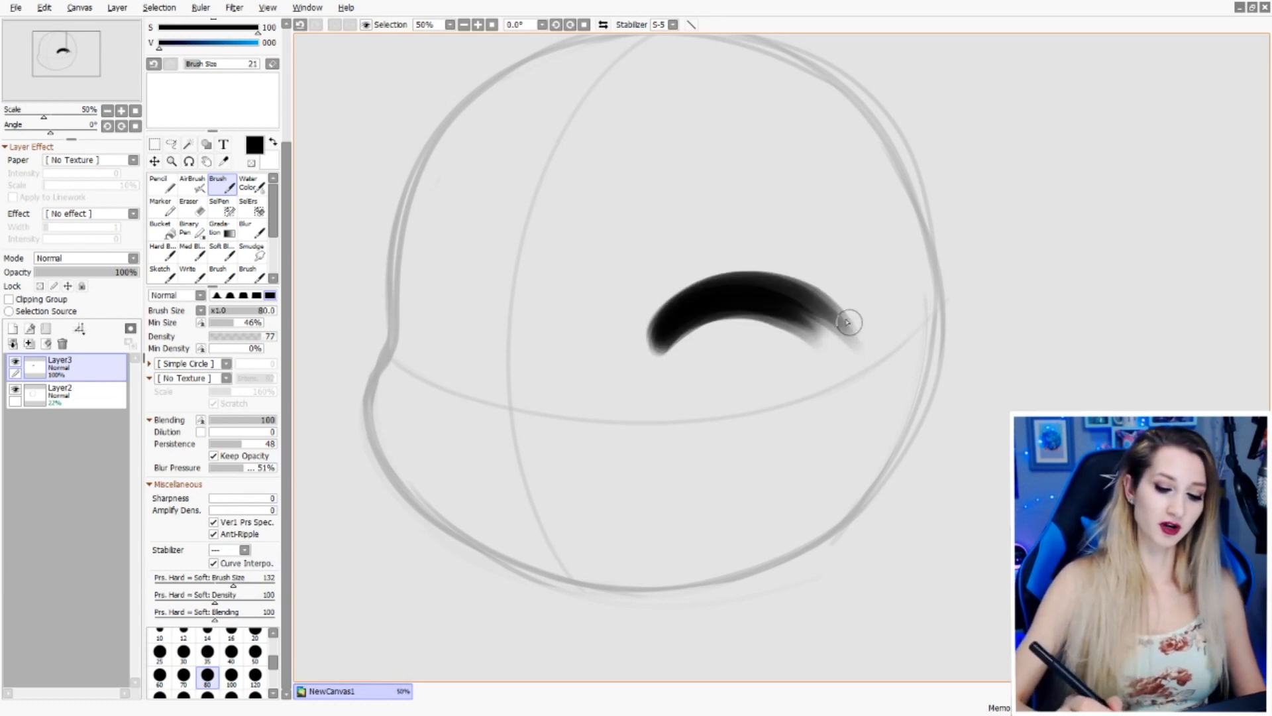
{"action": "left_click_drag", "start_coordinate": [675, 292], "coordinate": [802, 278]}
{"action": "mouse_move", "coordinate": [666, 329]}
{"action": "left_mouse_down"}
{"action": "mouse_move", "coordinate": [751, 265]}
{"action": "mouse_move", "coordinate": [852, 344]}
{"action": "left_mouse_up"}
{"action": "left_click_drag", "start_coordinate": [788, 294], "coordinate": [839, 346]}
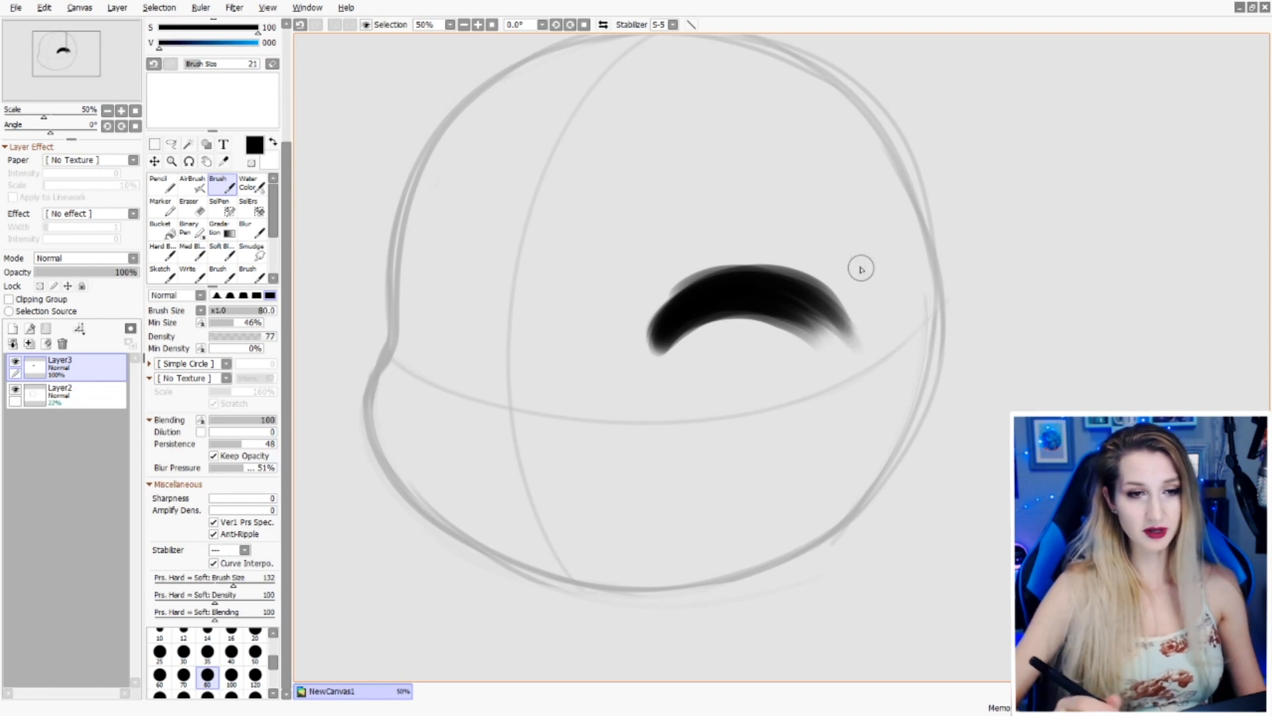
{"action": "left_click_drag", "start_coordinate": [794, 321], "coordinate": [829, 344]}
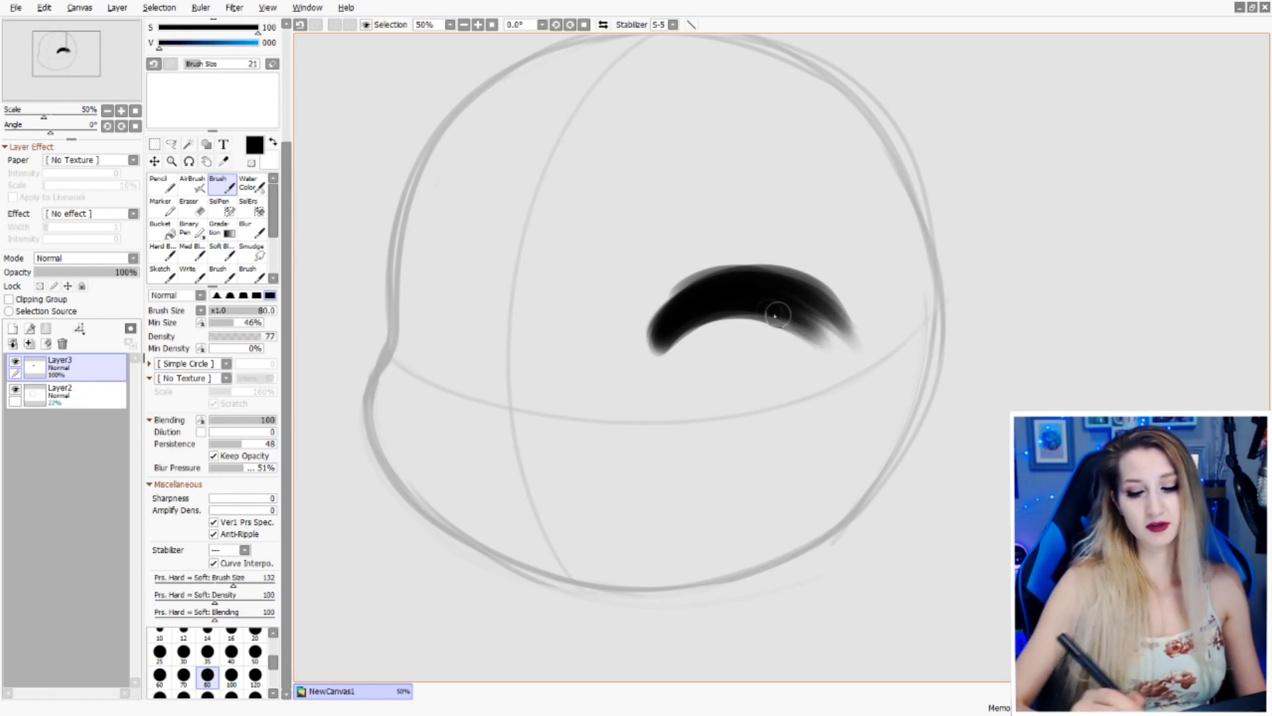
- Paint the eye's outer edge tapering down from the lash line's outer corner across the eye line, refining it at brush size 20
{"action": "mouse_move", "coordinate": [720, 309]}
{"action": "left_mouse_down"}
{"action": "mouse_move", "coordinate": [846, 329]}
{"action": "mouse_move", "coordinate": [802, 460]}
{"action": "left_mouse_up"}
{"action": "left_click_drag", "start_coordinate": [836, 328], "coordinate": [786, 474]}
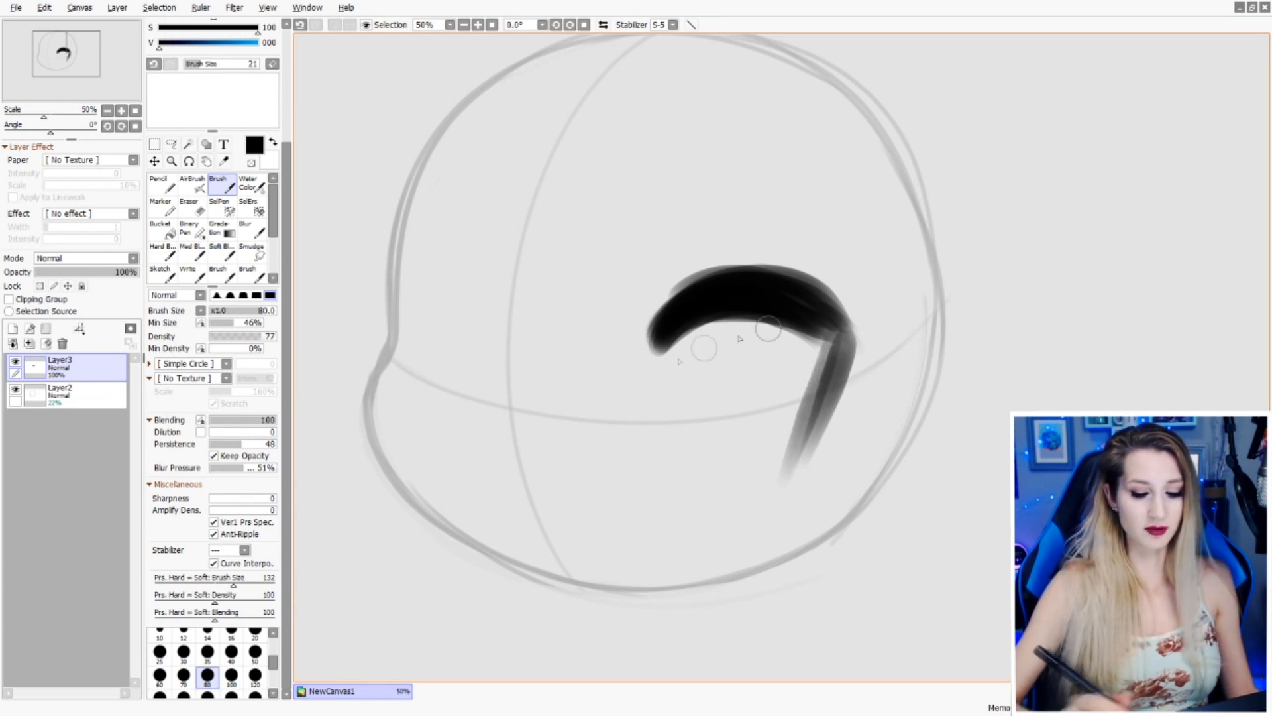
{"action": "left_click", "coordinate": [255, 634]}
{"action": "left_click_drag", "start_coordinate": [847, 338], "coordinate": [793, 463]}
{"action": "left_click_drag", "start_coordinate": [821, 340], "coordinate": [790, 452]}
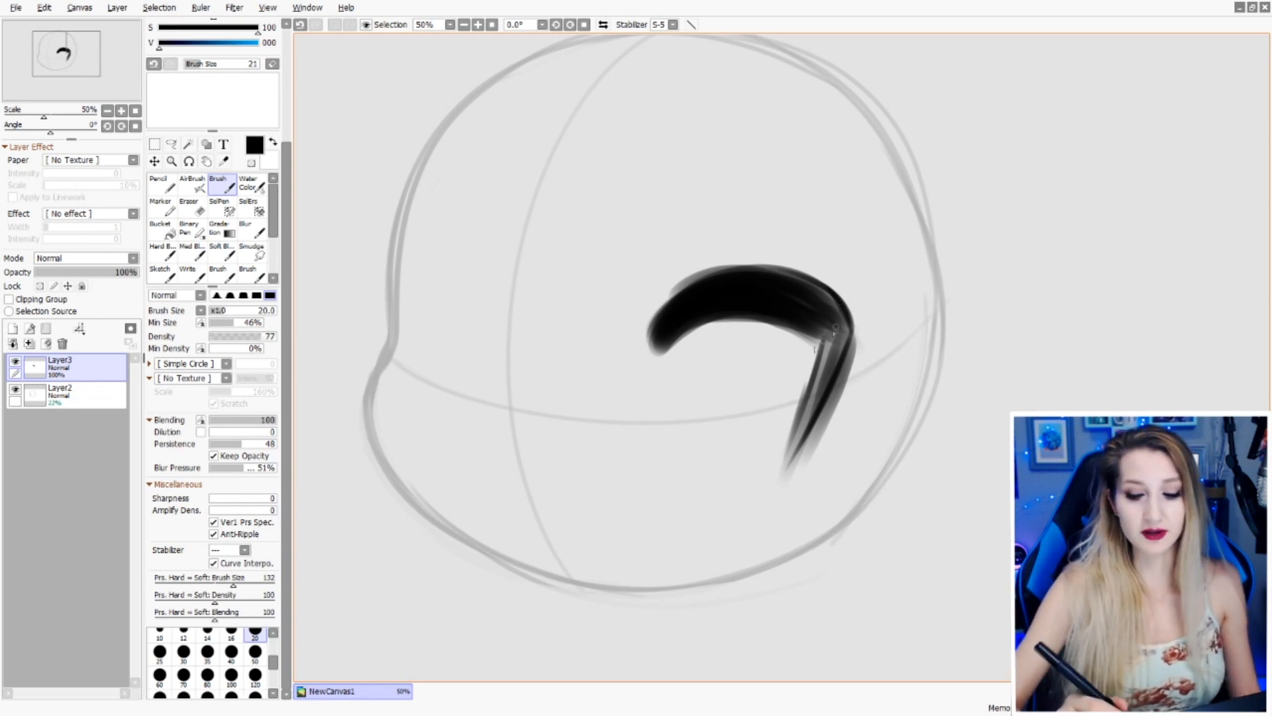
- Paint a pointed wing at the lash line's outer corner and fill the corner solid black at brush size 50 and density 100
{"action": "left_click", "coordinate": [255, 651]}
{"action": "left_click_drag", "start_coordinate": [842, 308], "coordinate": [895, 272]}
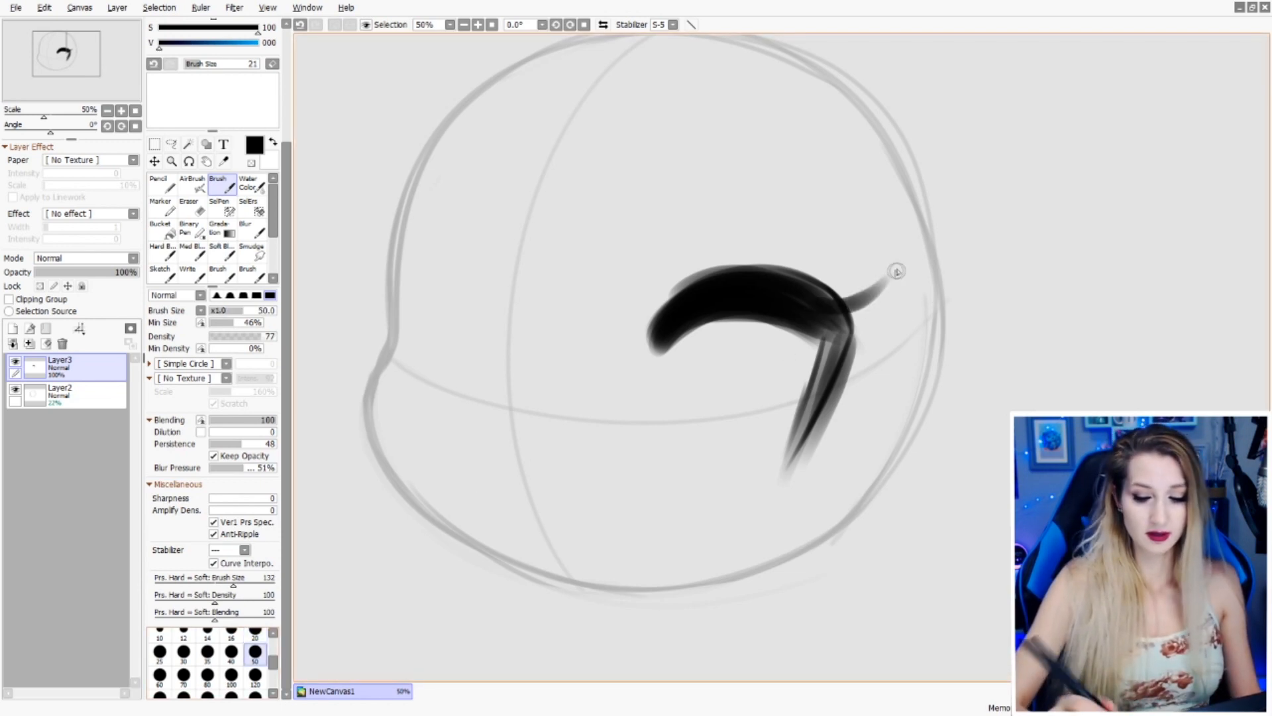
{"action": "key", "text": "ctrl+z"}
{"action": "left_click_drag", "start_coordinate": [844, 326], "coordinate": [906, 299]}
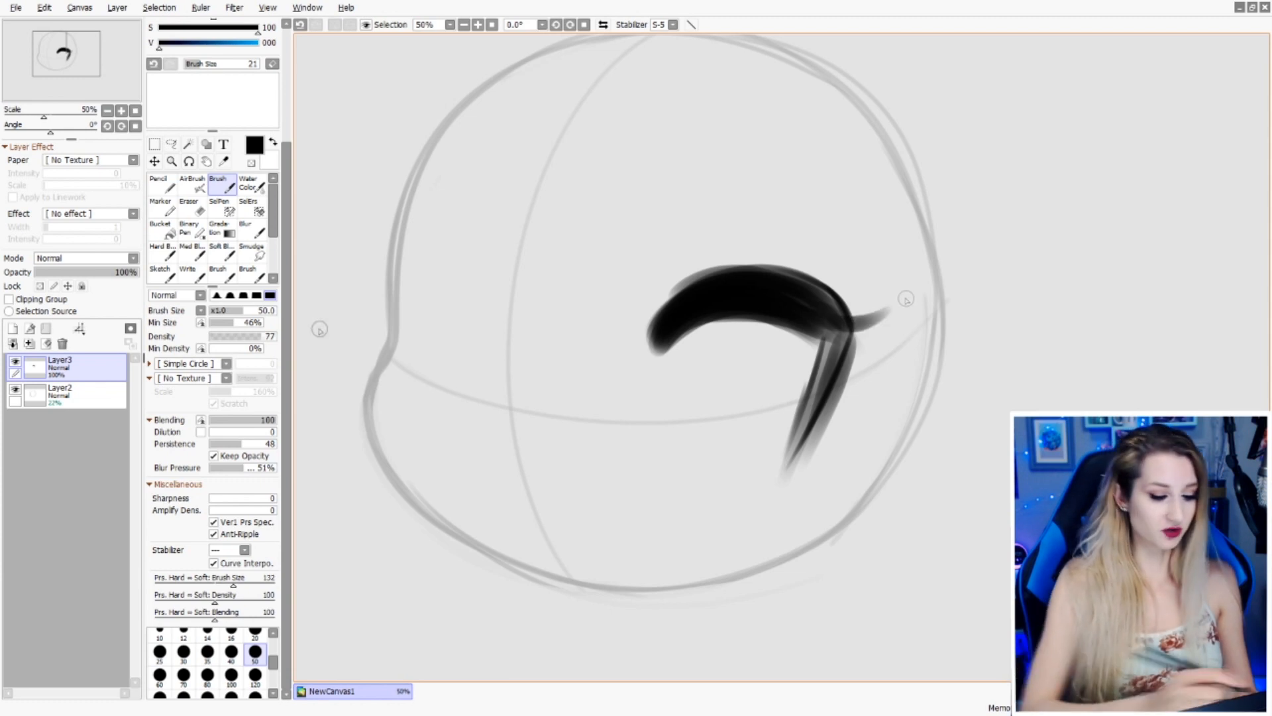
{"action": "left_click_drag", "start_coordinate": [264, 336], "coordinate": [278, 336]}
{"action": "mouse_move", "coordinate": [897, 298]}
{"action": "left_mouse_down"}
{"action": "mouse_move", "coordinate": [802, 436]}
{"action": "mouse_move", "coordinate": [849, 326]}
{"action": "mouse_move", "coordinate": [892, 303]}
{"action": "mouse_move", "coordinate": [790, 277]}
{"action": "left_mouse_up"}
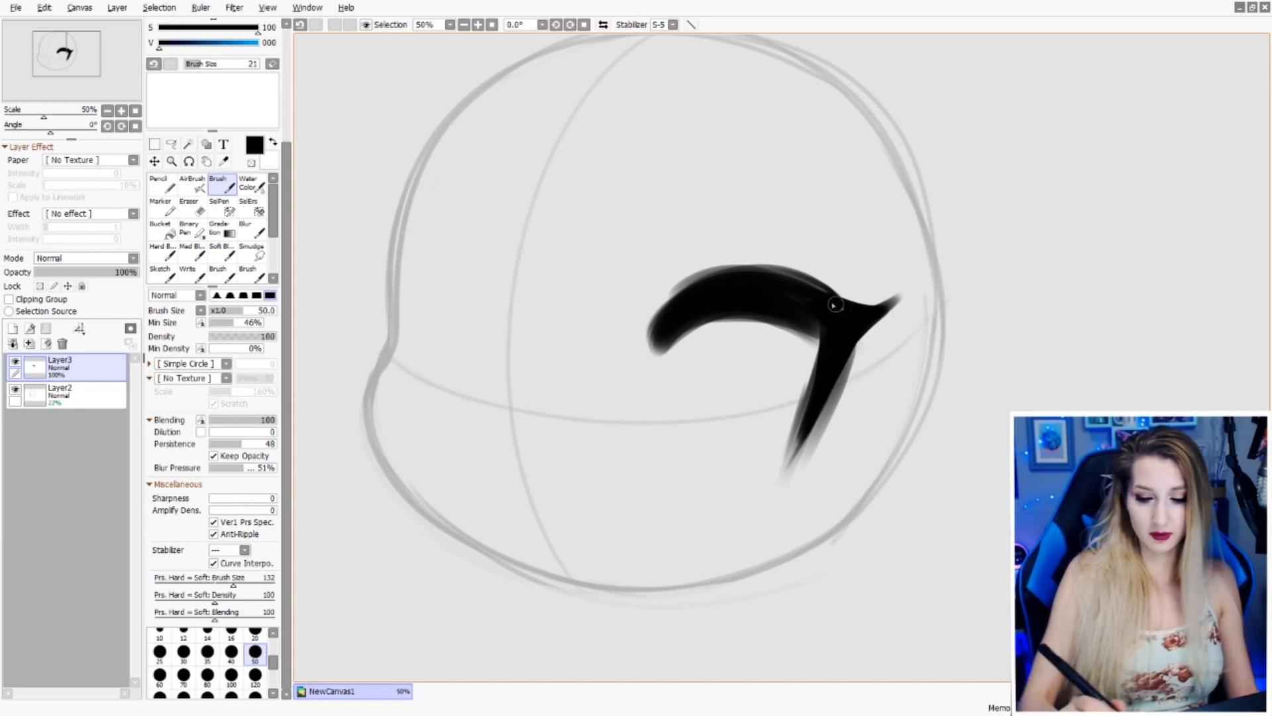
{"action": "left_click_drag", "start_coordinate": [815, 291], "coordinate": [907, 295]}
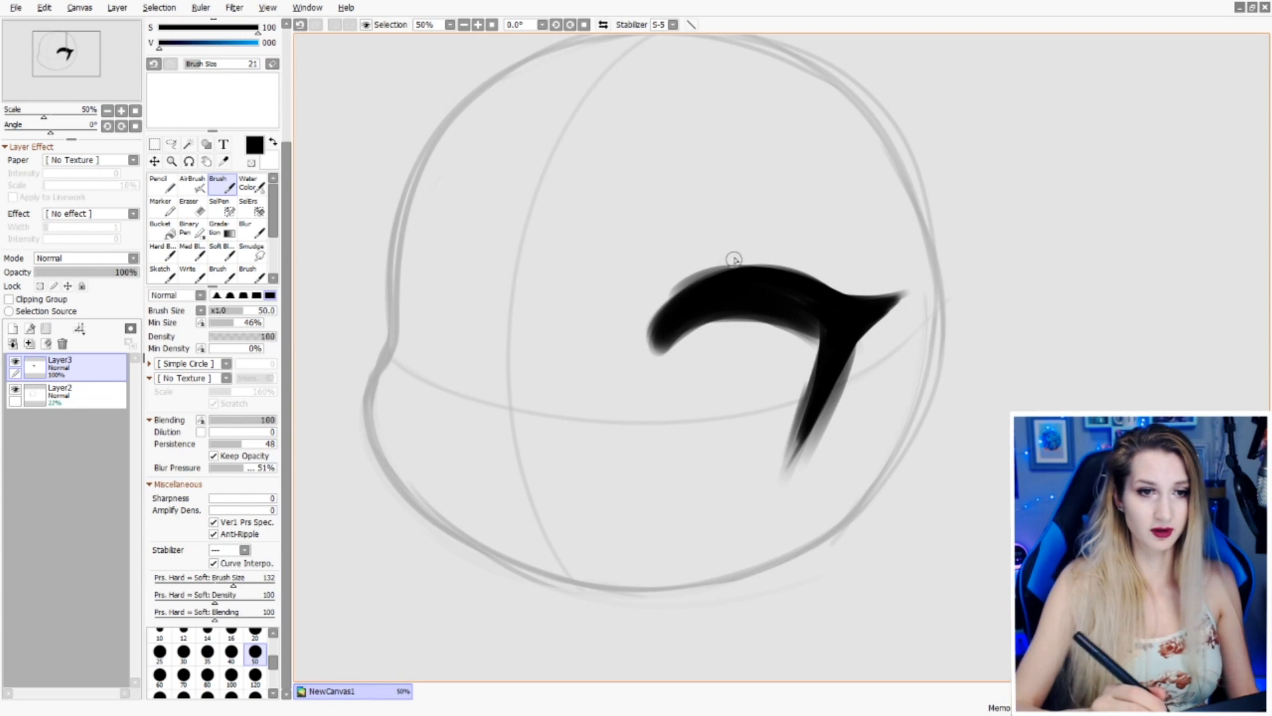
- Add a short flicked lash near the outer corner and an upright lash on top of the lash line, undoing the inner lash attempts
{"action": "left_click_drag", "start_coordinate": [774, 277], "coordinate": [824, 251]}
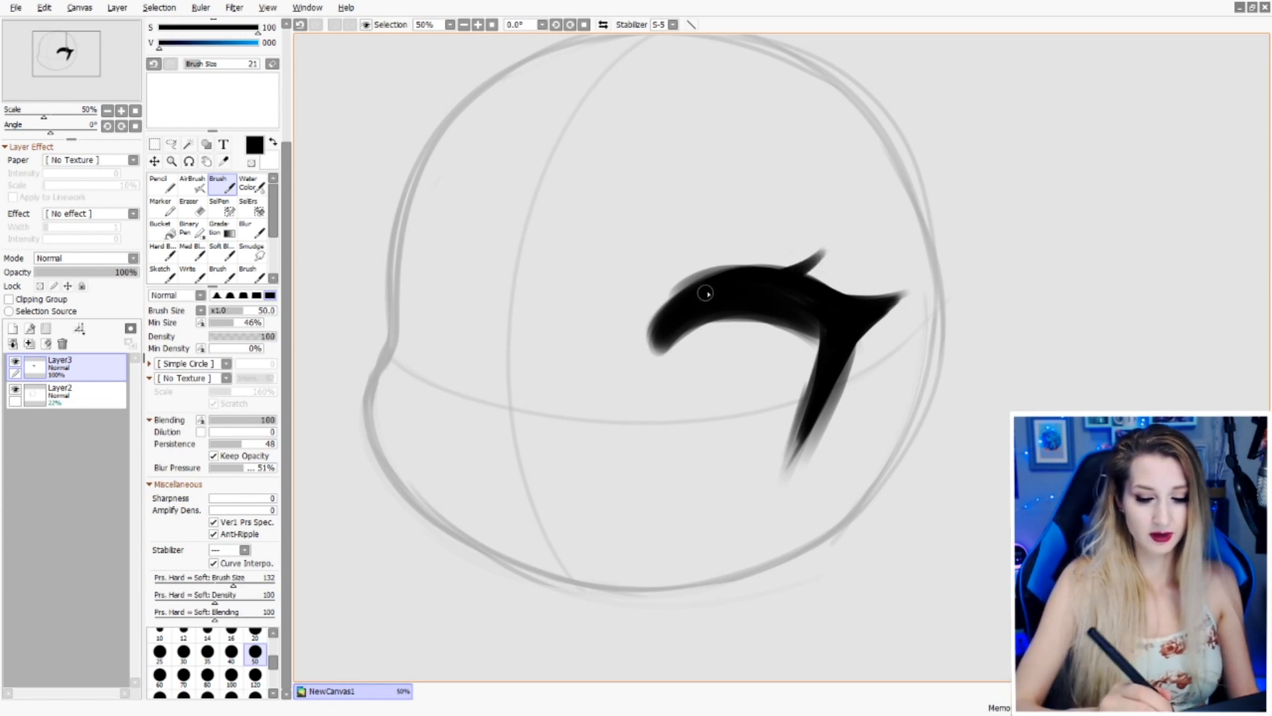
{"action": "left_click_drag", "start_coordinate": [656, 281], "coordinate": [692, 267]}
{"action": "key", "text": "ctrl+z"}
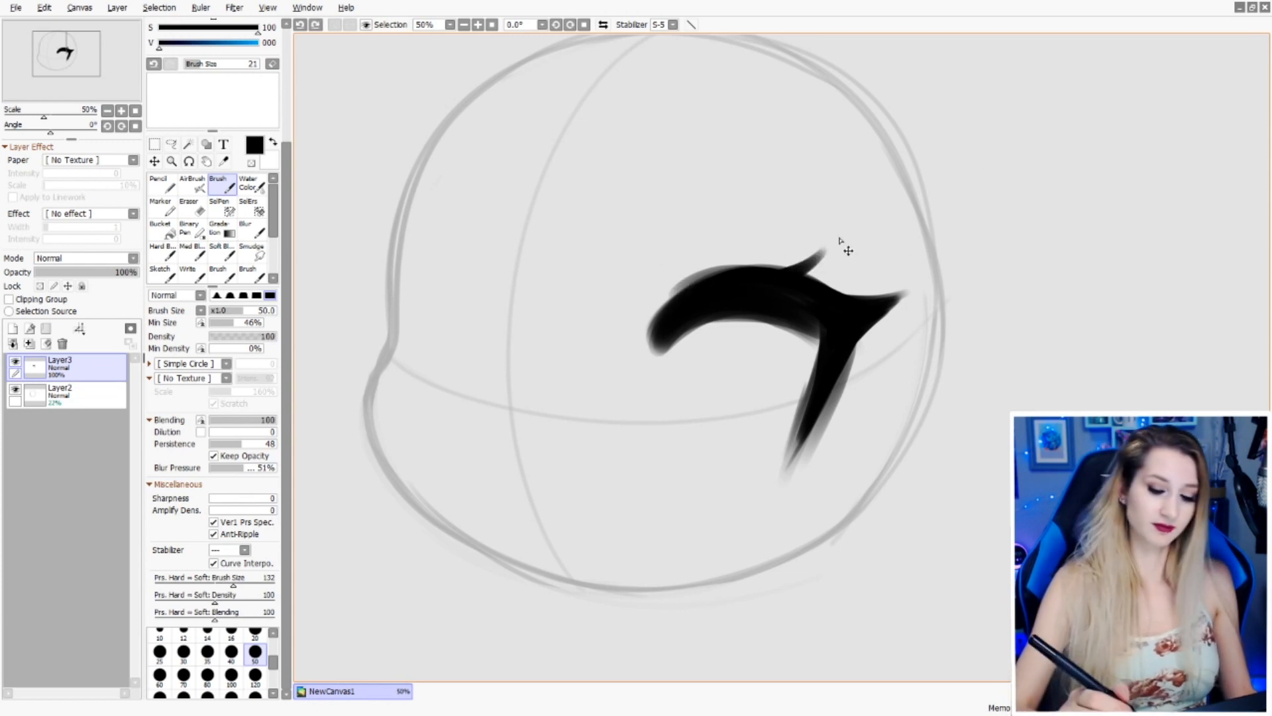
{"action": "left_click_drag", "start_coordinate": [804, 285], "coordinate": [839, 259]}
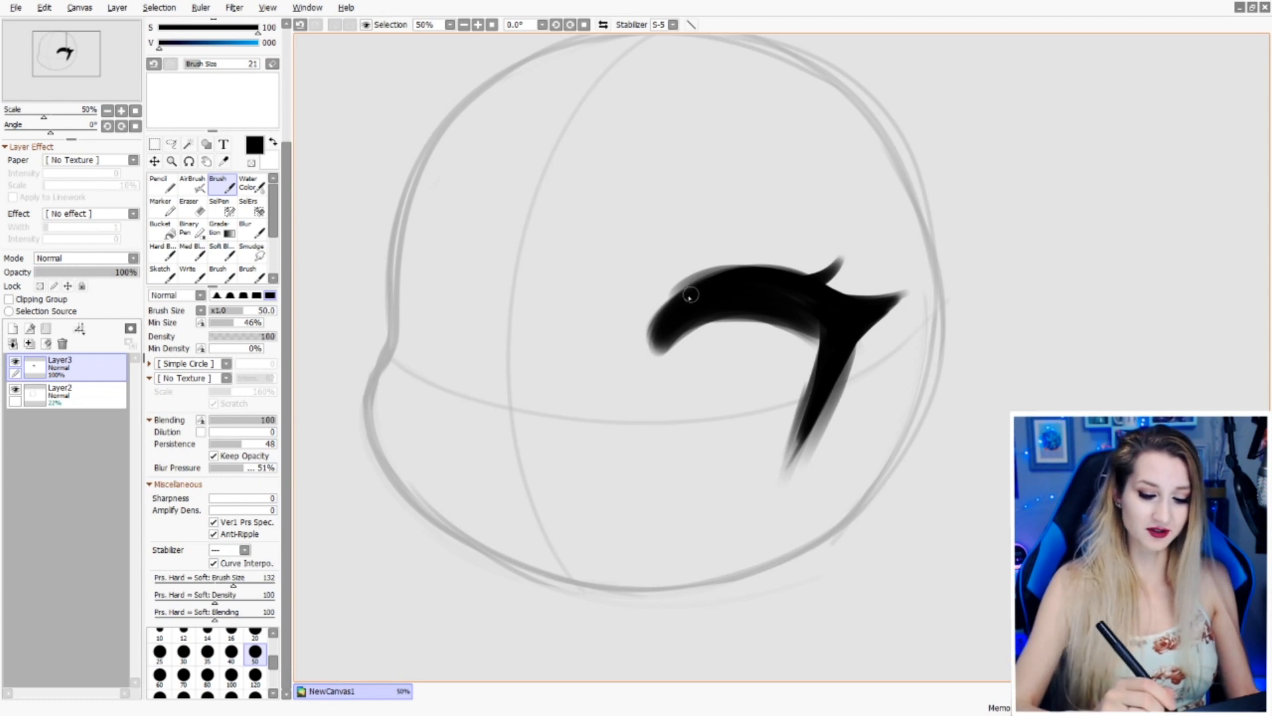
{"action": "mouse_move", "coordinate": [708, 273]}
{"action": "left_mouse_down"}
{"action": "mouse_move", "coordinate": [693, 251]}
{"action": "mouse_move", "coordinate": [628, 311]}
{"action": "left_mouse_up"}
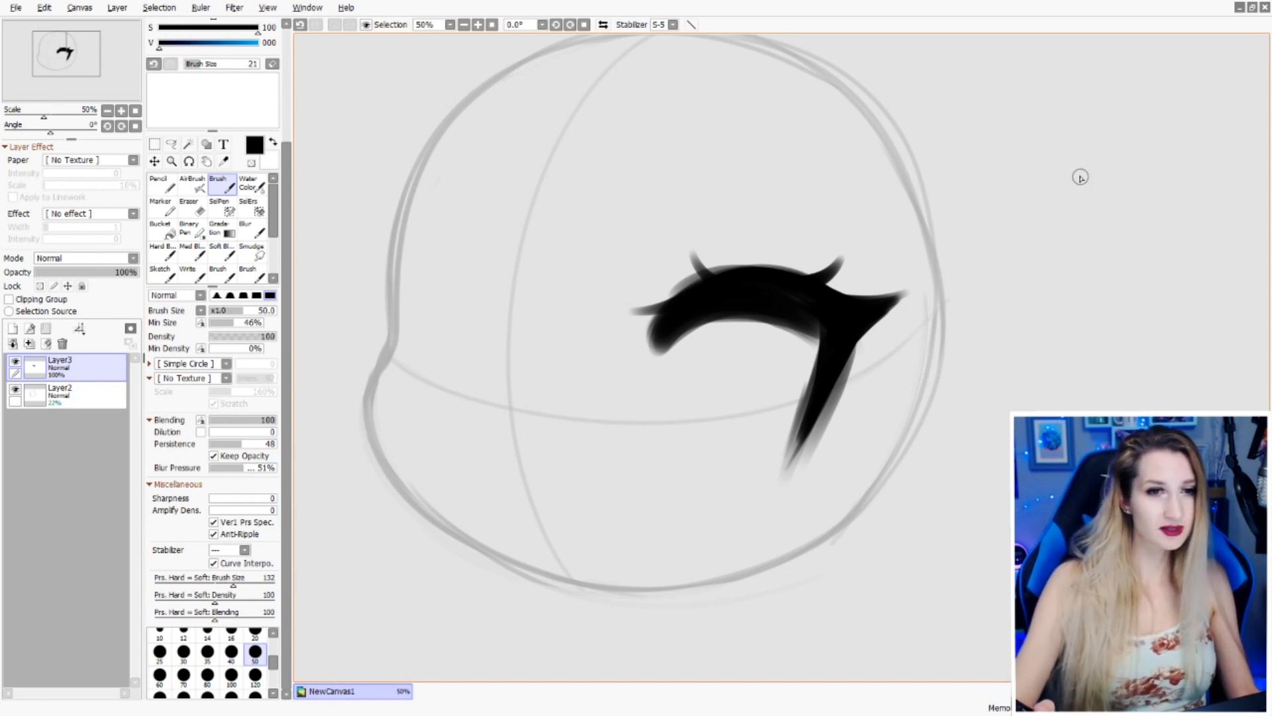
{"action": "key", "text": "ctrl+z"}
{"action": "key", "text": "ctrl+z"}
{"action": "left_click_drag", "start_coordinate": [733, 232], "coordinate": [735, 265]}
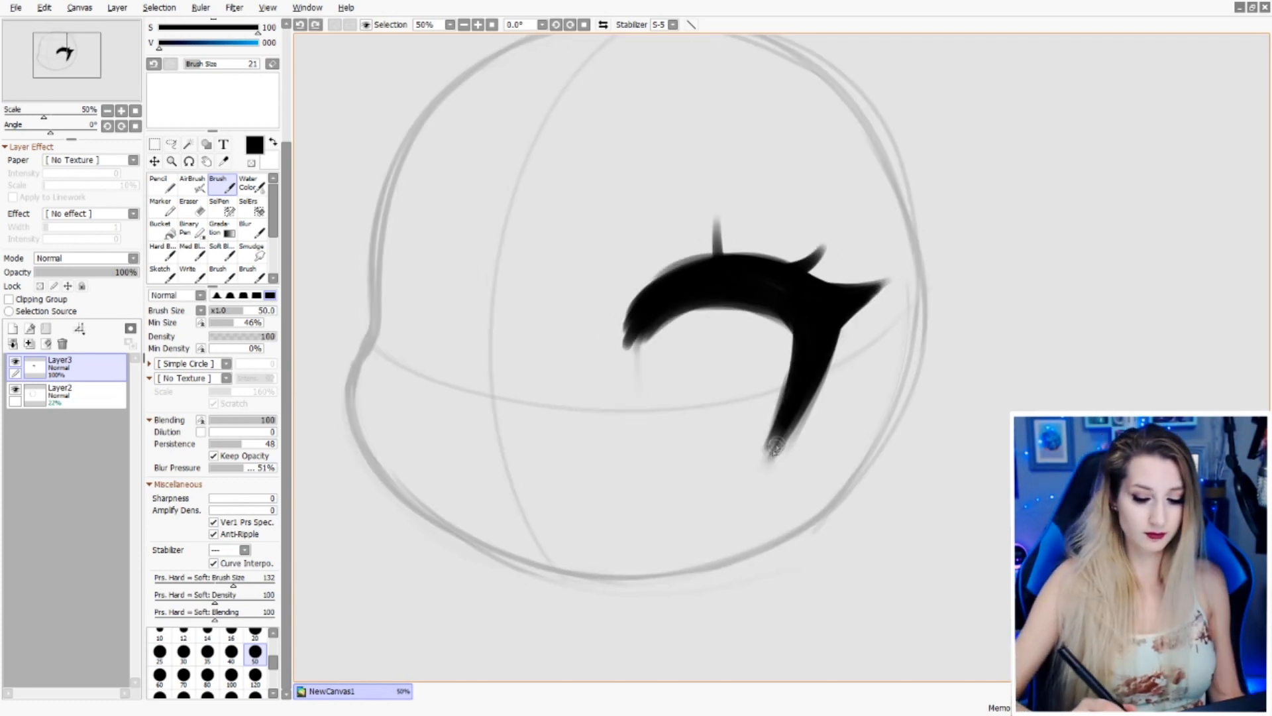
- Draw a thin curved lower lash line and erase the inside of the eye into a clean round opening at eraser size 120
{"action": "mouse_move", "coordinate": [768, 455]}
{"action": "left_mouse_down"}
{"action": "mouse_move", "coordinate": [685, 458]}
{"action": "mouse_move", "coordinate": [710, 473]}
{"action": "left_mouse_up"}
{"action": "key", "text": "e"}
{"action": "mouse_move", "coordinate": [690, 329]}
{"action": "left_mouse_down"}
{"action": "mouse_move", "coordinate": [771, 334]}
{"action": "mouse_move", "coordinate": [744, 435]}
{"action": "left_mouse_up"}
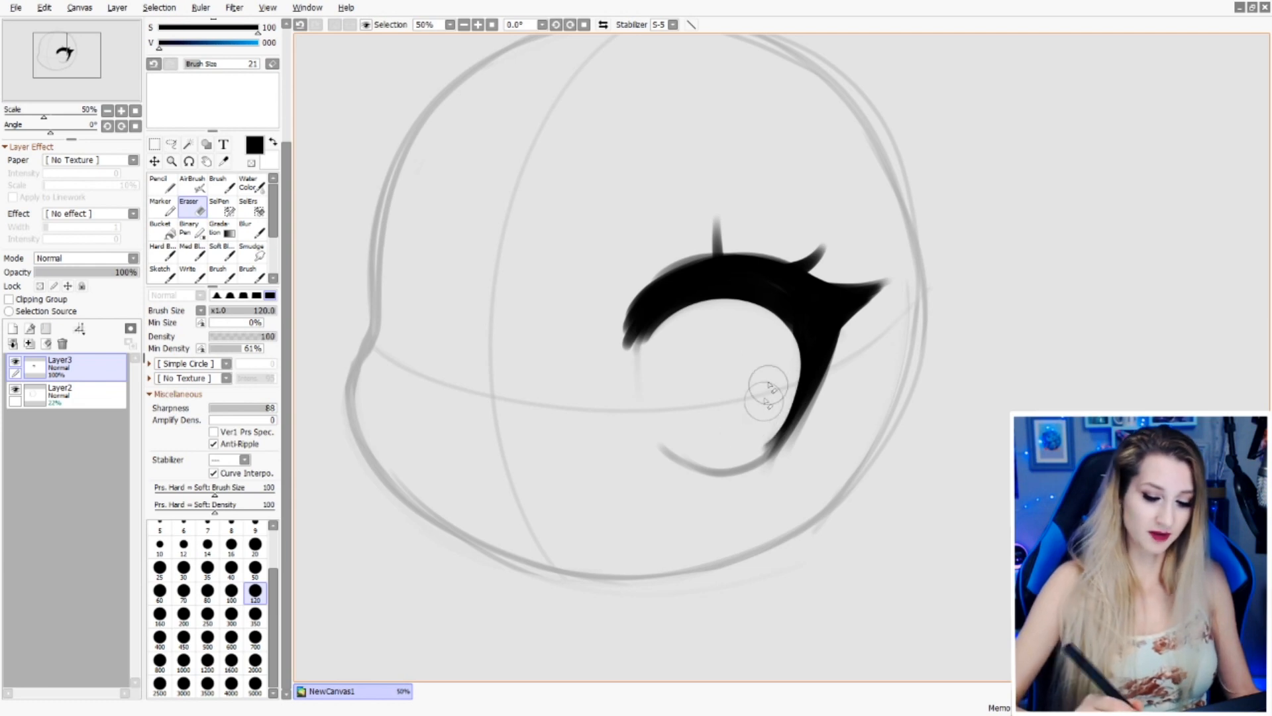
{"action": "mouse_move", "coordinate": [677, 339]}
{"action": "left_mouse_down"}
{"action": "mouse_move", "coordinate": [752, 324]}
{"action": "mouse_move", "coordinate": [787, 357]}
{"action": "mouse_move", "coordinate": [753, 444]}
{"action": "left_mouse_up"}
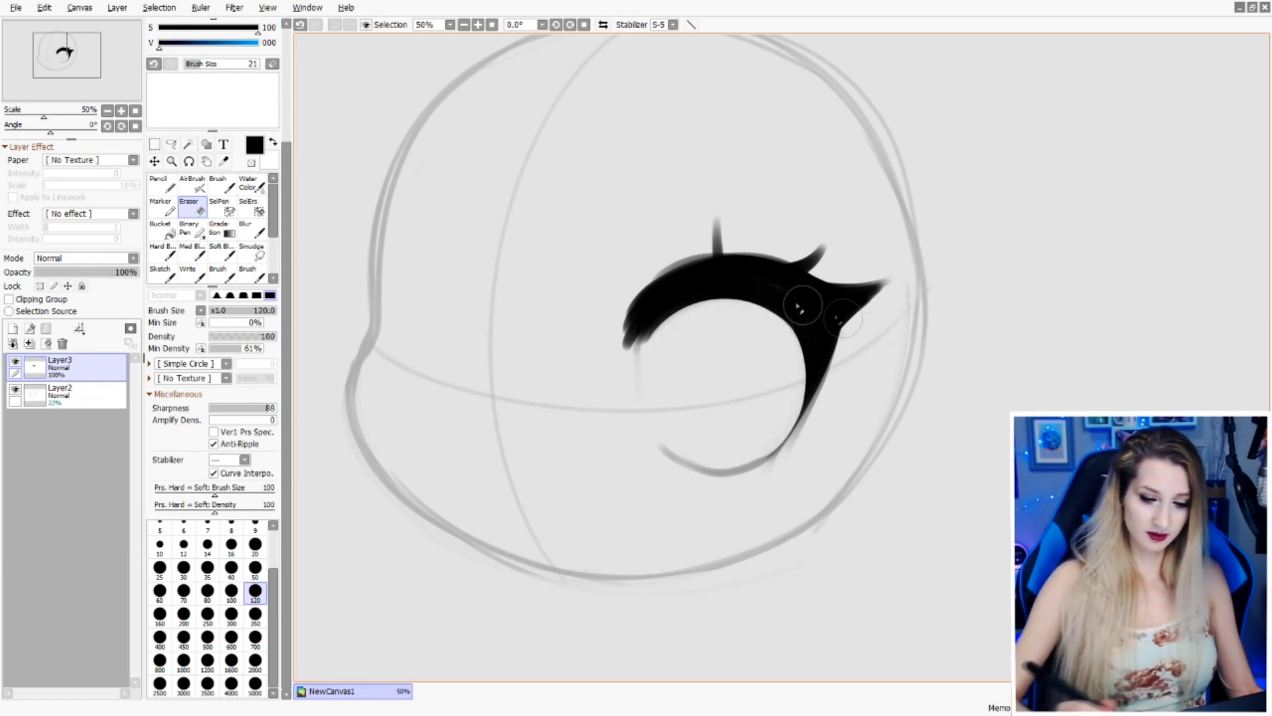
- Rotate the eye slightly clockwise and move it slightly toward the face's center line with Freeform transform
{"action": "key", "text": "ctrl+t"}
{"action": "mouse_move", "coordinate": [974, 230]}
{"action": "left_mouse_down"}
{"action": "mouse_move", "coordinate": [984, 256]}
{"action": "mouse_move", "coordinate": [1133, 191]}
{"action": "left_mouse_up"}
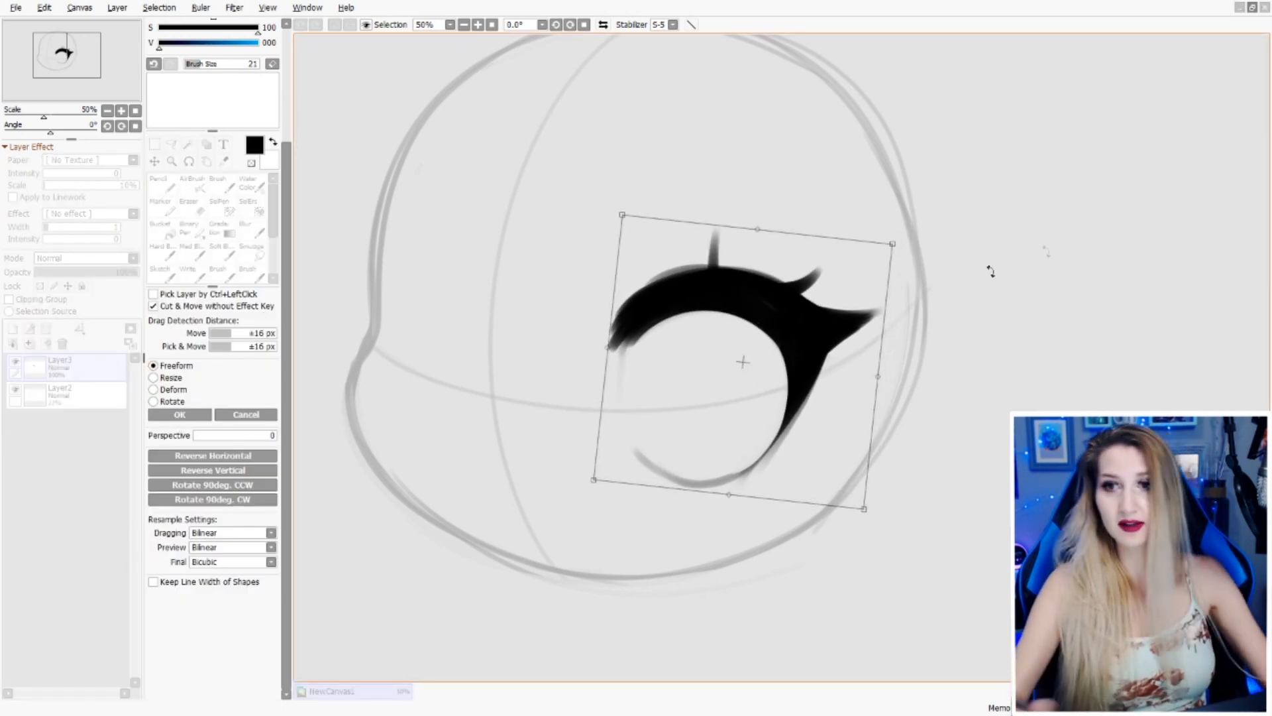
{"action": "key", "text": "Return"}
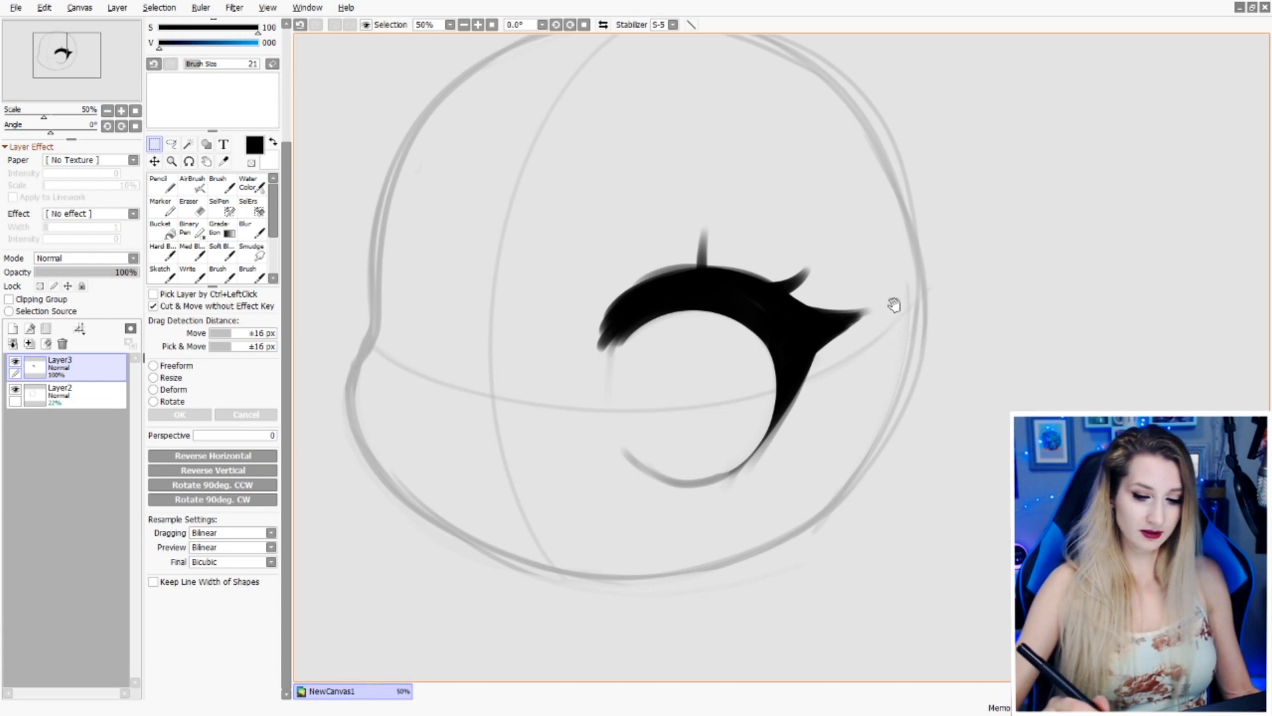
- Reduce the Brush to size 20 and darken the outer part of the lower lash line
{"action": "left_click_drag", "start_coordinate": [894, 305], "coordinate": [915, 318]}
{"action": "key", "text": "n"}
{"action": "key", "text": "b"}
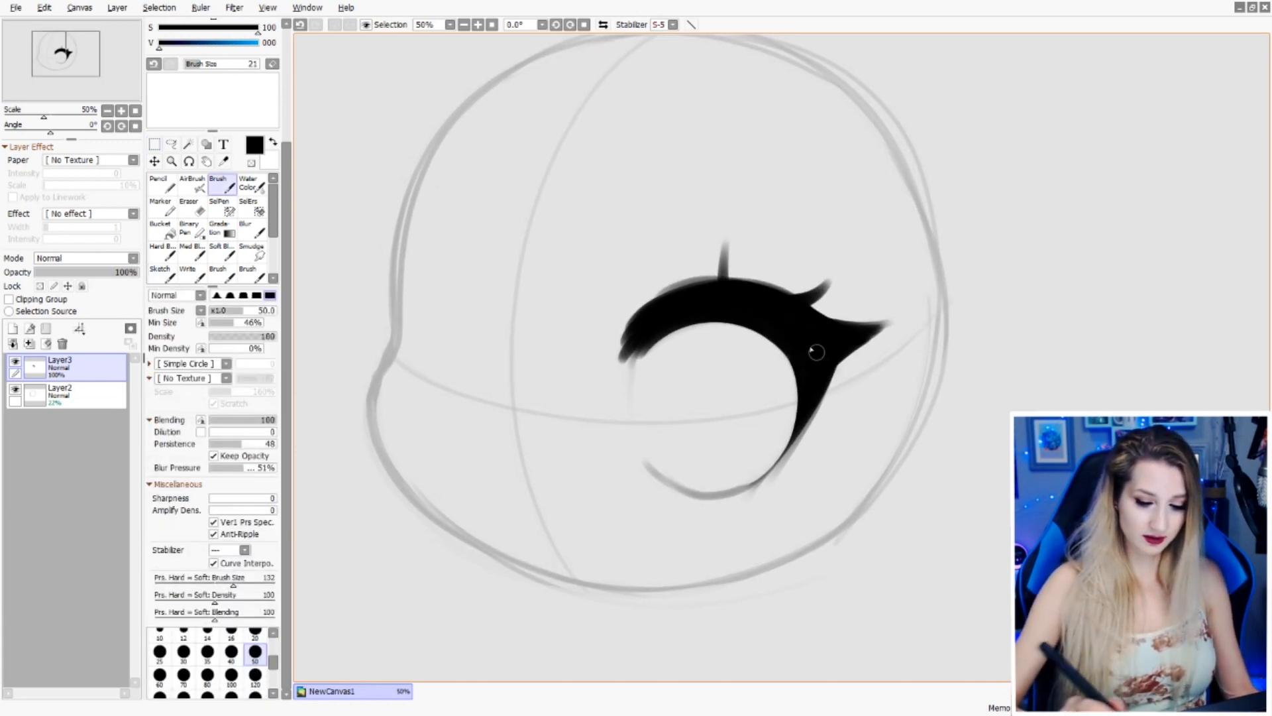
{"action": "key", "text": "bracketleft"}
{"action": "key", "text": "bracketleft"}
{"action": "key", "text": "bracketleft"}
{"action": "key", "text": "bracketleft"}
{"action": "key", "text": "bracketleft"}
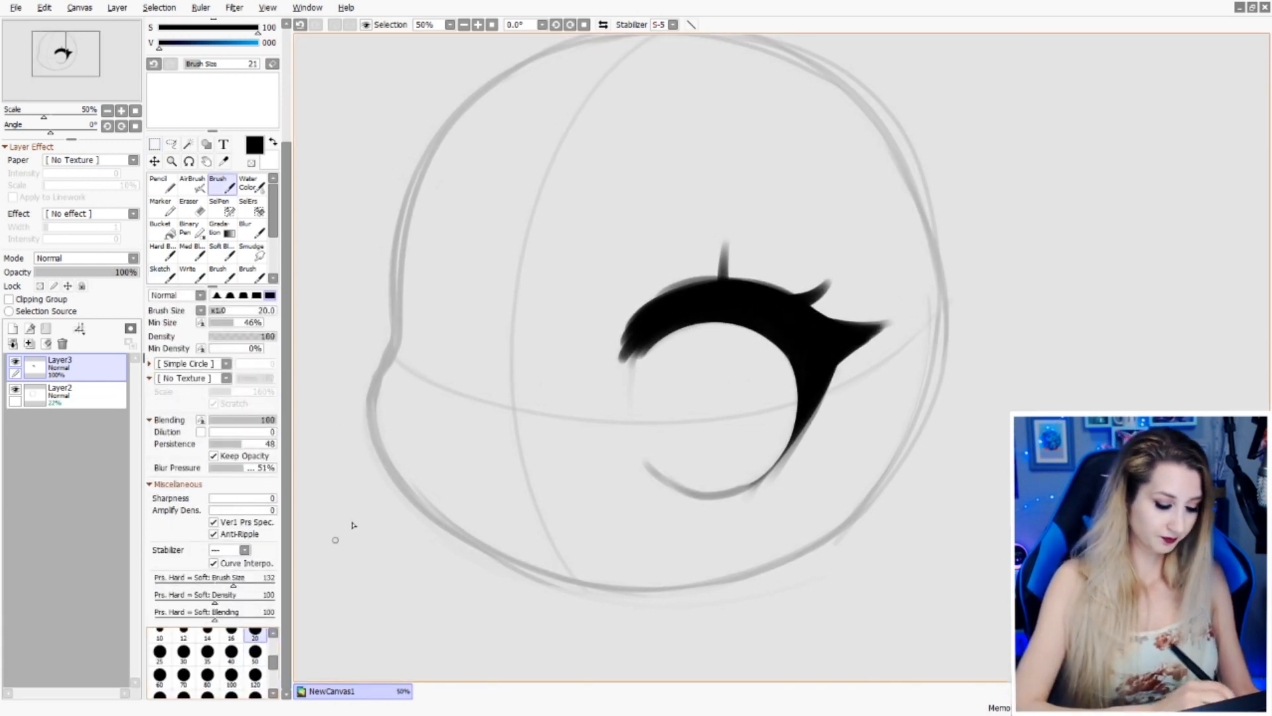
{"action": "mouse_move", "coordinate": [682, 491]}
{"action": "left_mouse_down"}
{"action": "mouse_move", "coordinate": [789, 448]}
{"action": "mouse_move", "coordinate": [735, 491]}
{"action": "mouse_move", "coordinate": [686, 496]}
{"action": "left_mouse_up"}
{"action": "key", "text": "ctrl+z"}
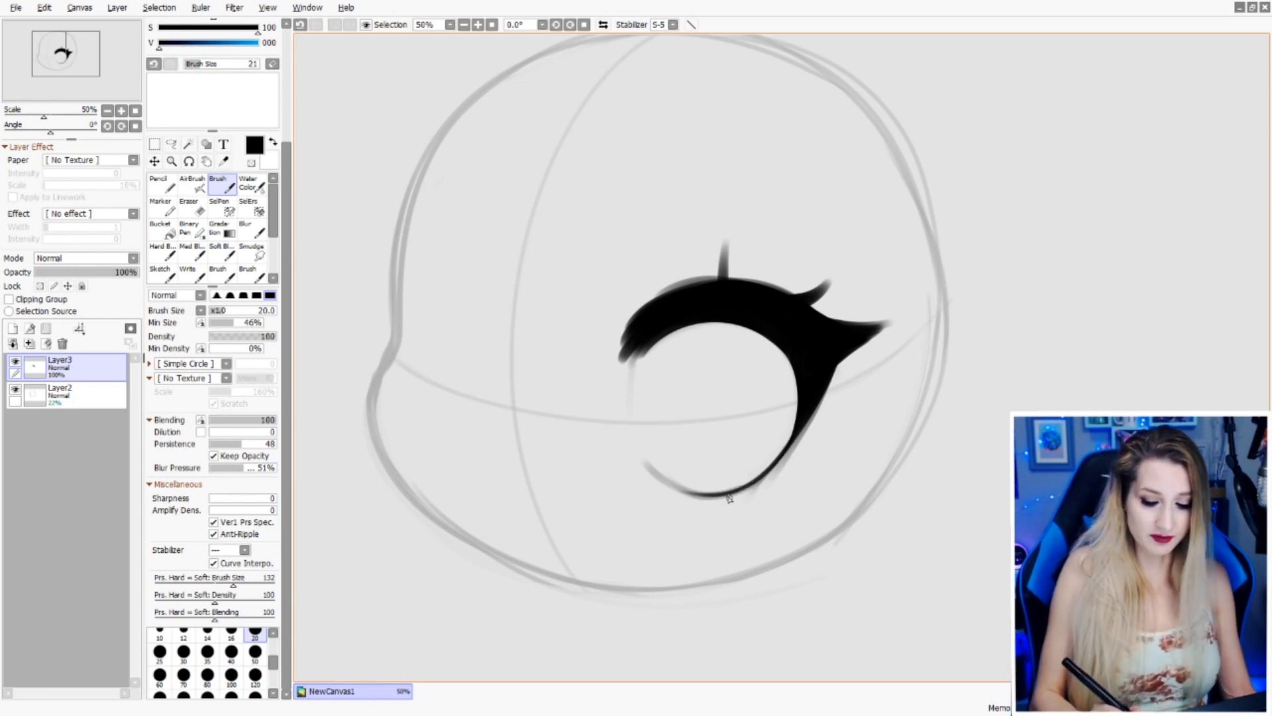
- Try tiny lashes beneath the lower lash line, undoing the one toward the inner end
{"action": "key", "text": "ctrl+z"}
{"action": "left_click_drag", "start_coordinate": [689, 494], "coordinate": [674, 491]}
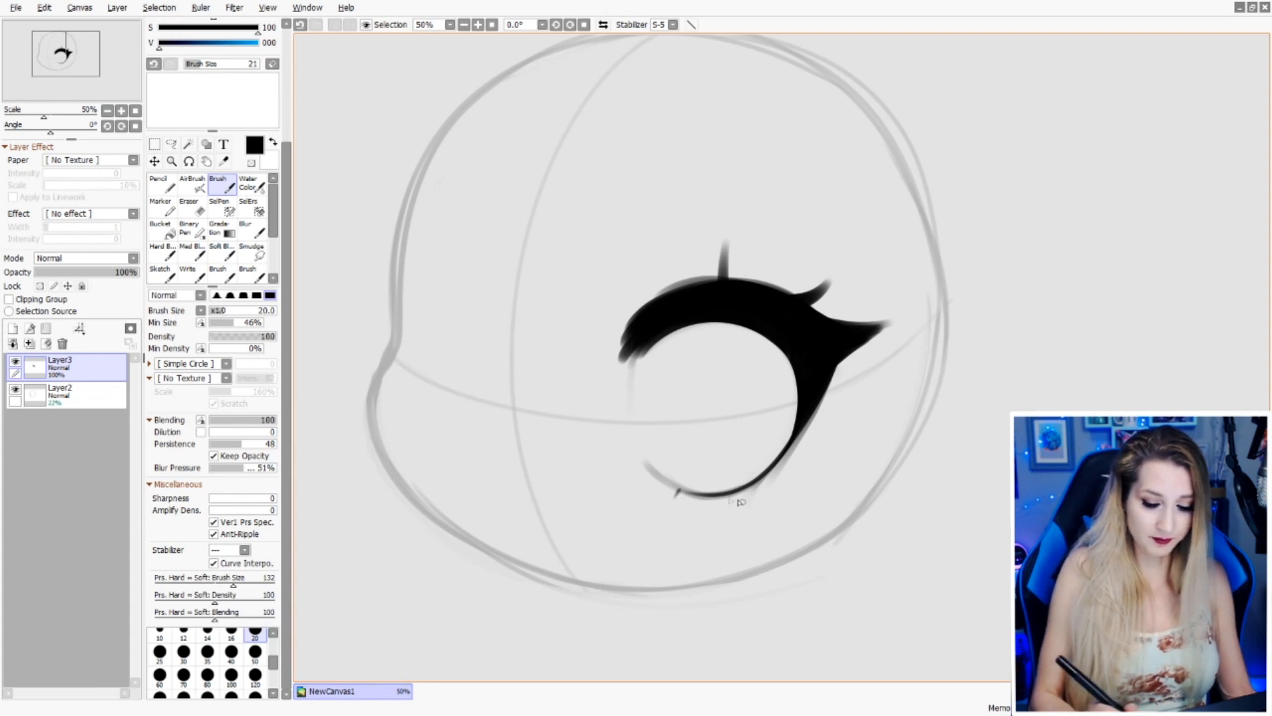
{"action": "key", "text": "ctrl+z"}
{"action": "key", "text": "ctrl+z"}
{"action": "key", "text": "ctrl+z"}
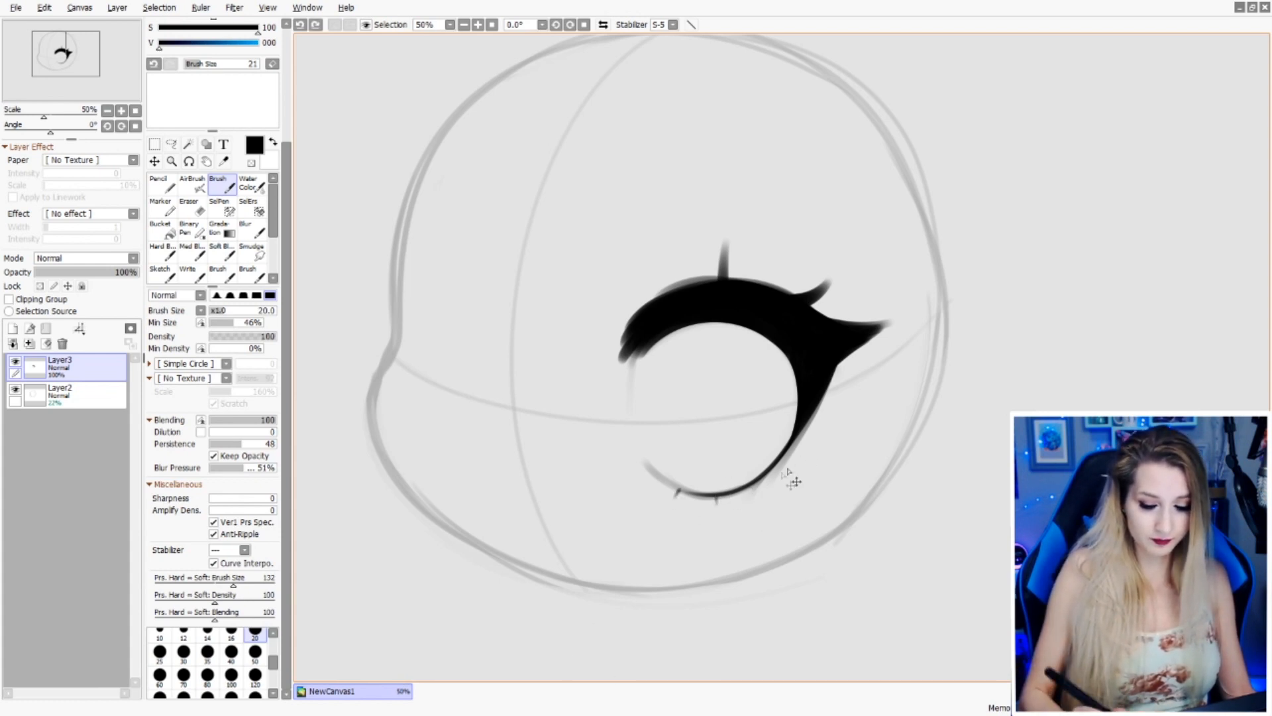
{"action": "left_click_drag", "start_coordinate": [755, 481], "coordinate": [765, 489]}
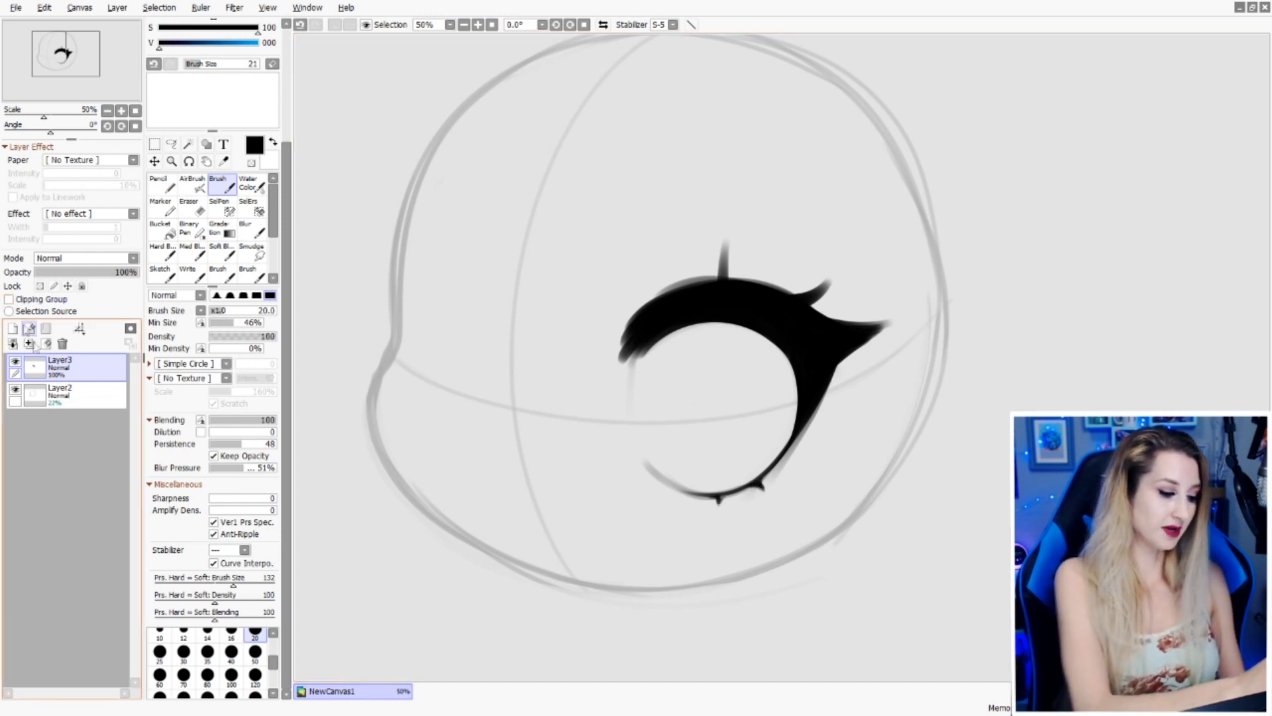
{"action": "mouse_move", "coordinate": [917, 396]}
{"action": "left_mouse_down"}
{"action": "mouse_move", "coordinate": [880, 370]}
{"action": "mouse_move", "coordinate": [857, 317]}
{"action": "left_mouse_up"}
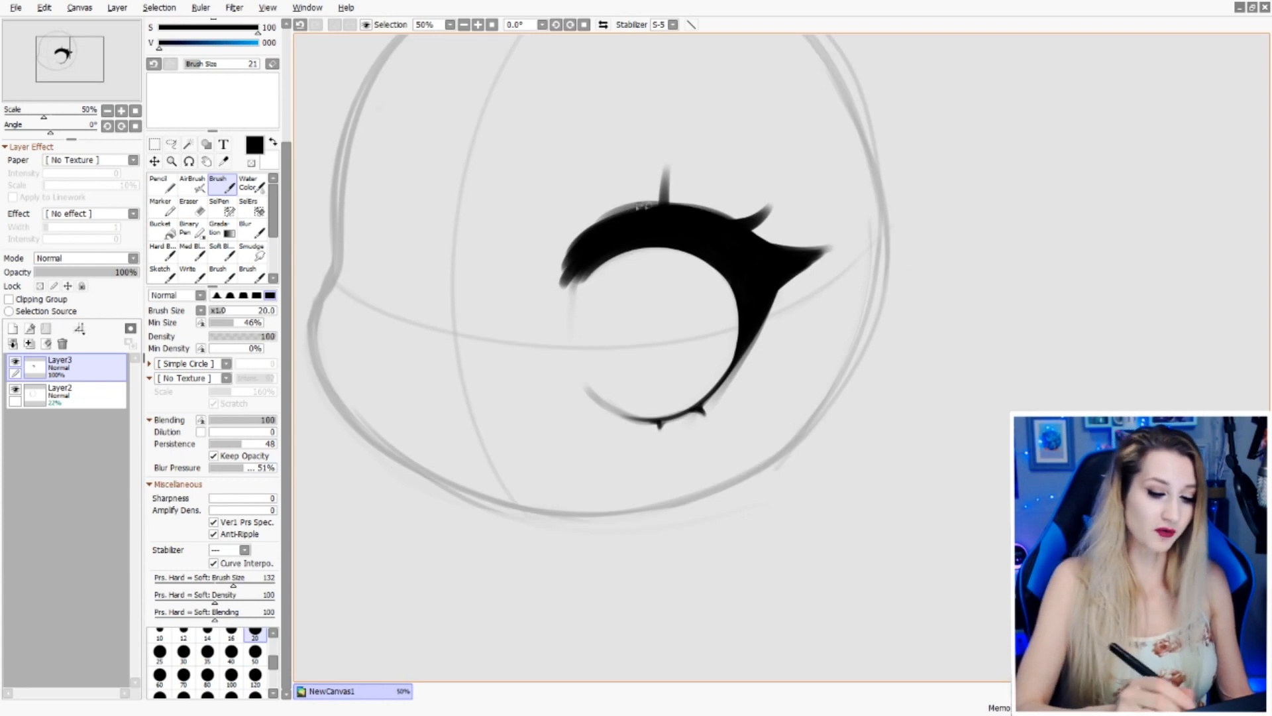
{"action": "left_click_drag", "start_coordinate": [665, 203], "coordinate": [661, 166]}
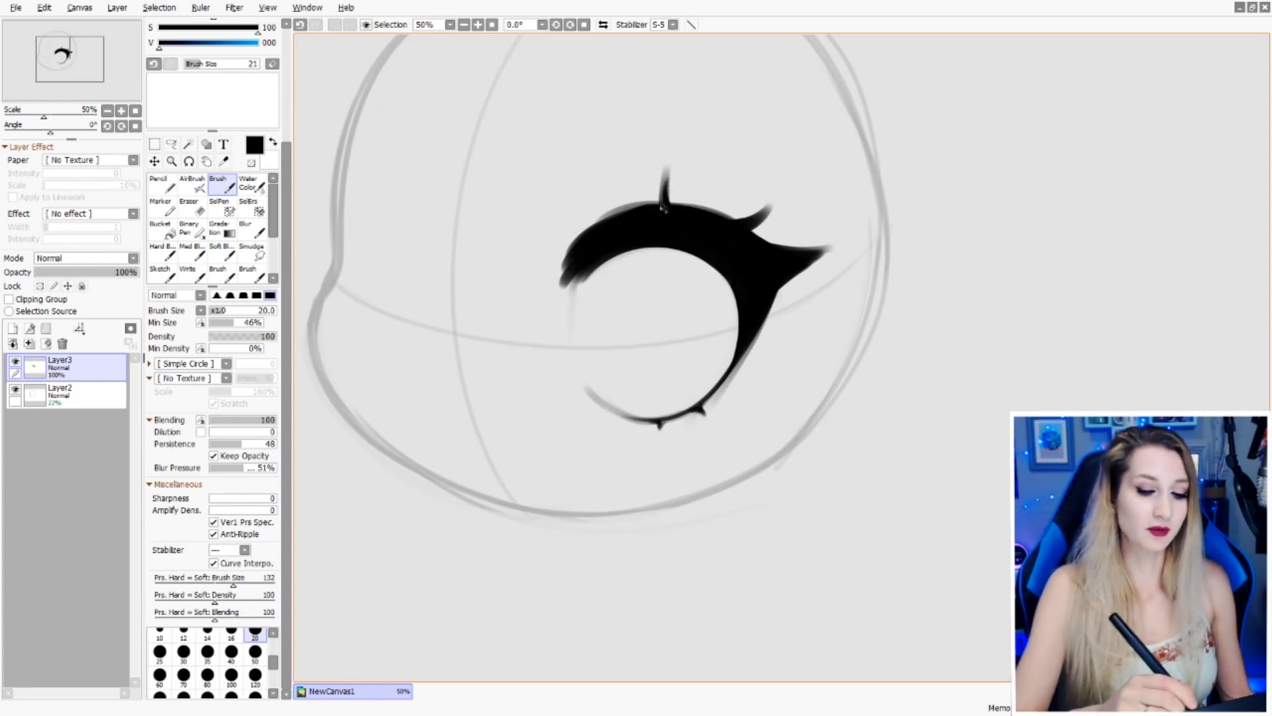
{"action": "key", "text": "ctrl+z"}
{"action": "key", "text": "ctrl+z"}
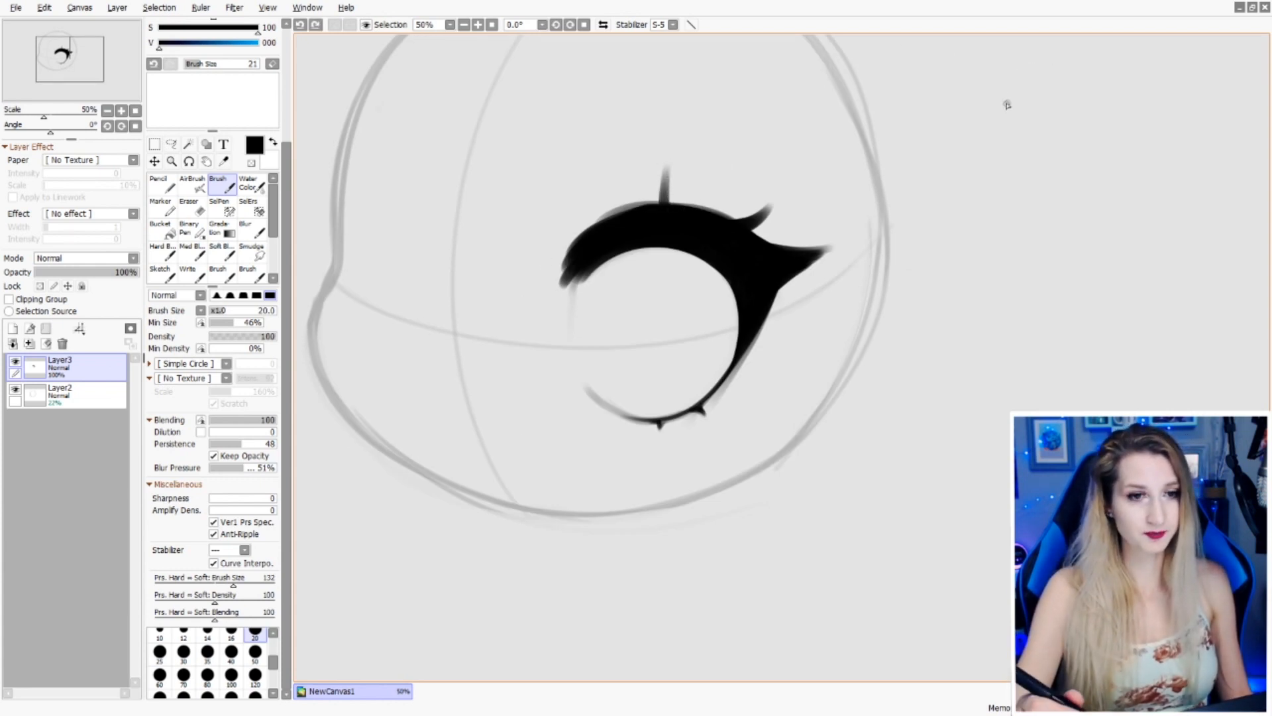
- Erase the lower lash line with its tiny lashes and repaint the tapered tip of the eye's outer edge at brush size 20
{"action": "left_click", "coordinate": [761, 367]}
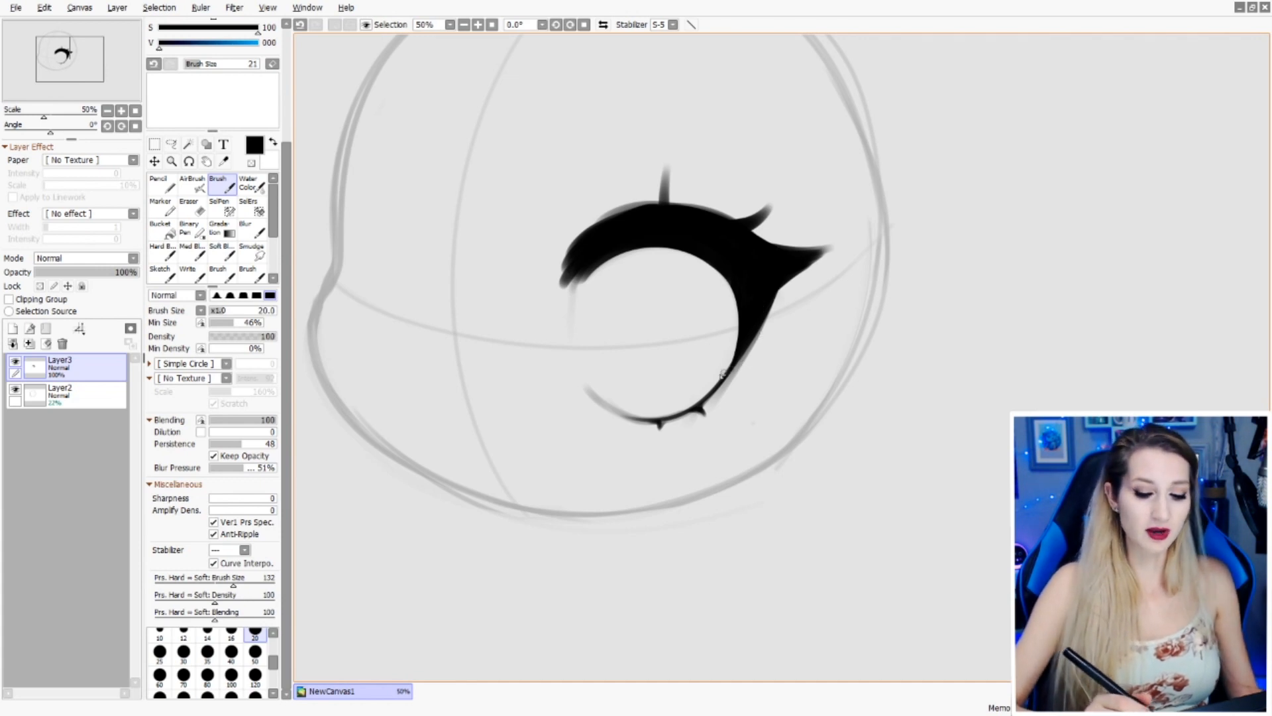
{"action": "key", "text": "e"}
{"action": "mouse_move", "coordinate": [670, 395]}
{"action": "left_mouse_down"}
{"action": "mouse_move", "coordinate": [602, 400]}
{"action": "mouse_move", "coordinate": [730, 383]}
{"action": "mouse_move", "coordinate": [701, 421]}
{"action": "left_mouse_up"}
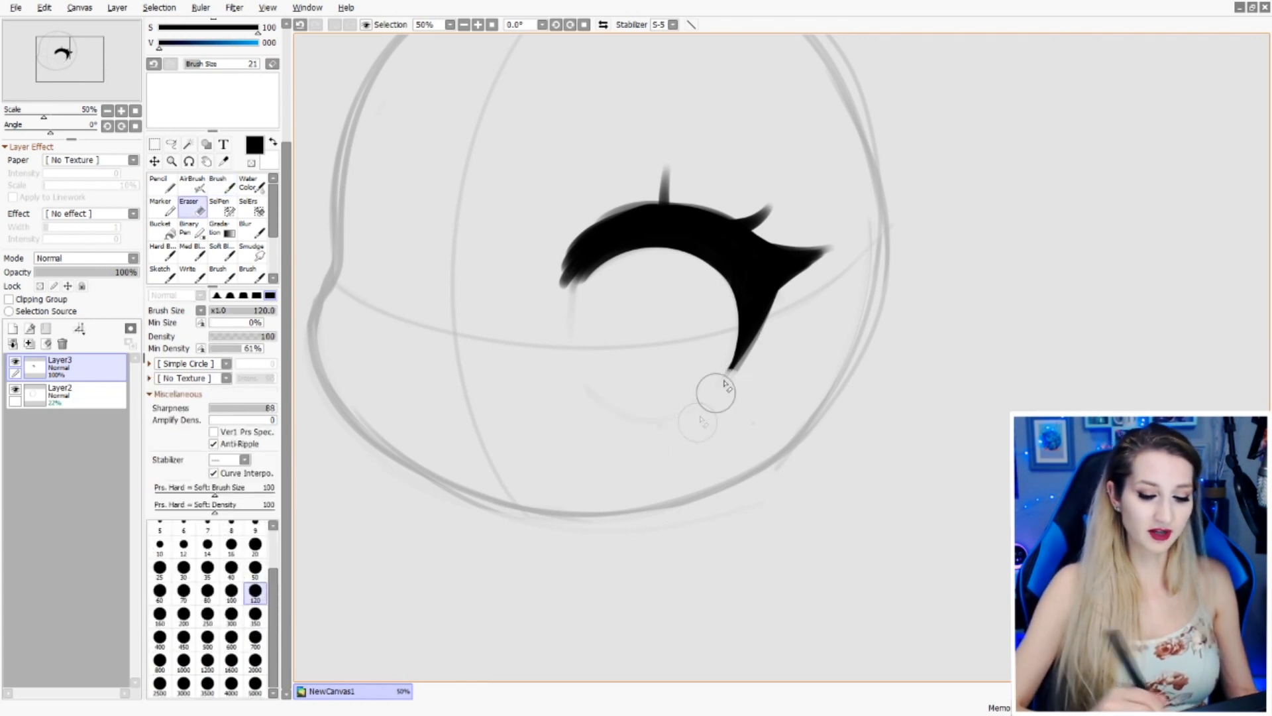
{"action": "key", "text": "b"}
{"action": "left_click_drag", "start_coordinate": [736, 358], "coordinate": [699, 415]}
{"action": "key", "text": "ctrl+z"}
{"action": "left_click_drag", "start_coordinate": [750, 342], "coordinate": [703, 395]}
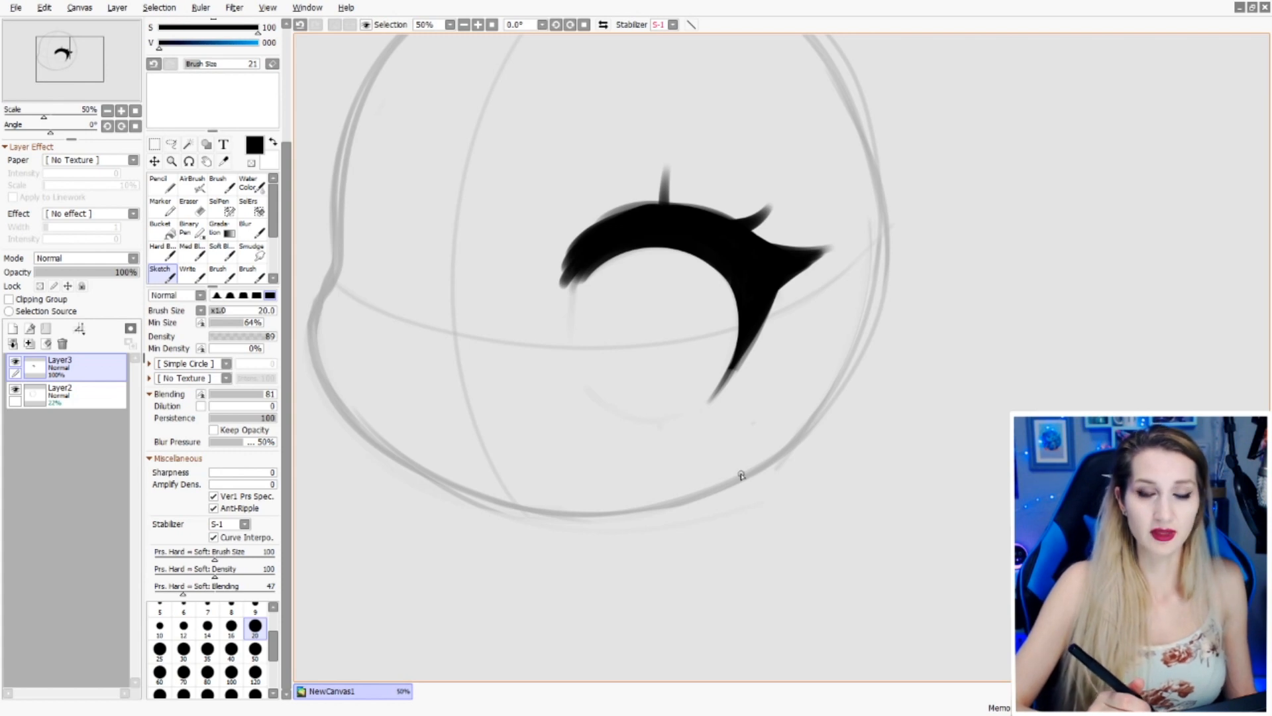
{"action": "left_click_drag", "start_coordinate": [632, 421], "coordinate": [693, 414]}
{"action": "key", "text": "ctrl+z"}
{"action": "key", "text": "ctrl+z"}
{"action": "key", "text": "ctrl+z"}
{"action": "left_click_drag", "start_coordinate": [653, 422], "coordinate": [692, 415]}
{"action": "key", "text": "ctrl+z"}
{"action": "key", "text": "ctrl+z"}
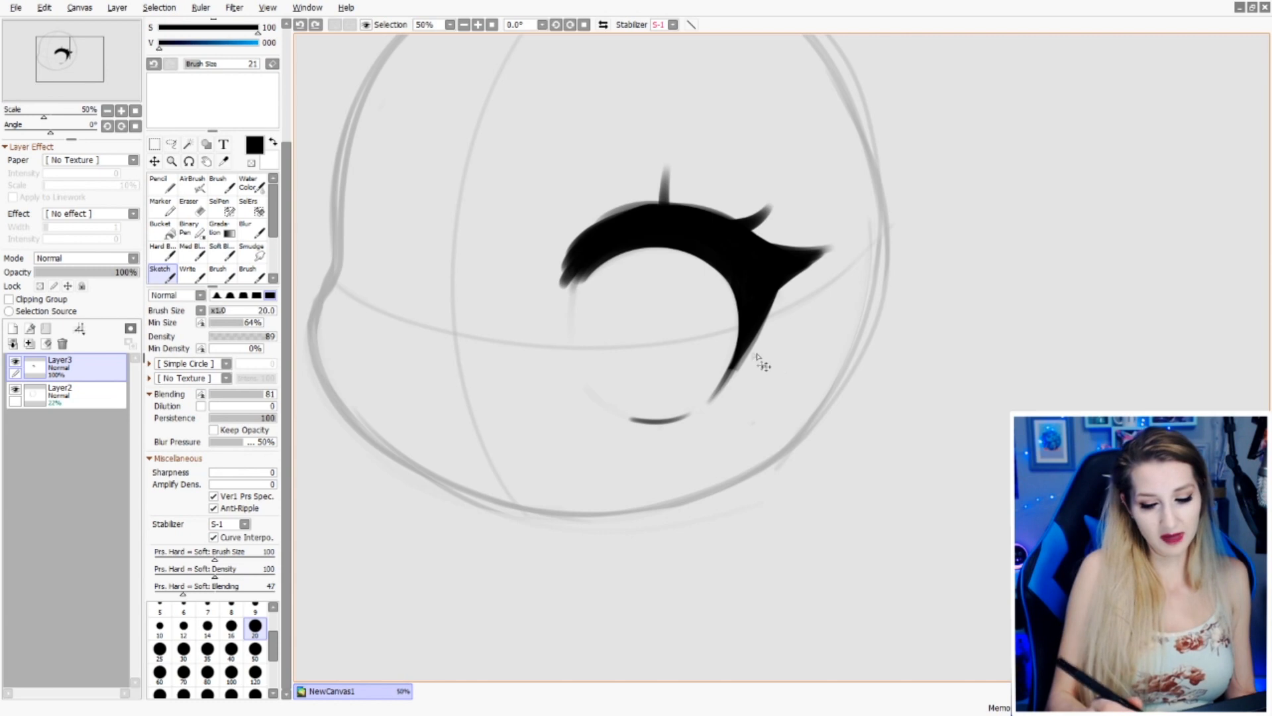
- Paint the lower lash line as a thin curve continuing from the eye's outer edge, with a tiny lash at its outer end
{"action": "mouse_move", "coordinate": [734, 357]}
{"action": "left_mouse_down"}
{"action": "mouse_move", "coordinate": [709, 405]}
{"action": "mouse_move", "coordinate": [676, 423]}
{"action": "mouse_move", "coordinate": [617, 418]}
{"action": "left_mouse_up"}
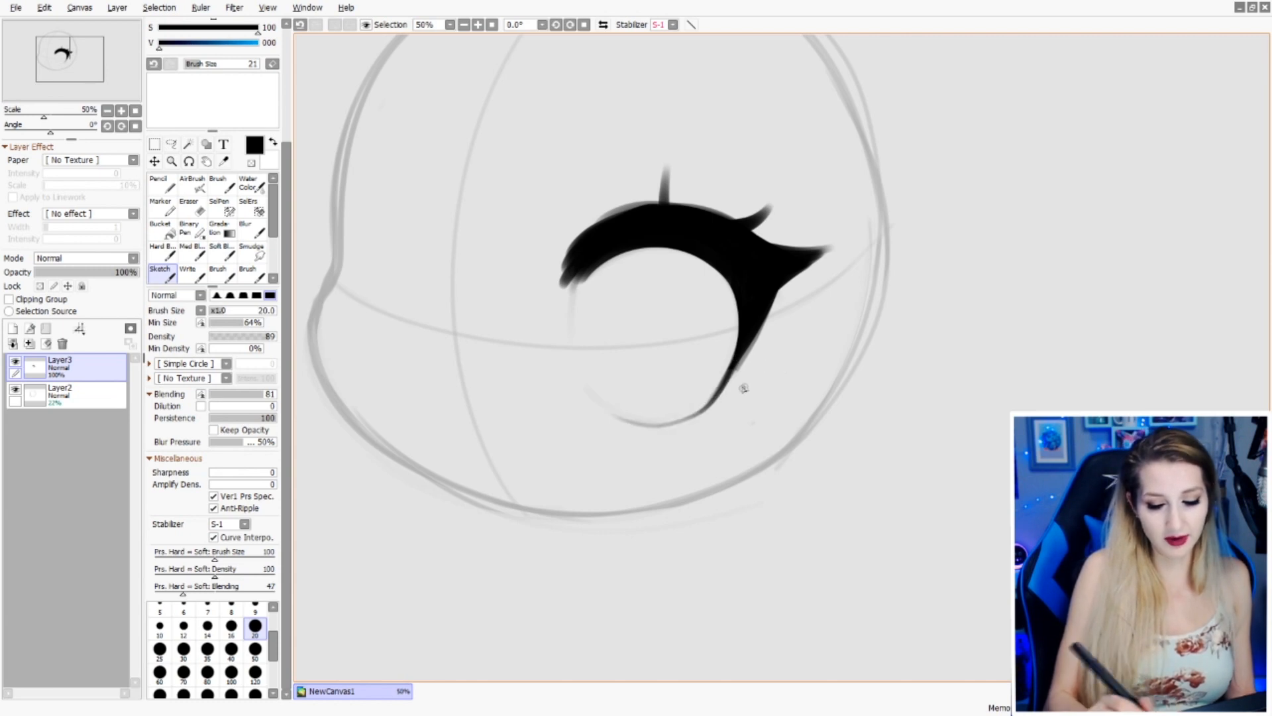
{"action": "mouse_move", "coordinate": [734, 363]}
{"action": "left_mouse_down"}
{"action": "mouse_move", "coordinate": [705, 411]}
{"action": "mouse_move", "coordinate": [617, 416]}
{"action": "left_mouse_up"}
{"action": "left_click_drag", "start_coordinate": [742, 351], "coordinate": [723, 382]}
- Try closing the eye's inner side with a dark curve from the upper lash line down to the lower lash line, undoing those strokes
{"action": "mouse_move", "coordinate": [646, 428]}
{"action": "left_mouse_down"}
{"action": "mouse_move", "coordinate": [561, 355]}
{"action": "mouse_move", "coordinate": [565, 251]}
{"action": "mouse_move", "coordinate": [564, 384]}
{"action": "left_mouse_up"}
{"action": "left_click_drag", "start_coordinate": [585, 260], "coordinate": [577, 402]}
{"action": "key", "text": "ctrl+z"}
{"action": "key", "text": "ctrl+z"}
{"action": "mouse_move", "coordinate": [587, 236]}
{"action": "left_mouse_down"}
{"action": "mouse_move", "coordinate": [553, 288]}
{"action": "mouse_move", "coordinate": [558, 363]}
{"action": "left_mouse_up"}
{"action": "mouse_move", "coordinate": [580, 271]}
{"action": "left_mouse_down"}
{"action": "mouse_move", "coordinate": [563, 358]}
{"action": "mouse_move", "coordinate": [574, 391]}
{"action": "mouse_move", "coordinate": [558, 331]}
{"action": "left_mouse_up"}
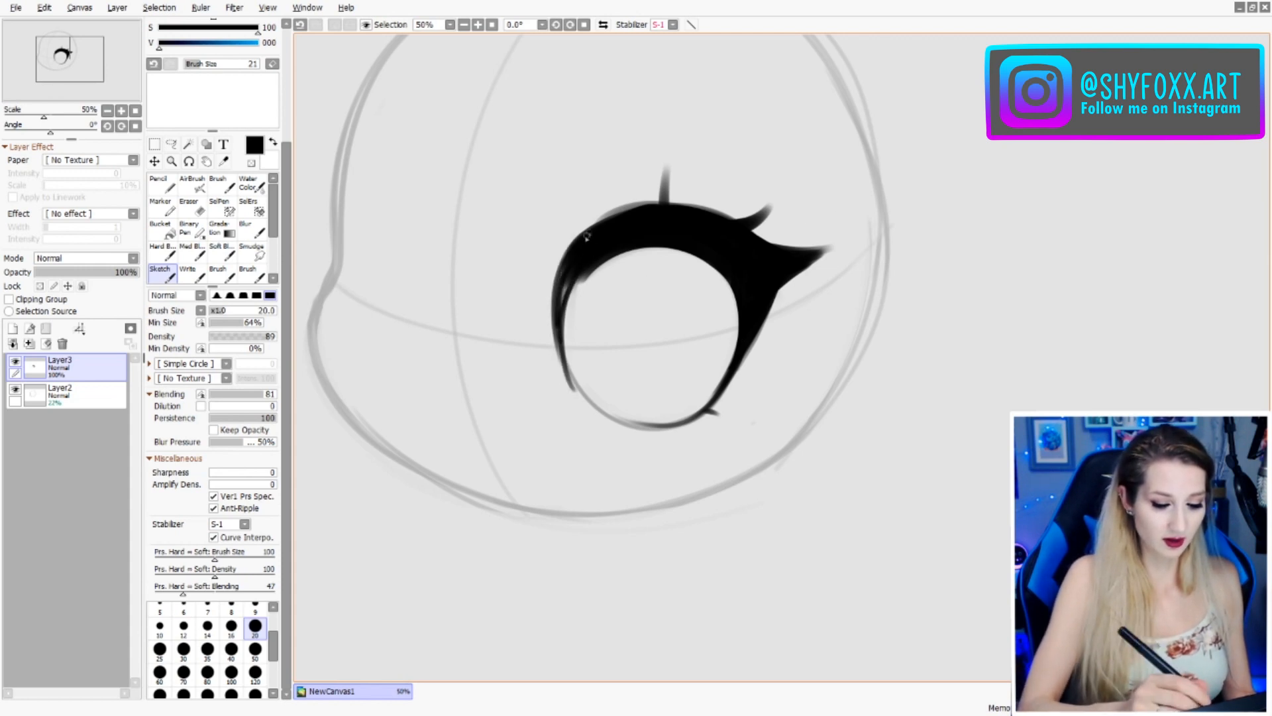
{"action": "mouse_move", "coordinate": [587, 235]}
{"action": "left_mouse_down"}
{"action": "mouse_move", "coordinate": [558, 316]}
{"action": "mouse_move", "coordinate": [602, 416]}
{"action": "left_mouse_up"}
{"action": "left_click_drag", "start_coordinate": [562, 341], "coordinate": [646, 427]}
{"action": "mouse_move", "coordinate": [571, 297]}
{"action": "left_mouse_down"}
{"action": "mouse_move", "coordinate": [626, 235]}
{"action": "mouse_move", "coordinate": [561, 304]}
{"action": "mouse_move", "coordinate": [587, 243]}
{"action": "left_mouse_up"}
{"action": "key", "text": "ctrl+z"}
{"action": "key", "text": "ctrl+z"}
{"action": "key", "text": "ctrl+z"}
{"action": "key", "text": "ctrl+z"}
{"action": "key", "text": "ctrl+z"}
{"action": "key", "text": "ctrl+z"}
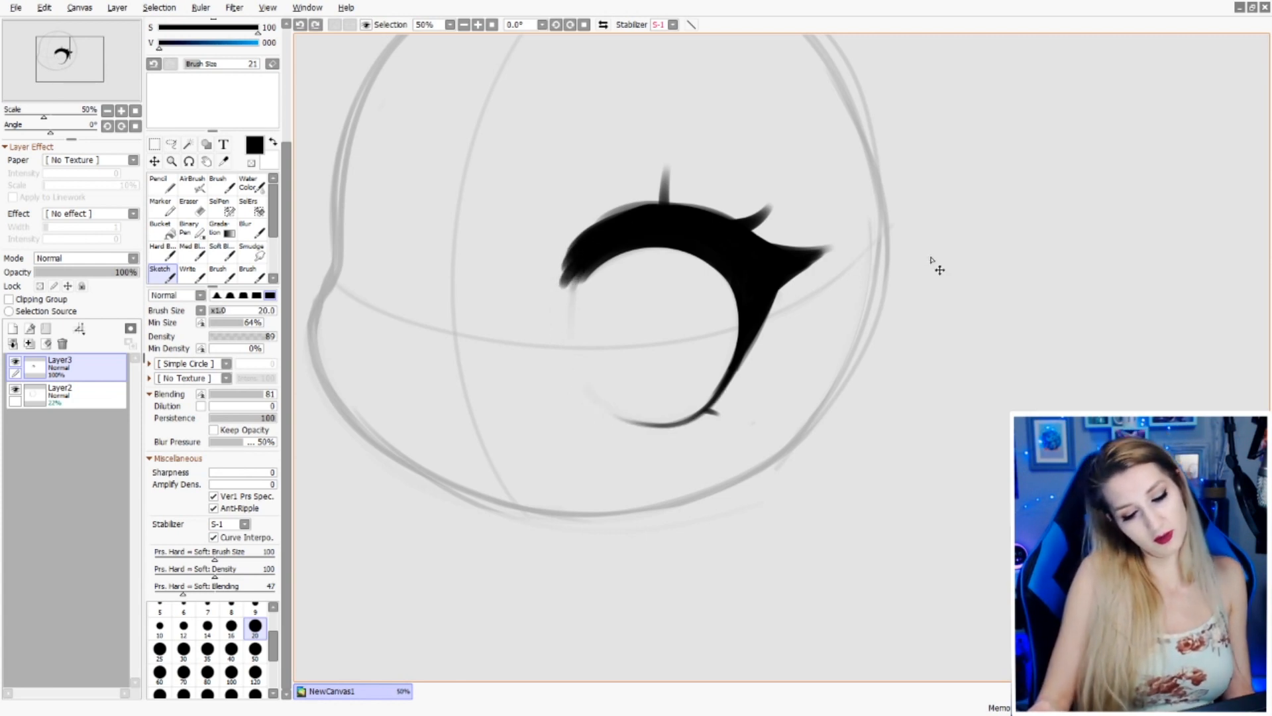
- Touch up the outer part of the lower lash line and extend the upper lash line's inner end with short tapered strokes
{"action": "left_click_drag", "start_coordinate": [728, 383], "coordinate": [686, 425]}
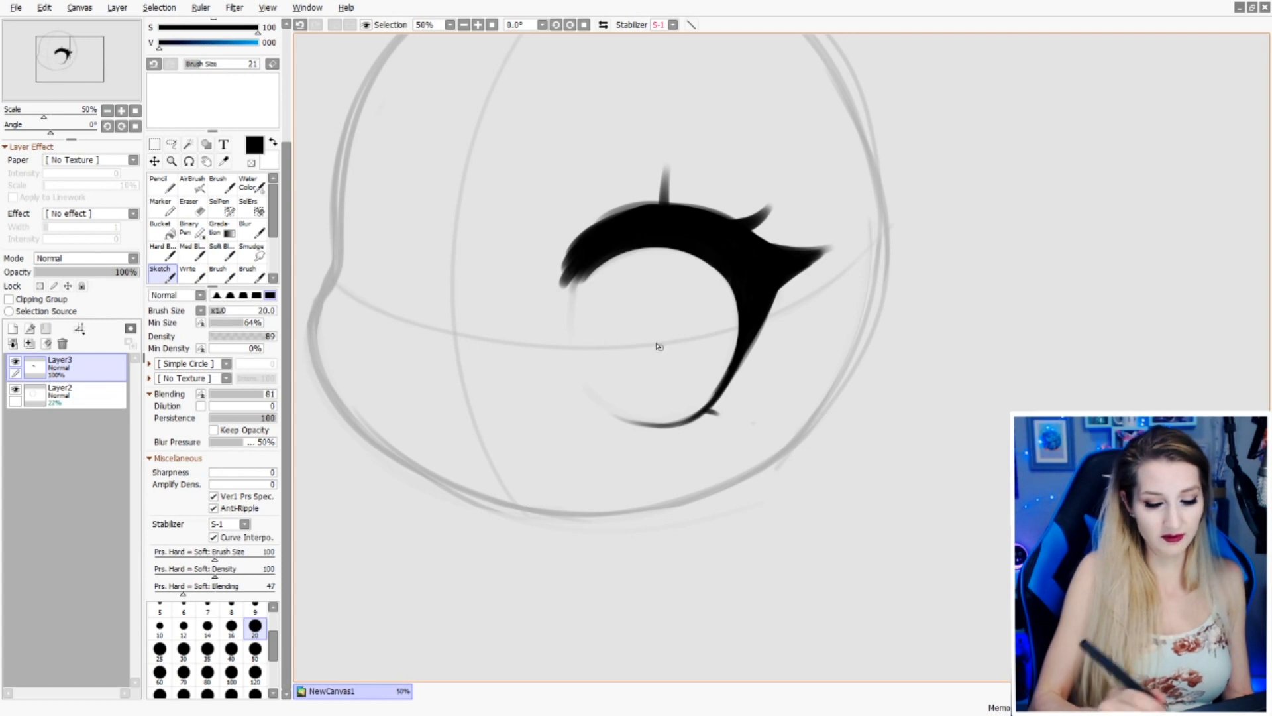
{"action": "mouse_move", "coordinate": [597, 227]}
{"action": "left_mouse_down"}
{"action": "mouse_move", "coordinate": [558, 265]}
{"action": "mouse_move", "coordinate": [570, 303]}
{"action": "left_mouse_up"}
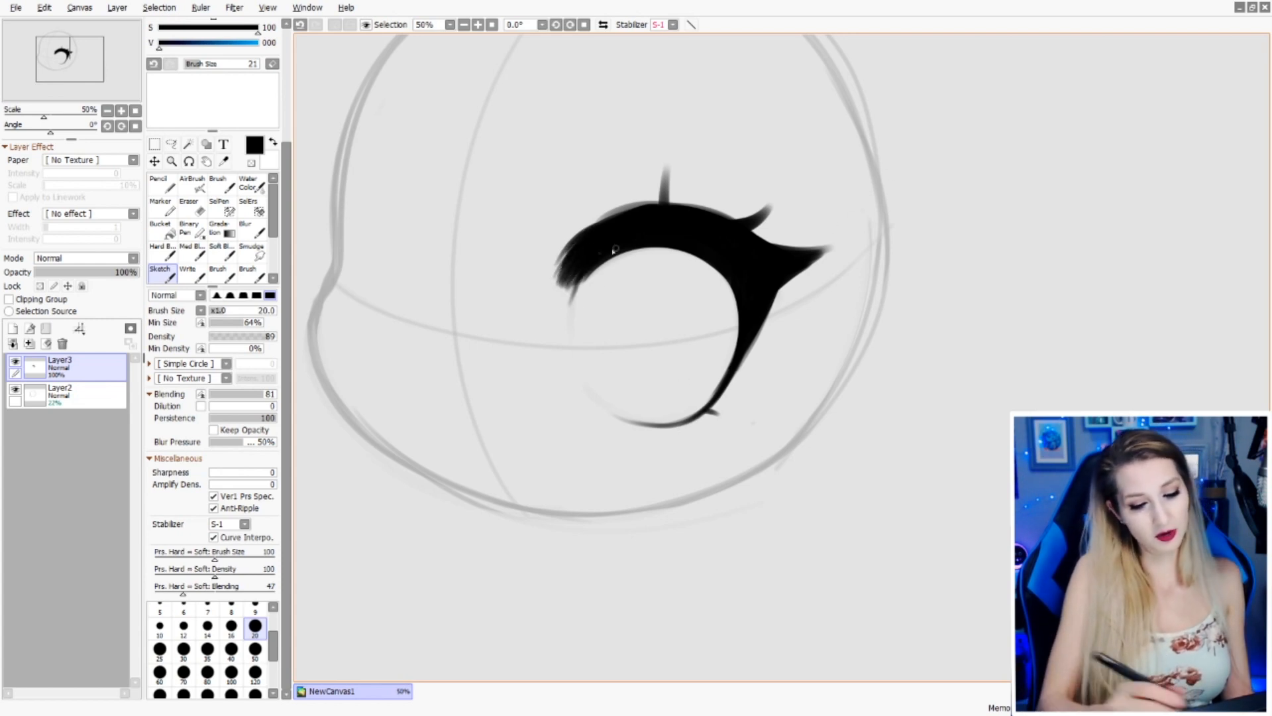
{"action": "mouse_move", "coordinate": [652, 209]}
{"action": "left_mouse_down"}
{"action": "mouse_move", "coordinate": [558, 260]}
{"action": "mouse_move", "coordinate": [558, 303]}
{"action": "left_mouse_up"}
{"action": "key", "text": "ctrl+z"}
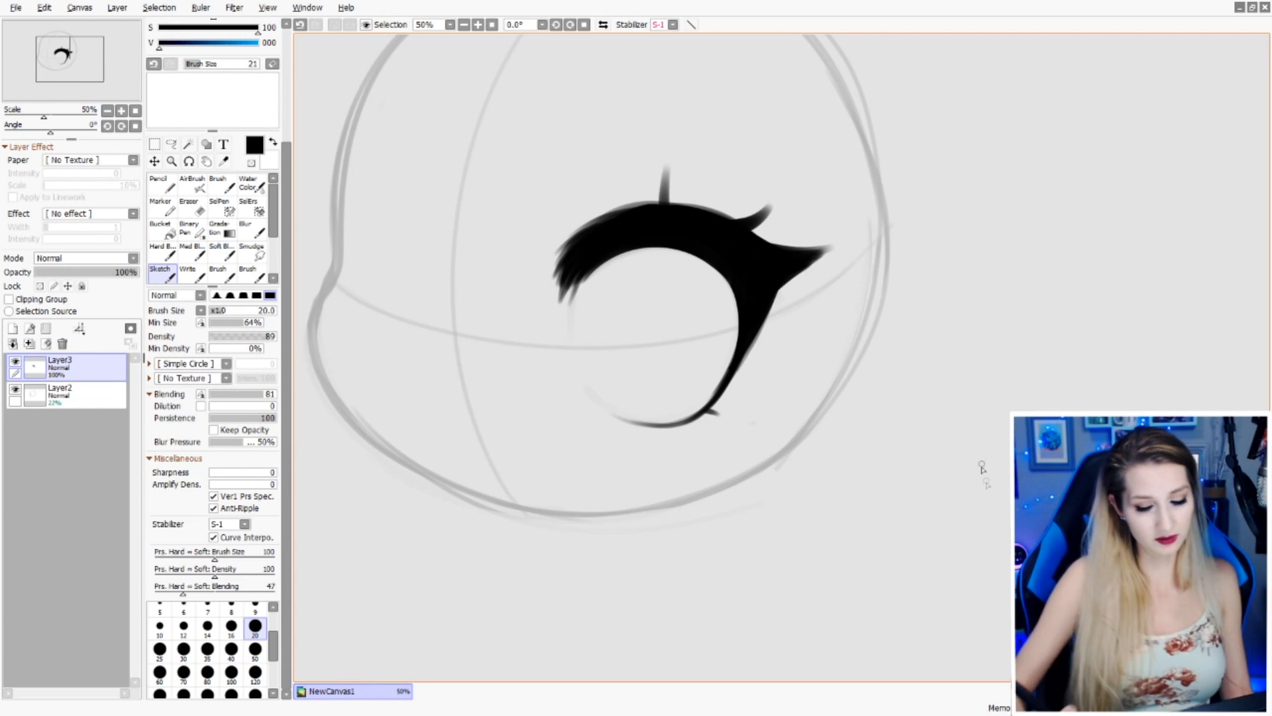
- Try an eyelid crease above the upper lash line, first as a short inner stroke and then as a long arc, undoing both
{"action": "left_click_drag", "start_coordinate": [662, 298], "coordinate": [708, 327]}
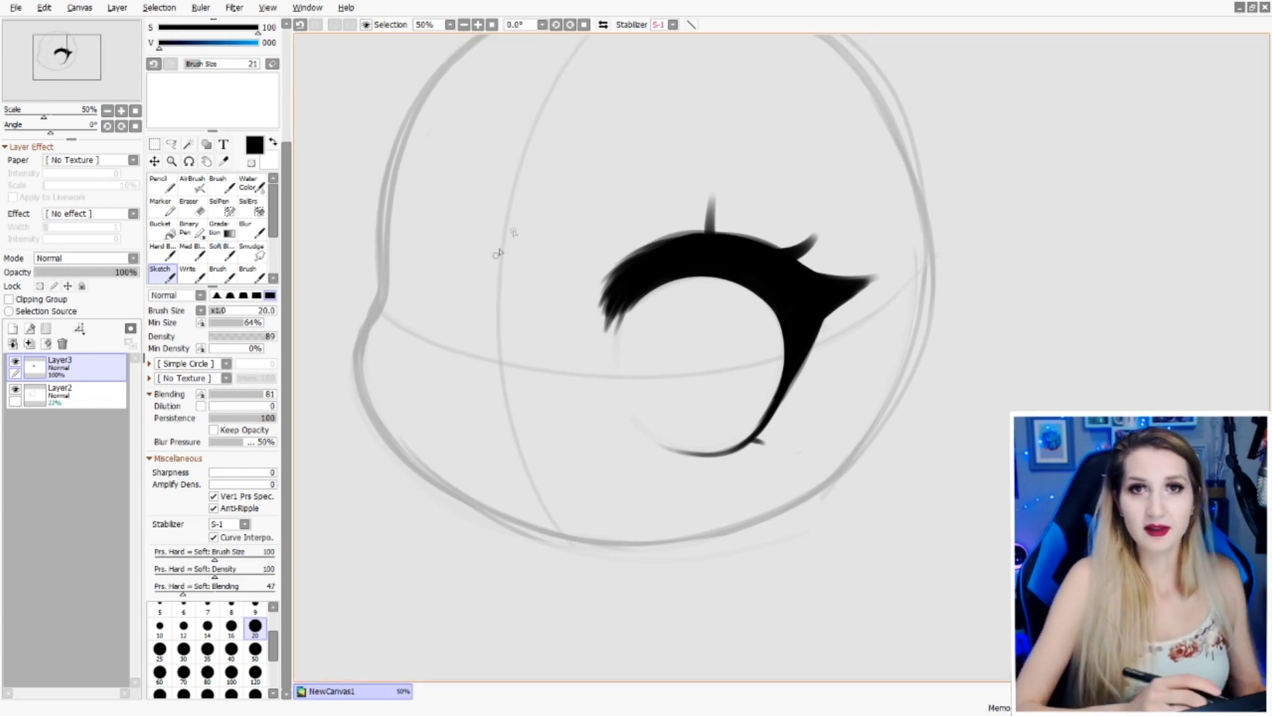
{"action": "mouse_move", "coordinate": [634, 236]}
{"action": "left_mouse_down"}
{"action": "mouse_move", "coordinate": [604, 262]}
{"action": "mouse_move", "coordinate": [634, 236]}
{"action": "left_mouse_up"}
{"action": "key", "text": "ctrl+z"}
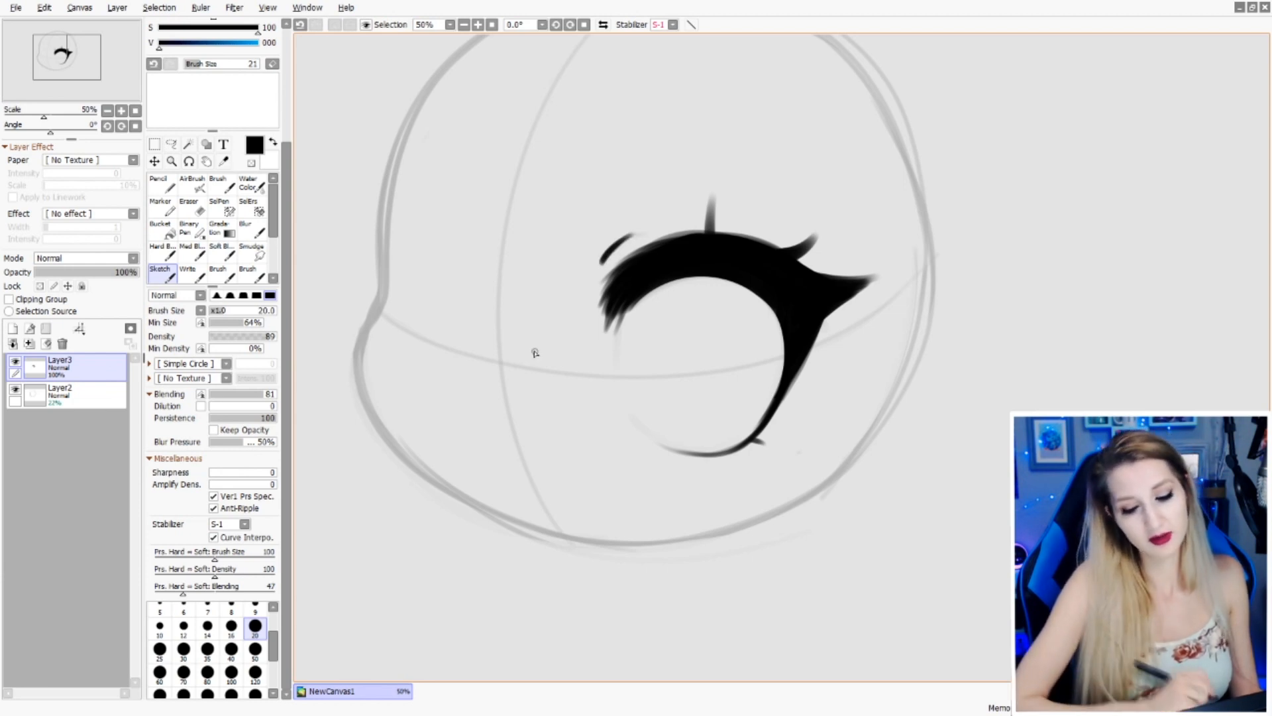
{"action": "key", "text": "ctrl+z"}
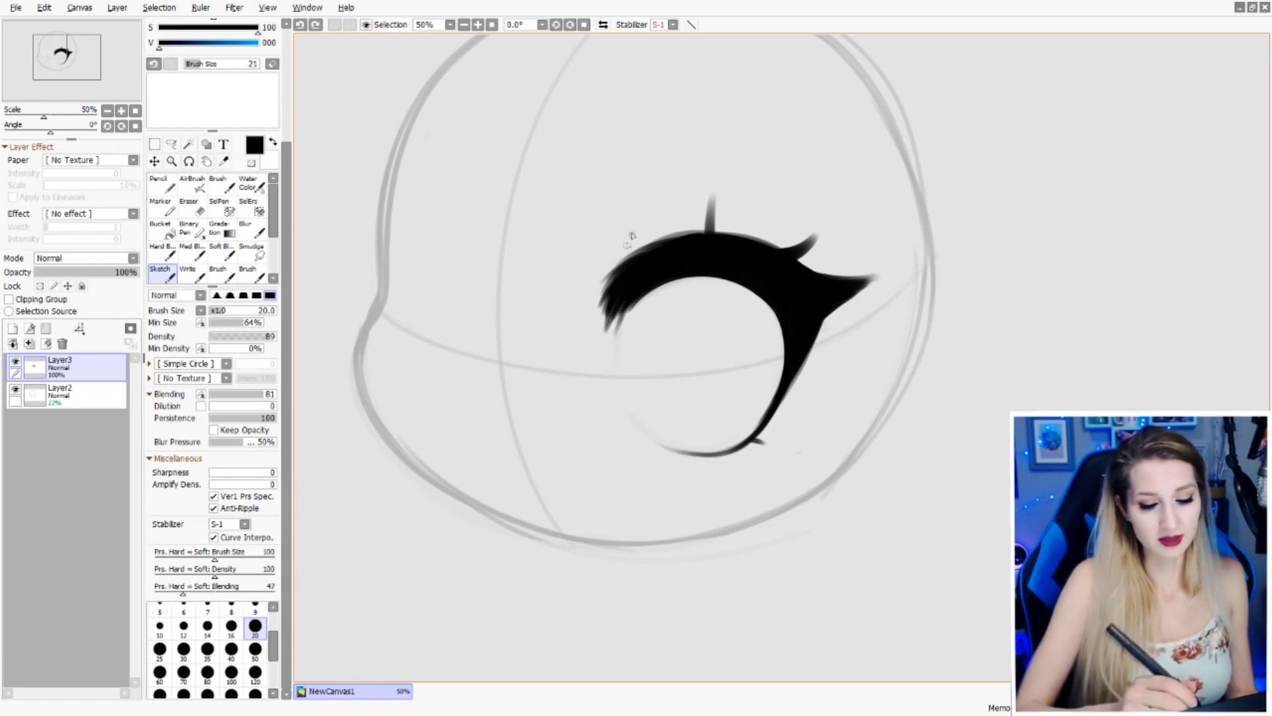
{"action": "left_click_drag", "start_coordinate": [608, 252], "coordinate": [799, 199]}
{"action": "key", "text": "ctrl+z"}
{"action": "left_click_drag", "start_coordinate": [604, 255], "coordinate": [780, 207]}
{"action": "mouse_move", "coordinate": [606, 254]}
{"action": "left_mouse_down"}
{"action": "mouse_move", "coordinate": [687, 196]}
{"action": "mouse_move", "coordinate": [786, 195]}
{"action": "left_mouse_up"}
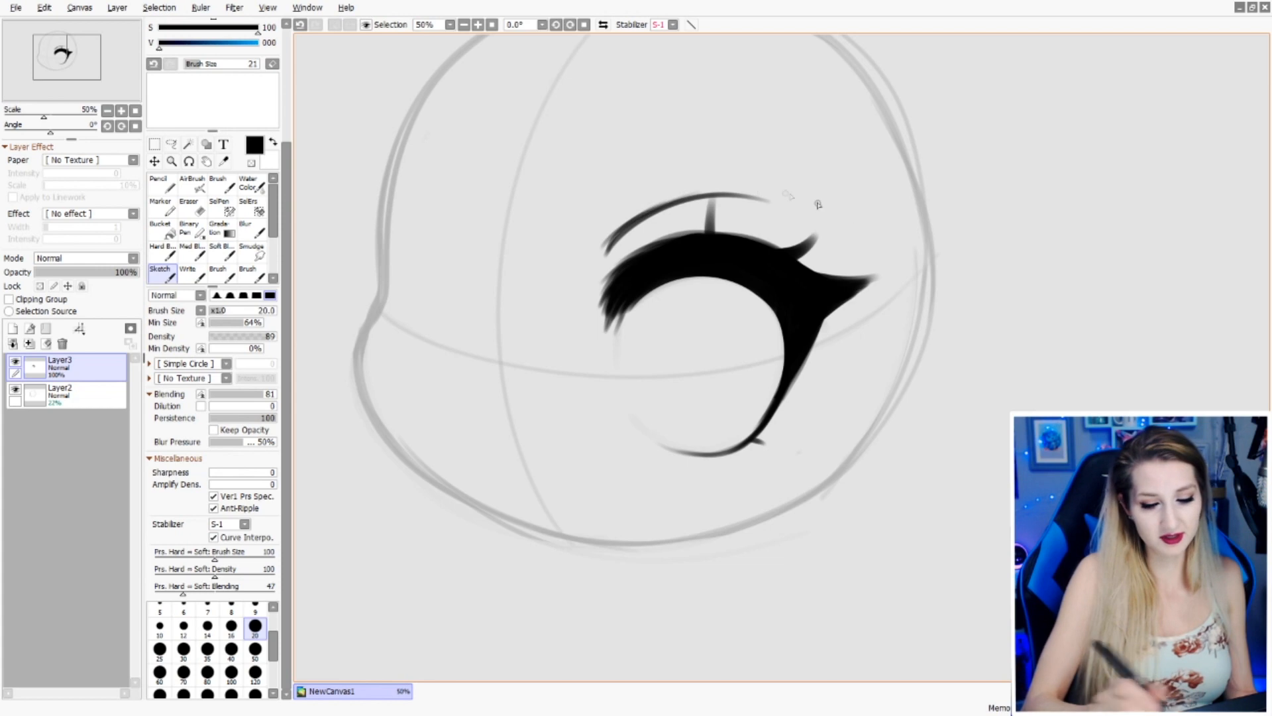
{"action": "key", "text": "ctrl+z"}
{"action": "key", "text": "ctrl+z"}
{"action": "key", "text": "ctrl+z"}
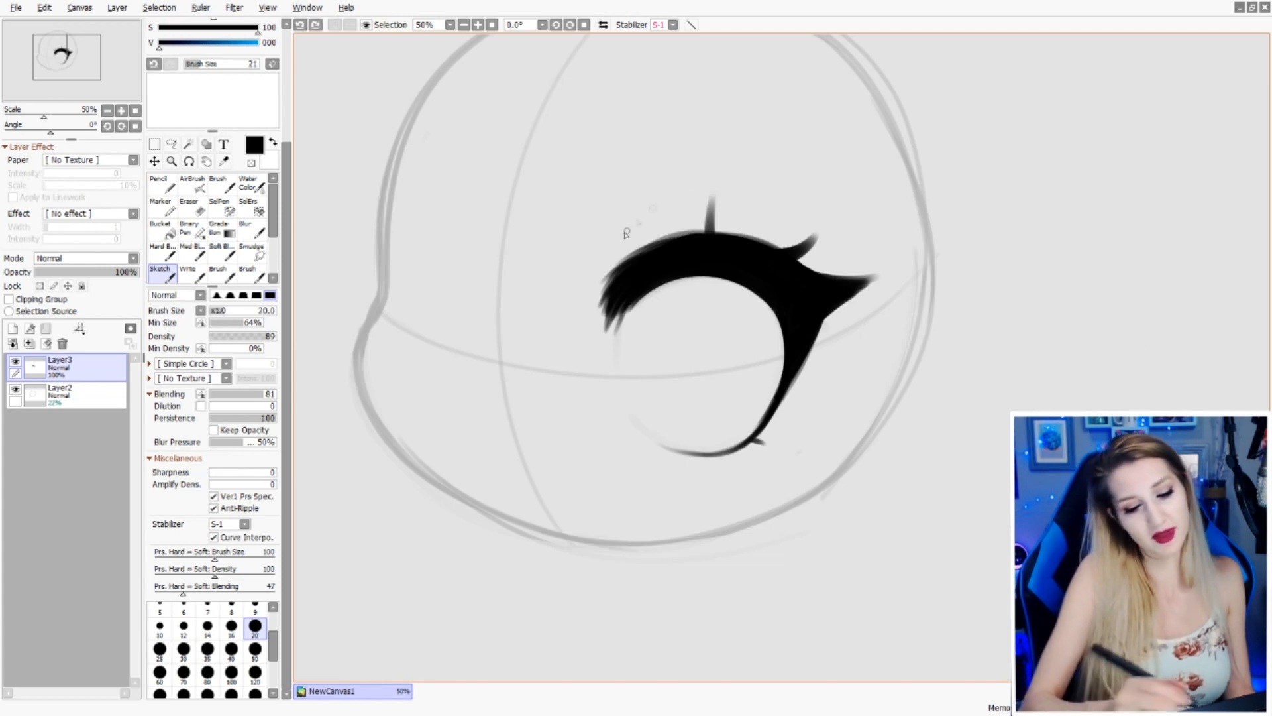
- Paint a short, thick eyelid crease above the inner end of the upper lash line at brush size 40
{"action": "left_click_drag", "start_coordinate": [608, 257], "coordinate": [641, 229]}
{"action": "key", "text": "ctrl+z"}
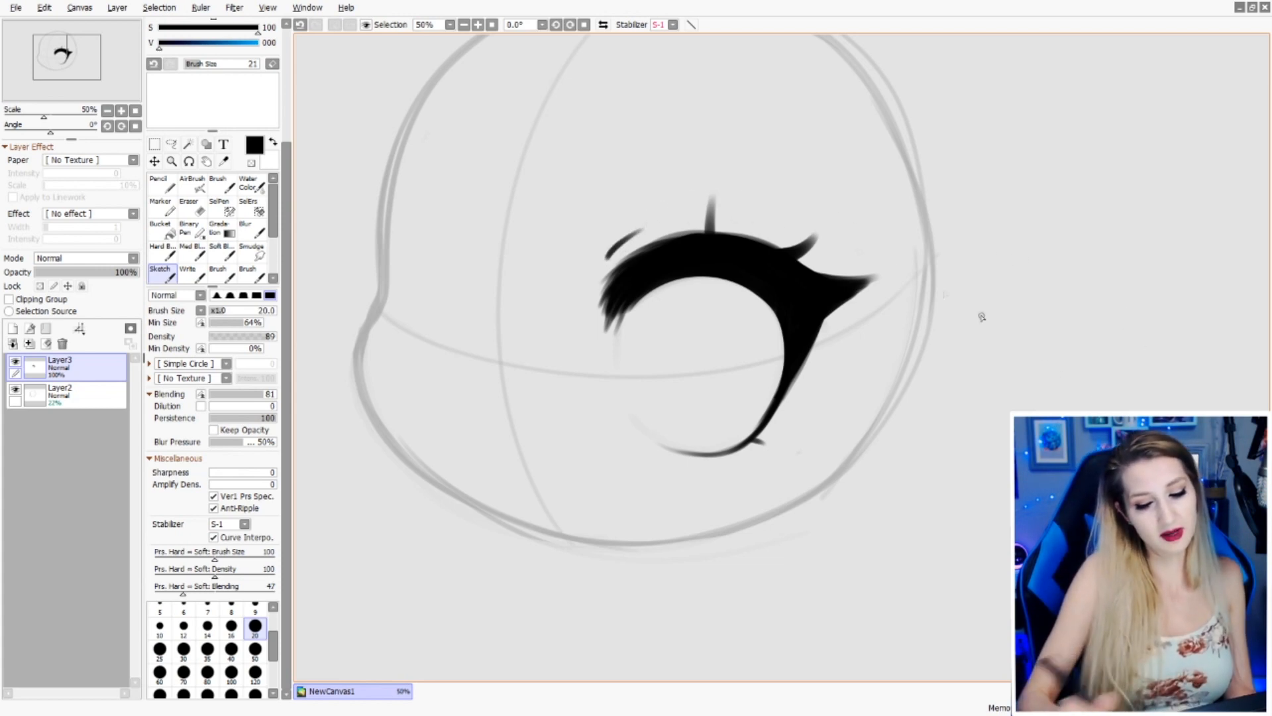
{"action": "left_click", "coordinate": [231, 625]}
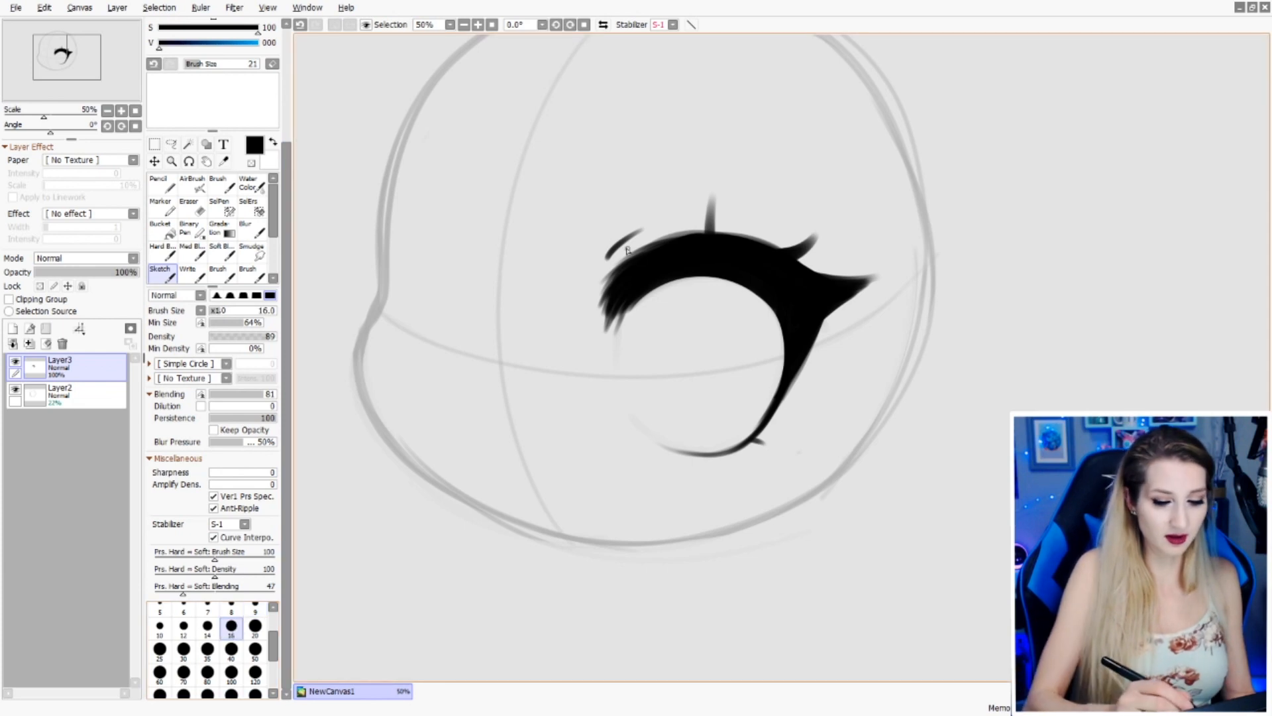
{"action": "left_click", "coordinate": [231, 649]}
{"action": "key", "text": "ctrl+z"}
{"action": "left_click_drag", "start_coordinate": [607, 254], "coordinate": [635, 234]}
{"action": "key", "text": "ctrl+z"}
{"action": "key", "text": "ctrl+z"}
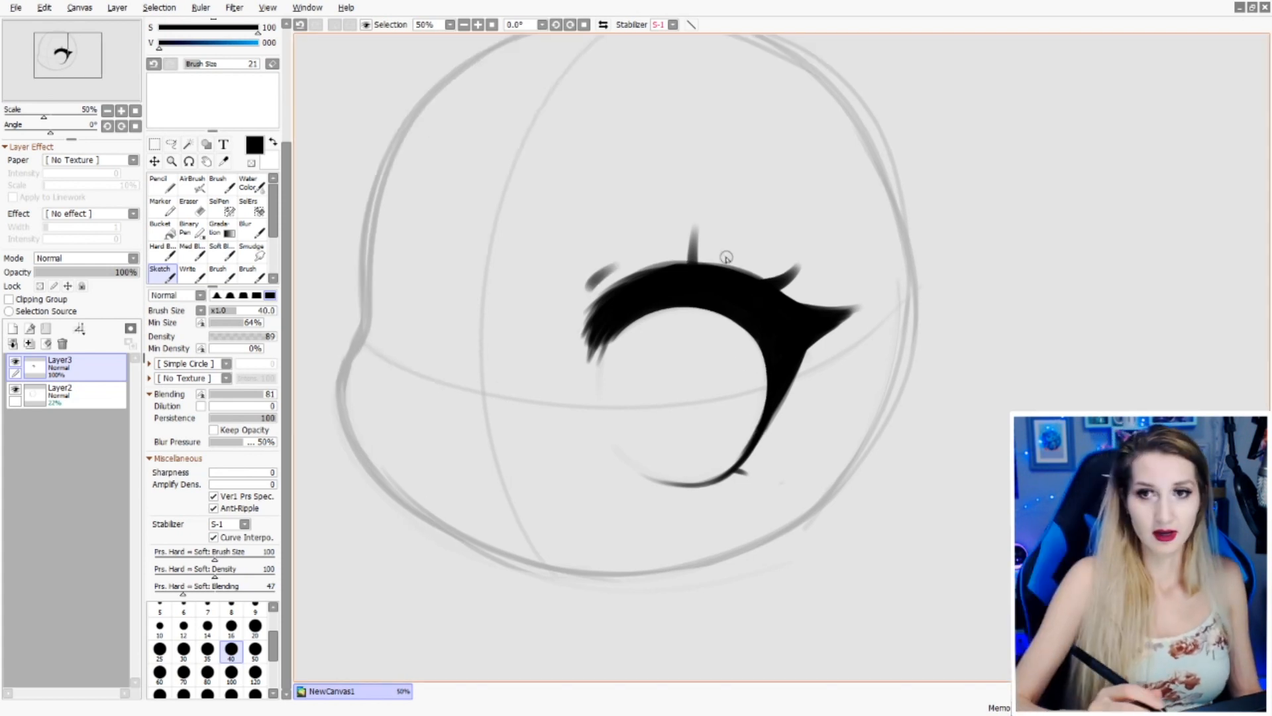
{"action": "left_click_drag", "start_coordinate": [741, 318], "coordinate": [720, 345]}
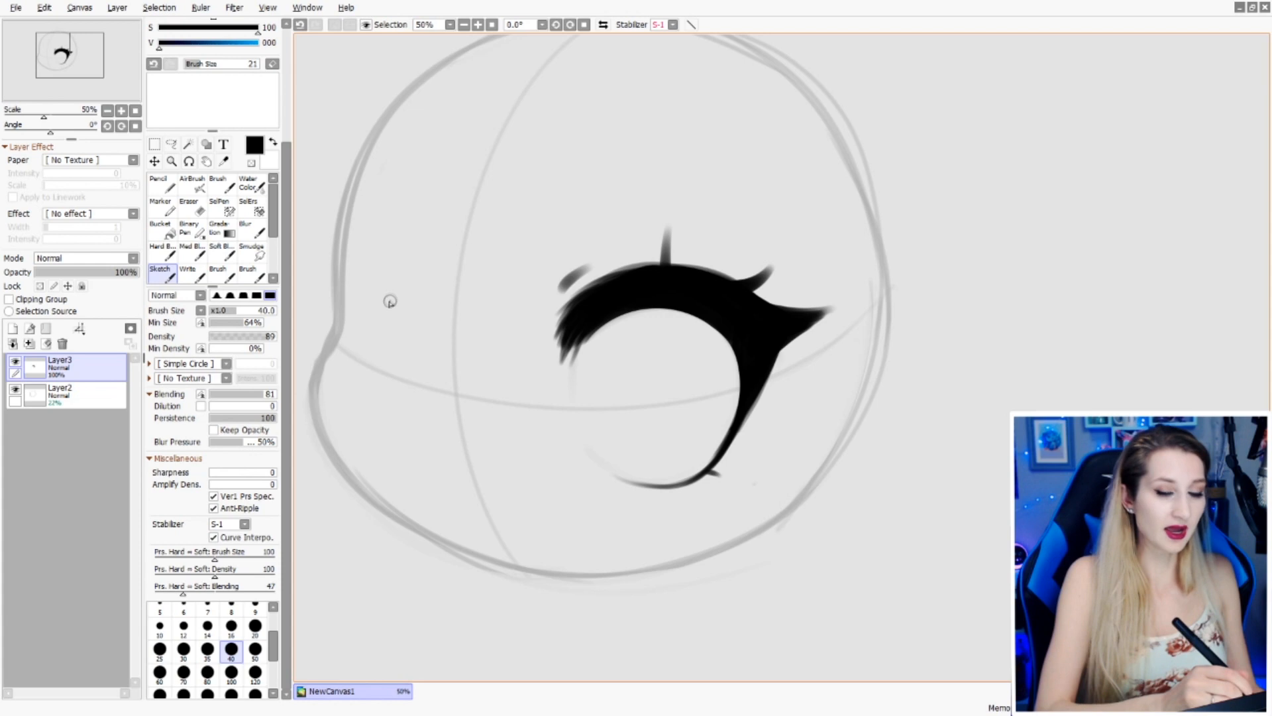
{"action": "mouse_move", "coordinate": [396, 283]}
{"action": "left_mouse_down"}
{"action": "mouse_move", "coordinate": [364, 325]}
{"action": "mouse_move", "coordinate": [435, 301]}
{"action": "mouse_move", "coordinate": [387, 278]}
{"action": "mouse_move", "coordinate": [455, 292]}
{"action": "mouse_move", "coordinate": [374, 292]}
{"action": "left_mouse_up"}
{"action": "key", "text": "ctrl+z"}
{"action": "key", "text": "ctrl+z"}
{"action": "mouse_move", "coordinate": [584, 400]}
{"action": "left_mouse_down"}
{"action": "mouse_move", "coordinate": [763, 390]}
{"action": "mouse_move", "coordinate": [775, 408]}
{"action": "mouse_move", "coordinate": [579, 391]}
{"action": "left_mouse_up"}
{"action": "key", "text": "ctrl+z"}
{"action": "key", "text": "ctrl+z"}
{"action": "key", "text": "ctrl+z"}
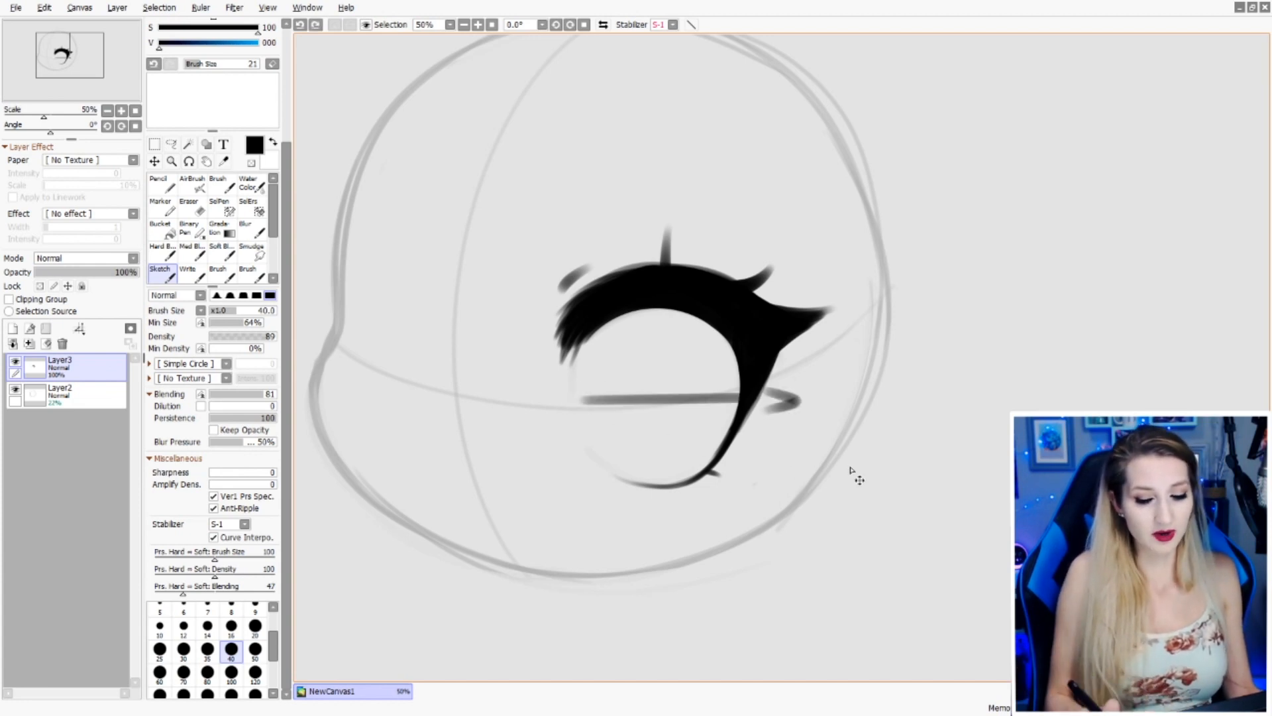
{"action": "mouse_move", "coordinate": [371, 368]}
{"action": "left_mouse_down"}
{"action": "mouse_move", "coordinate": [413, 358]}
{"action": "mouse_move", "coordinate": [414, 376]}
{"action": "mouse_move", "coordinate": [379, 359]}
{"action": "mouse_move", "coordinate": [358, 371]}
{"action": "mouse_move", "coordinate": [400, 381]}
{"action": "left_mouse_up"}
{"action": "key", "text": "ctrl+z"}
{"action": "key", "text": "ctrl+z"}
{"action": "key", "text": "ctrl+z"}
{"action": "key", "text": "ctrl+z"}
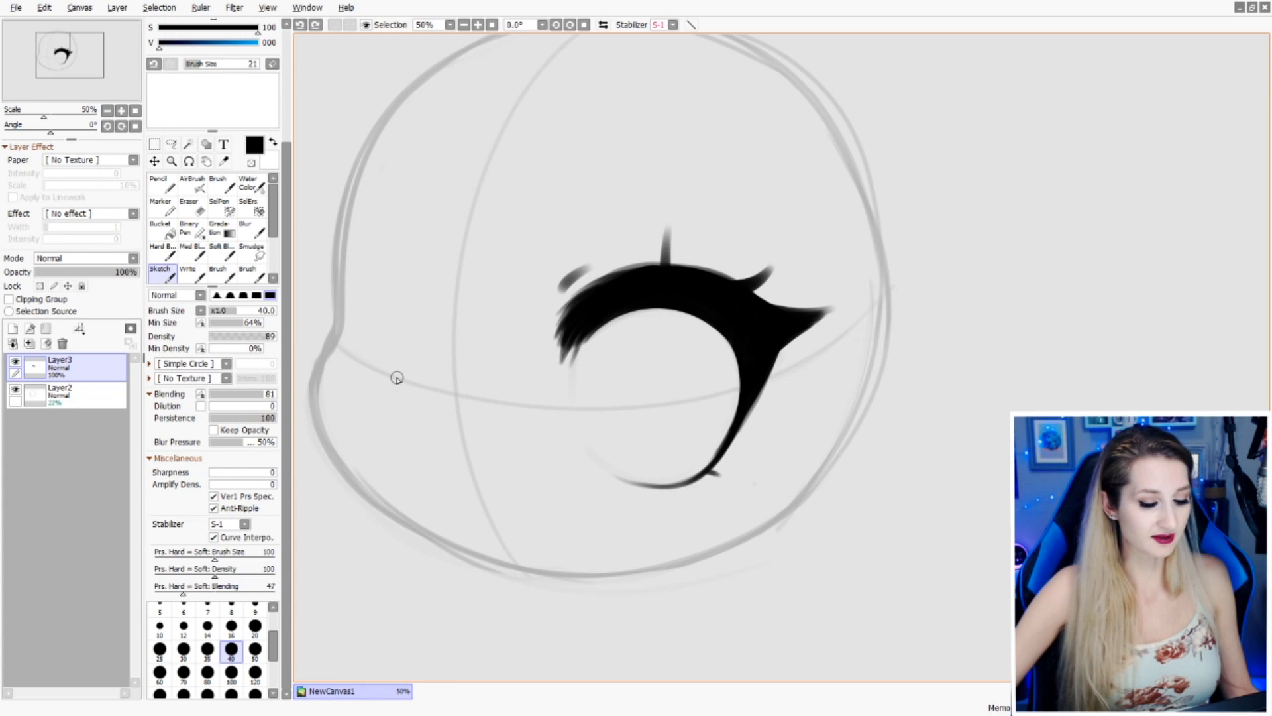
{"action": "key", "text": "b"}
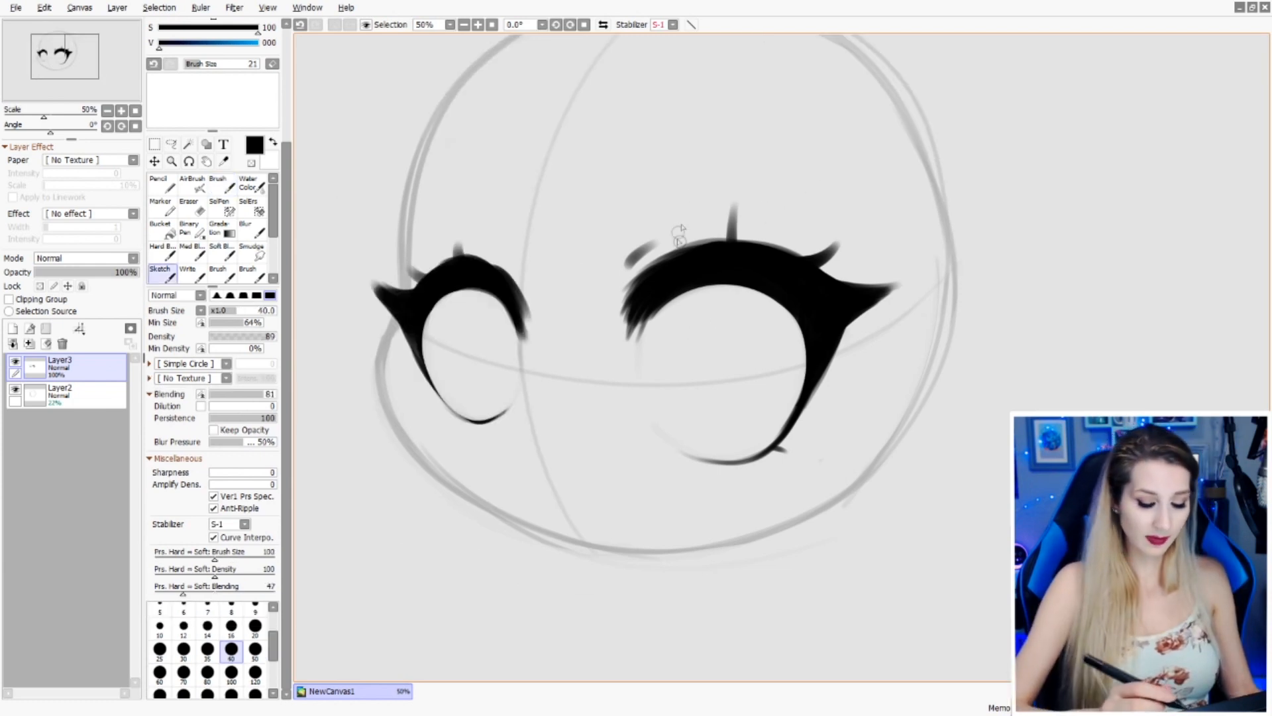
{"action": "left_click_drag", "start_coordinate": [773, 311], "coordinate": [724, 318]}
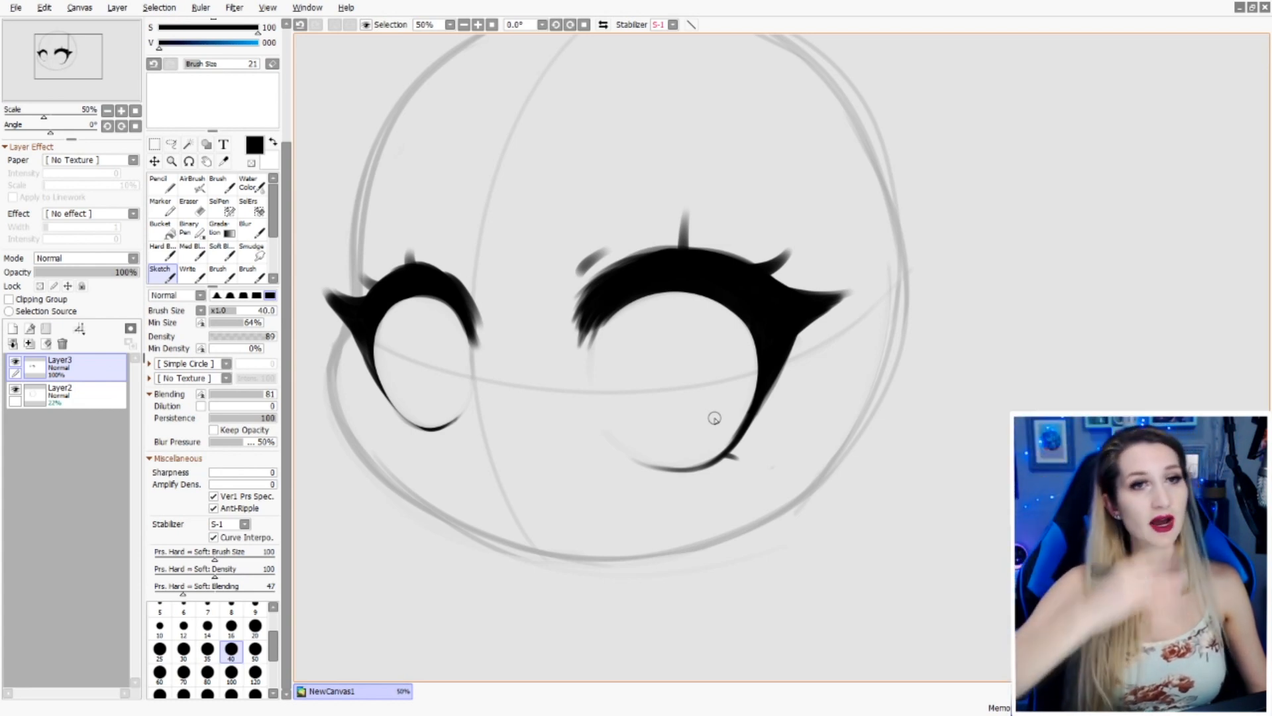
{"action": "mouse_move", "coordinate": [671, 294]}
{"action": "left_mouse_down"}
{"action": "mouse_move", "coordinate": [675, 316]}
{"action": "mouse_move", "coordinate": [676, 293]}
{"action": "left_mouse_up"}
{"action": "key", "text": "ctrl+z"}
{"action": "key", "text": "ctrl+z"}
{"action": "key", "text": "ctrl+z"}
{"action": "key", "text": "ctrl+z"}
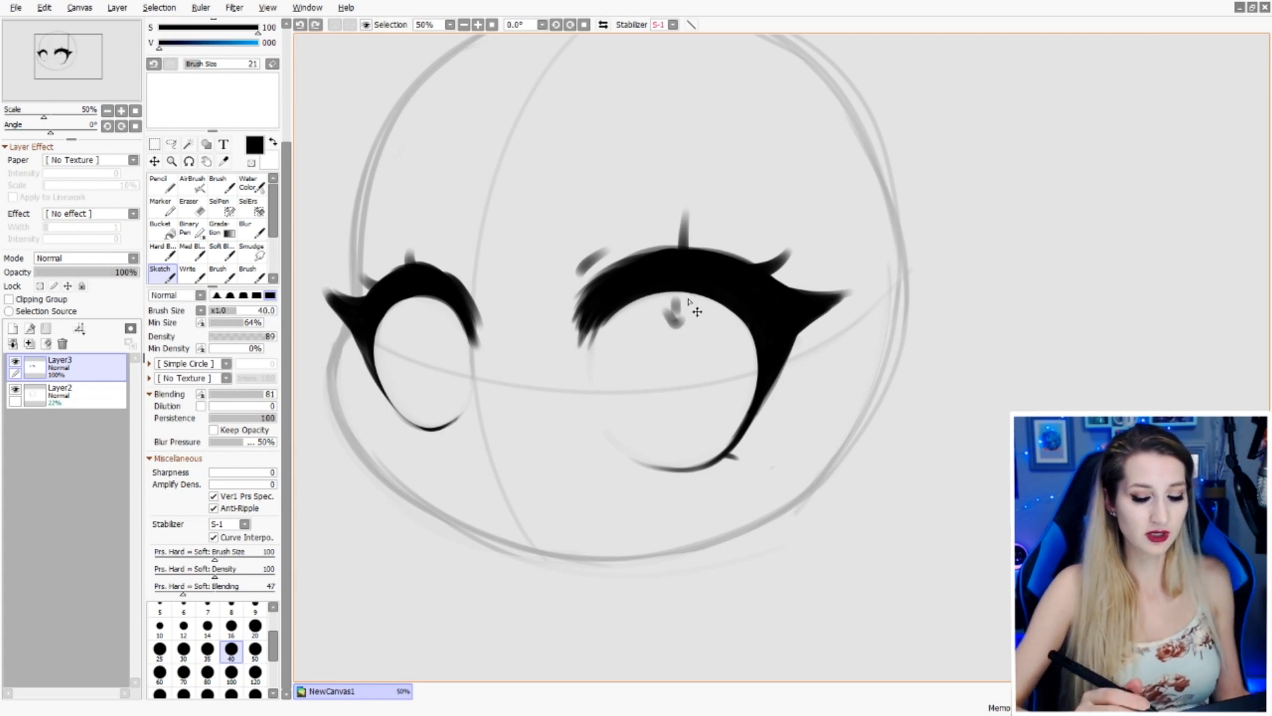
{"action": "mouse_move", "coordinate": [633, 308]}
{"action": "left_mouse_down"}
{"action": "mouse_move", "coordinate": [611, 351]}
{"action": "mouse_move", "coordinate": [638, 437]}
{"action": "mouse_move", "coordinate": [715, 439]}
{"action": "mouse_move", "coordinate": [733, 313]}
{"action": "left_mouse_up"}
{"action": "key", "text": "ctrl+z"}
- Reduce the Sketch brush to size 20 and sketch a tall iris outline hanging from the near eye's upper lash line
{"action": "key", "text": "bracketleft"}
{"action": "key", "text": "bracketleft"}
{"action": "key", "text": "bracketleft"}
{"action": "key", "text": "bracketleft"}
{"action": "mouse_move", "coordinate": [640, 301]}
{"action": "left_mouse_down"}
{"action": "mouse_move", "coordinate": [611, 388]}
{"action": "mouse_move", "coordinate": [673, 449]}
{"action": "mouse_move", "coordinate": [745, 381]}
{"action": "mouse_move", "coordinate": [738, 289]}
{"action": "mouse_move", "coordinate": [720, 434]}
{"action": "left_mouse_up"}
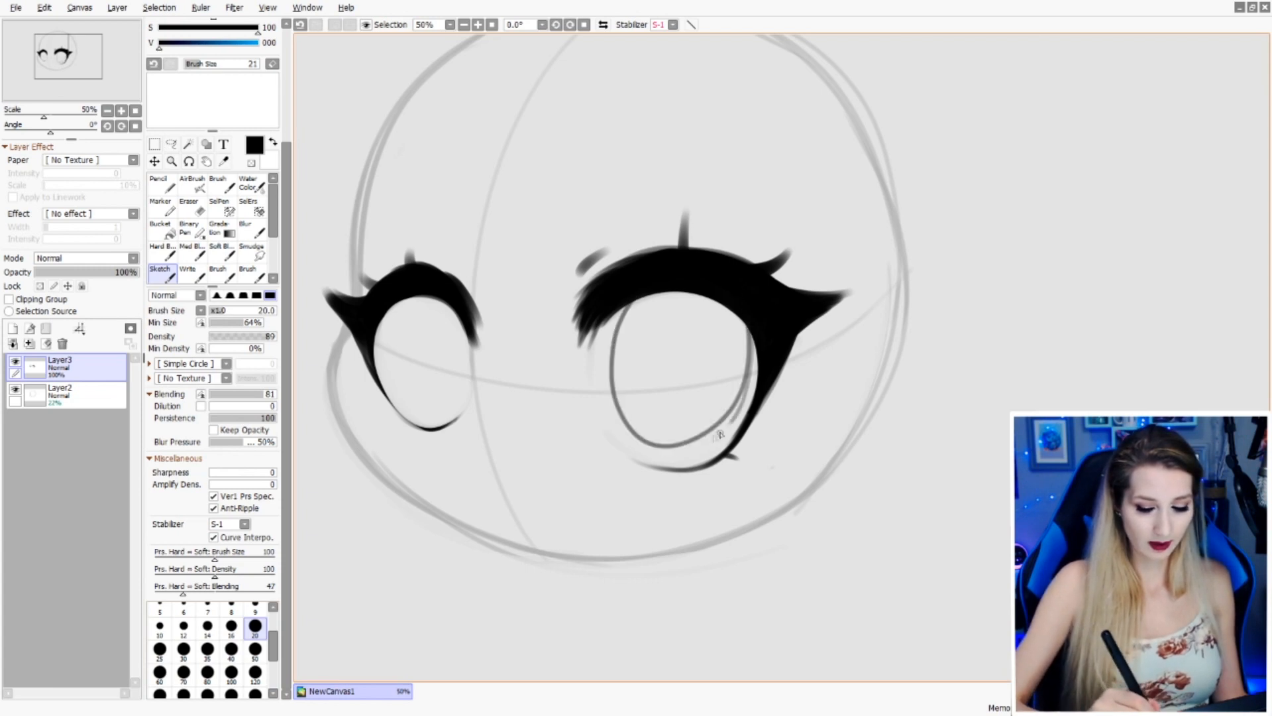
{"action": "key", "text": "ctrl+z"}
{"action": "key", "text": "ctrl+z"}
{"action": "mouse_move", "coordinate": [635, 301]}
{"action": "left_mouse_down"}
{"action": "mouse_move", "coordinate": [653, 446]}
{"action": "mouse_move", "coordinate": [732, 296]}
{"action": "mouse_move", "coordinate": [749, 365]}
{"action": "mouse_move", "coordinate": [672, 447]}
{"action": "mouse_move", "coordinate": [615, 341]}
{"action": "mouse_move", "coordinate": [619, 305]}
{"action": "left_mouse_up"}
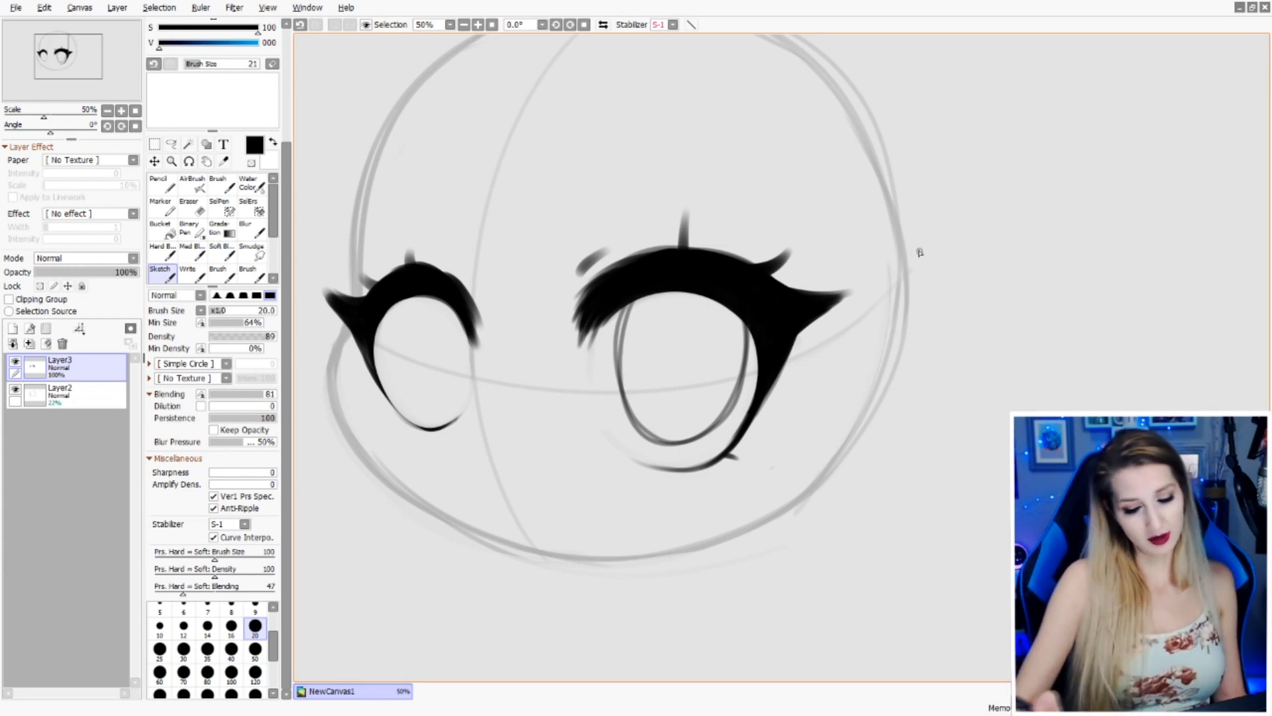
{"action": "key", "text": "ctrl+z"}
{"action": "key", "text": "ctrl+z"}
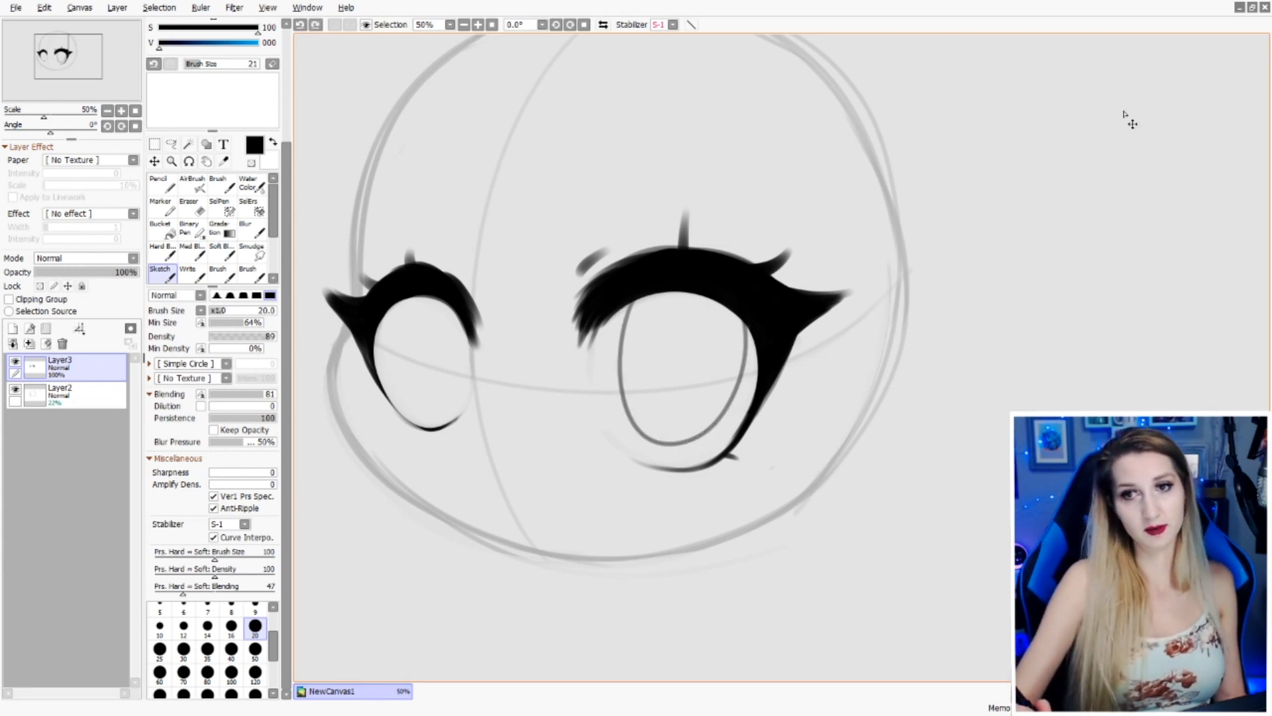
- Redraw the near eye's iris as a full oval reaching the lower lash line and outline a narrower oval iris in the far eye
{"action": "mouse_move", "coordinate": [670, 454]}
{"action": "left_mouse_down"}
{"action": "mouse_move", "coordinate": [722, 424]}
{"action": "mouse_move", "coordinate": [732, 363]}
{"action": "mouse_move", "coordinate": [697, 323]}
{"action": "mouse_move", "coordinate": [640, 333]}
{"action": "left_mouse_up"}
{"action": "key", "text": "ctrl+z"}
{"action": "key", "text": "ctrl+z"}
{"action": "mouse_move", "coordinate": [658, 444]}
{"action": "left_mouse_down"}
{"action": "mouse_move", "coordinate": [705, 448]}
{"action": "mouse_move", "coordinate": [723, 345]}
{"action": "mouse_move", "coordinate": [620, 354]}
{"action": "mouse_move", "coordinate": [666, 454]}
{"action": "mouse_move", "coordinate": [740, 375]}
{"action": "mouse_move", "coordinate": [632, 332]}
{"action": "mouse_move", "coordinate": [727, 419]}
{"action": "left_mouse_up"}
{"action": "key", "text": "ctrl+z"}
{"action": "key", "text": "ctrl+z"}
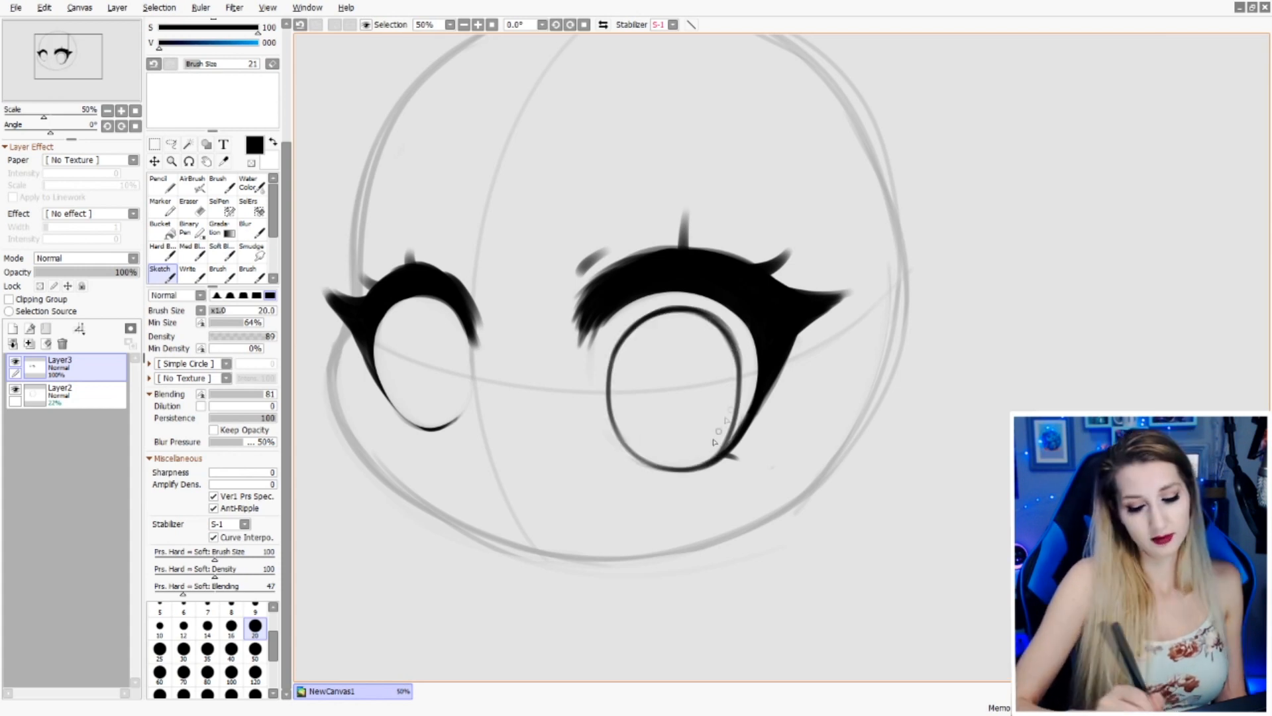
{"action": "left_click_drag", "start_coordinate": [634, 327], "coordinate": [730, 361]}
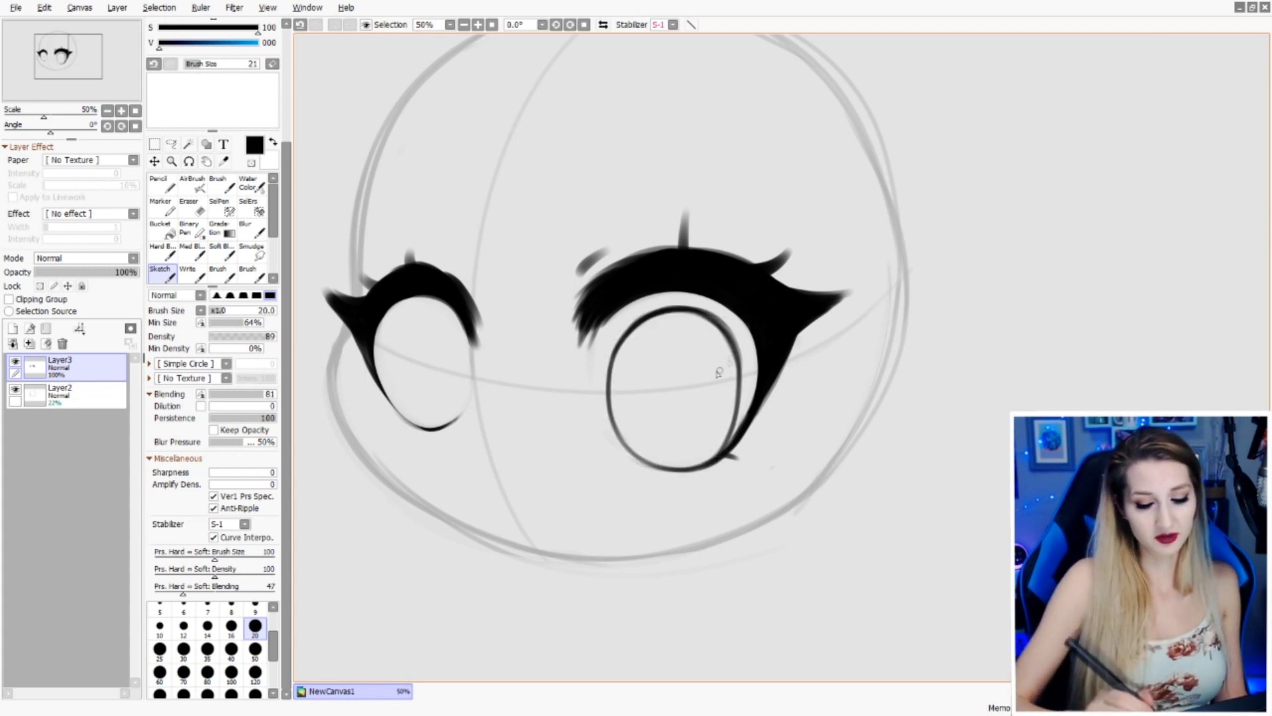
{"action": "left_click_drag", "start_coordinate": [464, 315], "coordinate": [472, 409]}
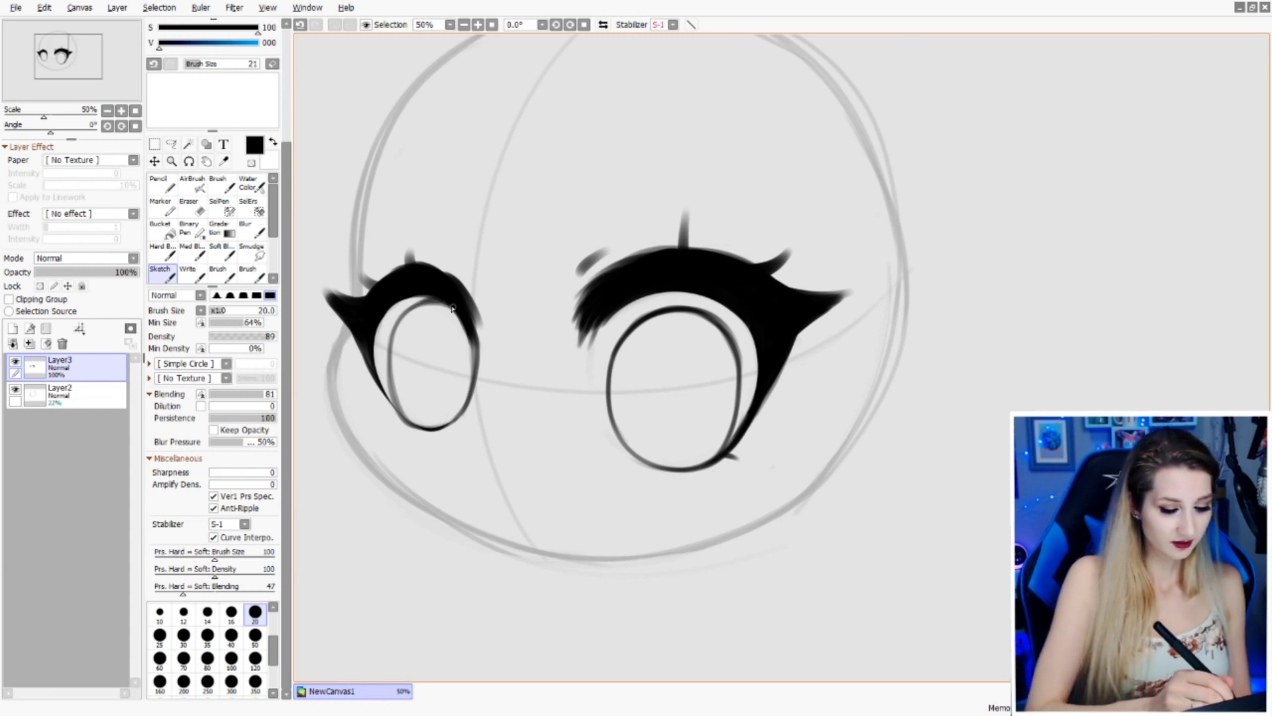
{"action": "mouse_move", "coordinate": [408, 309]}
{"action": "left_mouse_down"}
{"action": "mouse_move", "coordinate": [385, 350]}
{"action": "mouse_move", "coordinate": [419, 431]}
{"action": "left_mouse_up"}
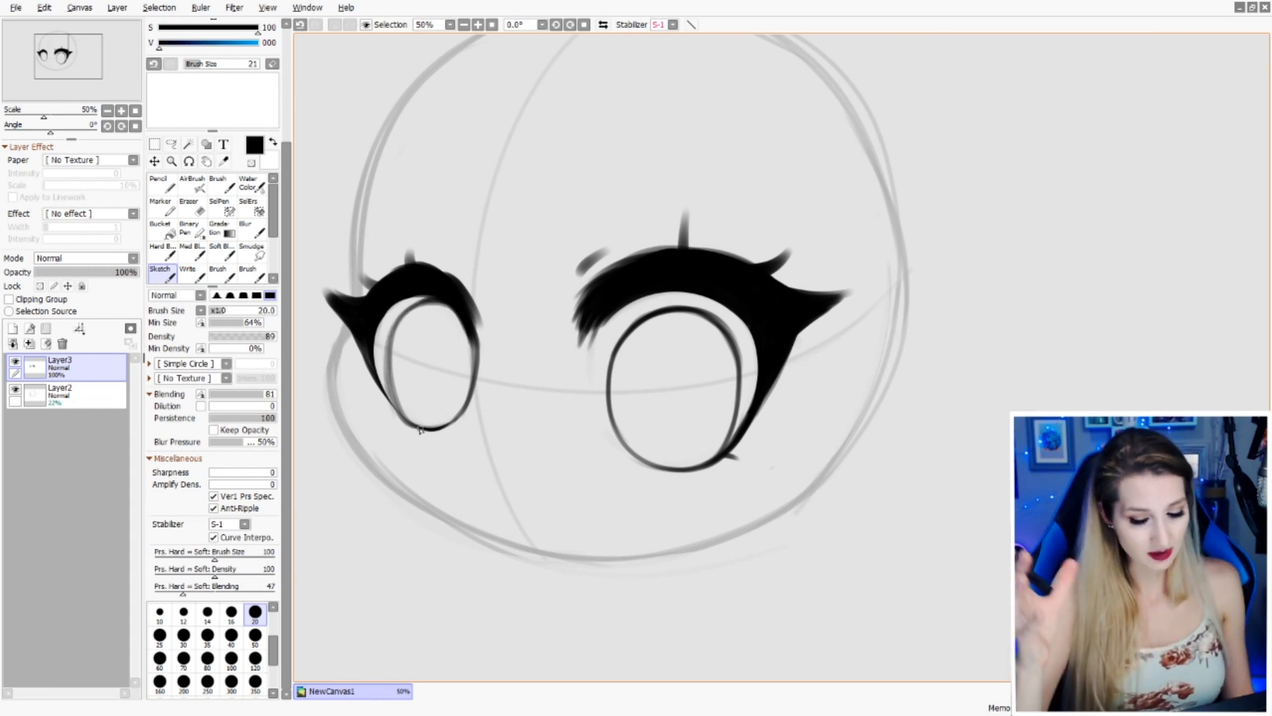
- Paint black pupils in both irises with the Brush, size 120 for the near eye, and add a short Sketch-brush crease above the far eye's inner end
{"action": "key", "text": "b"}
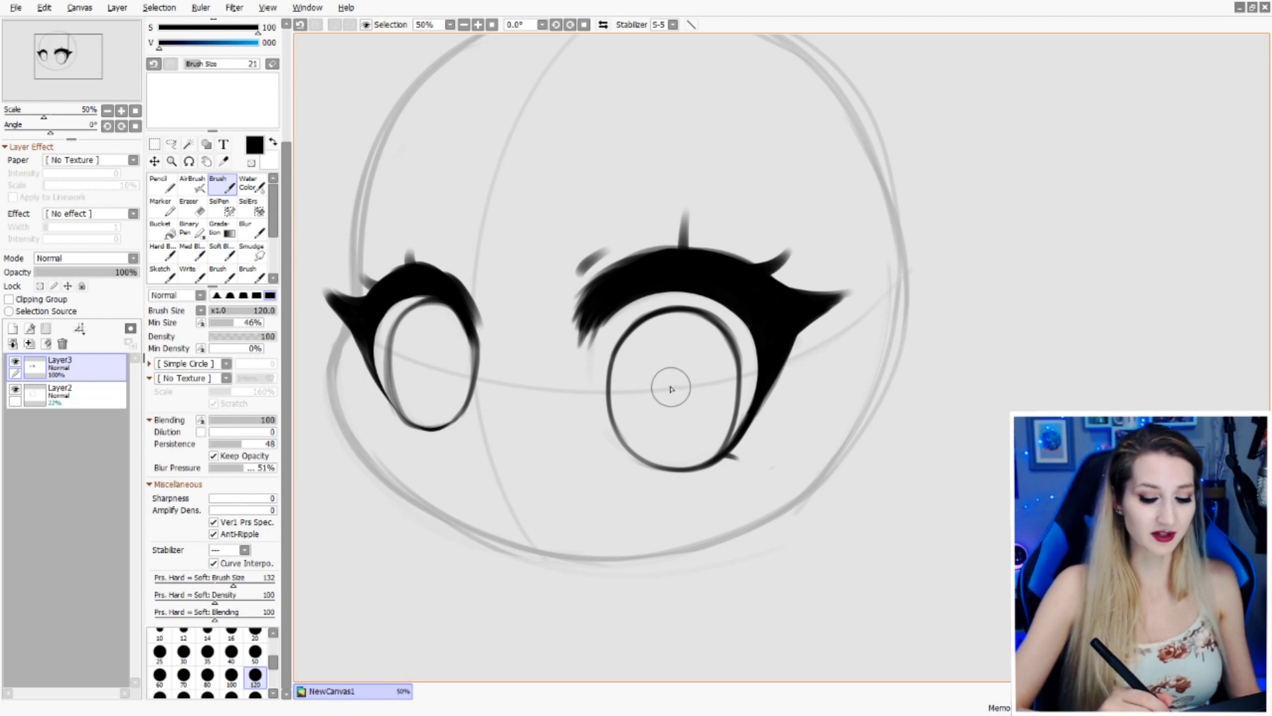
{"action": "left_click_drag", "start_coordinate": [669, 392], "coordinate": [674, 397]}
{"action": "key", "text": "ctrl+z"}
{"action": "left_click_drag", "start_coordinate": [668, 384], "coordinate": [671, 395]}
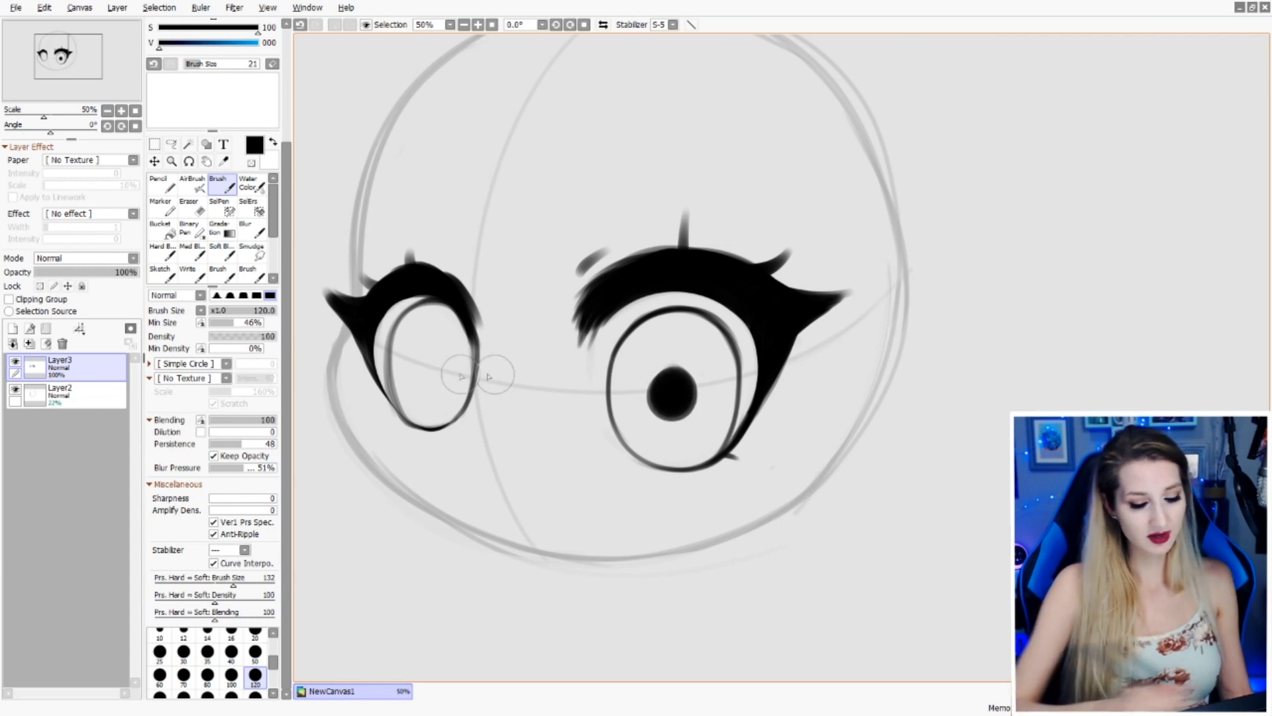
{"action": "left_click_drag", "start_coordinate": [426, 371], "coordinate": [432, 364]}
{"action": "left_click_drag", "start_coordinate": [453, 252], "coordinate": [474, 271]}
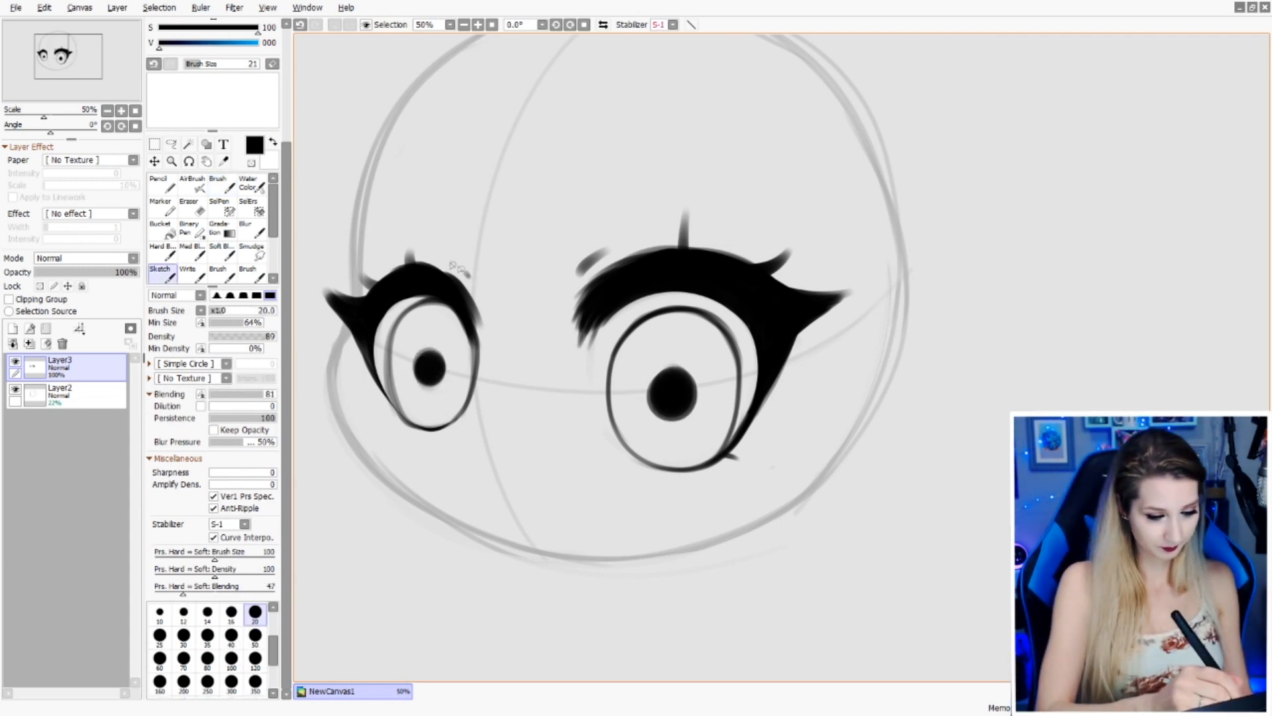
- Free-transform both eyes on Layer3, squashing them slightly in height and tilting them a little clockwise
{"action": "left_click", "coordinate": [154, 161]}
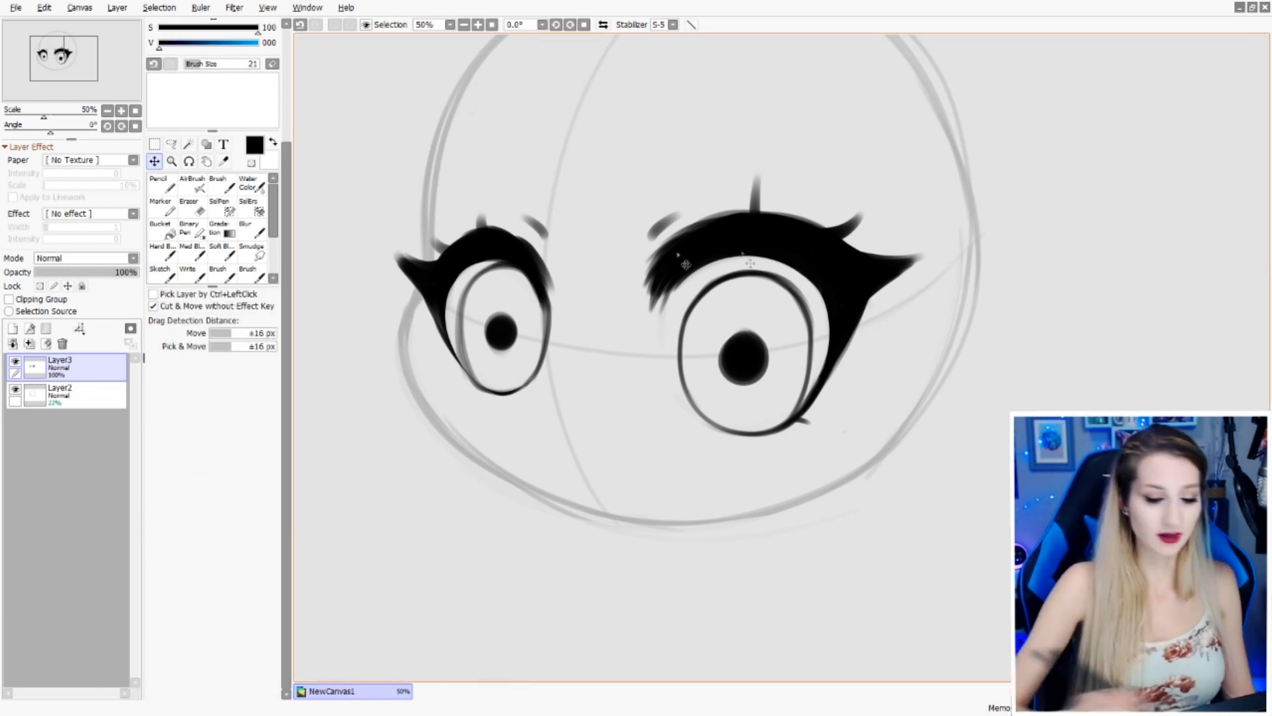
{"action": "key", "text": "ctrl+t"}
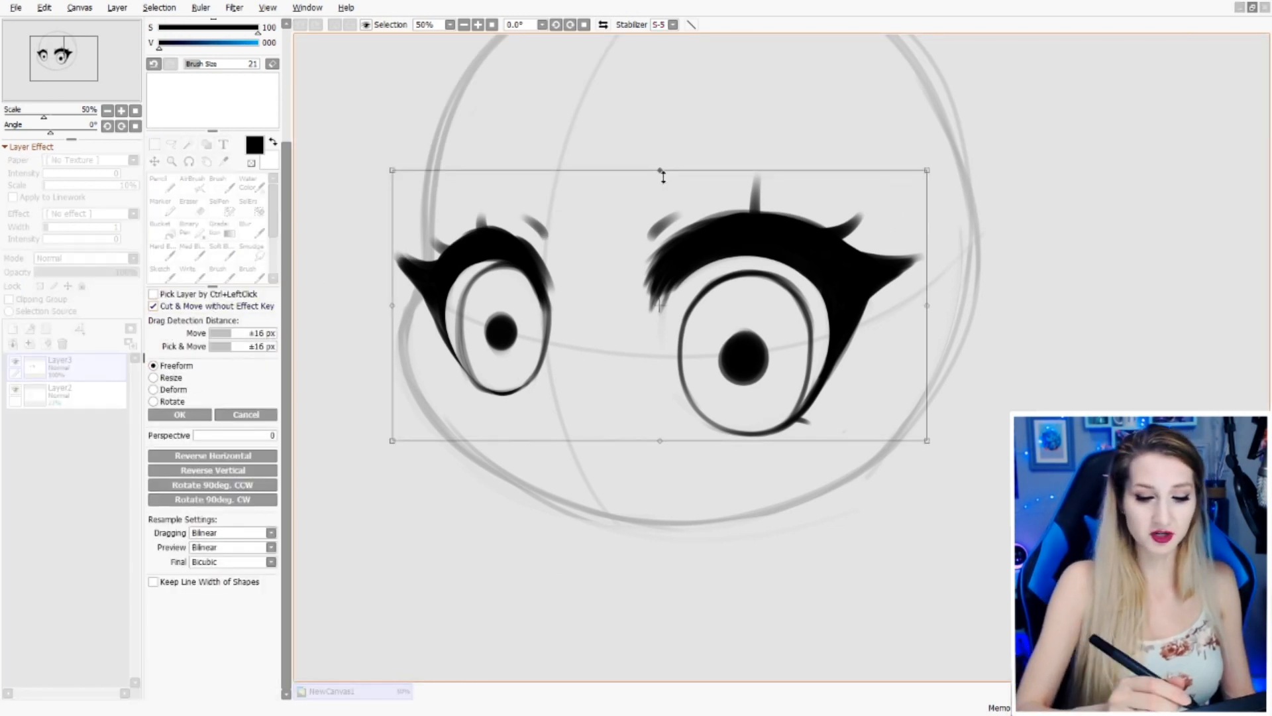
{"action": "left_click_drag", "start_coordinate": [660, 171], "coordinate": [656, 212]}
{"action": "mouse_move", "coordinate": [816, 312]}
{"action": "left_mouse_down"}
{"action": "mouse_move", "coordinate": [824, 320]}
{"action": "mouse_move", "coordinate": [818, 310]}
{"action": "left_mouse_up"}
{"action": "left_click_drag", "start_coordinate": [965, 289], "coordinate": [960, 306]}
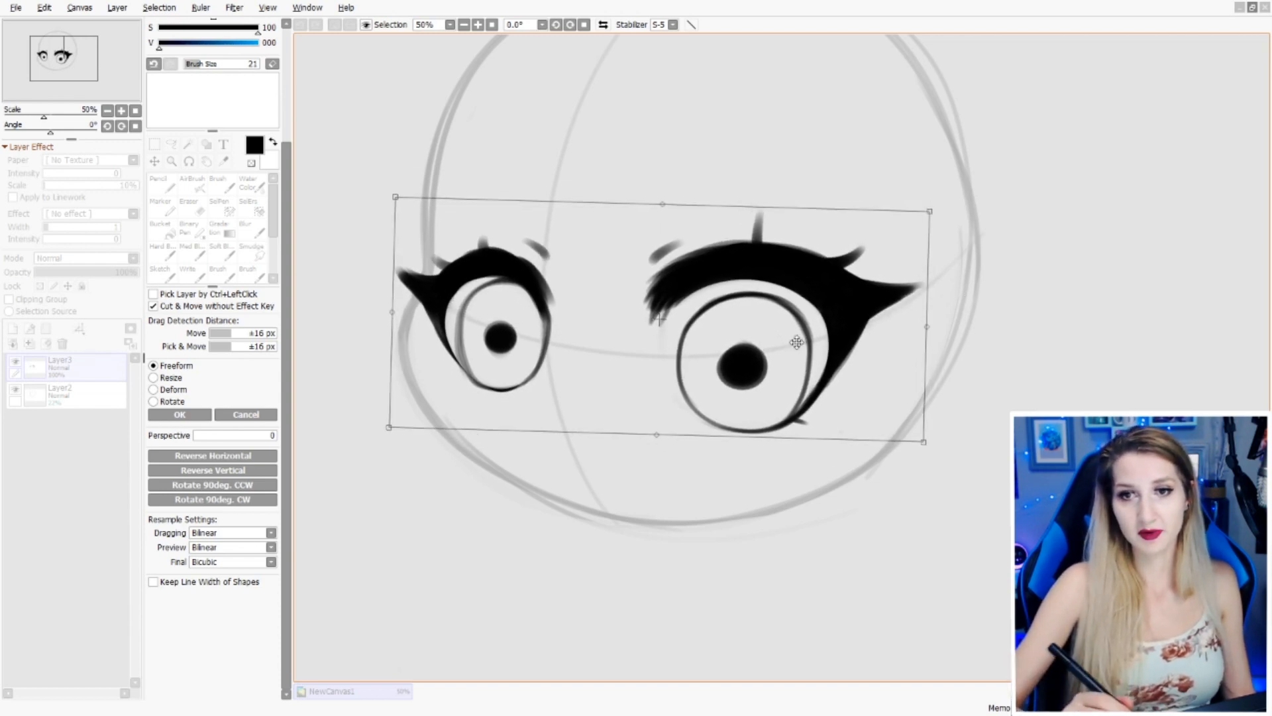
- Fine-tune the eyes' position, height and tilt against the face guidelines and apply the transform
{"action": "left_click_drag", "start_coordinate": [798, 342], "coordinate": [789, 334]}
{"action": "left_click_drag", "start_coordinate": [648, 428], "coordinate": [648, 435]}
{"action": "left_click_drag", "start_coordinate": [716, 354], "coordinate": [715, 371]}
{"action": "left_click_drag", "start_coordinate": [1047, 271], "coordinate": [991, 329]}
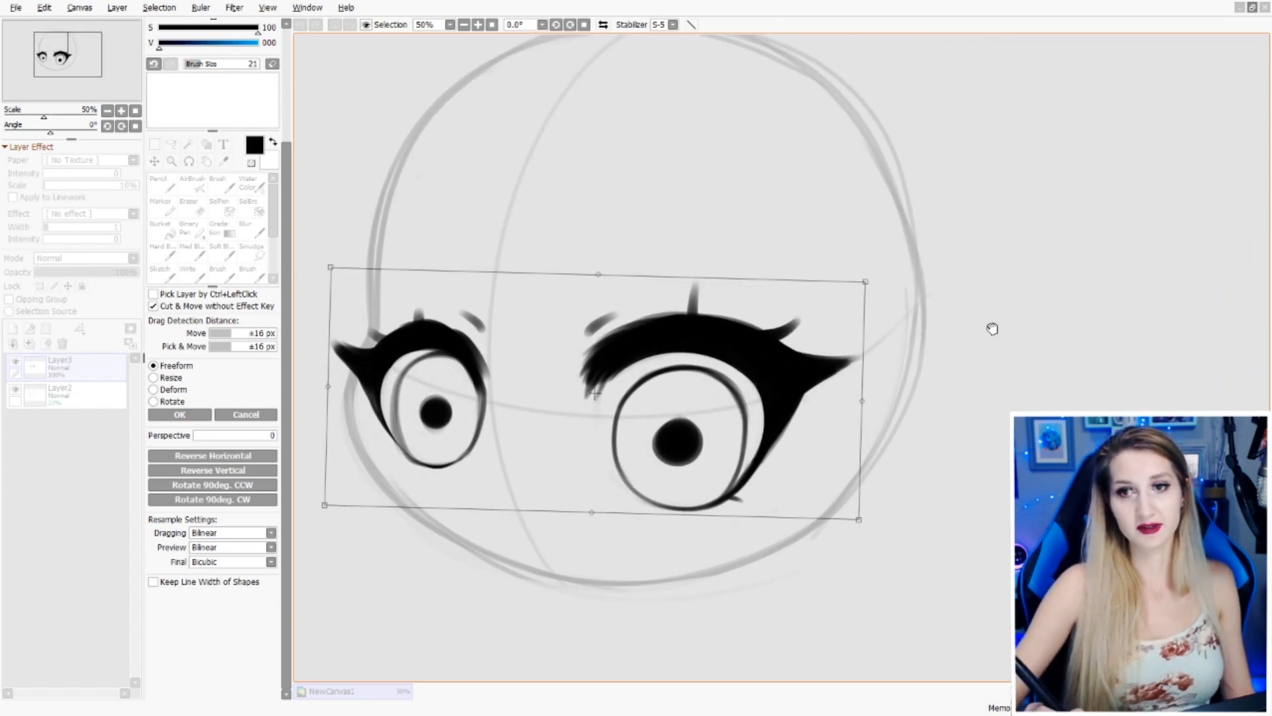
{"action": "left_click_drag", "start_coordinate": [693, 371], "coordinate": [699, 322]}
{"action": "left_click_drag", "start_coordinate": [925, 279], "coordinate": [947, 247]}
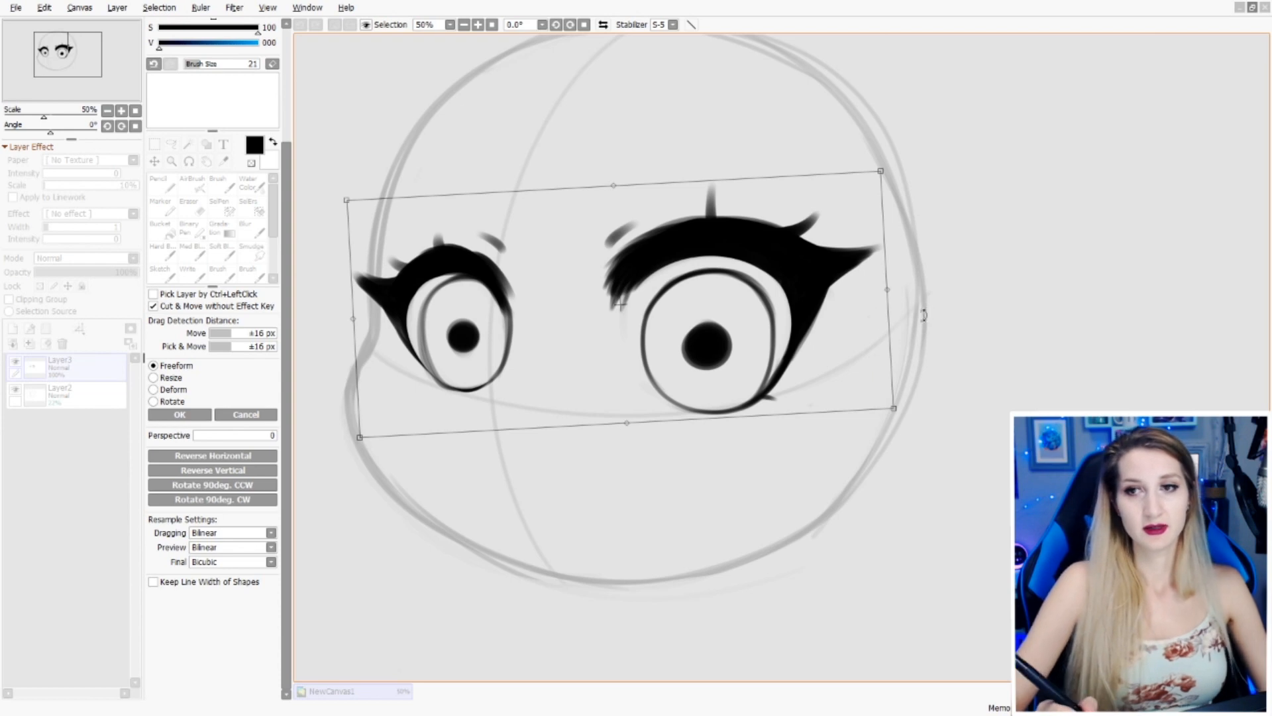
{"action": "left_click_drag", "start_coordinate": [931, 249], "coordinate": [931, 262]}
{"action": "left_click_drag", "start_coordinate": [690, 303], "coordinate": [679, 364]}
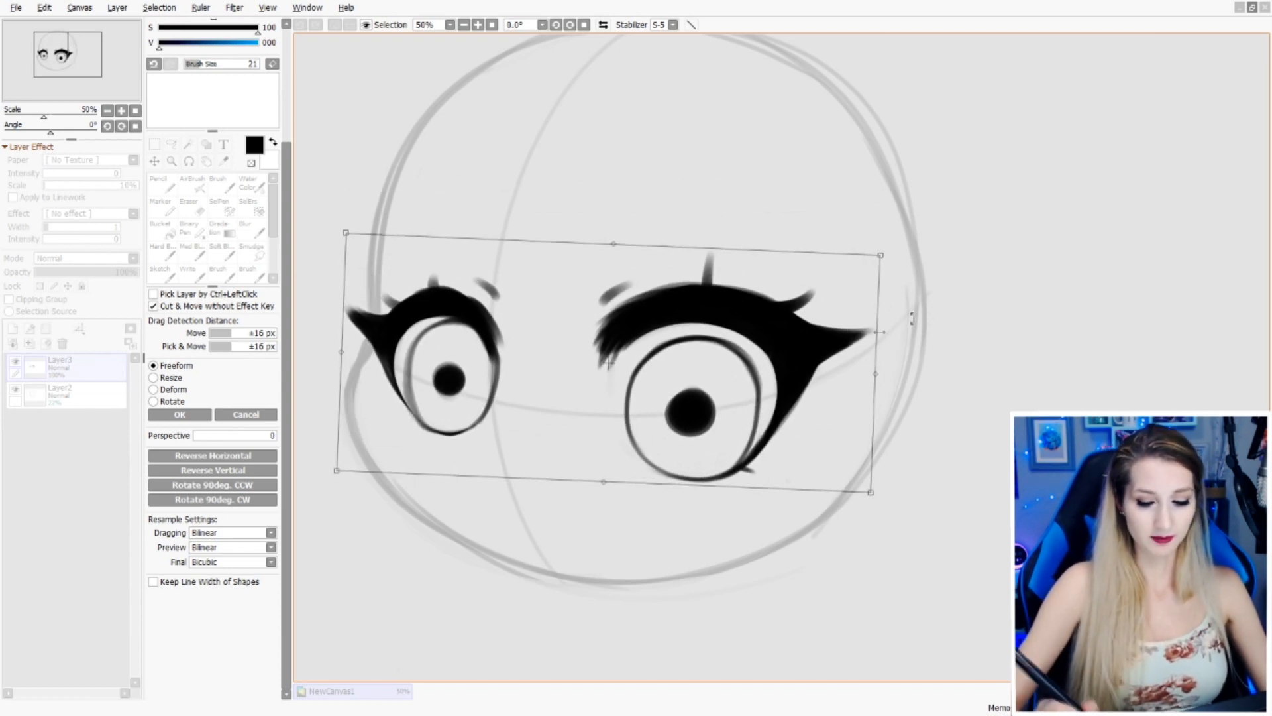
{"action": "key", "text": "Return"}
- Sketch rounded highlight shapes inside both irises and shade the irises' upper parts softly with the Brush at size 120
{"action": "mouse_move", "coordinate": [696, 429]}
{"action": "left_mouse_down"}
{"action": "mouse_move", "coordinate": [678, 427]}
{"action": "mouse_move", "coordinate": [691, 468]}
{"action": "mouse_move", "coordinate": [720, 427]}
{"action": "mouse_move", "coordinate": [695, 430]}
{"action": "left_mouse_up"}
{"action": "mouse_move", "coordinate": [458, 401]}
{"action": "left_mouse_down"}
{"action": "mouse_move", "coordinate": [425, 404]}
{"action": "mouse_move", "coordinate": [469, 408]}
{"action": "left_mouse_up"}
{"action": "key", "text": "b"}
{"action": "left_click_drag", "start_coordinate": [693, 336], "coordinate": [753, 381]}
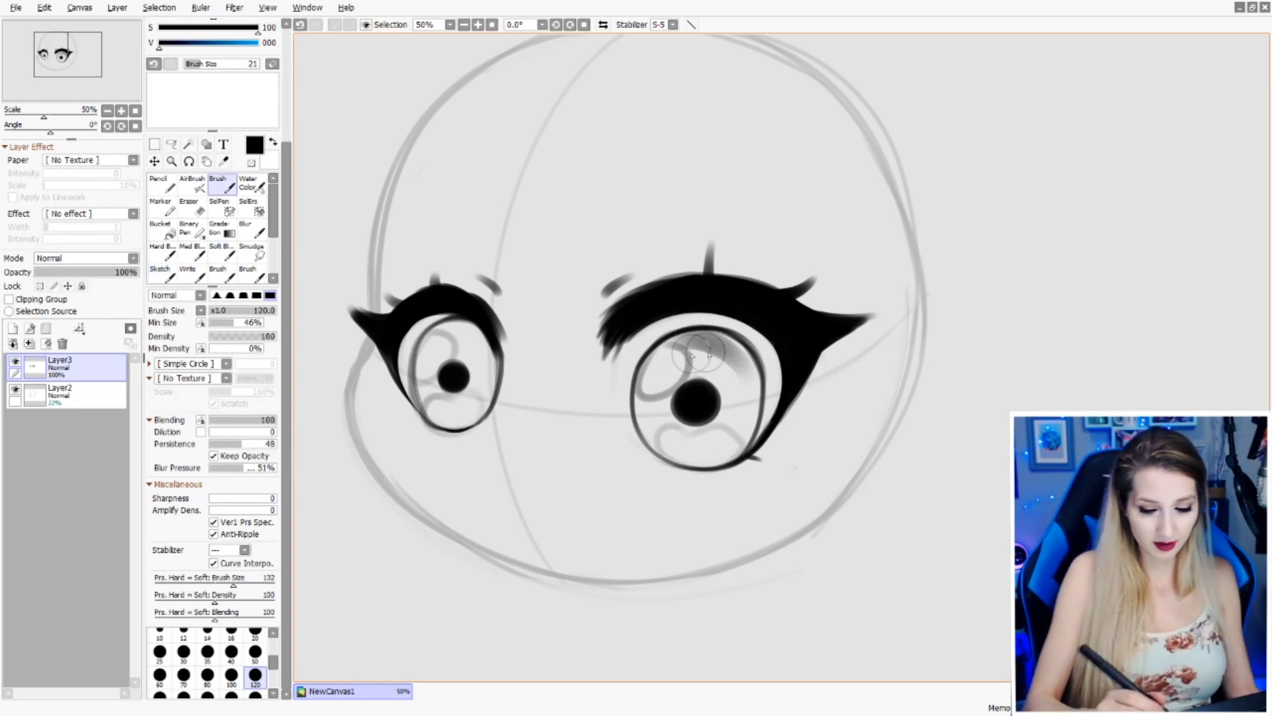
{"action": "mouse_move", "coordinate": [682, 355]}
{"action": "left_mouse_down"}
{"action": "mouse_move", "coordinate": [729, 396]}
{"action": "mouse_move", "coordinate": [759, 402]}
{"action": "mouse_move", "coordinate": [664, 391]}
{"action": "mouse_move", "coordinate": [695, 404]}
{"action": "left_mouse_up"}
{"action": "mouse_move", "coordinate": [451, 339]}
{"action": "left_mouse_down"}
{"action": "mouse_move", "coordinate": [482, 384]}
{"action": "mouse_move", "coordinate": [477, 373]}
{"action": "mouse_move", "coordinate": [439, 406]}
{"action": "left_mouse_up"}
- Sketch a thin arched eyebrow above each eye with the Sketch brush at size 35 and hide the Layer2 face guidelines
{"action": "mouse_move", "coordinate": [1001, 259]}
{"action": "left_mouse_down"}
{"action": "mouse_move", "coordinate": [991, 241]}
{"action": "mouse_move", "coordinate": [1014, 239]}
{"action": "left_mouse_up"}
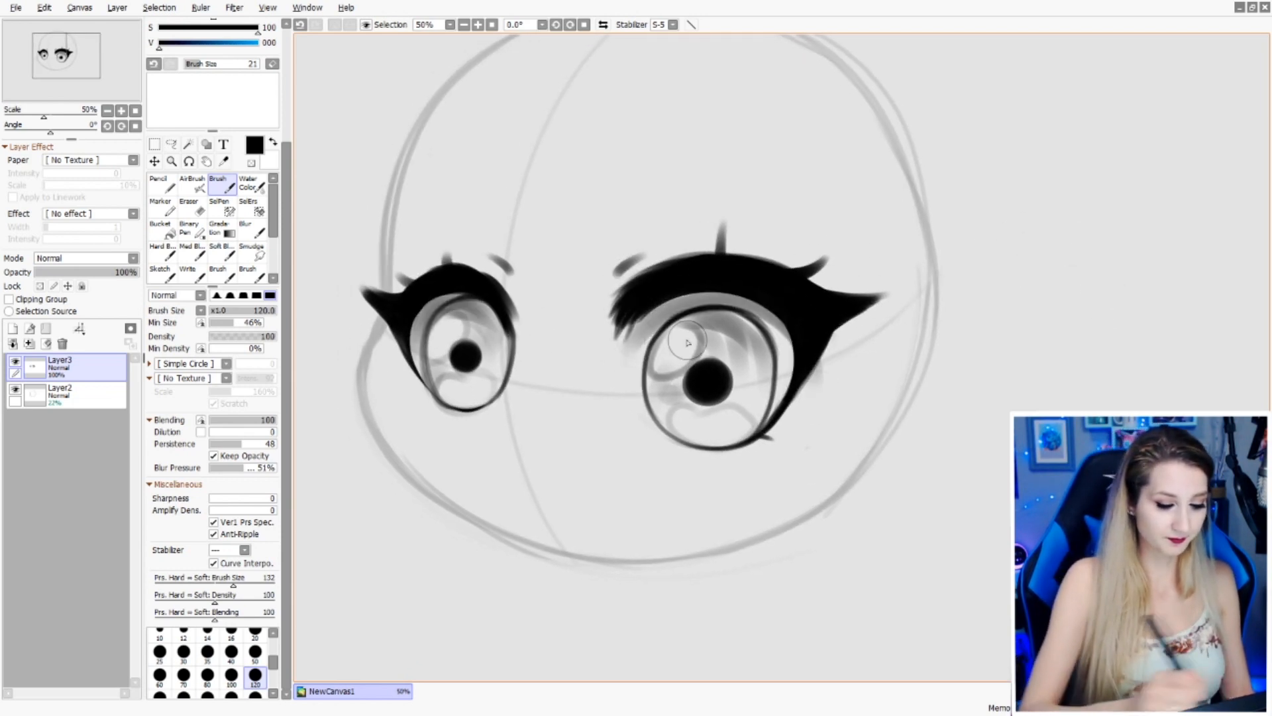
{"action": "left_click_drag", "start_coordinate": [925, 454], "coordinate": [937, 474]}
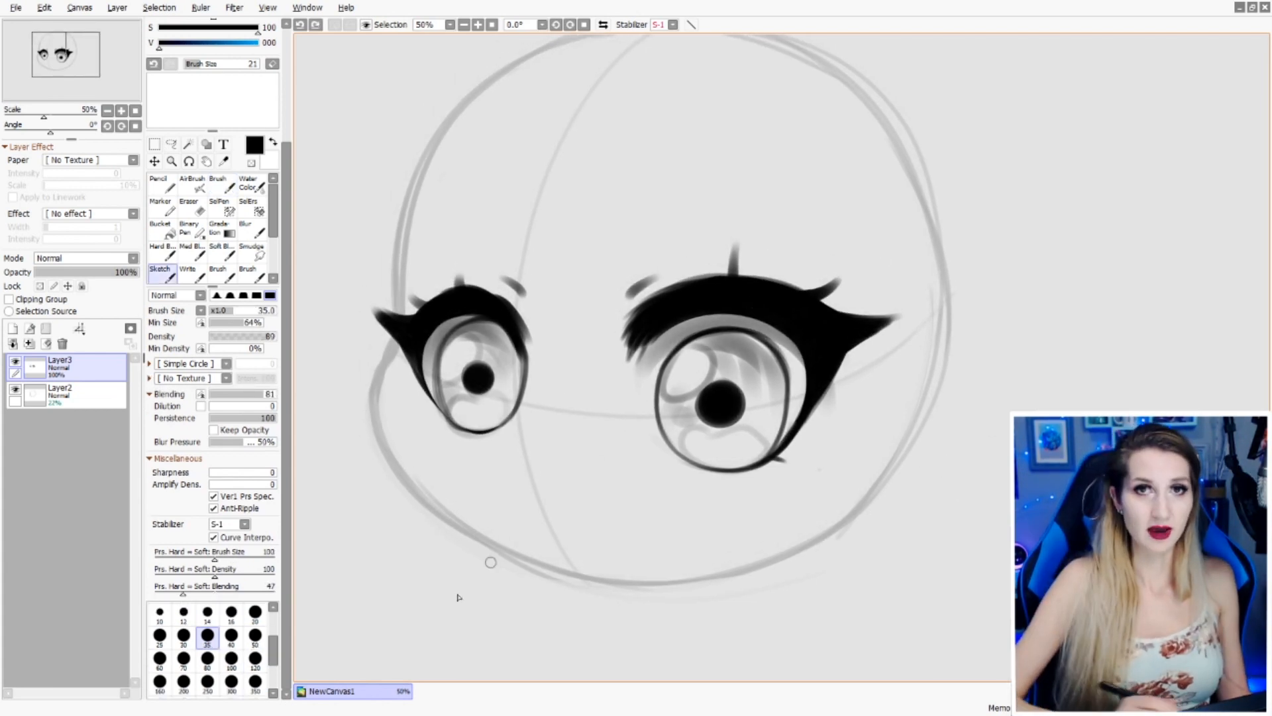
{"action": "left_click_drag", "start_coordinate": [636, 211], "coordinate": [768, 202]}
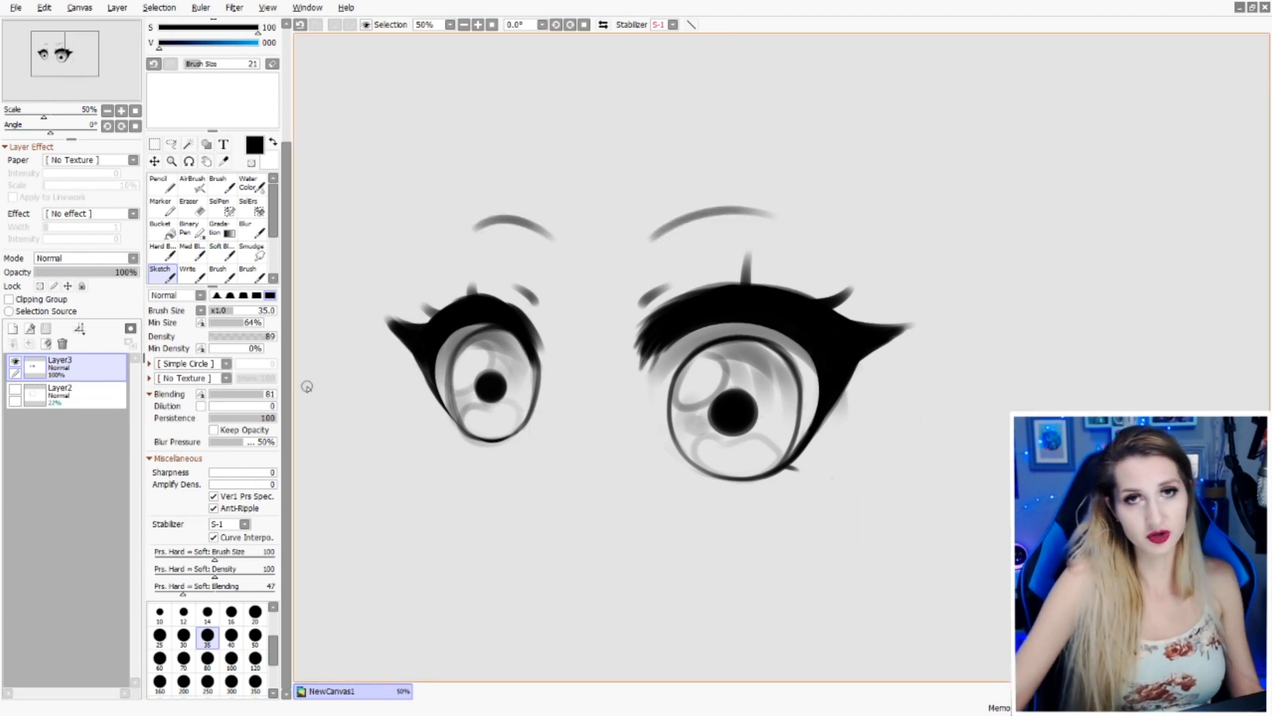
- Lower Layer3's opacity to 45% and add a linework layer above it with the Pen at size 40
{"action": "left_click_drag", "start_coordinate": [92, 273], "coordinate": [80, 272]}
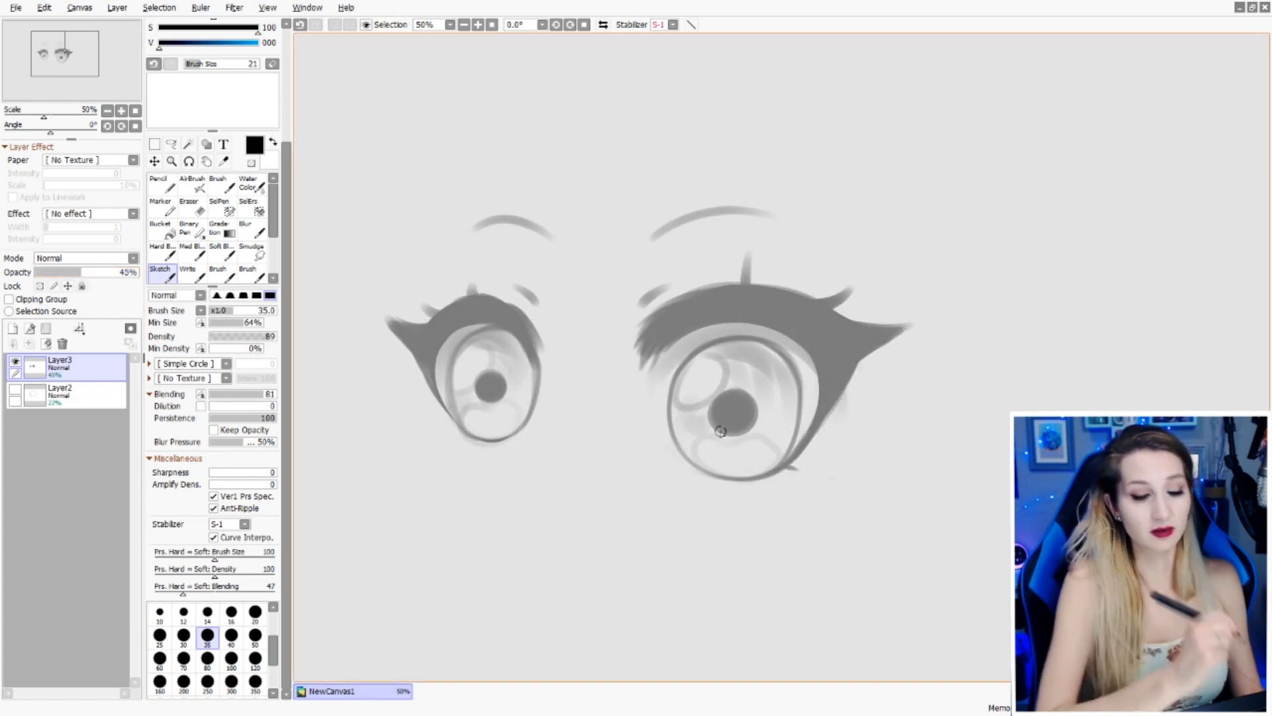
{"action": "left_click", "coordinate": [29, 328]}
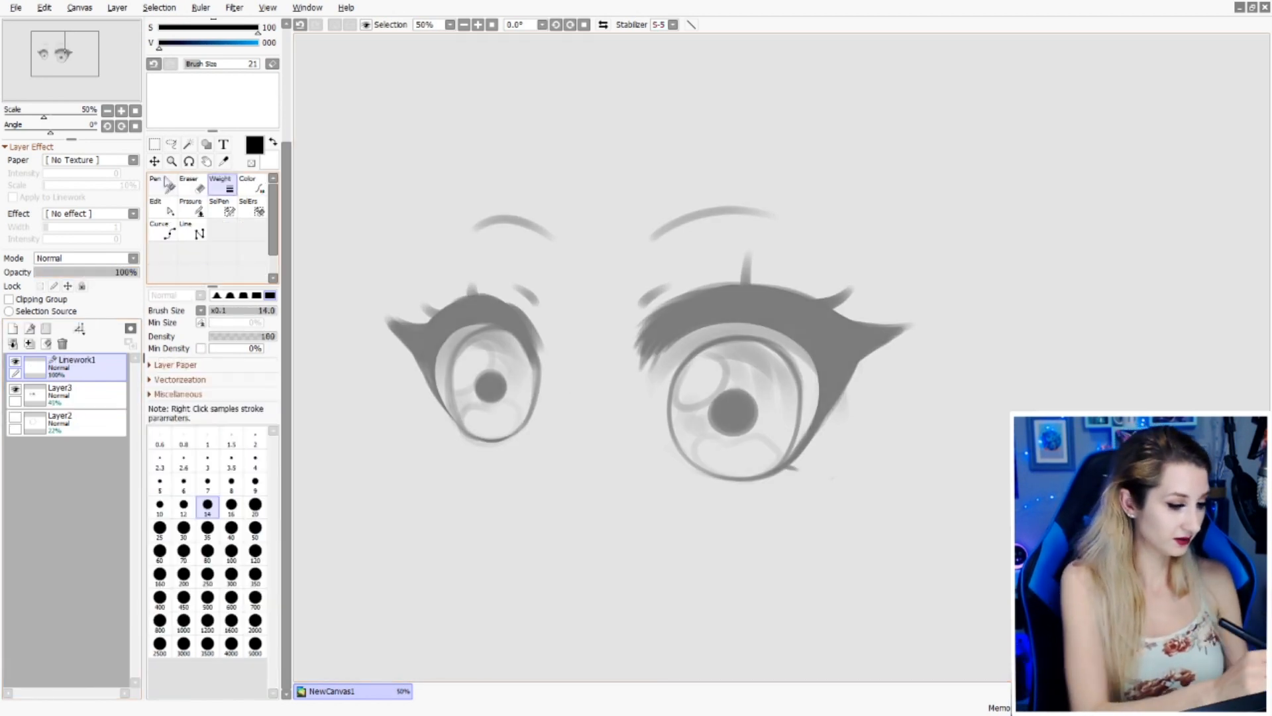
{"action": "left_click", "coordinate": [231, 505]}
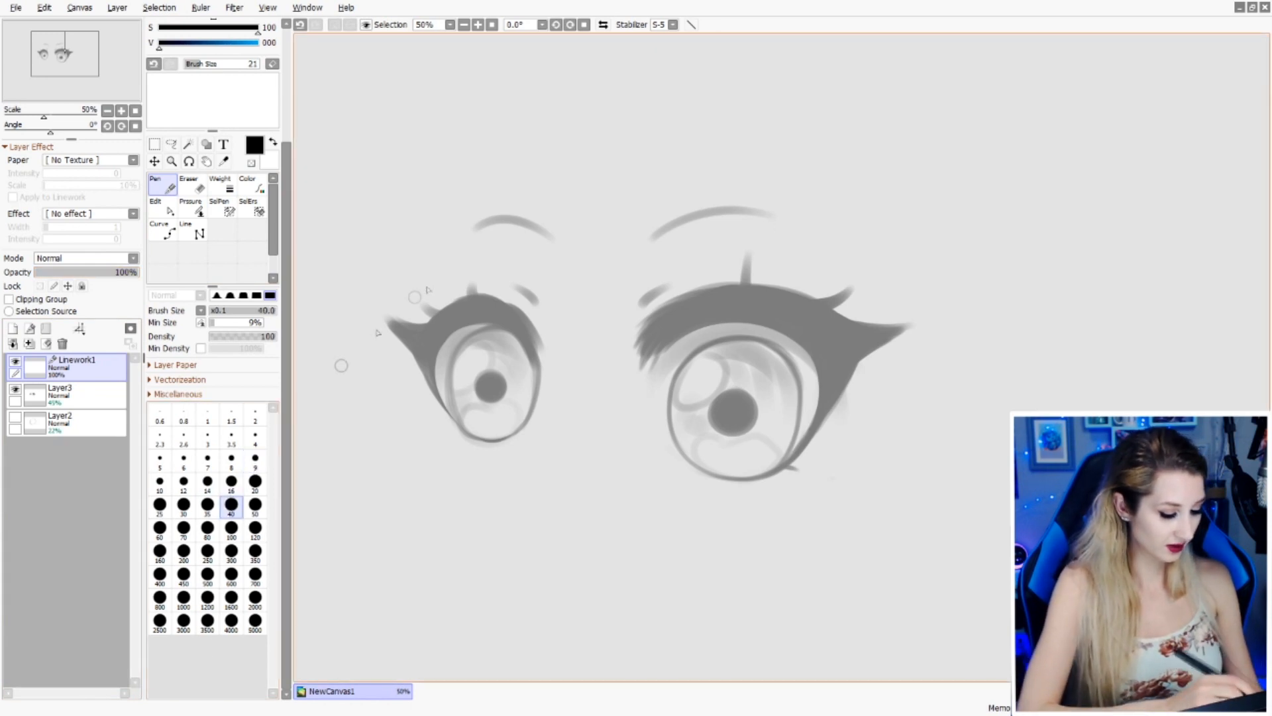
- Lock Layer3's transparent pixels and bucket-fill a new layer clipped to it with bright blue to tint the sketch
{"action": "left_click", "coordinate": [78, 394]}
{"action": "left_click", "coordinate": [41, 286]}
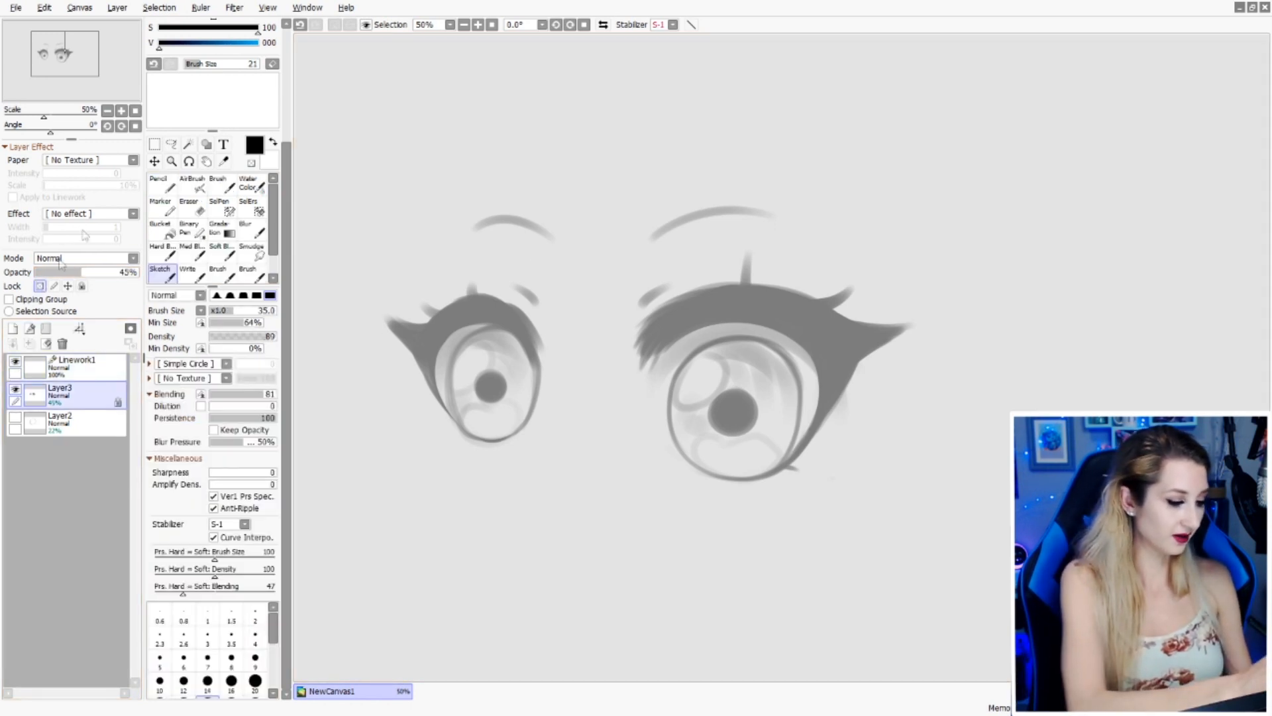
{"action": "left_click_drag", "start_coordinate": [248, 47], "coordinate": [286, 59]}
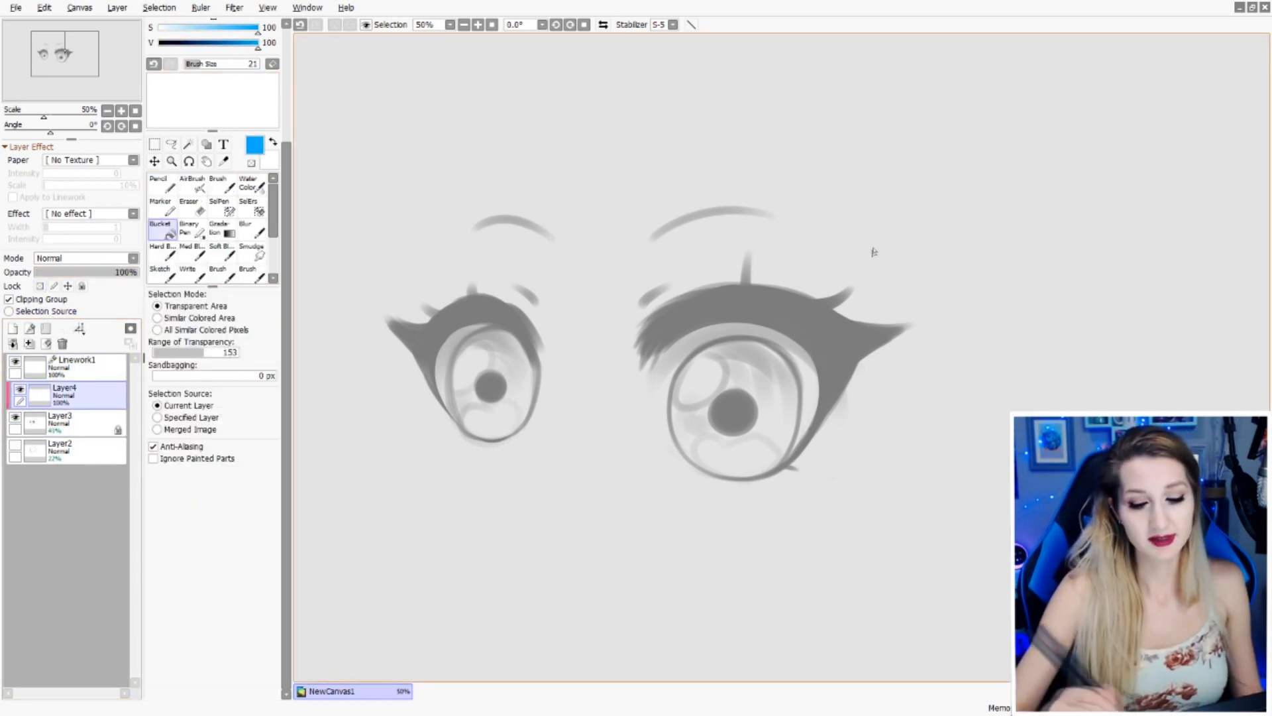
{"action": "left_click", "coordinate": [873, 249]}
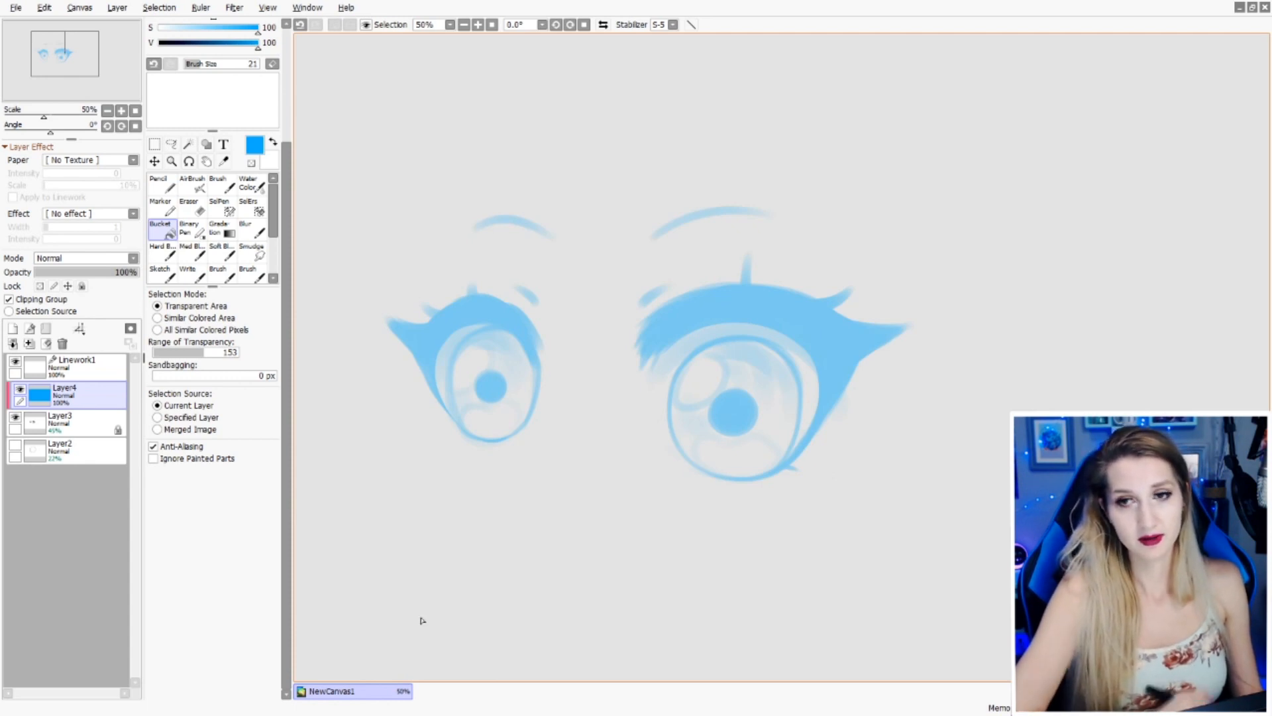
- Darken the blue to a V value of 74 and refill the clipped layer with it
{"action": "left_click_drag", "start_coordinate": [258, 47], "coordinate": [232, 48]}
{"action": "left_click", "coordinate": [586, 407]}
{"action": "left_click_drag", "start_coordinate": [838, 403], "coordinate": [897, 366]}
- Switch back to the Linework1 layer's Pen and set the drawing colour to black
{"action": "left_click", "coordinate": [80, 366]}
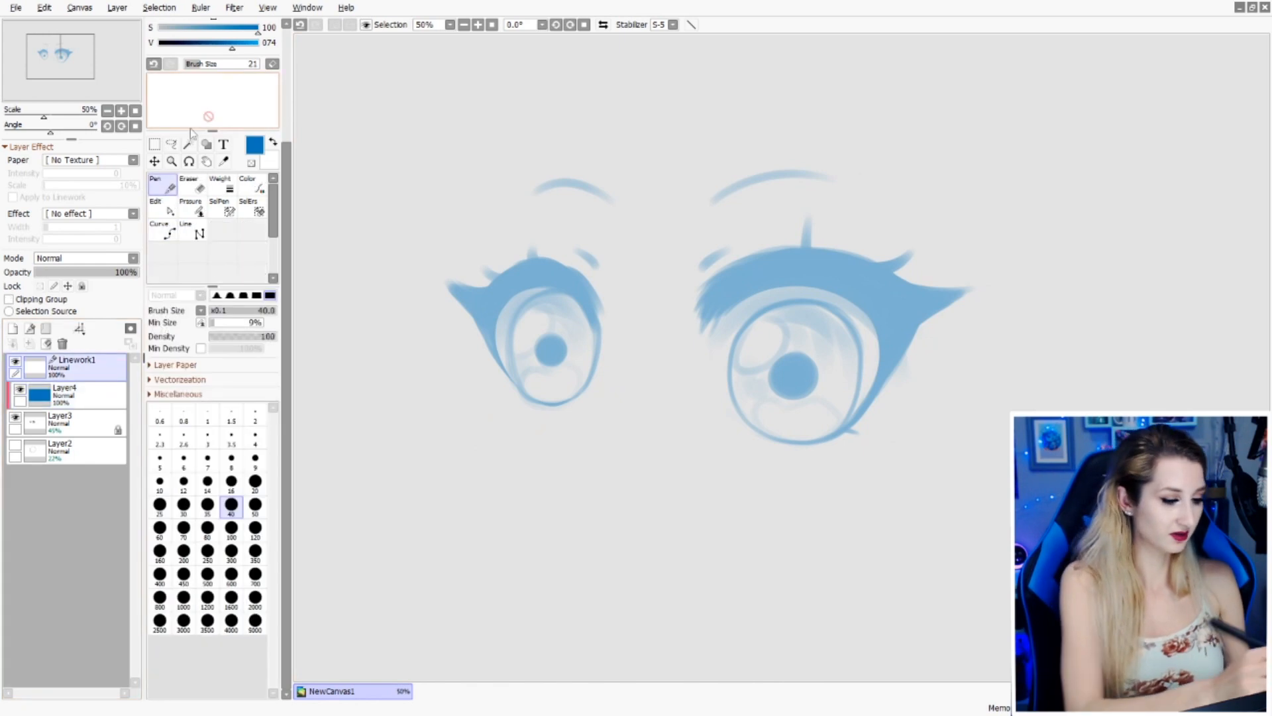
{"action": "left_click_drag", "start_coordinate": [232, 48], "coordinate": [158, 48]}
{"action": "left_click_drag", "start_coordinate": [870, 309], "coordinate": [723, 300]}
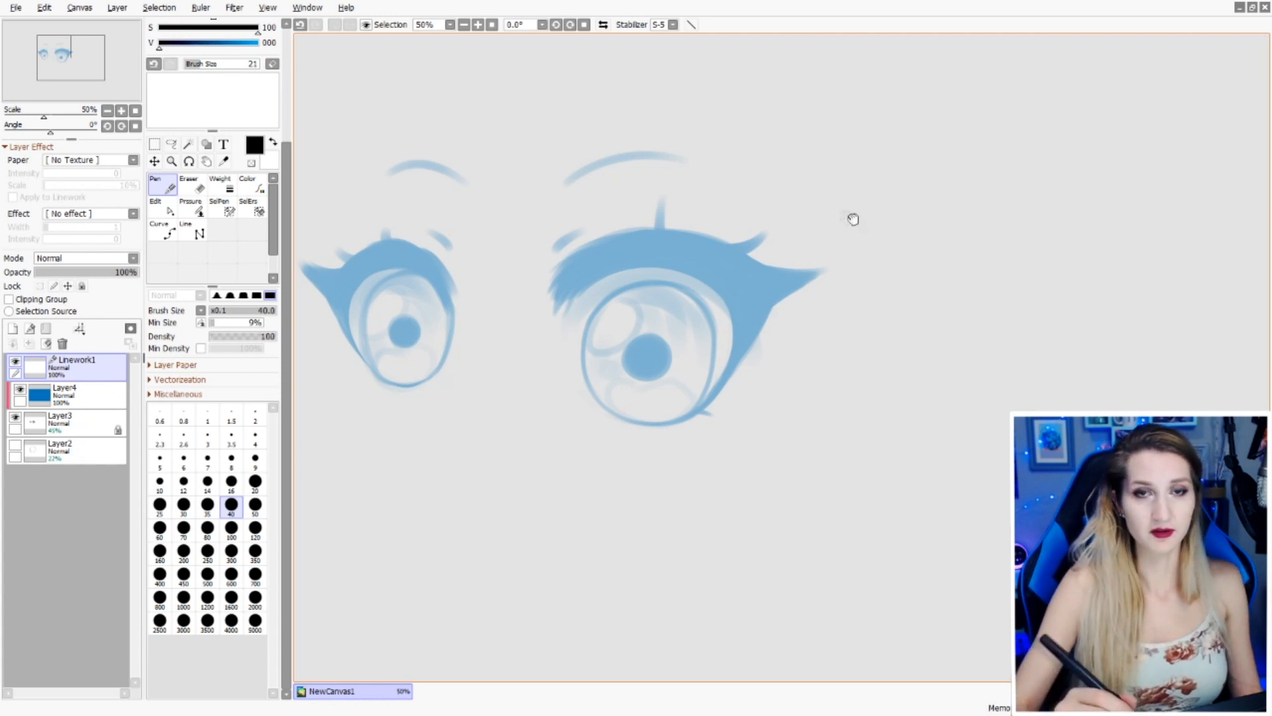
{"action": "left_click_drag", "start_coordinate": [853, 218], "coordinate": [964, 247]}
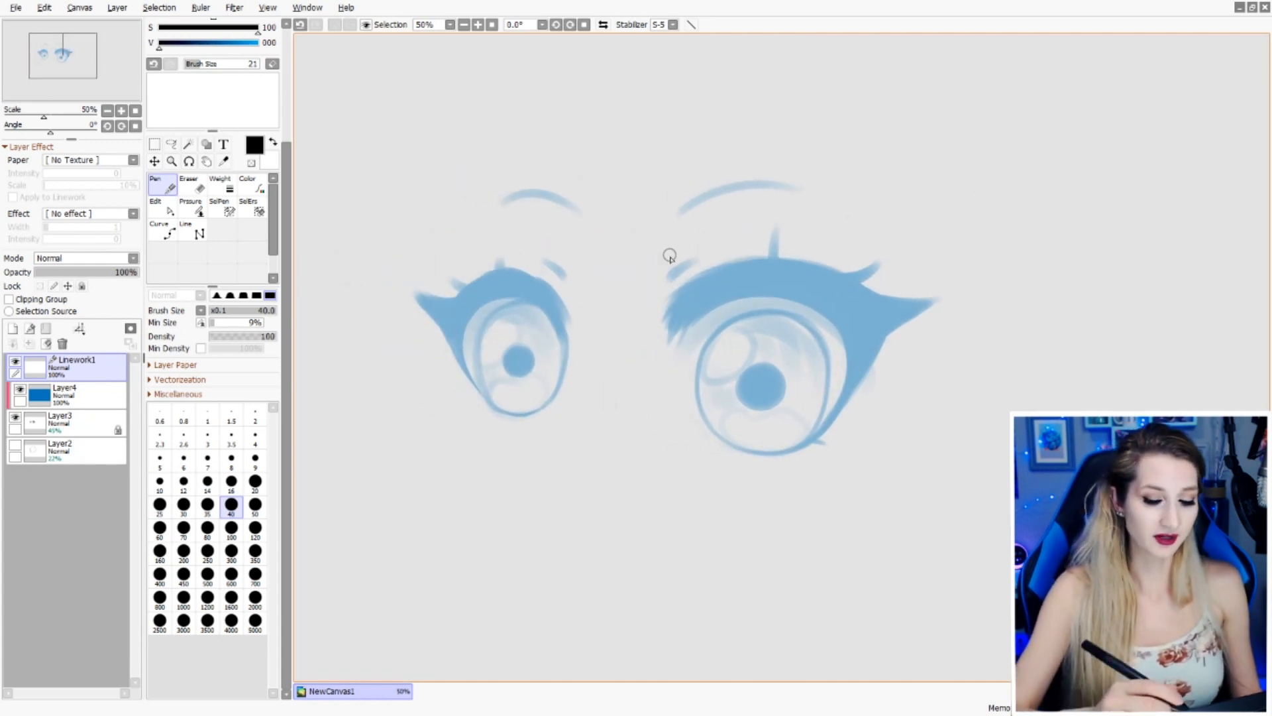
{"action": "left_click_drag", "start_coordinate": [960, 226], "coordinate": [932, 202]}
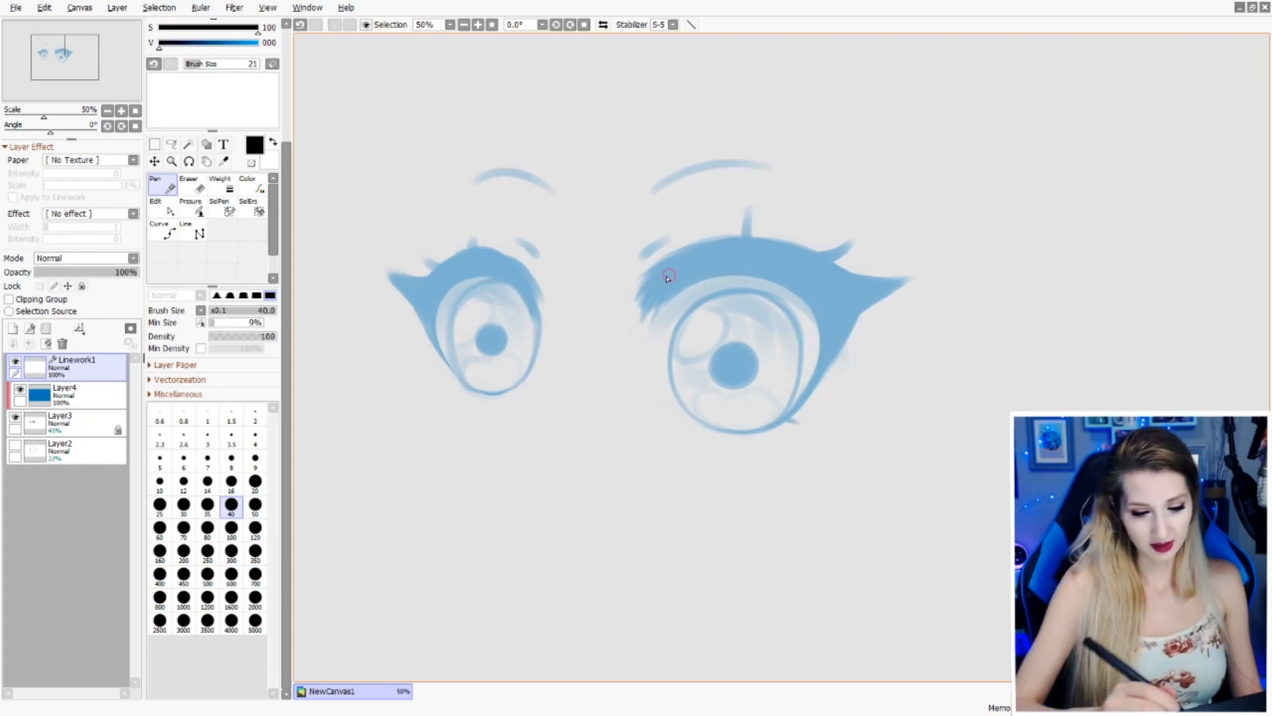
{"action": "mouse_move", "coordinate": [644, 283]}
{"action": "left_mouse_down"}
{"action": "mouse_move", "coordinate": [728, 243]}
{"action": "mouse_move", "coordinate": [790, 257]}
{"action": "mouse_move", "coordinate": [872, 301]}
{"action": "left_mouse_up"}
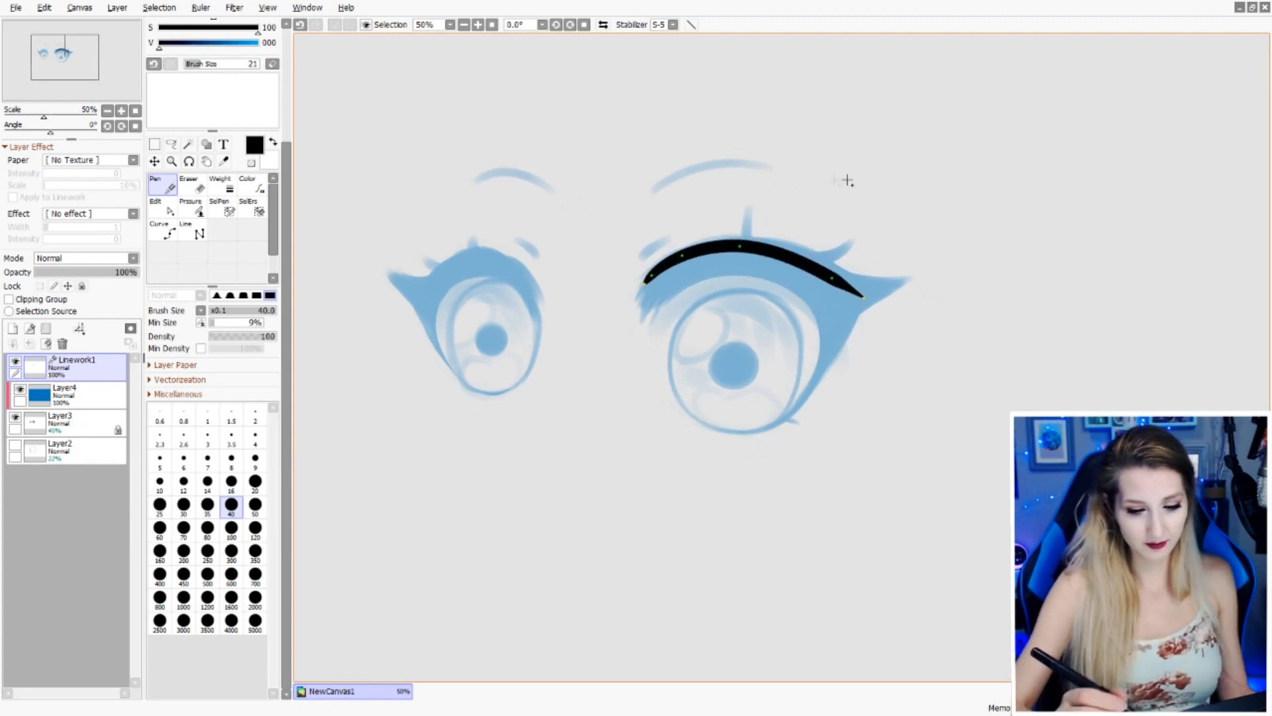
{"action": "key", "text": "ctrl+z"}
{"action": "left_click_drag", "start_coordinate": [942, 216], "coordinate": [946, 242]}
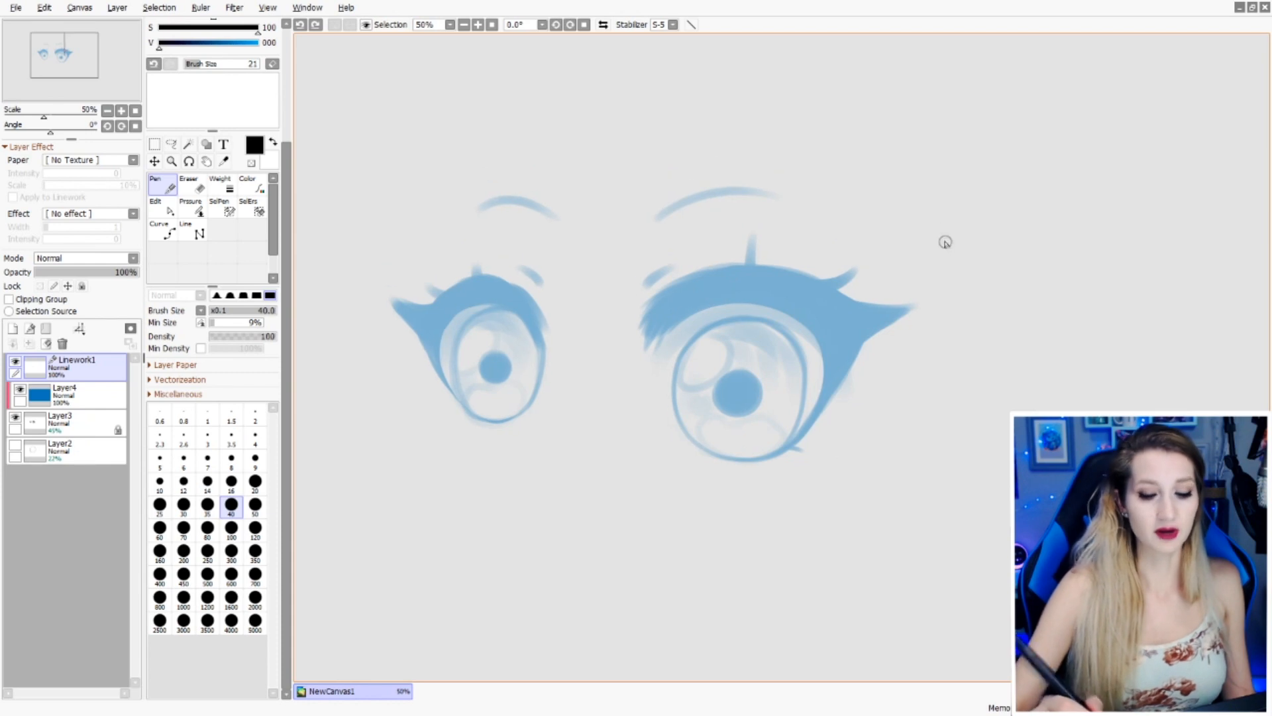
{"action": "mouse_move", "coordinate": [650, 314]}
{"action": "left_mouse_down"}
{"action": "mouse_move", "coordinate": [688, 279]}
{"action": "mouse_move", "coordinate": [794, 286]}
{"action": "left_mouse_up"}
{"action": "key", "text": "ctrl+z"}
- Ink the near eye's thick upper lash on Linework1 with a pointed outer wing, and fill the shape solid black
{"action": "mouse_move", "coordinate": [651, 310]}
{"action": "left_mouse_down"}
{"action": "mouse_move", "coordinate": [711, 271]}
{"action": "mouse_move", "coordinate": [762, 267]}
{"action": "mouse_move", "coordinate": [873, 306]}
{"action": "mouse_move", "coordinate": [910, 305]}
{"action": "mouse_move", "coordinate": [786, 454]}
{"action": "left_mouse_up"}
{"action": "key", "text": "ctrl+z"}
{"action": "mouse_move", "coordinate": [917, 302]}
{"action": "left_mouse_down"}
{"action": "mouse_move", "coordinate": [796, 444]}
{"action": "mouse_move", "coordinate": [848, 331]}
{"action": "left_mouse_up"}
{"action": "key", "text": "ctrl+z"}
{"action": "mouse_move", "coordinate": [798, 437]}
{"action": "left_mouse_down"}
{"action": "mouse_move", "coordinate": [833, 357]}
{"action": "mouse_move", "coordinate": [784, 304]}
{"action": "mouse_move", "coordinate": [728, 296]}
{"action": "mouse_move", "coordinate": [685, 310]}
{"action": "mouse_move", "coordinate": [654, 339]}
{"action": "left_mouse_up"}
{"action": "mouse_move", "coordinate": [836, 389]}
{"action": "left_mouse_down"}
{"action": "mouse_move", "coordinate": [841, 342]}
{"action": "mouse_move", "coordinate": [797, 303]}
{"action": "left_mouse_up"}
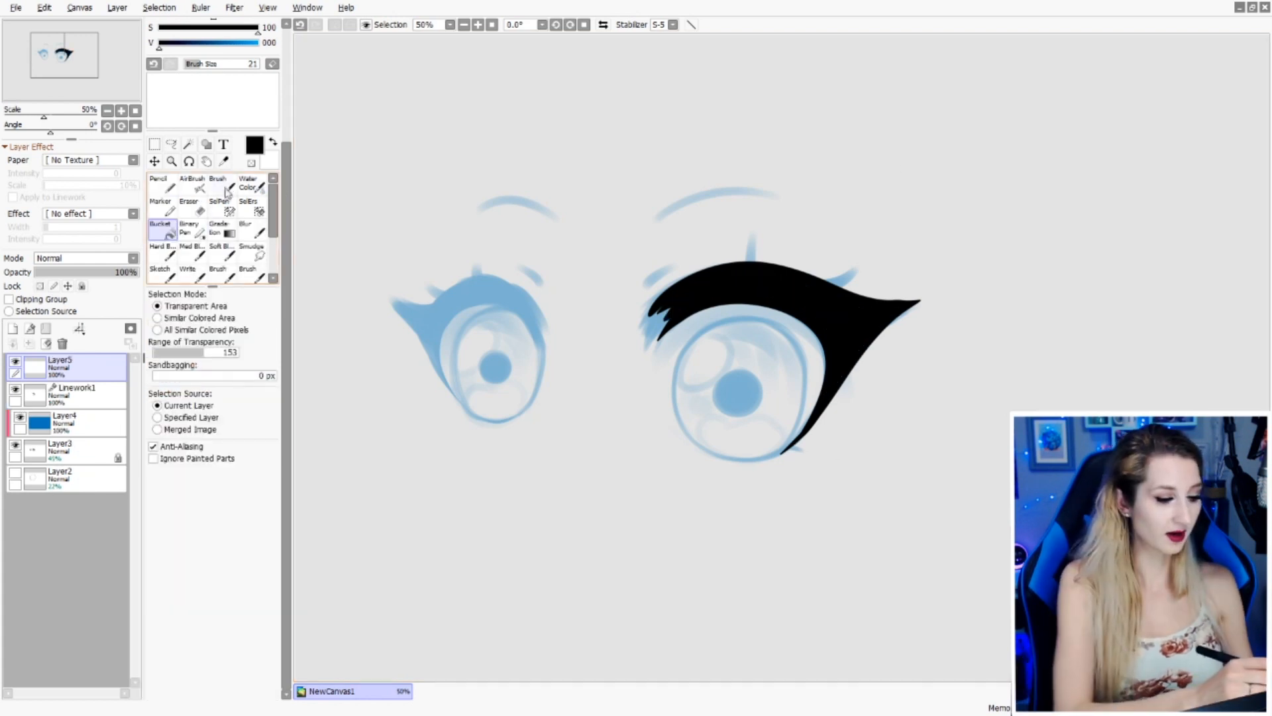
- On a new layer above the linework, extend the inner end of the near eye's lash with tapered Brush strokes at size 50
{"action": "left_click", "coordinate": [224, 189]}
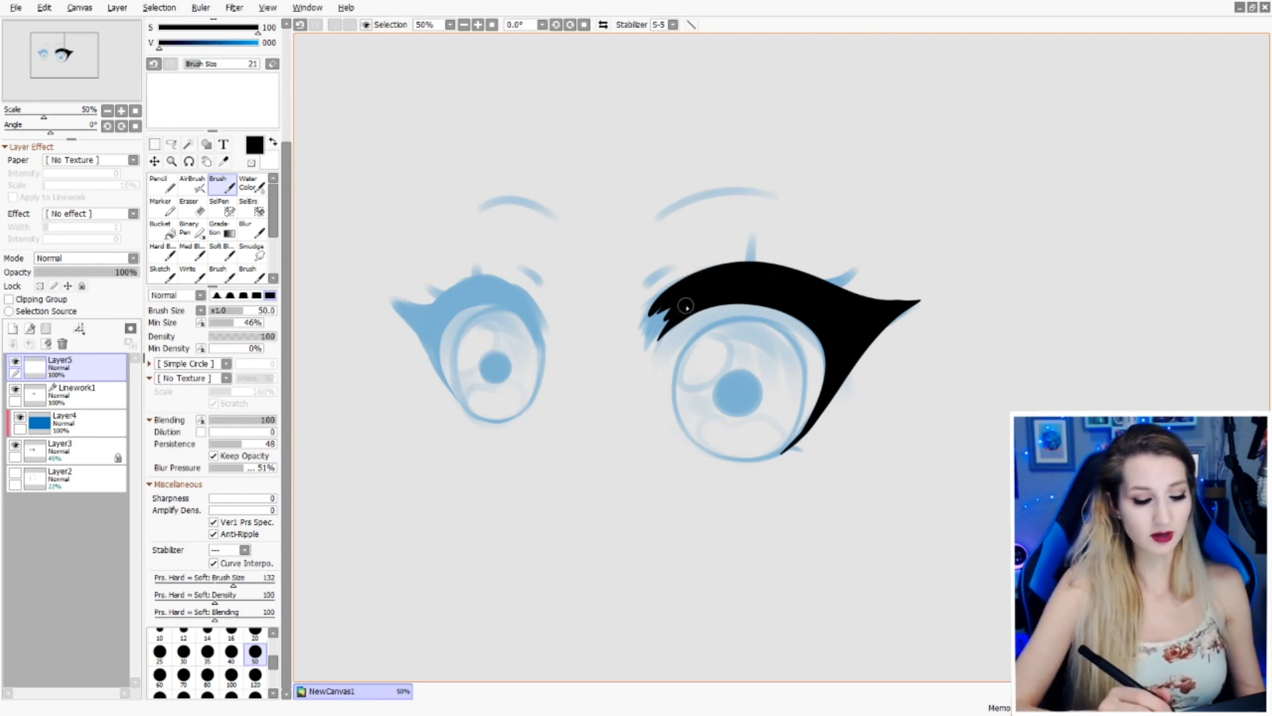
{"action": "mouse_move", "coordinate": [669, 314]}
{"action": "left_mouse_down"}
{"action": "mouse_move", "coordinate": [653, 335]}
{"action": "mouse_move", "coordinate": [650, 385]}
{"action": "mouse_move", "coordinate": [649, 357]}
{"action": "left_mouse_up"}
{"action": "key", "text": "ctrl+z"}
{"action": "key", "text": "ctrl+z"}
{"action": "left_click_drag", "start_coordinate": [677, 312], "coordinate": [640, 369]}
{"action": "key", "text": "ctrl+z"}
{"action": "left_click_drag", "start_coordinate": [676, 298], "coordinate": [646, 361]}
{"action": "left_click_drag", "start_coordinate": [674, 298], "coordinate": [637, 360]}
{"action": "key", "text": "ctrl+z"}
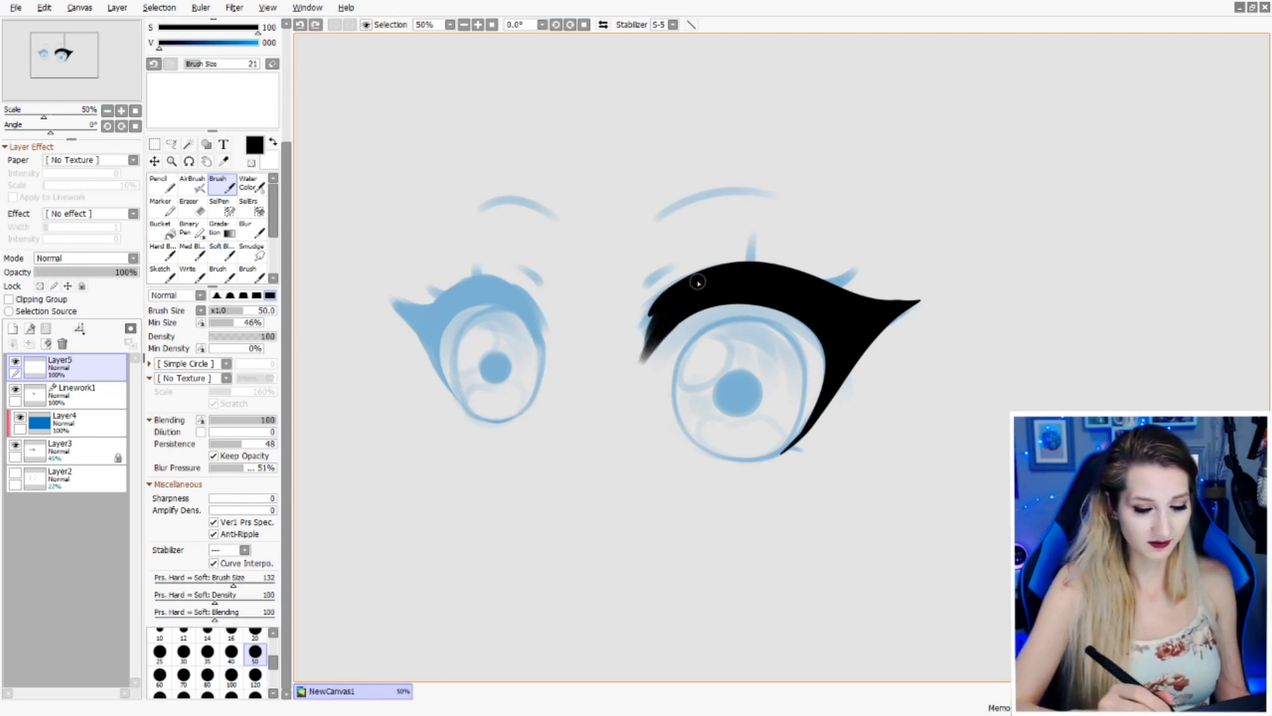
{"action": "left_click_drag", "start_coordinate": [674, 292], "coordinate": [636, 358]}
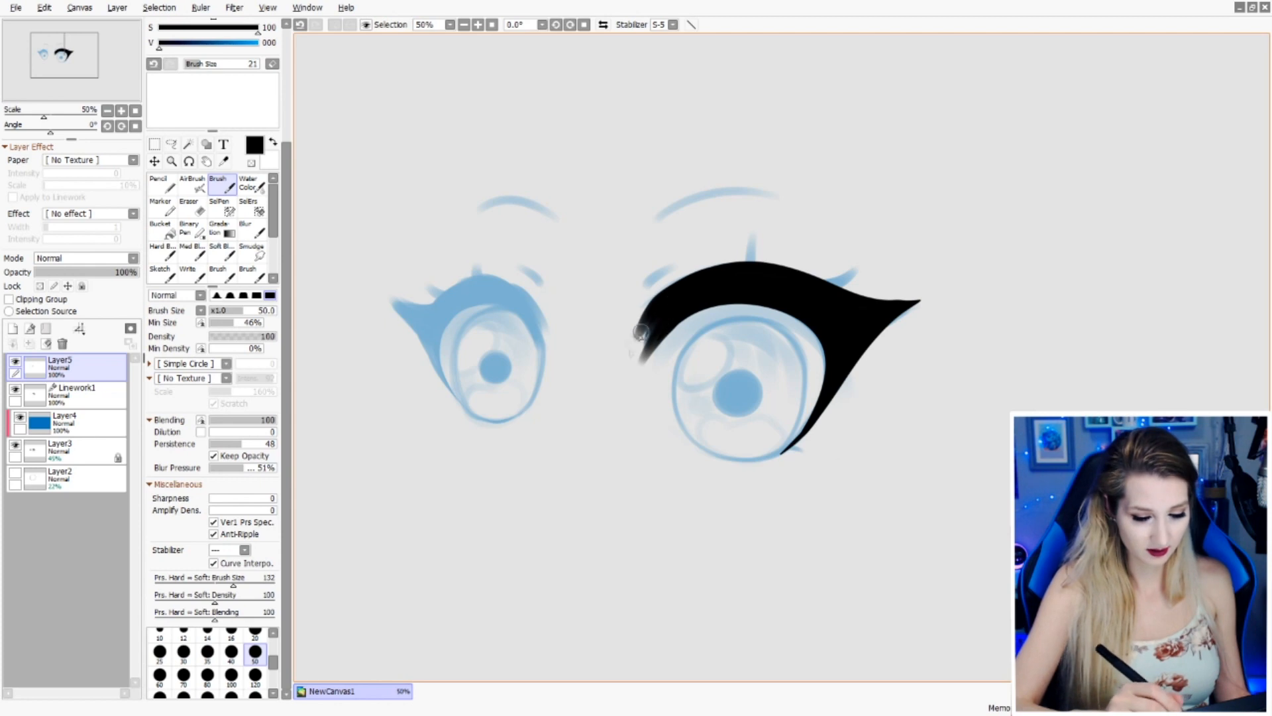
{"action": "key", "text": "ctrl+z"}
{"action": "key", "text": "ctrl+y"}
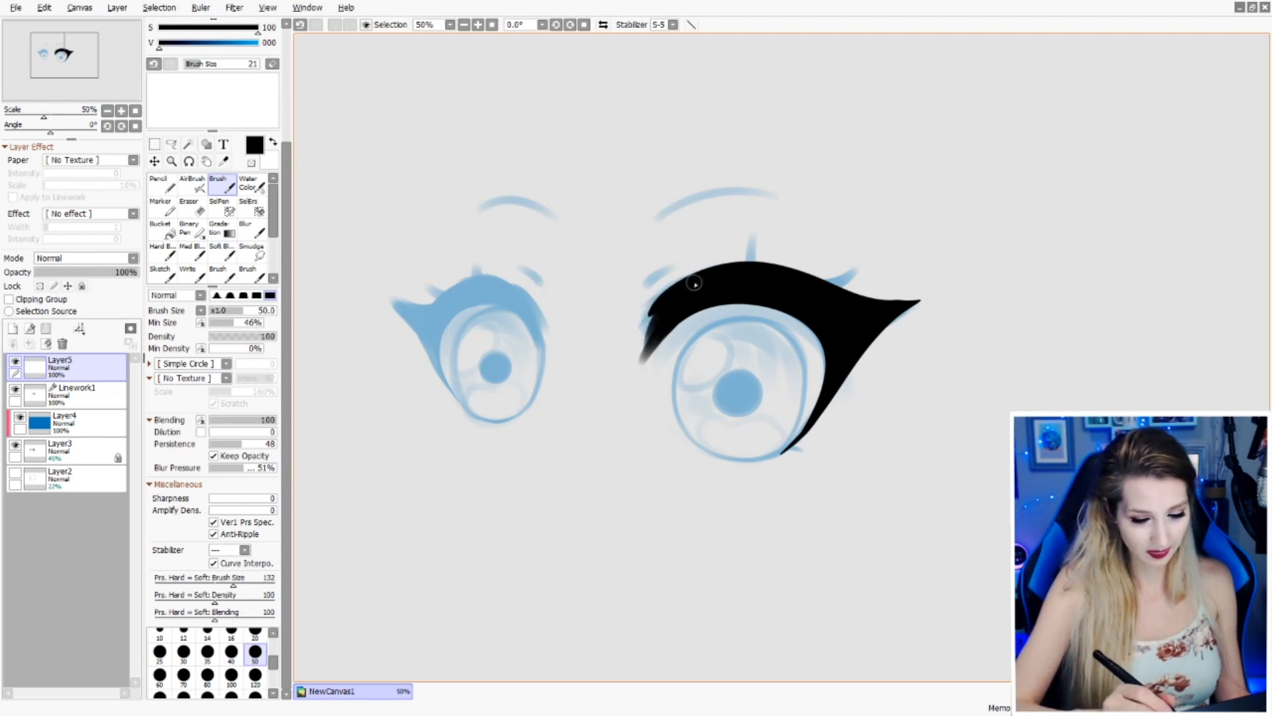
{"action": "key", "text": "ctrl+z"}
- With the Sketch brush at size 50 and density 100, paint an outer flick and a short upright lash on the near eye's upper lash
{"action": "key", "text": "n"}
{"action": "left_click", "coordinate": [255, 611]}
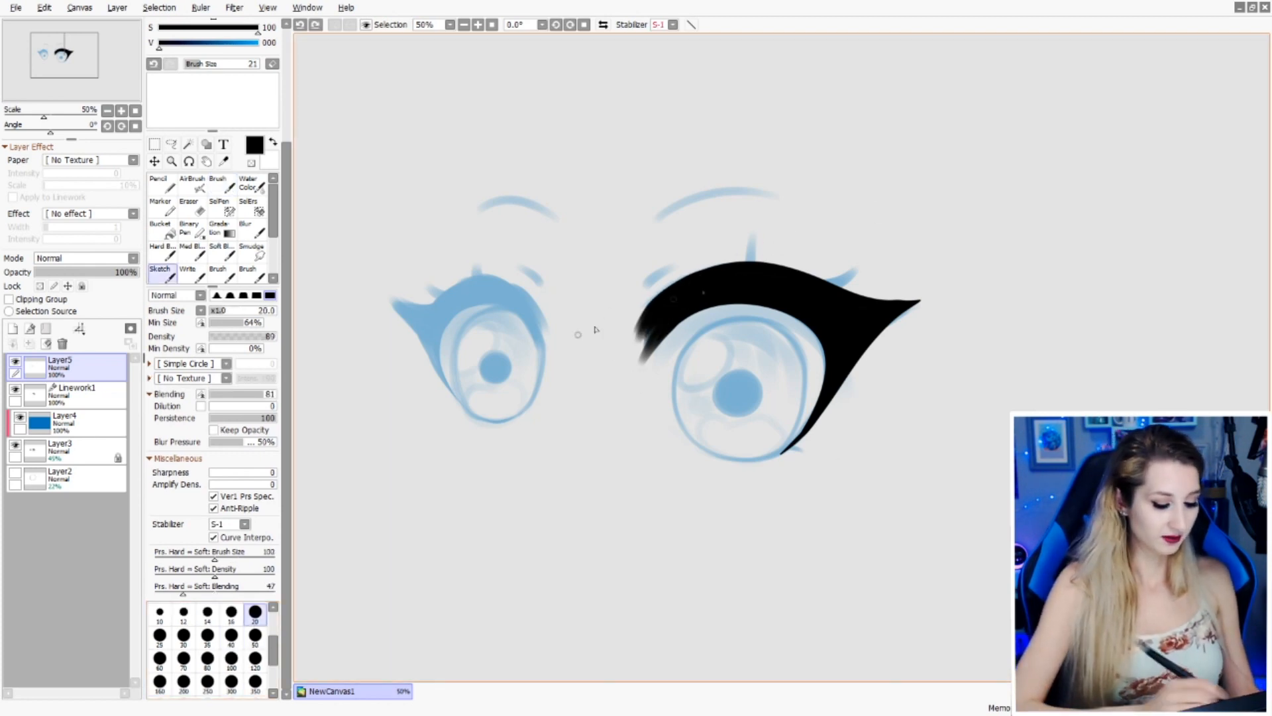
{"action": "left_click", "coordinate": [255, 634]}
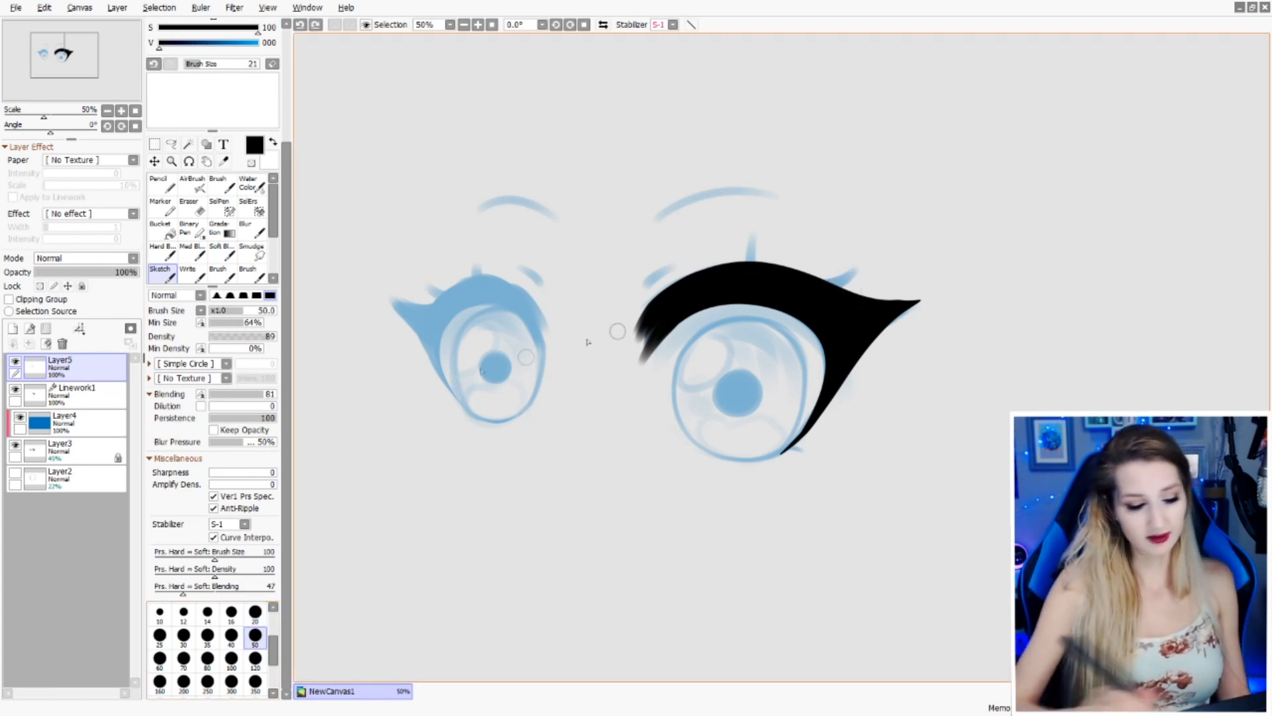
{"action": "left_click_drag", "start_coordinate": [270, 339], "coordinate": [279, 339]}
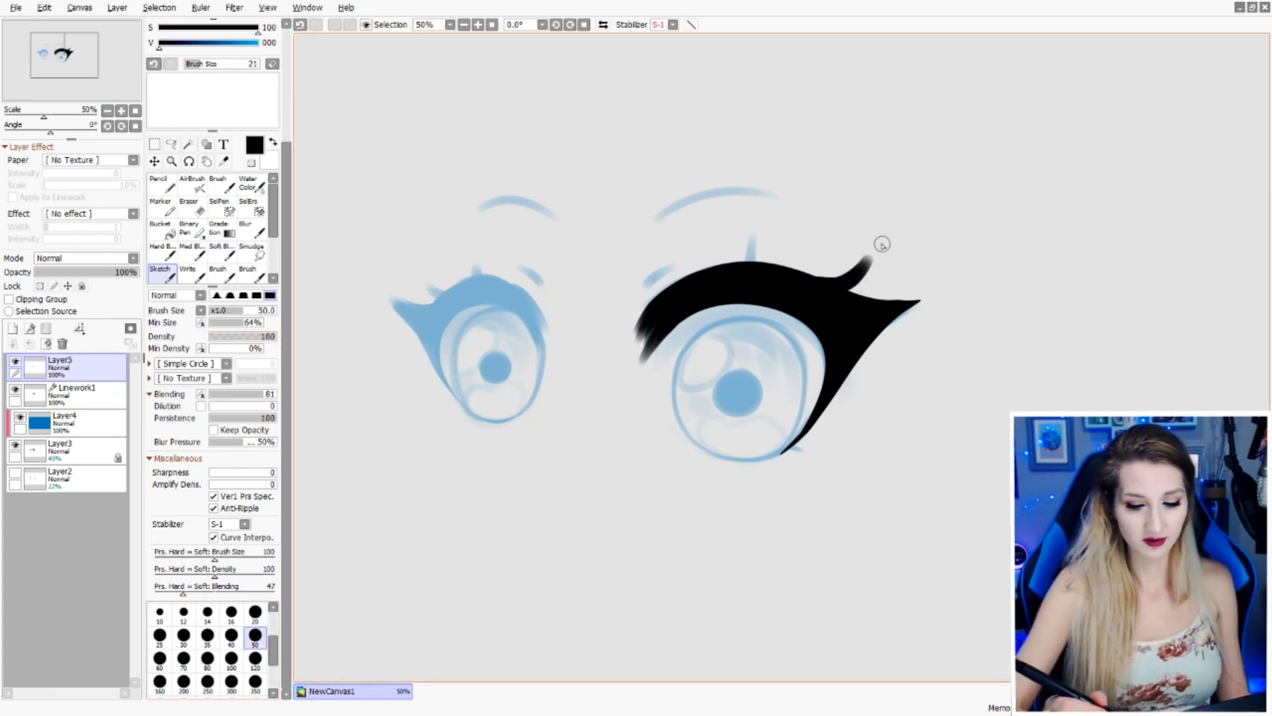
{"action": "left_click_drag", "start_coordinate": [832, 284], "coordinate": [865, 264]}
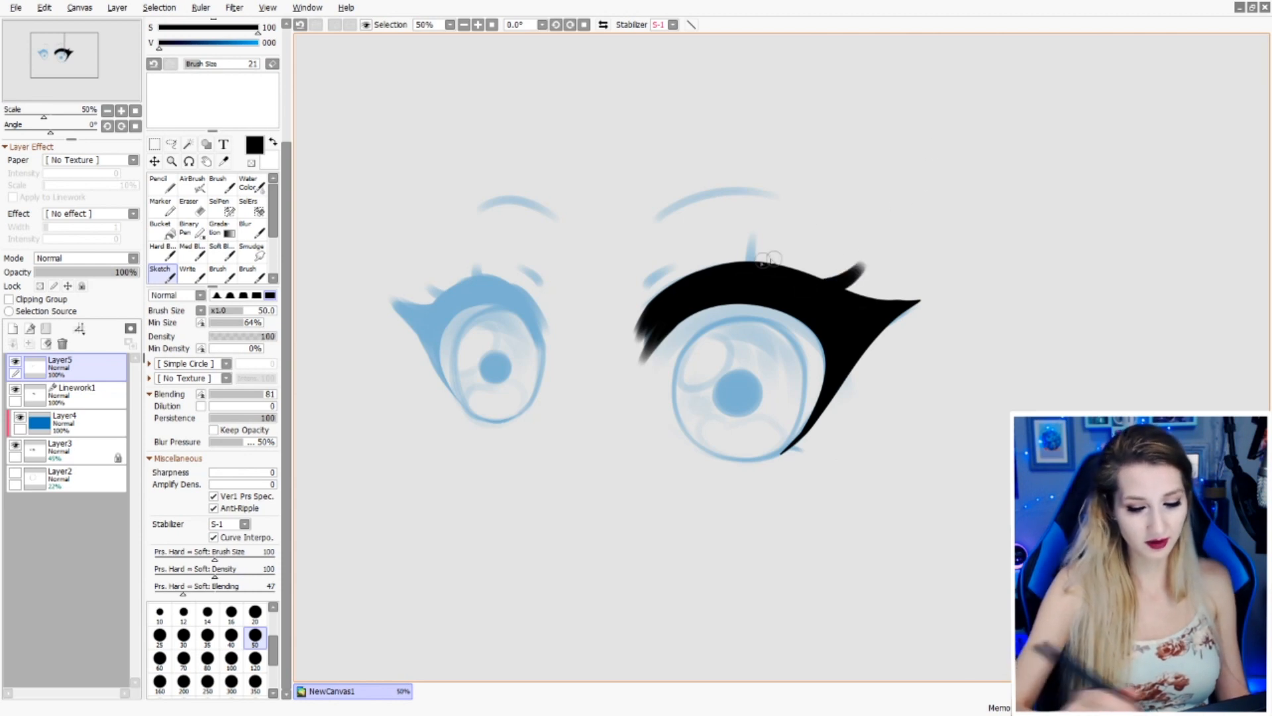
{"action": "left_click_drag", "start_coordinate": [748, 271], "coordinate": [751, 236]}
{"action": "key", "text": "ctrl+z"}
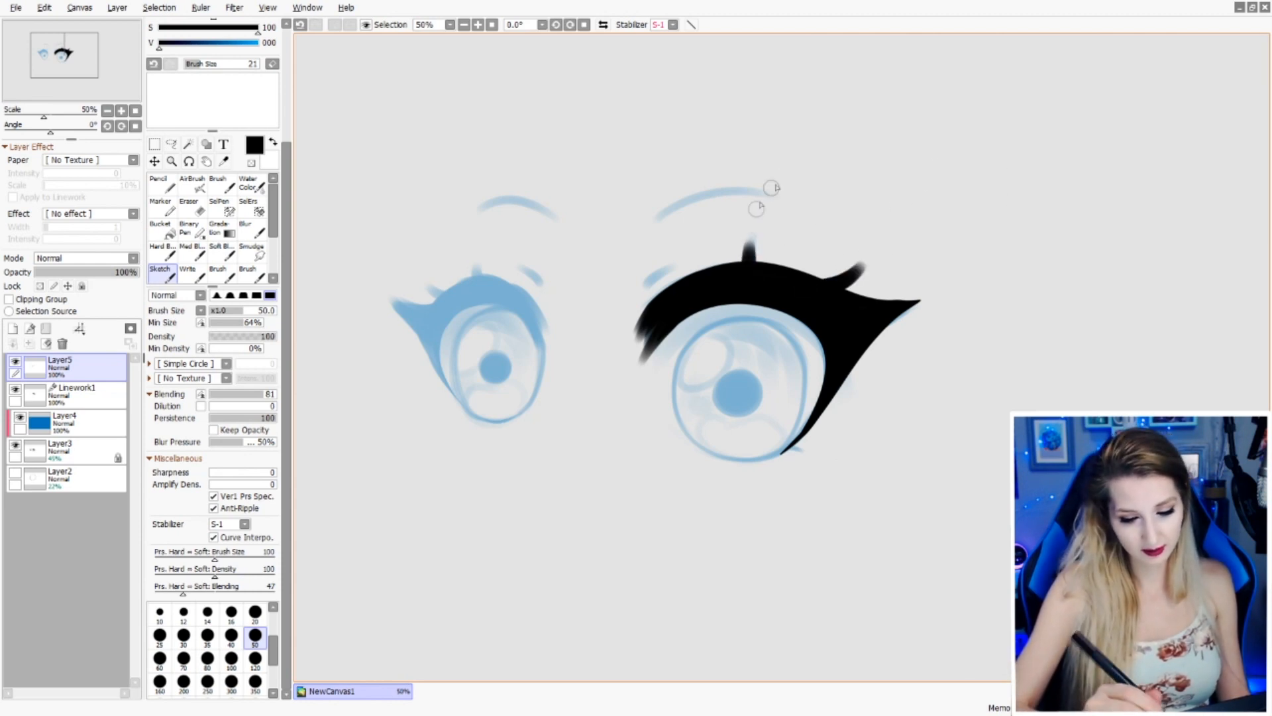
- On Layer5, ink the near eye's lower lid as a thin tapered curve with the Brush at size 20, continuing from the outer lash
{"action": "left_click", "coordinate": [87, 395]}
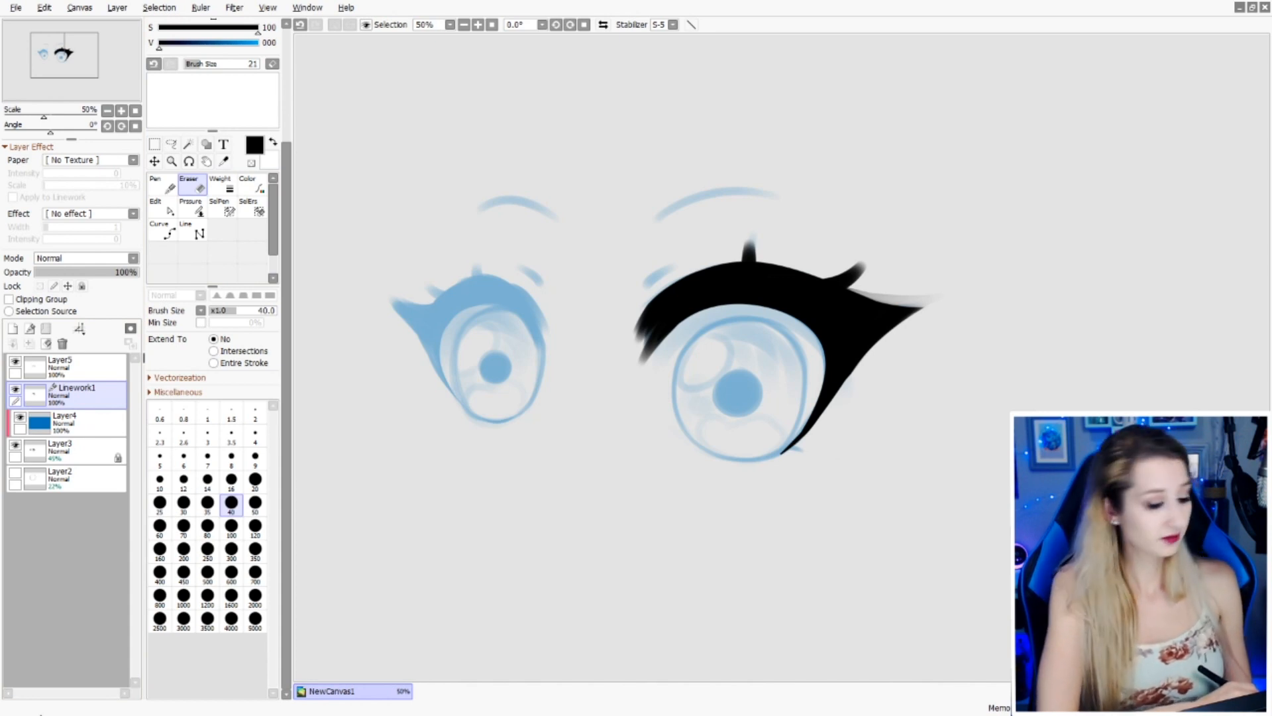
{"action": "left_click", "coordinate": [162, 185]}
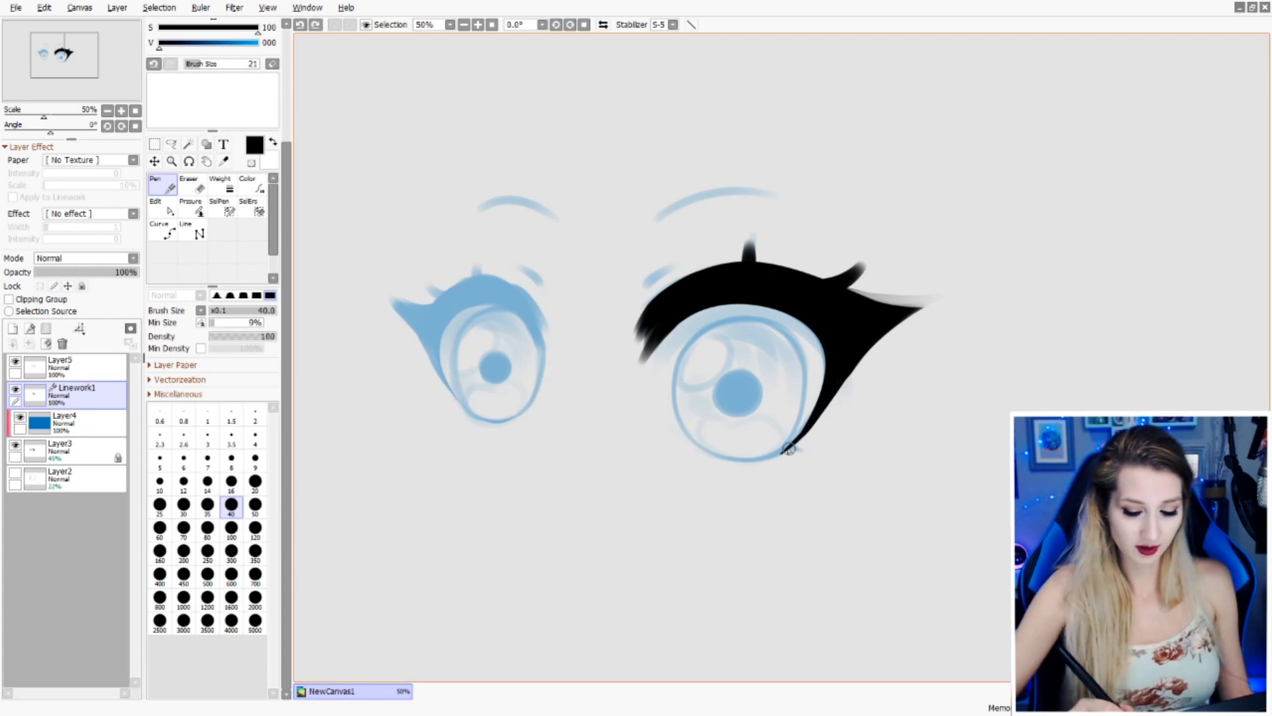
{"action": "left_click", "coordinate": [87, 367]}
{"action": "left_click", "coordinate": [255, 653]}
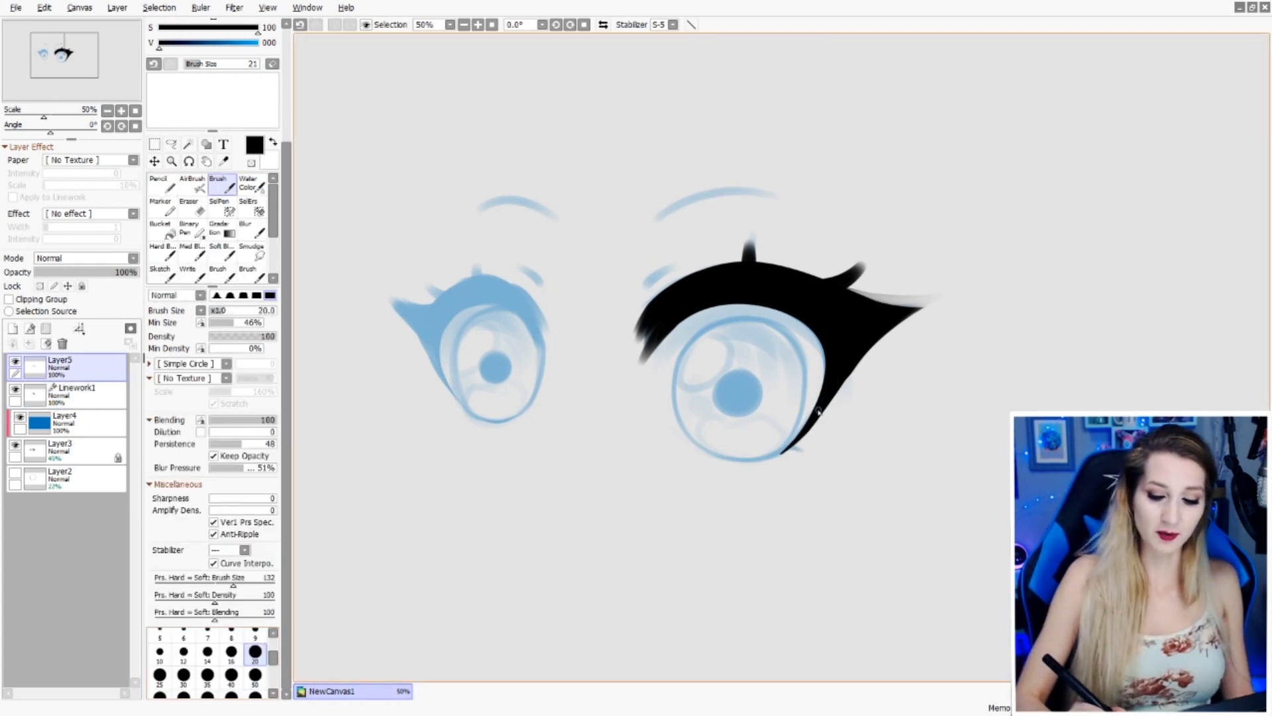
{"action": "key", "text": "ctrl+z"}
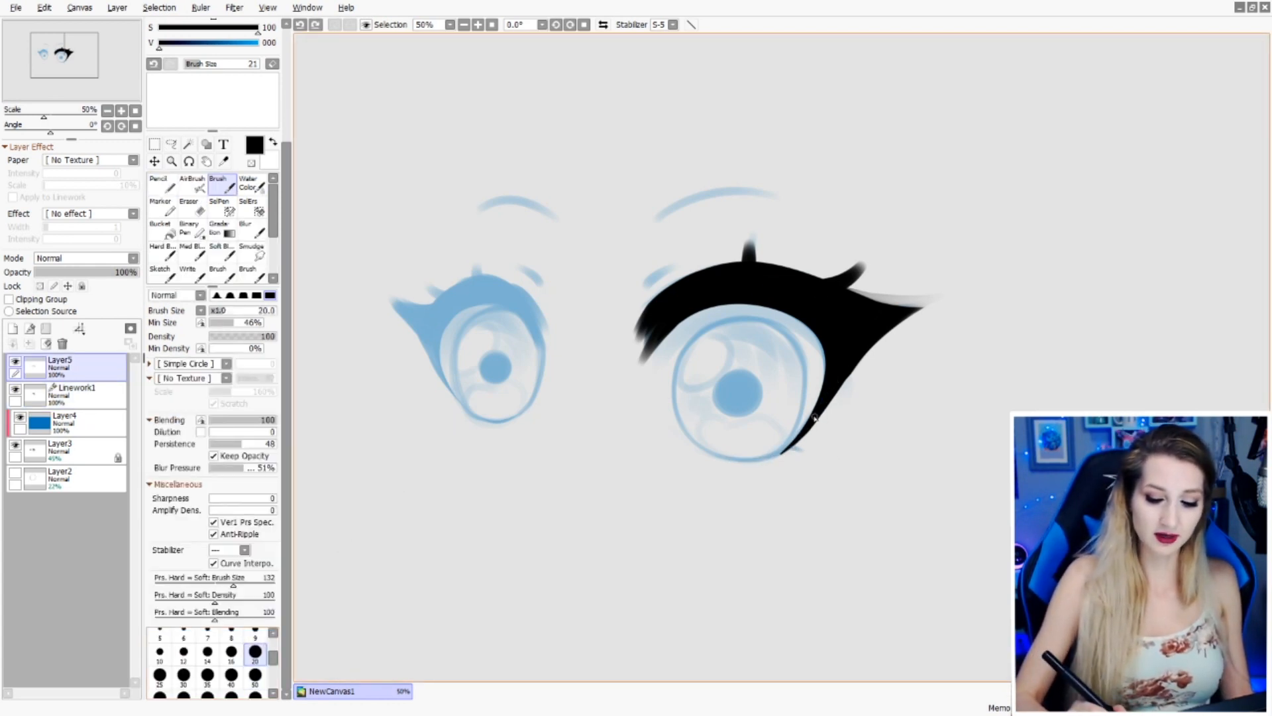
{"action": "left_click_drag", "start_coordinate": [783, 456], "coordinate": [705, 464]}
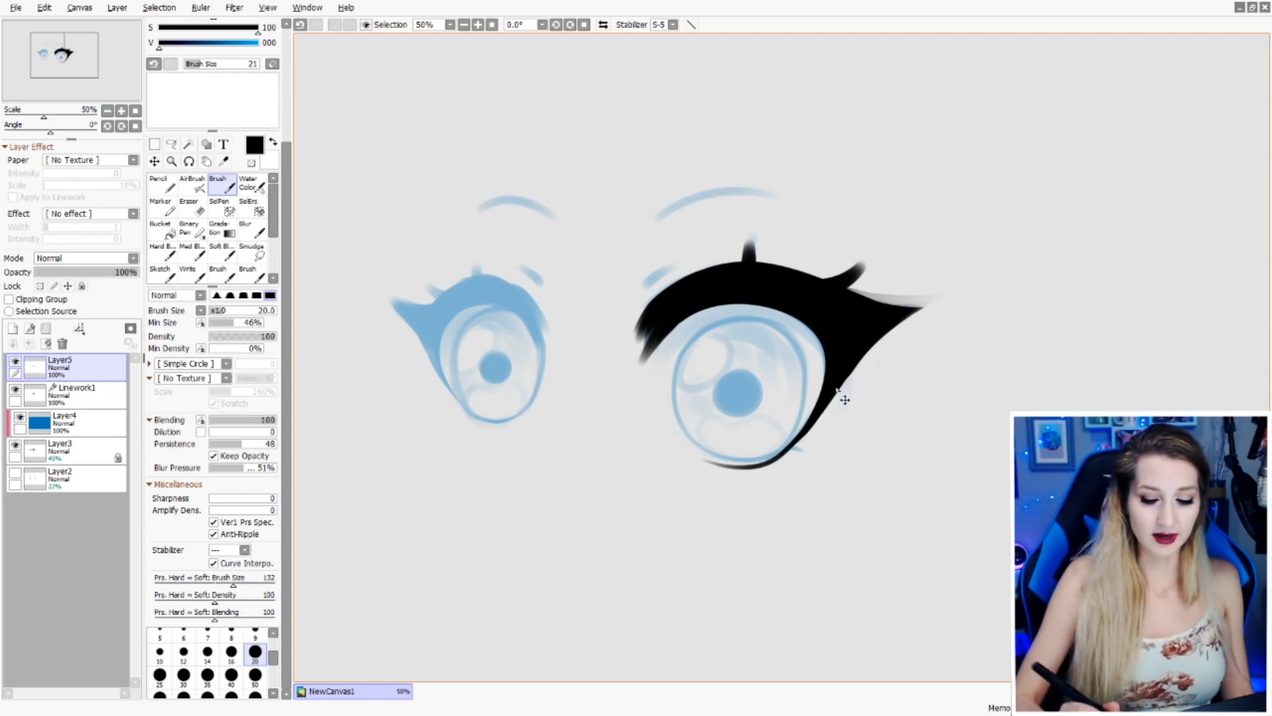
{"action": "key", "text": "ctrl+z"}
{"action": "mouse_move", "coordinate": [800, 439]}
{"action": "left_mouse_down"}
{"action": "mouse_move", "coordinate": [775, 459]}
{"action": "mouse_move", "coordinate": [682, 435]}
{"action": "left_mouse_up"}
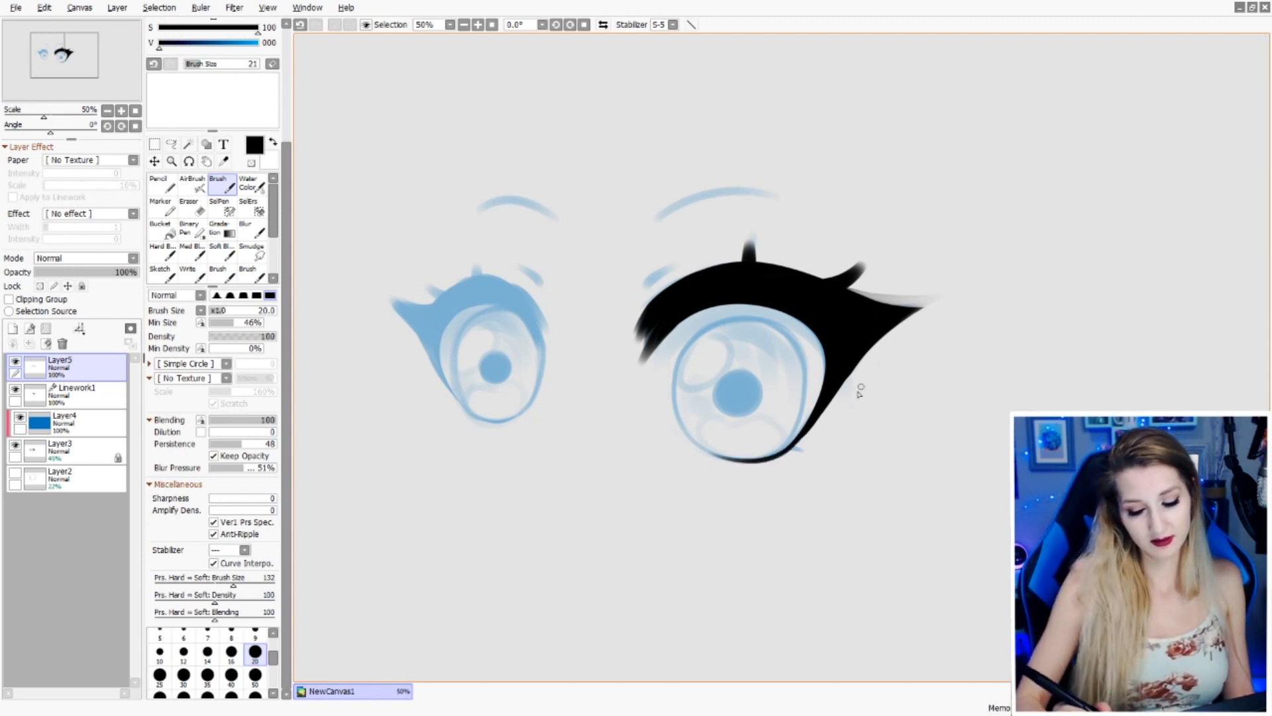
{"action": "key", "text": "ctrl+z"}
{"action": "left_click_drag", "start_coordinate": [794, 447], "coordinate": [722, 464]}
{"action": "key", "text": "ctrl+z"}
{"action": "left_click_drag", "start_coordinate": [812, 414], "coordinate": [771, 465]}
{"action": "key", "text": "ctrl+z"}
{"action": "left_click_drag", "start_coordinate": [819, 407], "coordinate": [697, 455]}
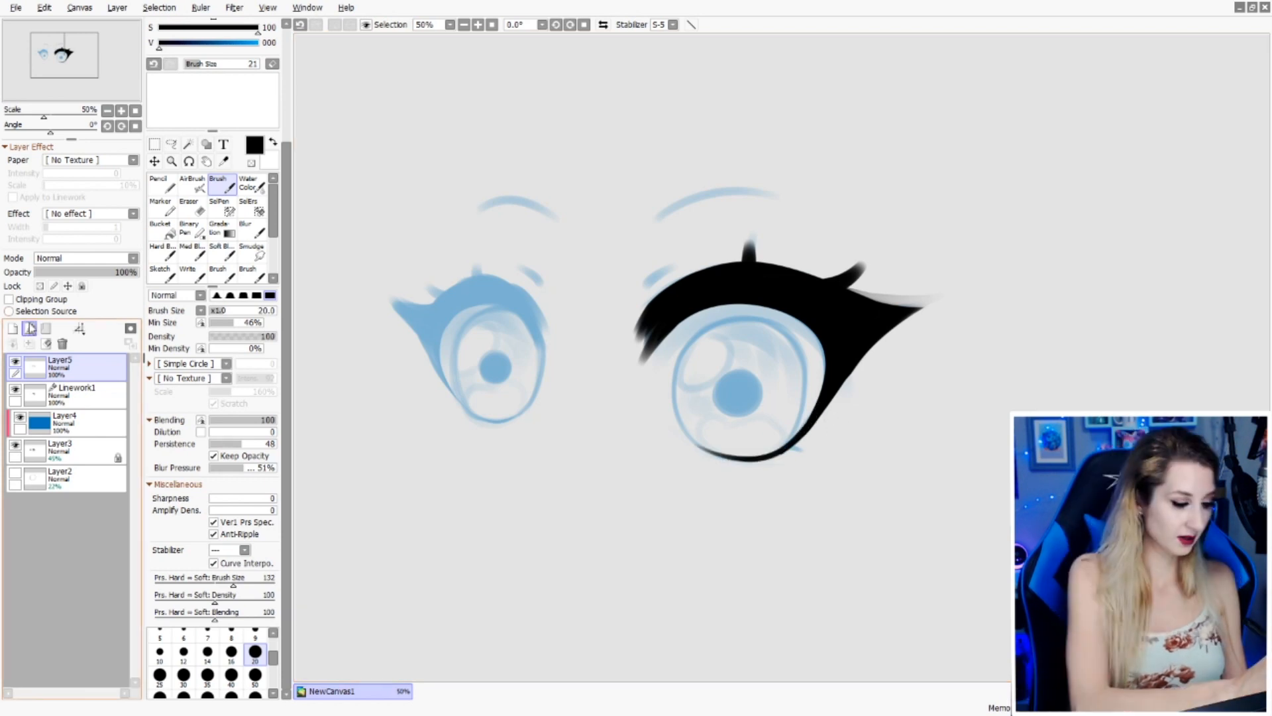
- Add a new layer above Layer5 and ink the round black outline of the near eye's iris with the Brush
{"action": "left_click", "coordinate": [13, 328]}
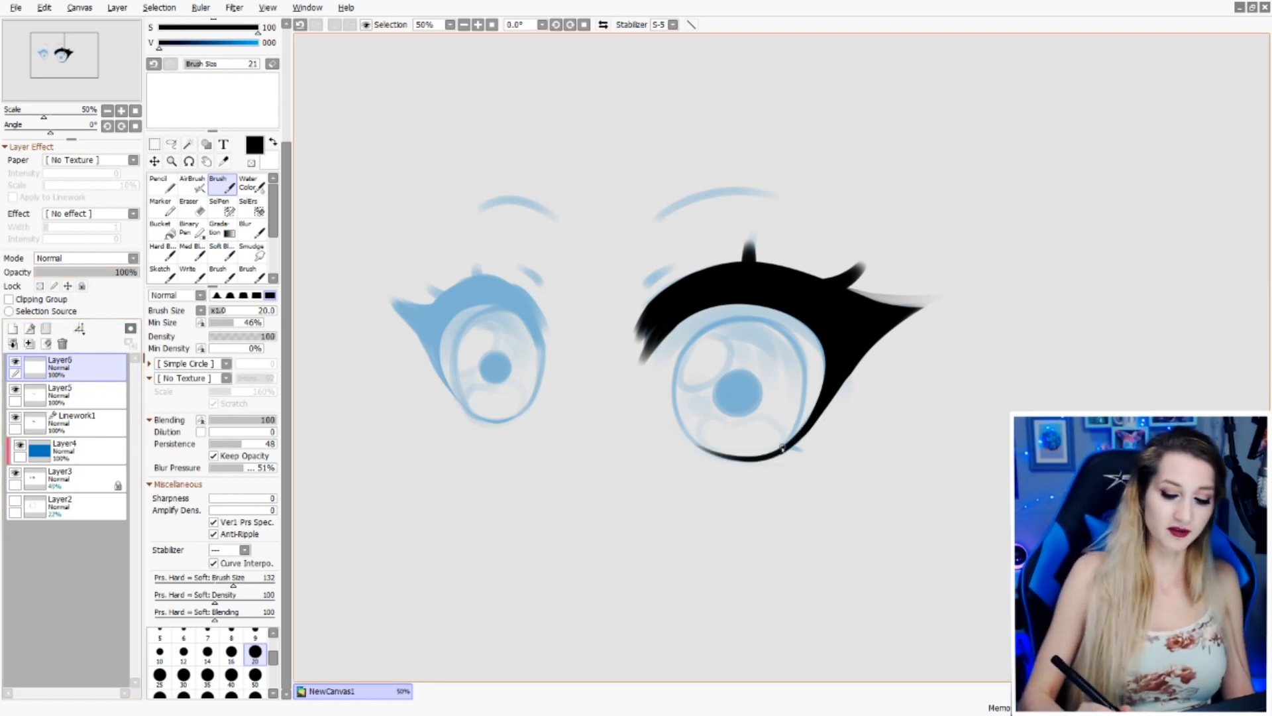
{"action": "mouse_move", "coordinate": [803, 418]}
{"action": "left_mouse_down"}
{"action": "mouse_move", "coordinate": [772, 322]}
{"action": "mouse_move", "coordinate": [676, 358]}
{"action": "mouse_move", "coordinate": [705, 457]}
{"action": "mouse_move", "coordinate": [789, 457]}
{"action": "left_mouse_up"}
{"action": "key", "text": "ctrl+z"}
{"action": "key", "text": "ctrl+z"}
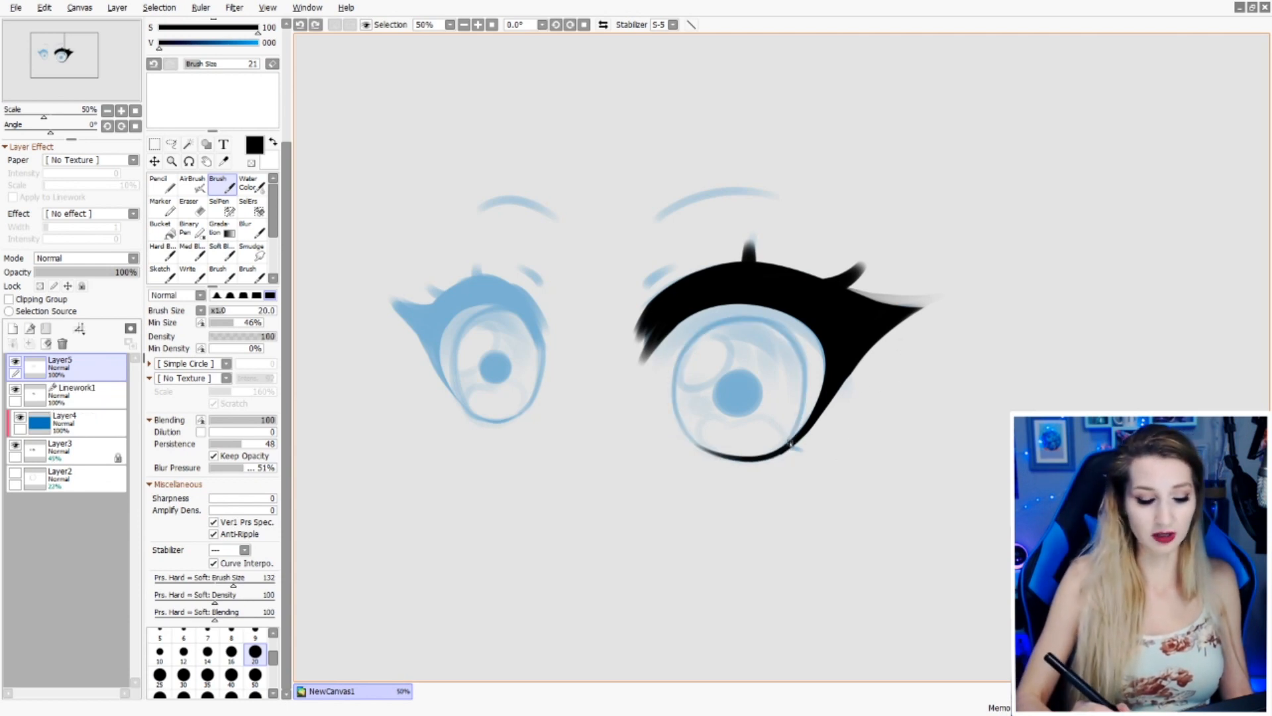
{"action": "left_click", "coordinate": [13, 328]}
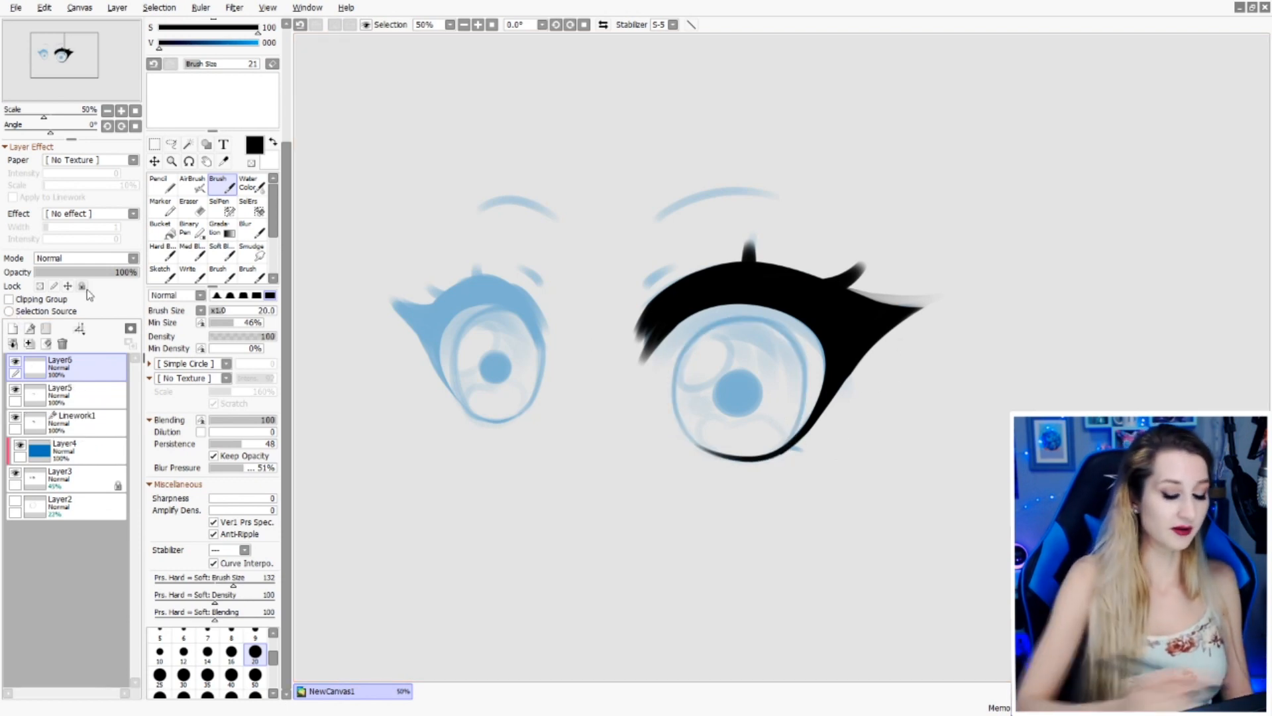
{"action": "mouse_move", "coordinate": [785, 448]}
{"action": "left_mouse_down"}
{"action": "mouse_move", "coordinate": [804, 381]}
{"action": "mouse_move", "coordinate": [792, 336]}
{"action": "left_mouse_up"}
{"action": "key", "text": "ctrl+z"}
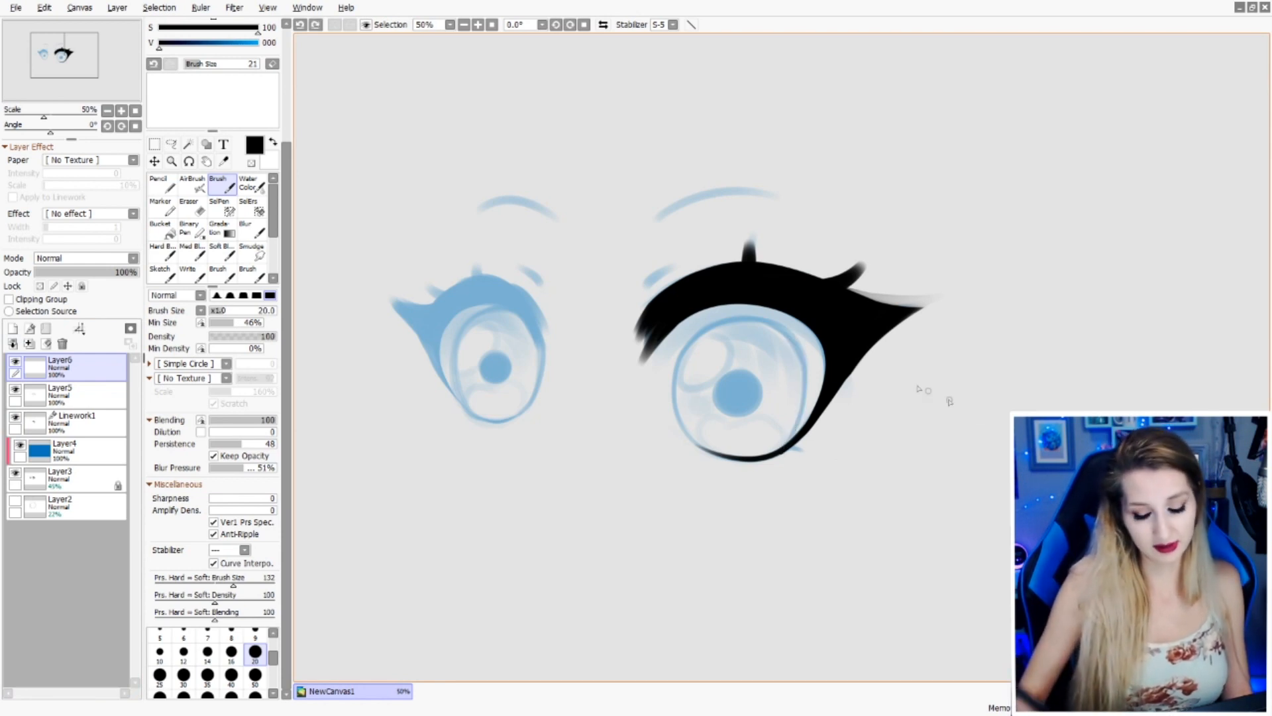
{"action": "key", "text": "ctrl+z"}
- Move Linework1 directly above Layer5, merge it down into Layer5, and check the merged layer by toggling its visibility
{"action": "left_click_drag", "start_coordinate": [96, 424], "coordinate": [98, 388]}
{"action": "left_click", "coordinate": [95, 398]}
{"action": "left_click", "coordinate": [29, 343]}
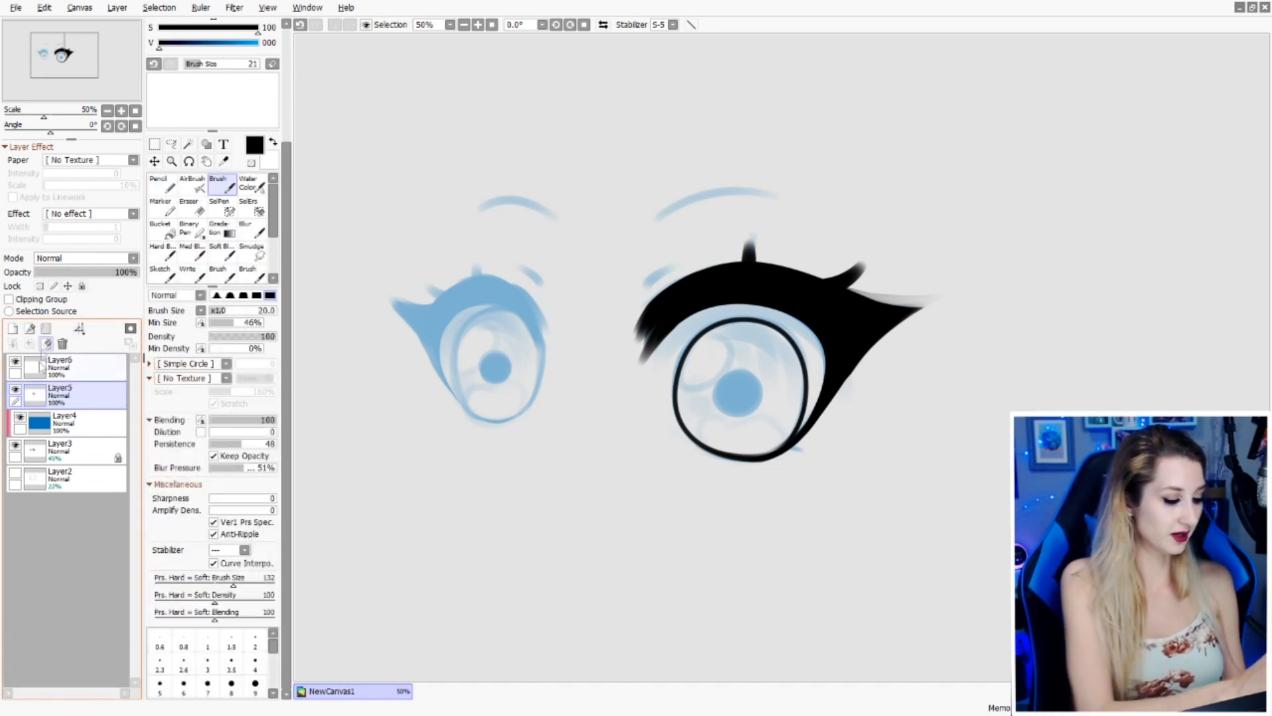
{"action": "left_click", "coordinate": [16, 389]}
{"action": "left_click", "coordinate": [15, 389]}
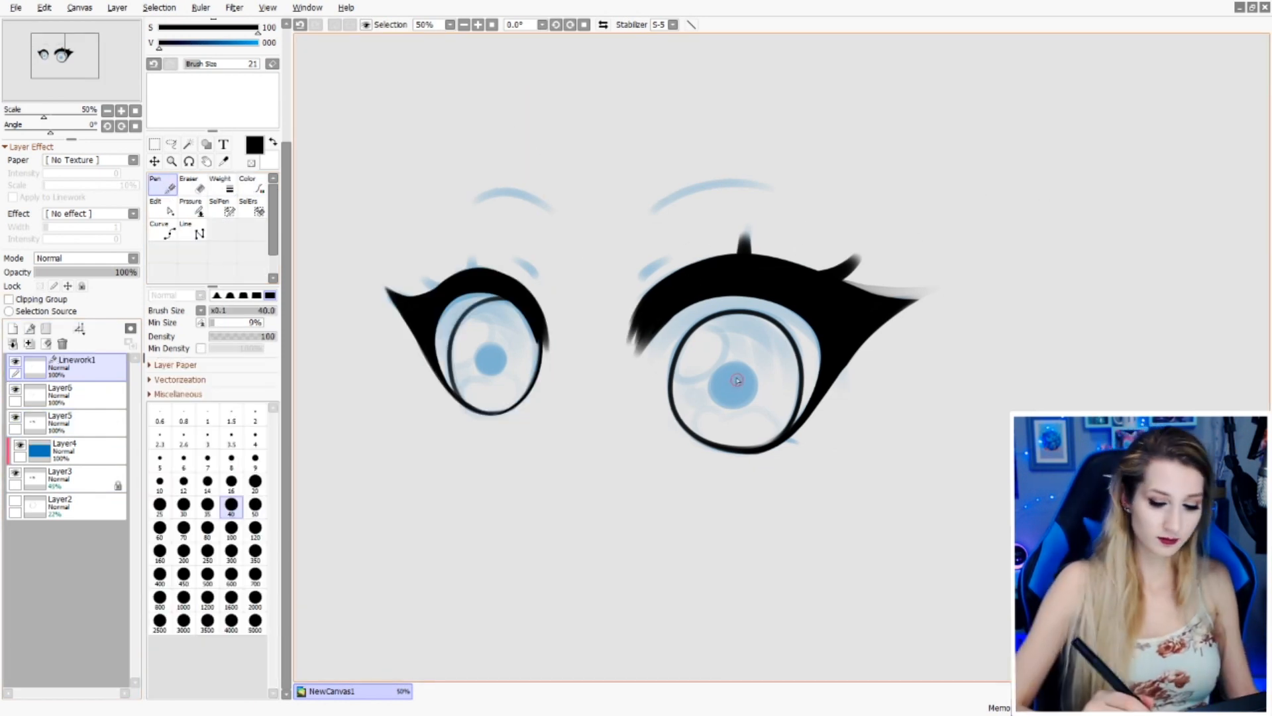
- Outline the pupils of both eyes in black on the new Linework1 layer with the Pen at size 16
{"action": "left_click", "coordinate": [231, 481]}
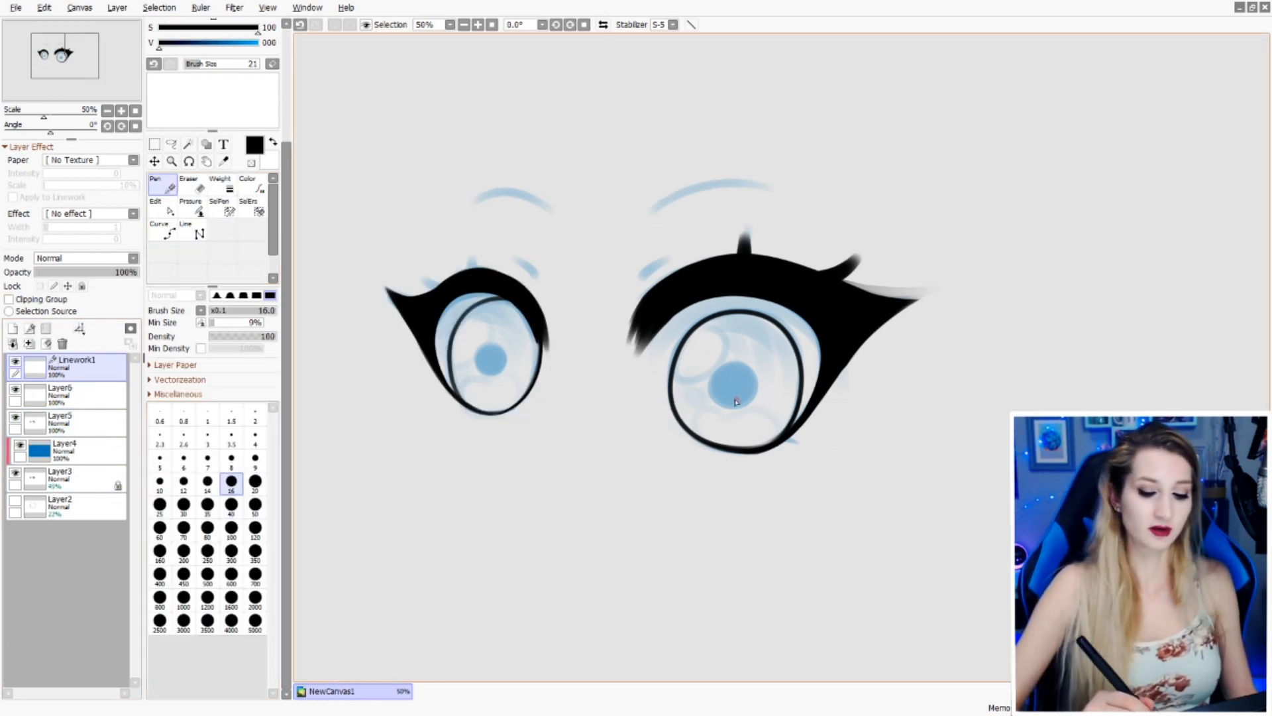
{"action": "mouse_move", "coordinate": [707, 374]}
{"action": "left_mouse_down"}
{"action": "mouse_move", "coordinate": [731, 353]}
{"action": "mouse_move", "coordinate": [758, 404]}
{"action": "left_mouse_up"}
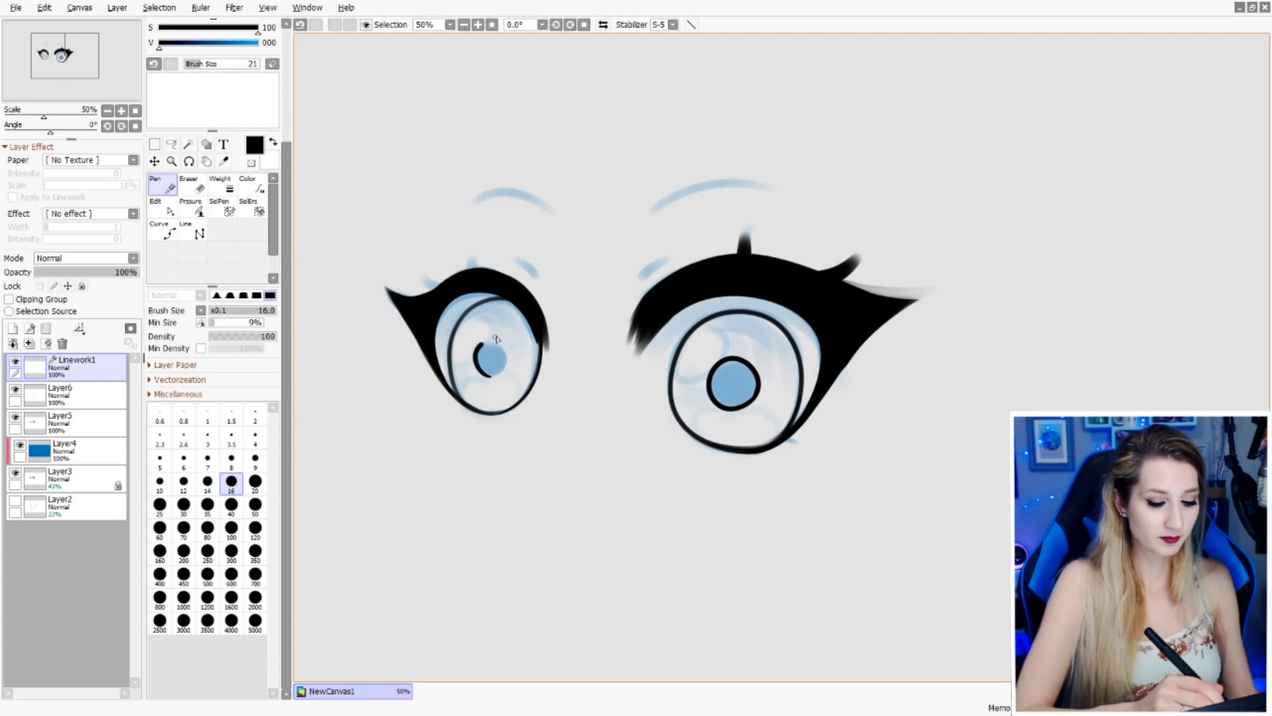
{"action": "key", "text": "ctrl+z"}
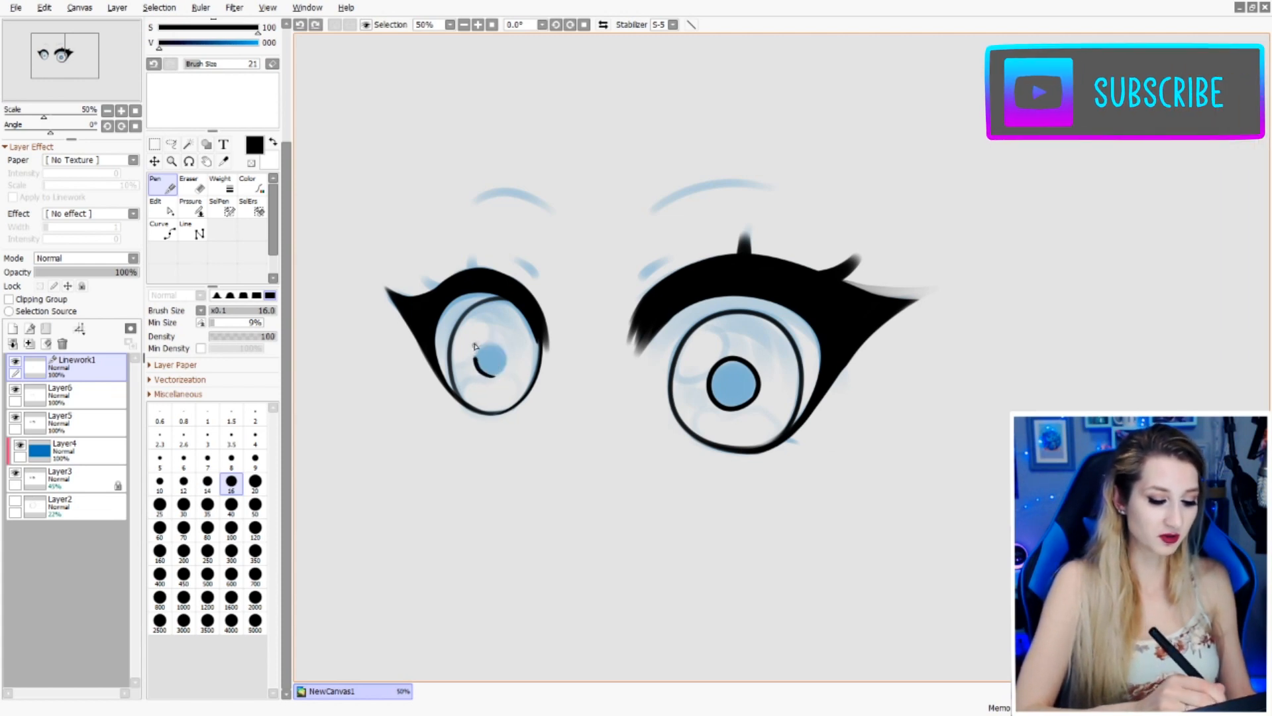
{"action": "key", "text": "ctrl+z"}
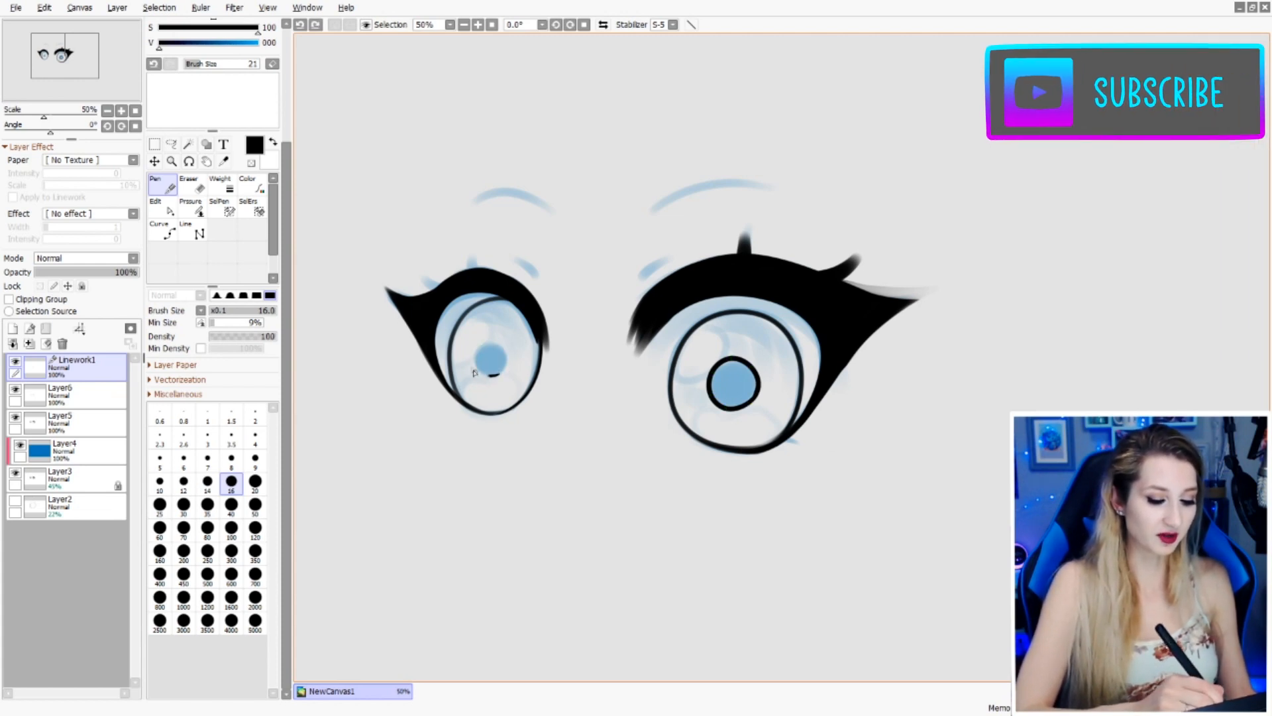
{"action": "left_click_drag", "start_coordinate": [501, 373], "coordinate": [475, 362]}
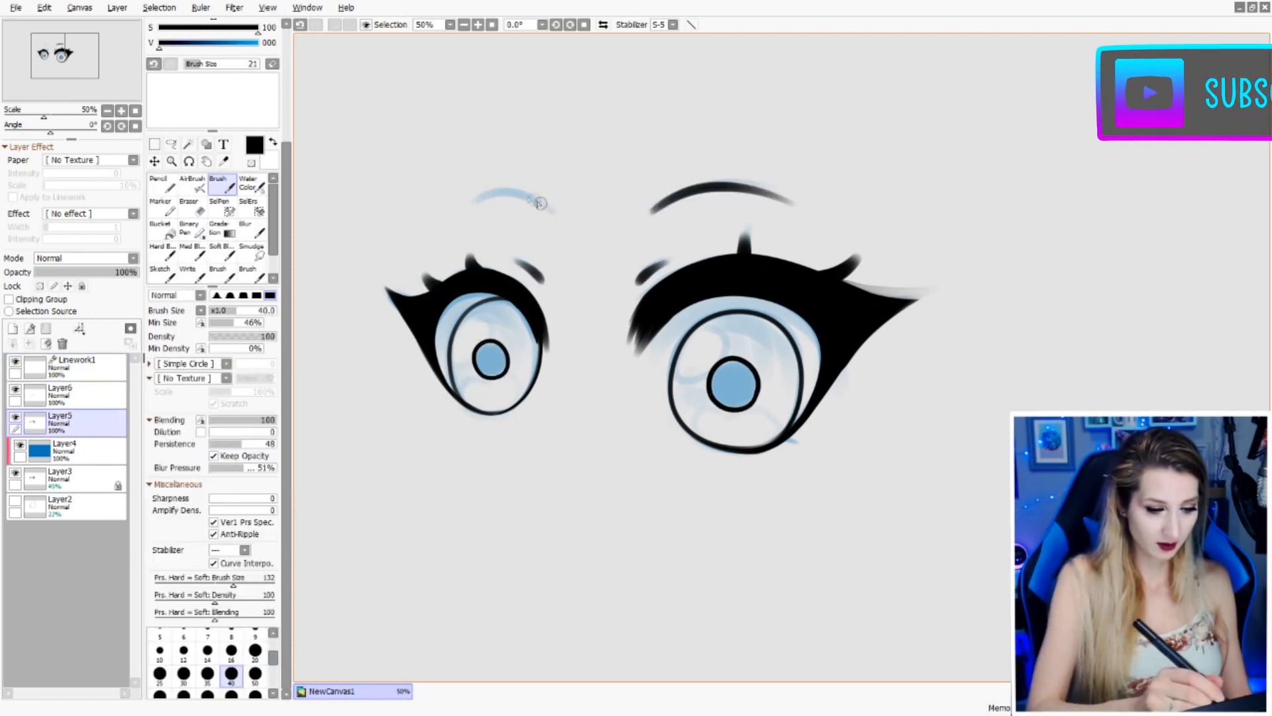
{"action": "mouse_move", "coordinate": [543, 205]}
{"action": "left_mouse_down"}
{"action": "mouse_move", "coordinate": [456, 200]}
{"action": "mouse_move", "coordinate": [520, 194]}
{"action": "mouse_move", "coordinate": [458, 204]}
{"action": "left_mouse_up"}
{"action": "key", "text": "ctrl+z"}
{"action": "key", "text": "ctrl+z"}
{"action": "left_click_drag", "start_coordinate": [550, 210], "coordinate": [441, 207]}
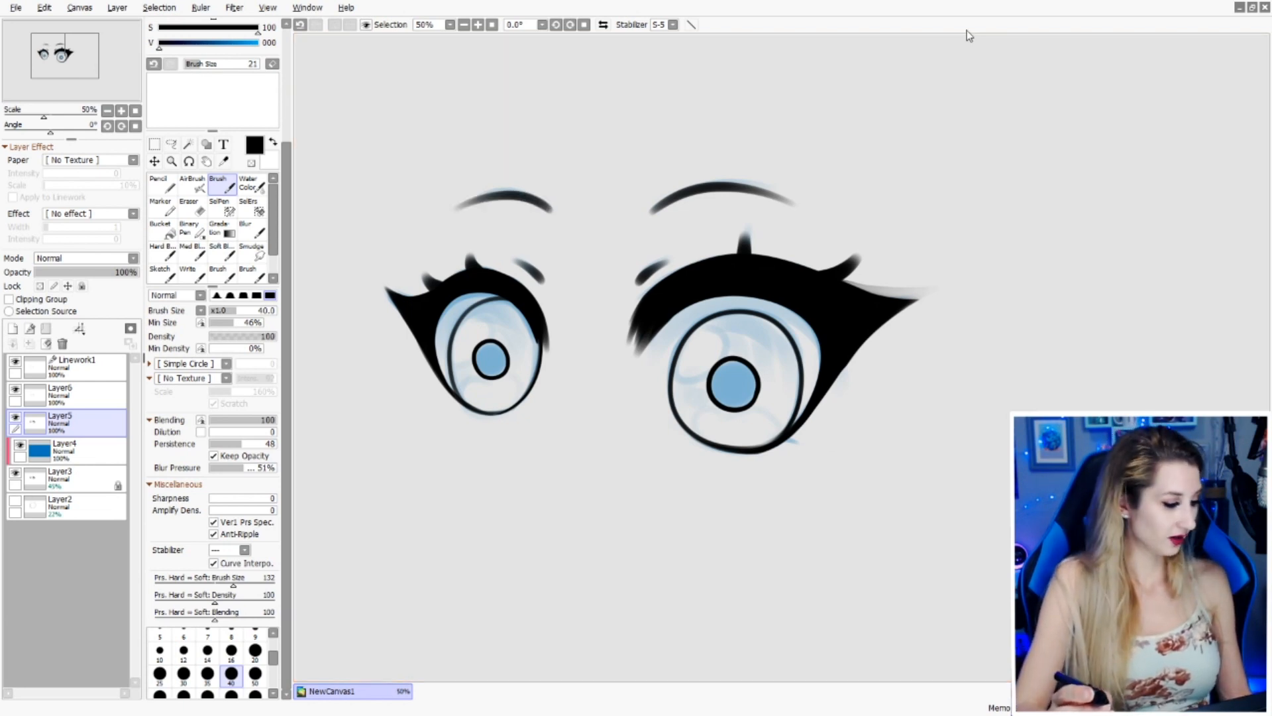
{"action": "key", "text": "ctrl+z"}
- Ink the far eye's eyebrow on Layer5 as a thin tapered arc with the Pencil at size 16
{"action": "key", "text": "n"}
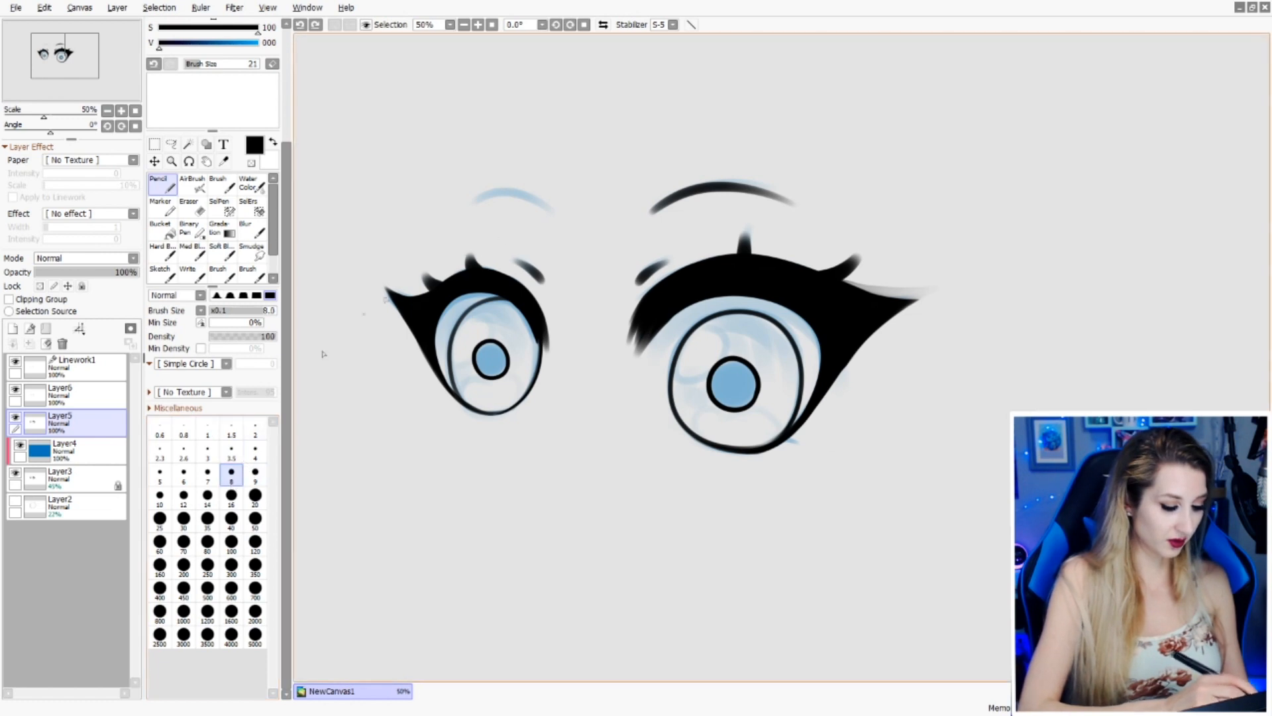
{"action": "key", "text": "bracketright"}
{"action": "key", "text": "bracketright"}
{"action": "key", "text": "bracketright"}
{"action": "key", "text": "bracketright"}
{"action": "key", "text": "bracketright"}
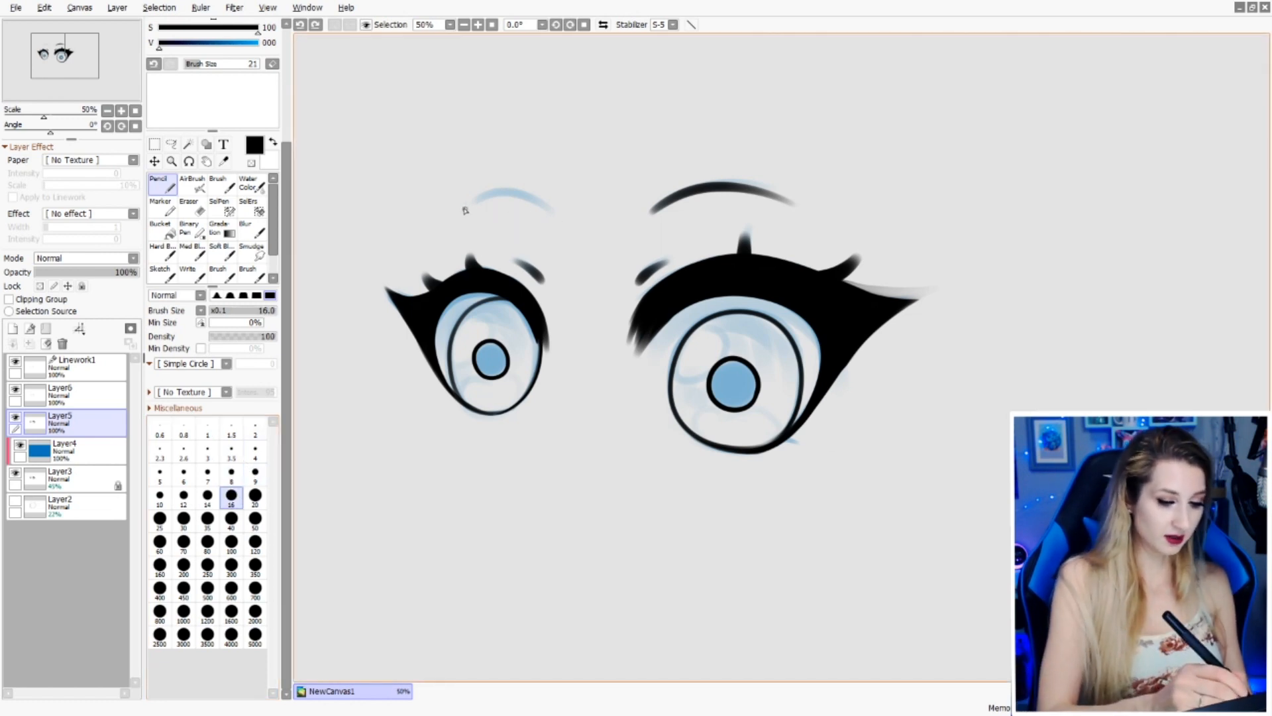
{"action": "left_click_drag", "start_coordinate": [465, 207], "coordinate": [554, 216]}
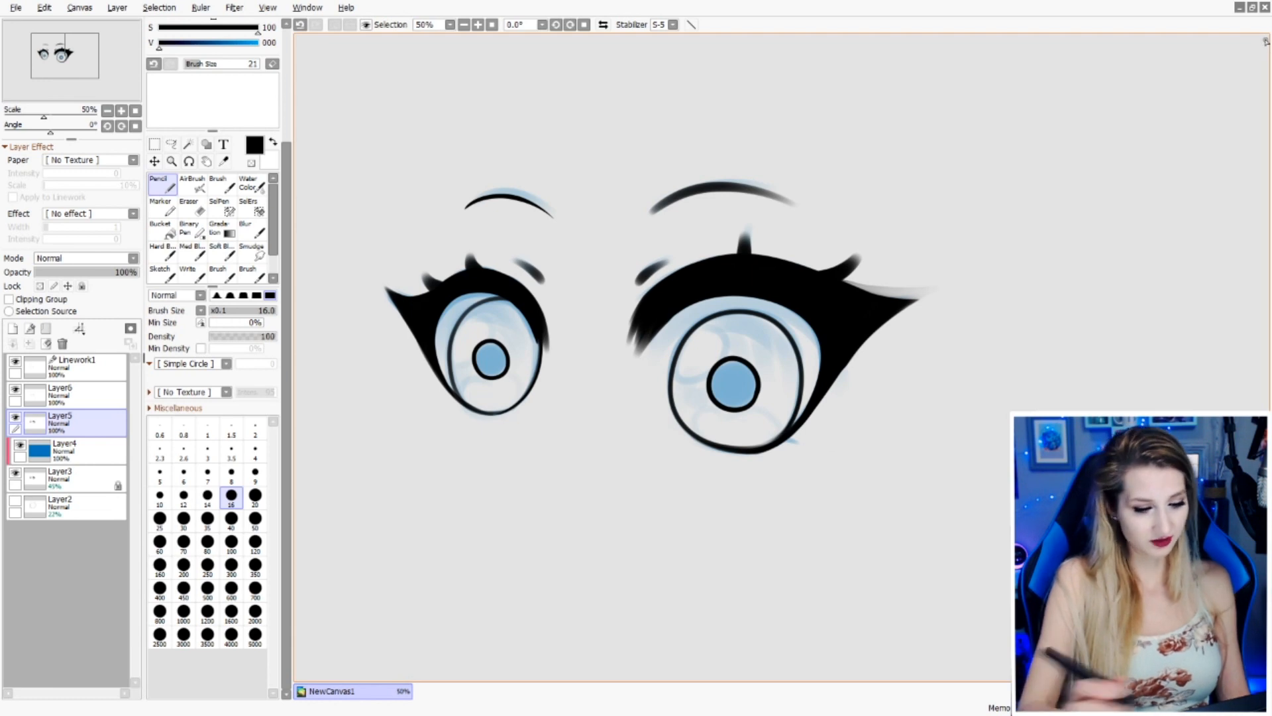
- Erase the near eye's soft eyebrow and redraw it as a thin tapered arc with the Pencil at size 16
{"action": "key", "text": "e"}
{"action": "mouse_move", "coordinate": [648, 208]}
{"action": "left_mouse_down"}
{"action": "mouse_move", "coordinate": [798, 193]}
{"action": "mouse_move", "coordinate": [665, 188]}
{"action": "mouse_move", "coordinate": [716, 177]}
{"action": "left_mouse_up"}
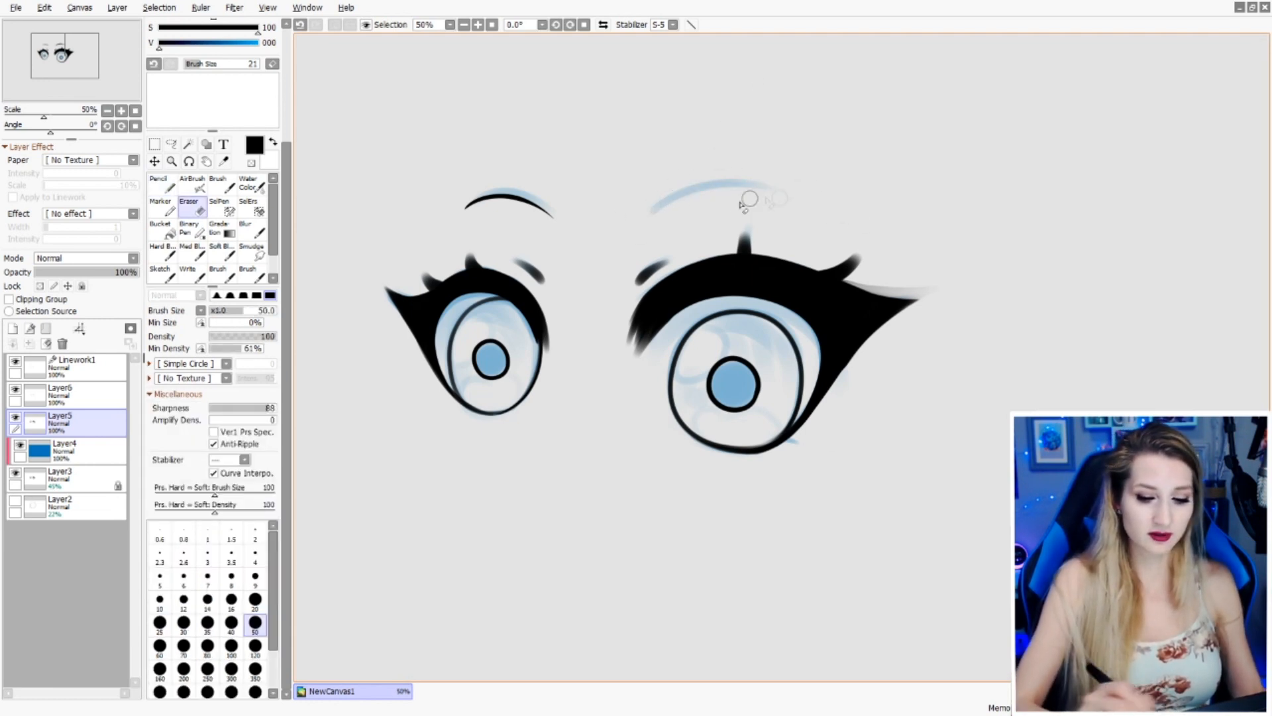
{"action": "key", "text": "n"}
{"action": "left_click_drag", "start_coordinate": [651, 213], "coordinate": [787, 203]}
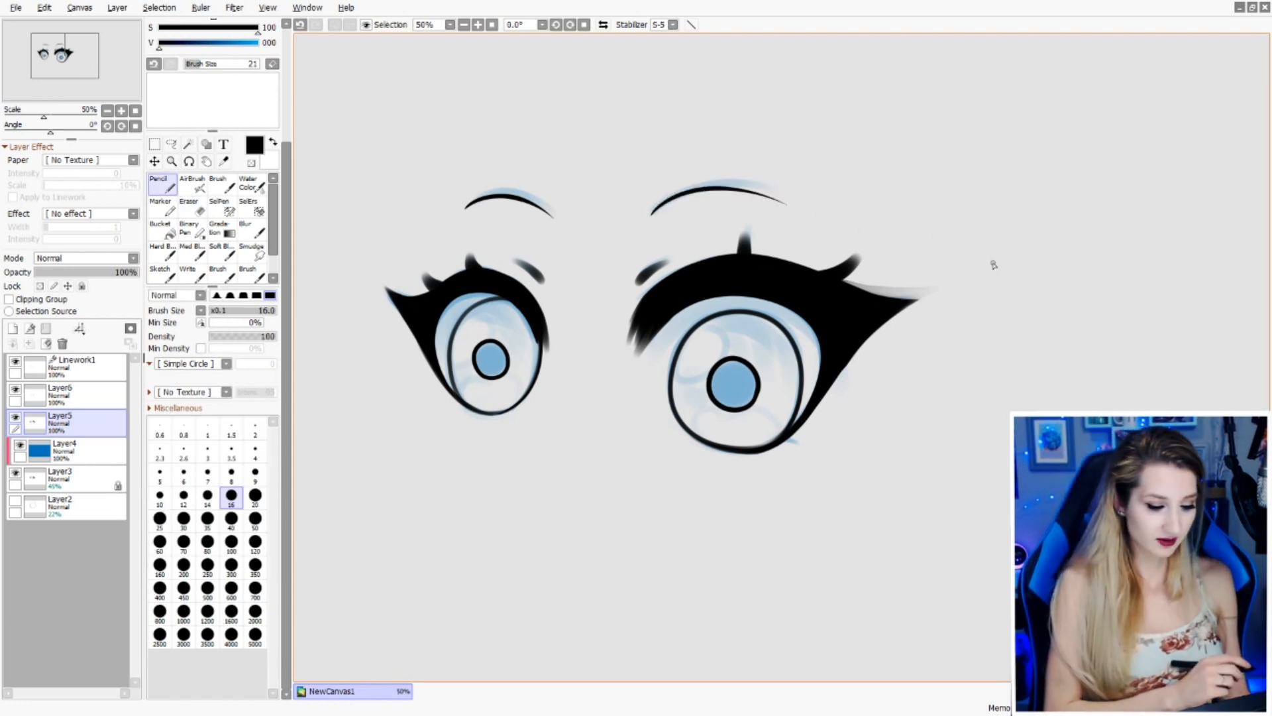
- Hide the Layer3 sketch, and group Linework1, Linework2 and Layer5 in a folder named "eyes lw"
{"action": "left_click", "coordinate": [15, 473]}
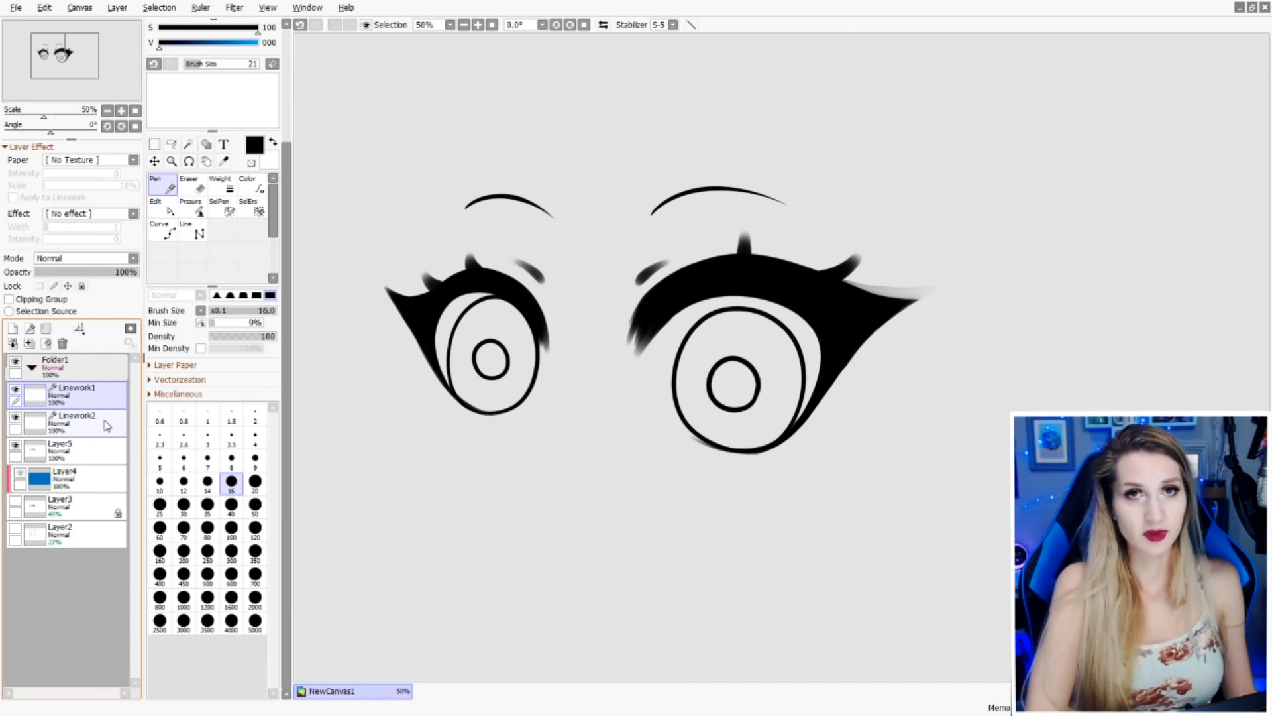
{"action": "left_click", "coordinate": [103, 447], "text": "shift"}
{"action": "left_click_drag", "start_coordinate": [102, 410], "coordinate": [104, 366]}
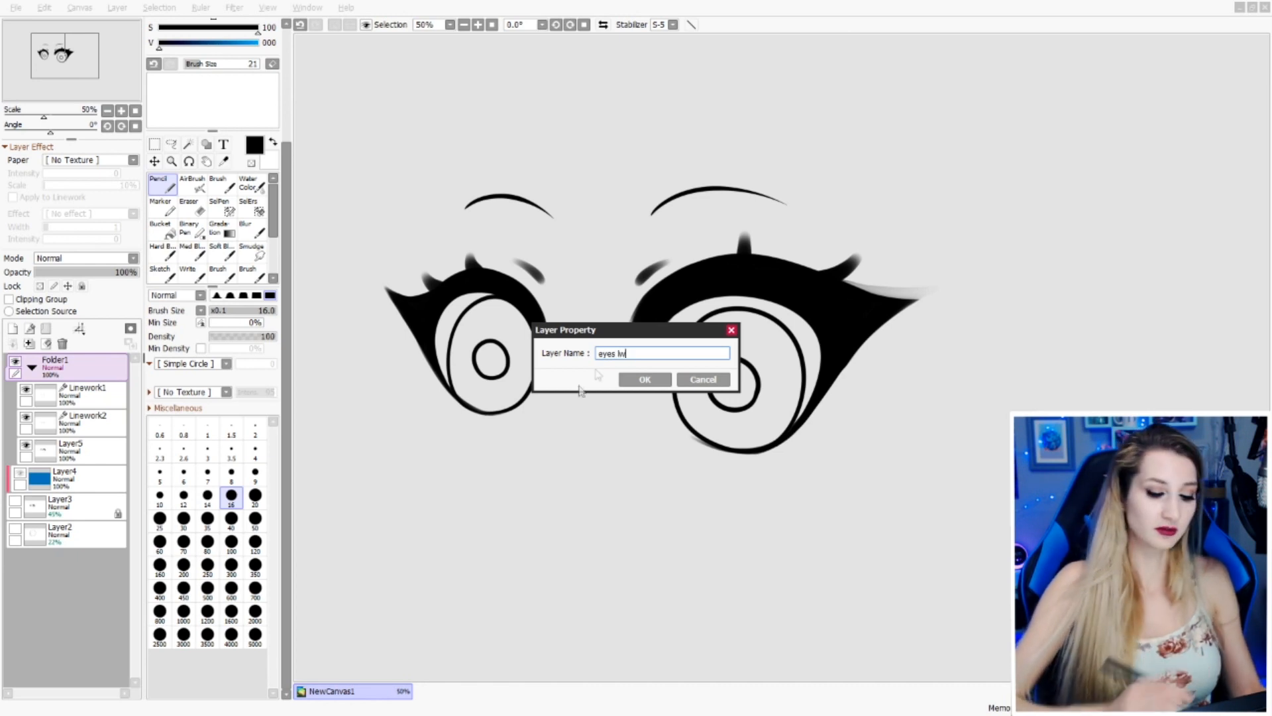
{"action": "key", "text": "Return"}
{"action": "left_click", "coordinate": [26, 446]}
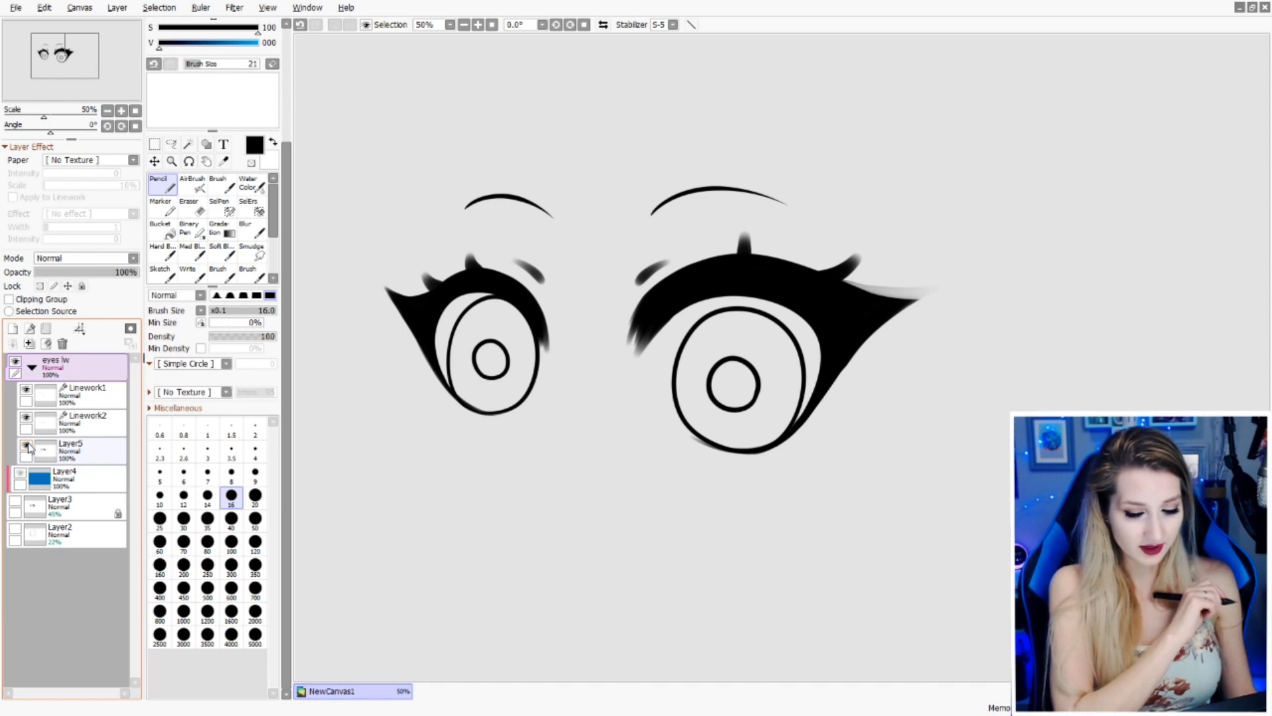
- Make the eyes lw folder the selection source, and create a new folder containing an empty layer beneath it
{"action": "left_click_drag", "start_coordinate": [600, 284], "coordinate": [611, 315]}
{"action": "left_click", "coordinate": [44, 310]}
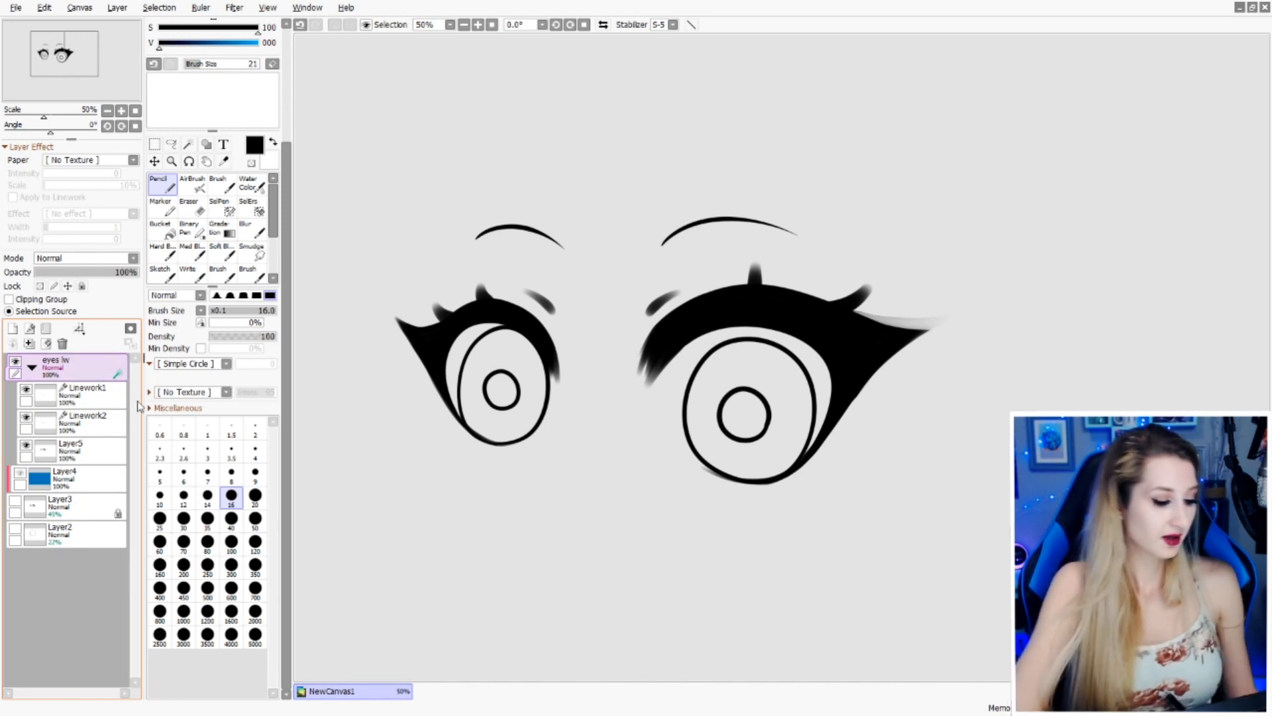
{"action": "left_click", "coordinate": [99, 481]}
{"action": "left_click", "coordinate": [46, 329]}
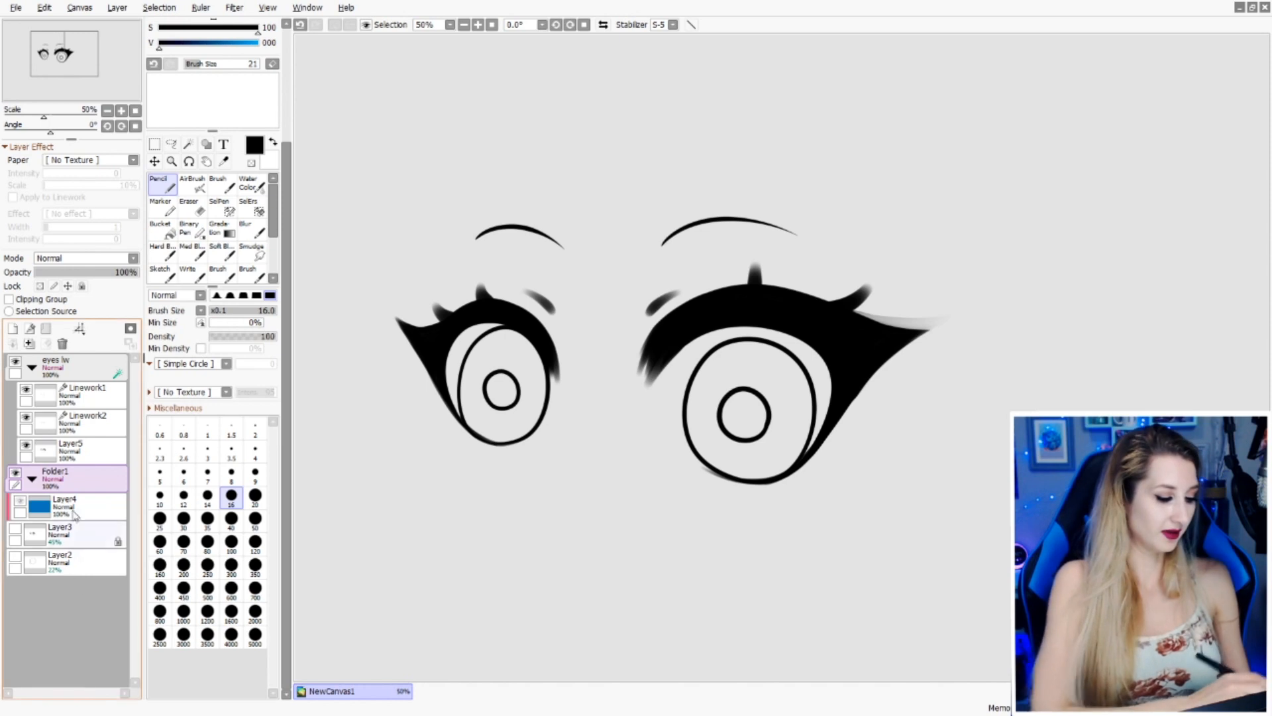
{"action": "left_click", "coordinate": [12, 328]}
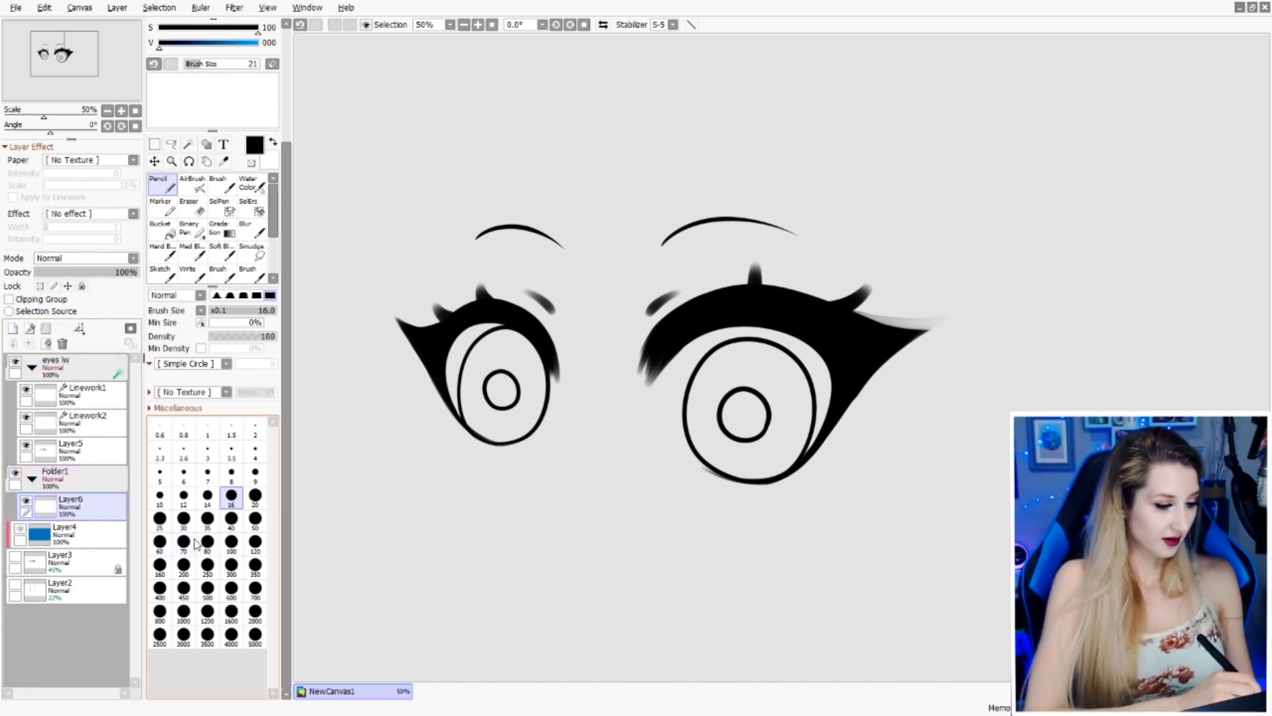
- Set the Bucket's selection source to Specified Layer and its range of transparency to 131
{"action": "left_click", "coordinate": [162, 229]}
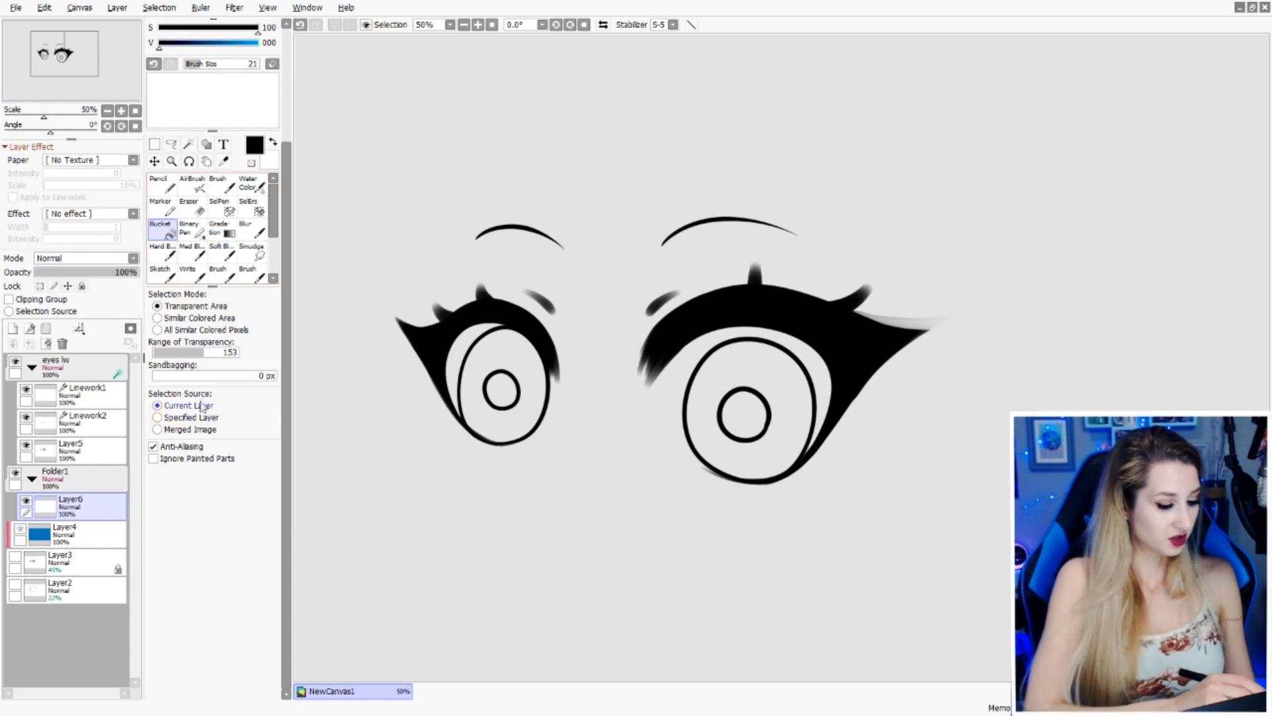
{"action": "left_click", "coordinate": [189, 417]}
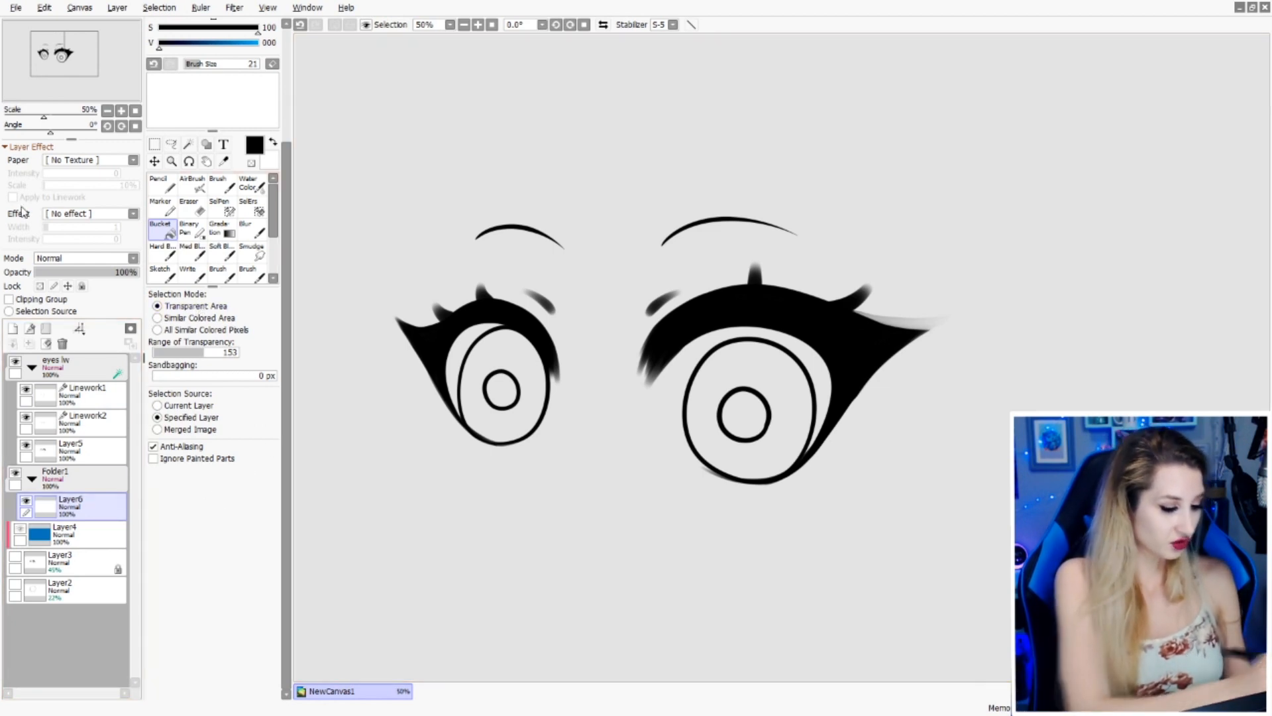
{"action": "left_click", "coordinate": [194, 353]}
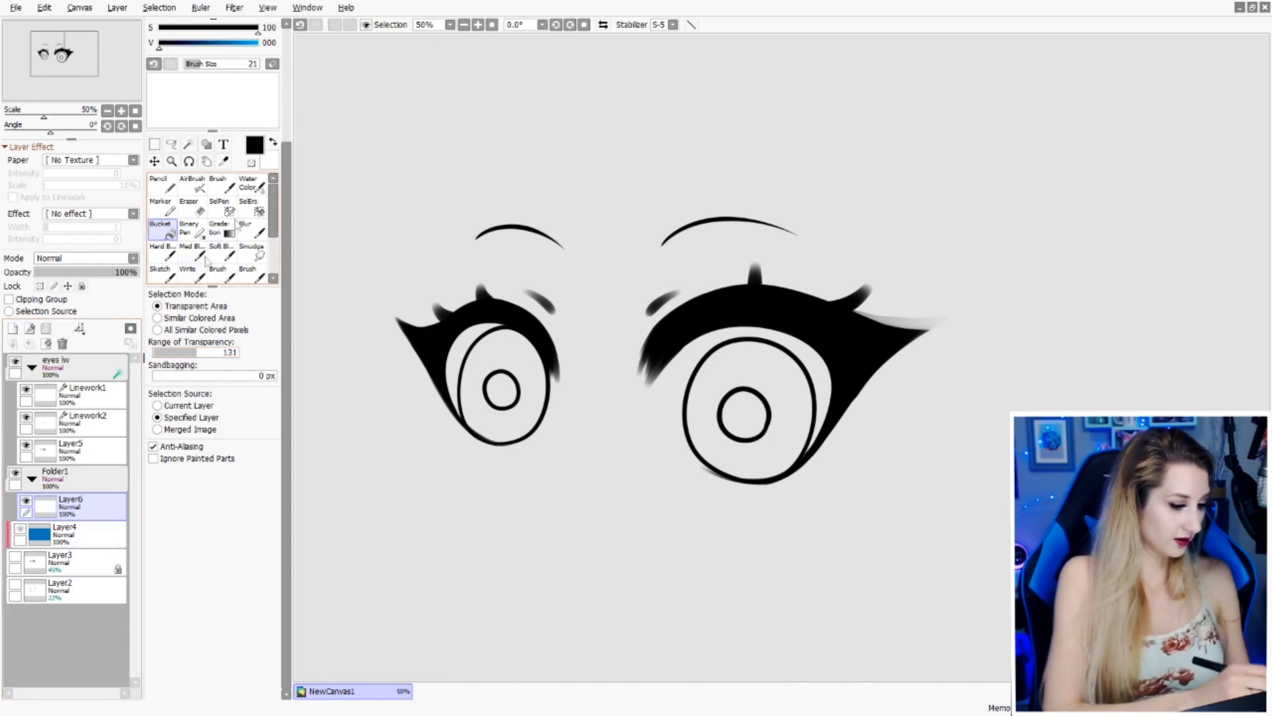
- Switch the drawing colour to white and fill the far eye's sclera beside the iris on Layer6
{"action": "left_click", "coordinate": [290, 100]}
{"action": "key", "text": "x"}
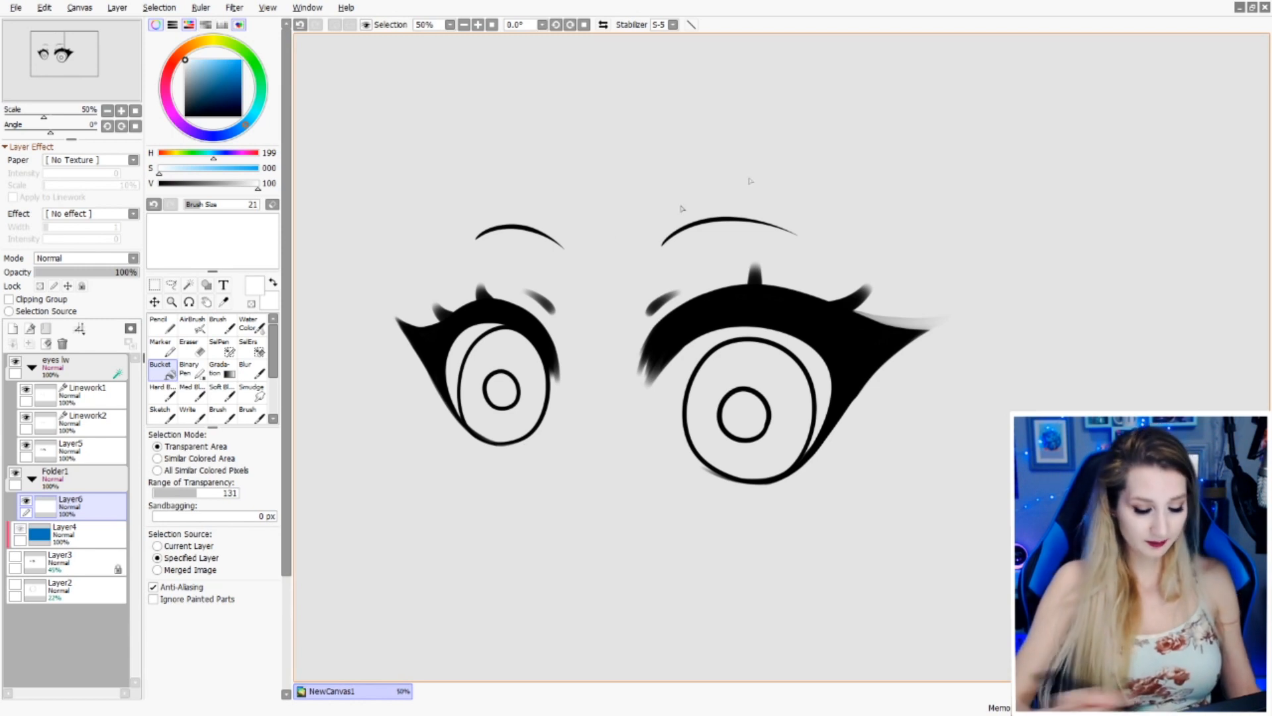
{"action": "left_click", "coordinate": [475, 338]}
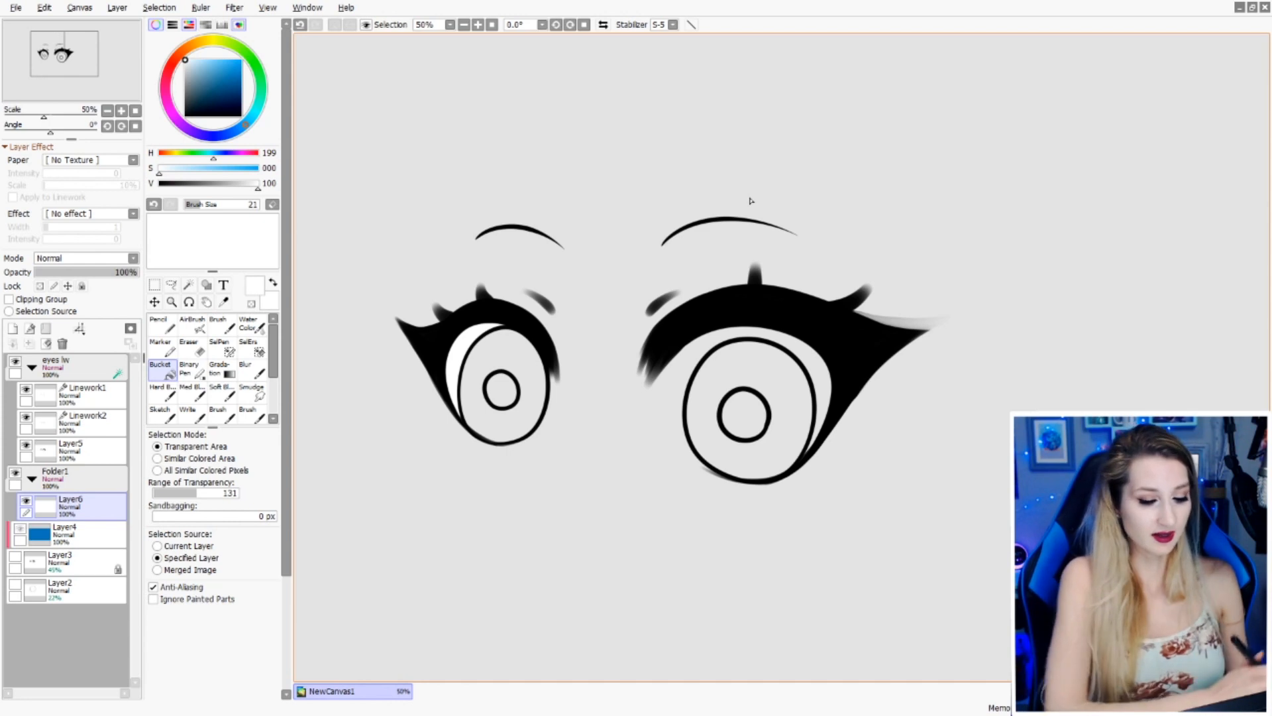
- Paint the near eye's sclera white around the iris on Layer6 with the Pencil at size 50
{"action": "key", "text": "n"}
{"action": "left_click_drag", "start_coordinate": [794, 306], "coordinate": [719, 229]}
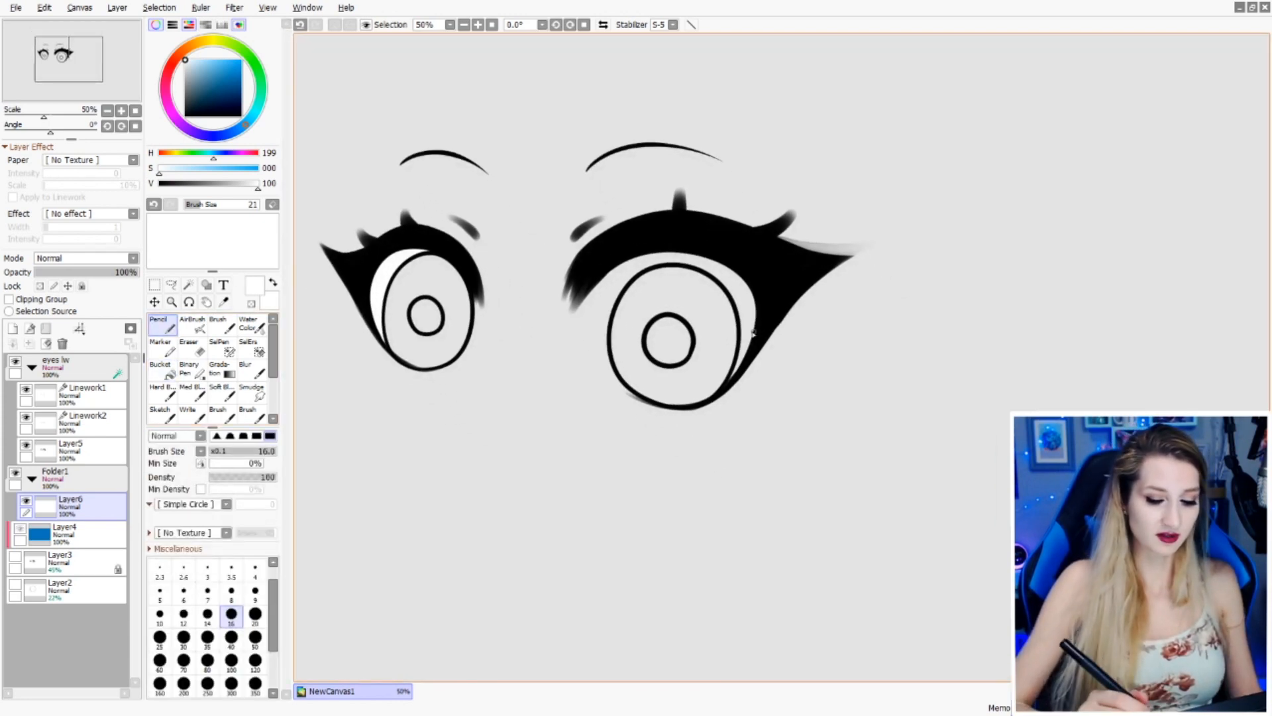
{"action": "left_click", "coordinate": [255, 637]}
{"action": "mouse_move", "coordinate": [730, 376]}
{"action": "left_mouse_down"}
{"action": "mouse_move", "coordinate": [748, 343]}
{"action": "mouse_move", "coordinate": [740, 280]}
{"action": "mouse_move", "coordinate": [751, 331]}
{"action": "mouse_move", "coordinate": [702, 264]}
{"action": "left_mouse_up"}
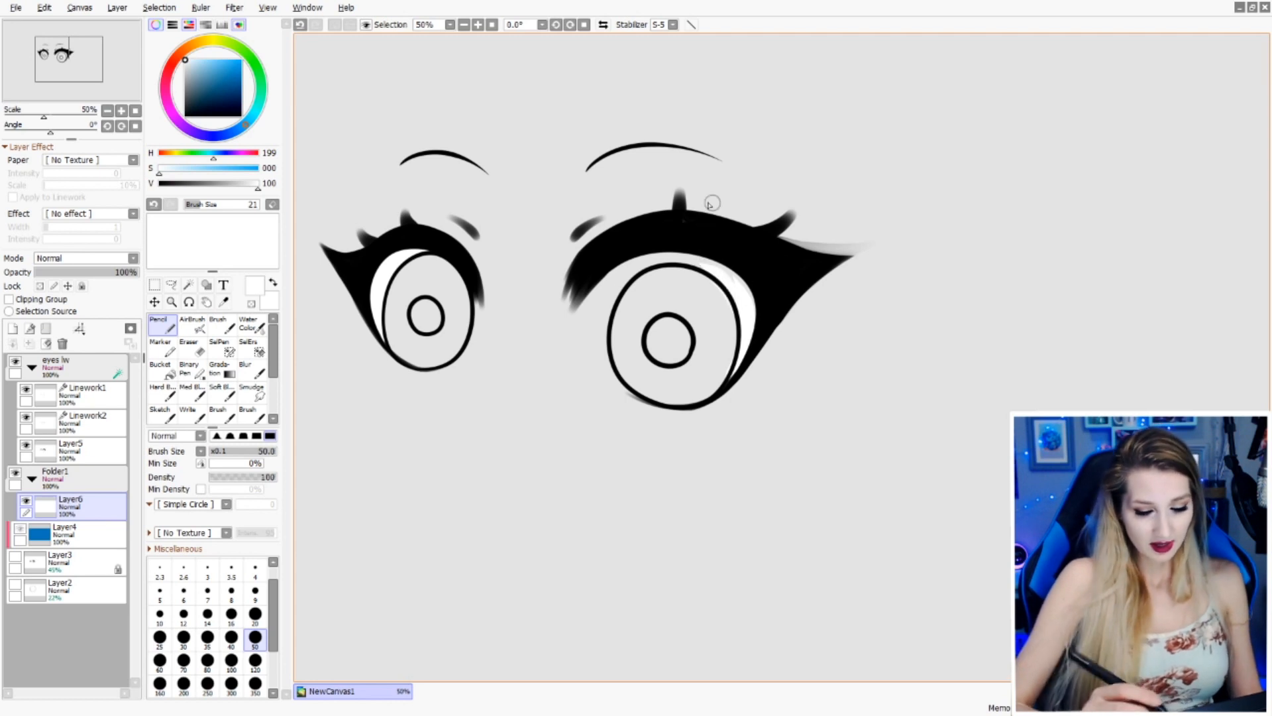
{"action": "mouse_move", "coordinate": [609, 268]}
{"action": "left_mouse_down"}
{"action": "mouse_move", "coordinate": [587, 326]}
{"action": "mouse_move", "coordinate": [605, 378]}
{"action": "mouse_move", "coordinate": [637, 400]}
{"action": "mouse_move", "coordinate": [689, 397]}
{"action": "left_mouse_up"}
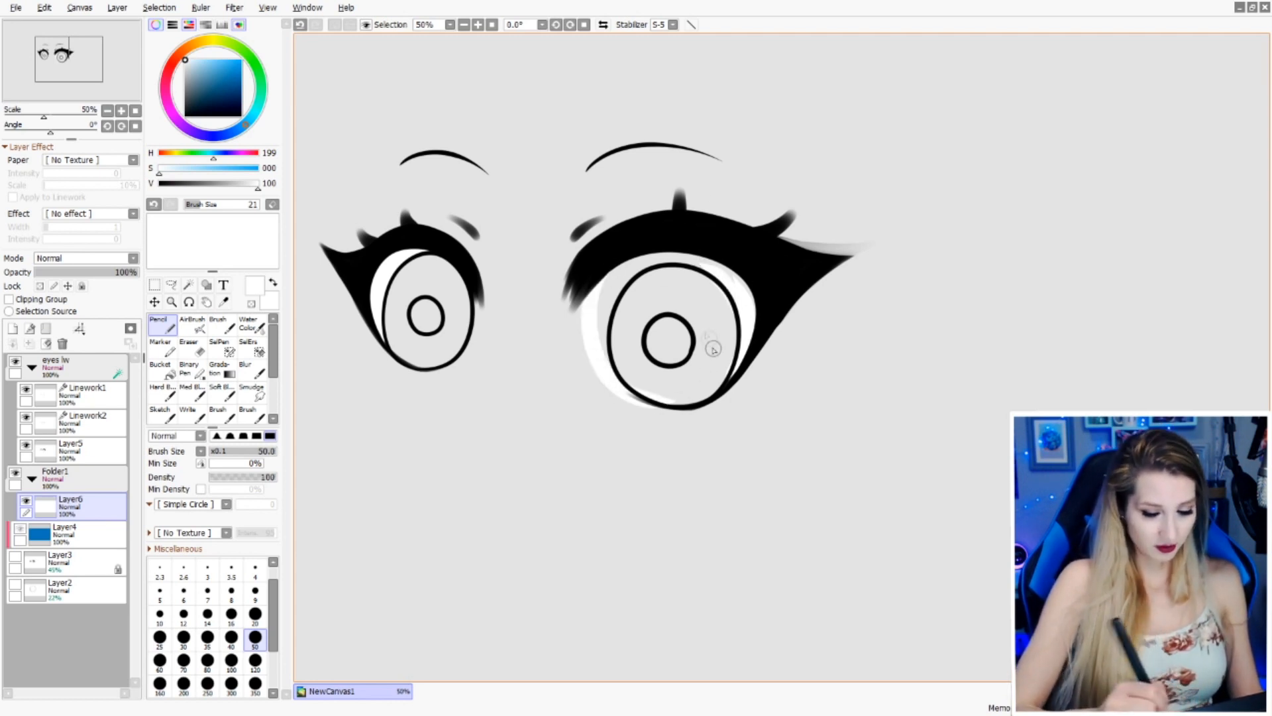
{"action": "mouse_move", "coordinate": [612, 364]}
{"action": "left_mouse_down"}
{"action": "mouse_move", "coordinate": [609, 281]}
{"action": "mouse_move", "coordinate": [611, 326]}
{"action": "mouse_move", "coordinate": [594, 307]}
{"action": "mouse_move", "coordinate": [670, 254]}
{"action": "mouse_move", "coordinate": [604, 314]}
{"action": "mouse_move", "coordinate": [670, 235]}
{"action": "mouse_move", "coordinate": [619, 364]}
{"action": "mouse_move", "coordinate": [631, 392]}
{"action": "mouse_move", "coordinate": [658, 401]}
{"action": "mouse_move", "coordinate": [605, 371]}
{"action": "mouse_move", "coordinate": [585, 336]}
{"action": "mouse_move", "coordinate": [587, 291]}
{"action": "mouse_move", "coordinate": [691, 230]}
{"action": "mouse_move", "coordinate": [682, 260]}
{"action": "mouse_move", "coordinate": [622, 309]}
{"action": "mouse_move", "coordinate": [625, 276]}
{"action": "mouse_move", "coordinate": [733, 270]}
{"action": "mouse_move", "coordinate": [671, 269]}
{"action": "mouse_move", "coordinate": [696, 256]}
{"action": "mouse_move", "coordinate": [752, 295]}
{"action": "mouse_move", "coordinate": [730, 371]}
{"action": "left_mouse_up"}
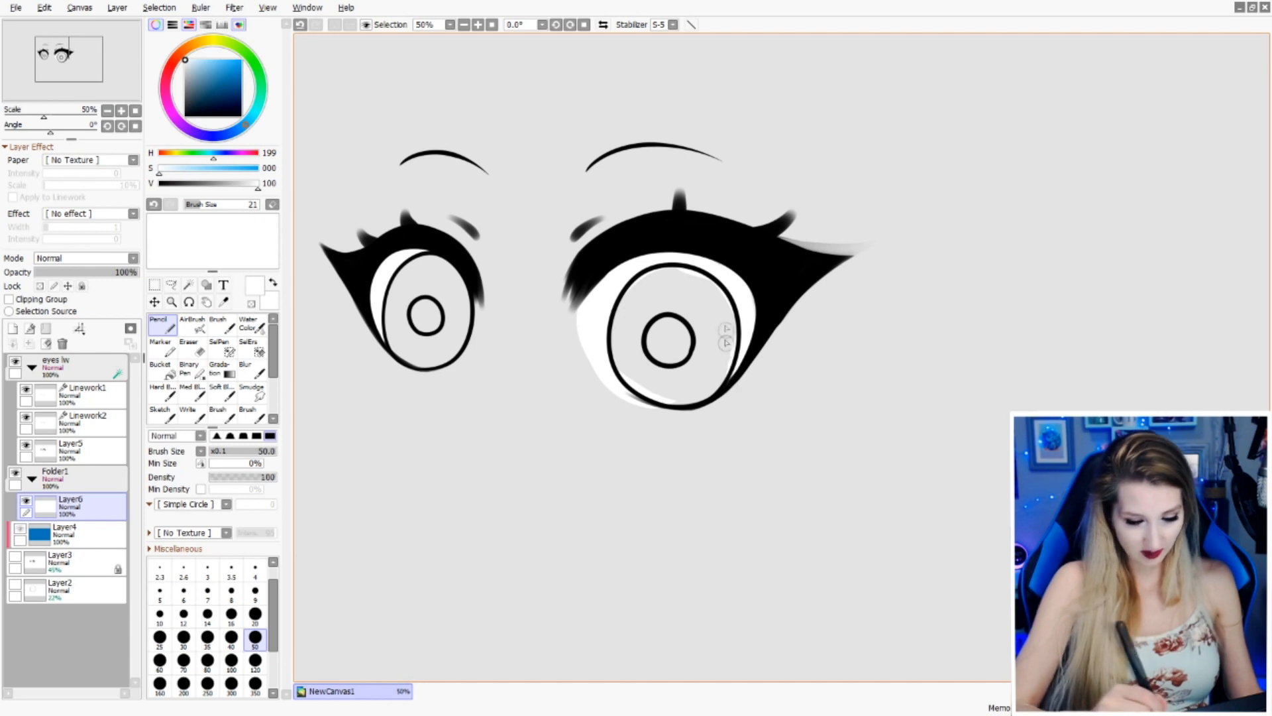
- Trim the white overspill along the near eye's lower inner edge using the transparent colour
{"action": "key", "text": "c"}
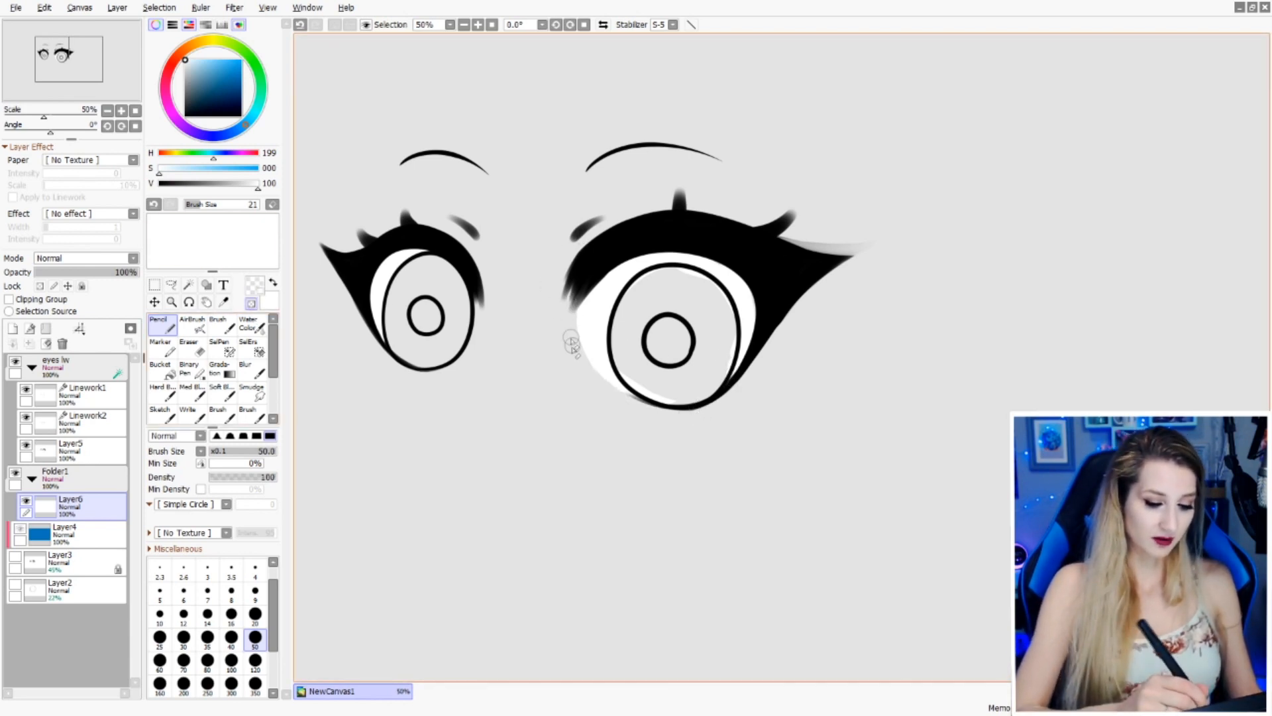
{"action": "mouse_move", "coordinate": [574, 321]}
{"action": "left_mouse_down"}
{"action": "mouse_move", "coordinate": [589, 361]}
{"action": "mouse_move", "coordinate": [656, 411]}
{"action": "left_mouse_up"}
{"action": "key", "text": "ctrl+z"}
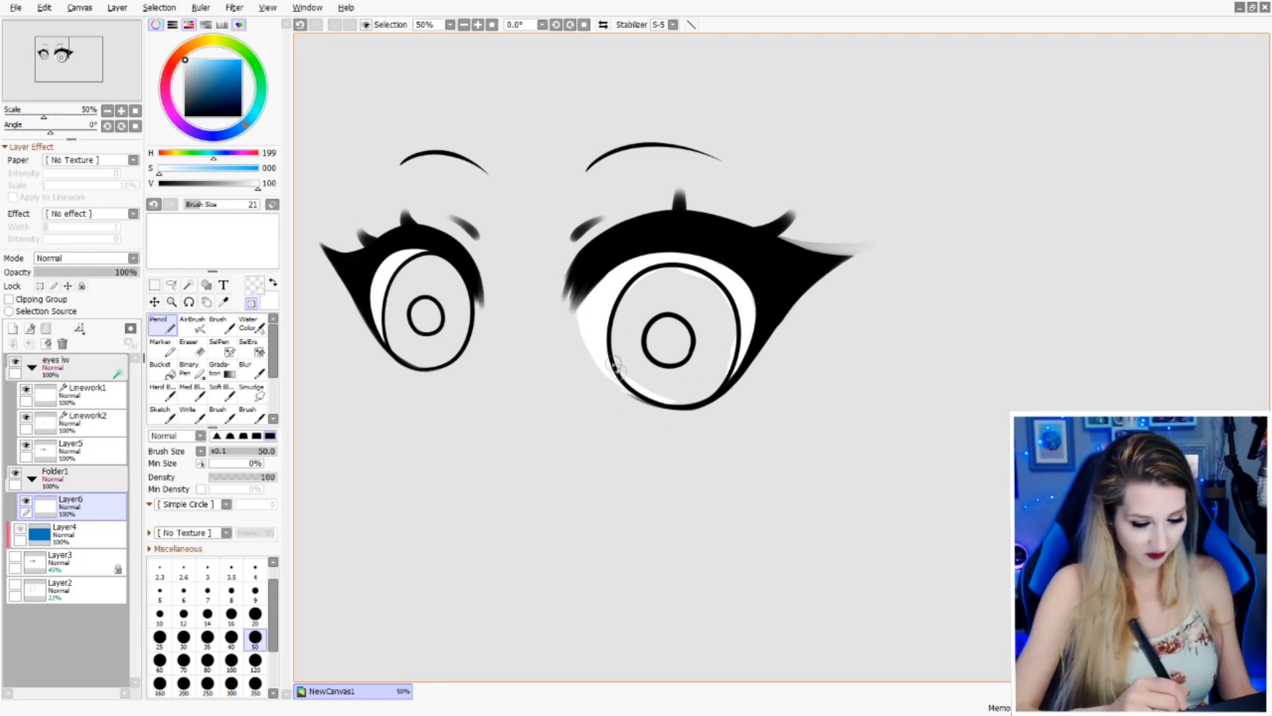
- Add a new layer above Layer6 and fill both irises with a medium purple, hue 281, saturation 49, value 84
{"action": "left_click", "coordinate": [13, 328]}
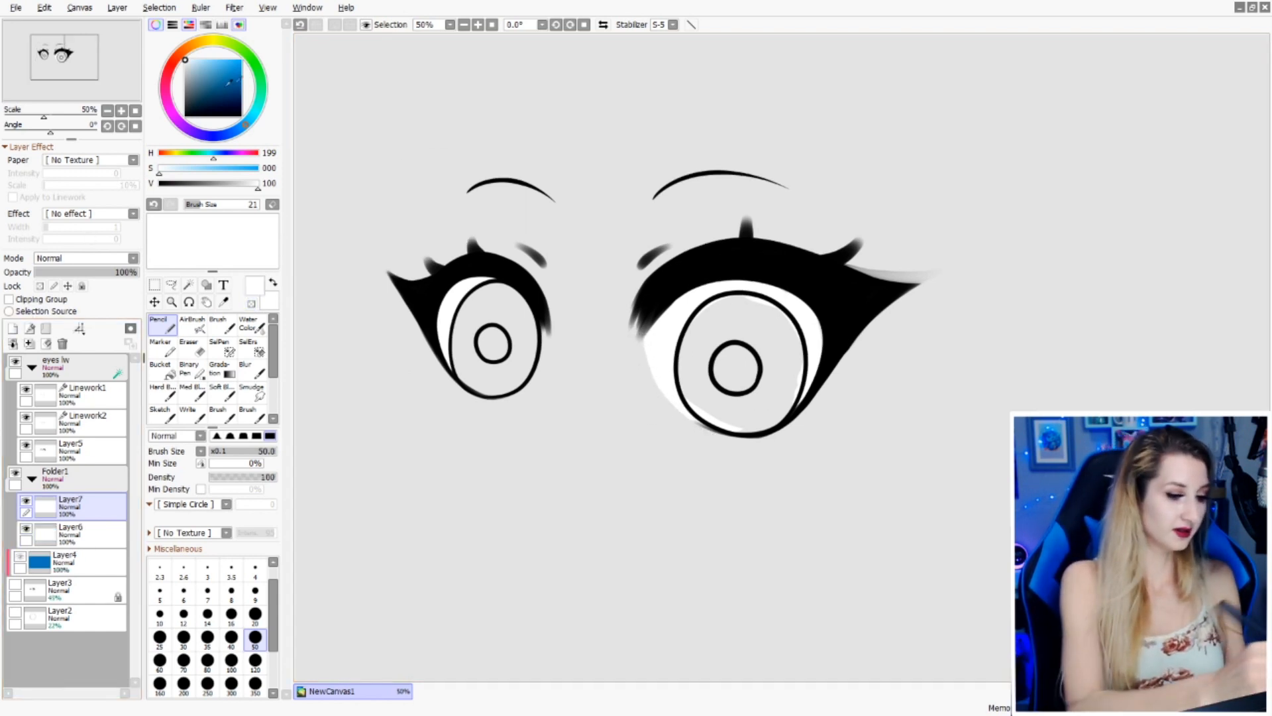
{"action": "left_click", "coordinate": [183, 125]}
{"action": "left_click_drag", "start_coordinate": [220, 77], "coordinate": [213, 68]}
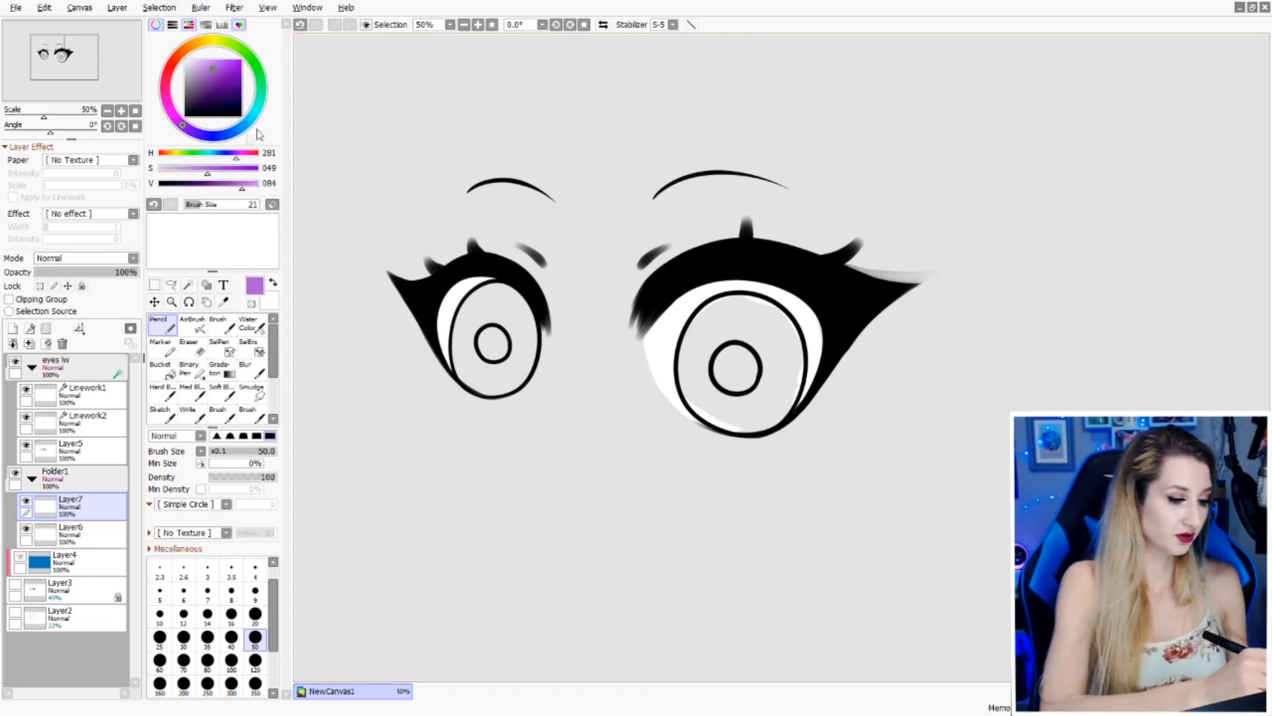
{"action": "key", "text": "g"}
{"action": "left_click", "coordinate": [510, 312]}
{"action": "left_click", "coordinate": [773, 319]}
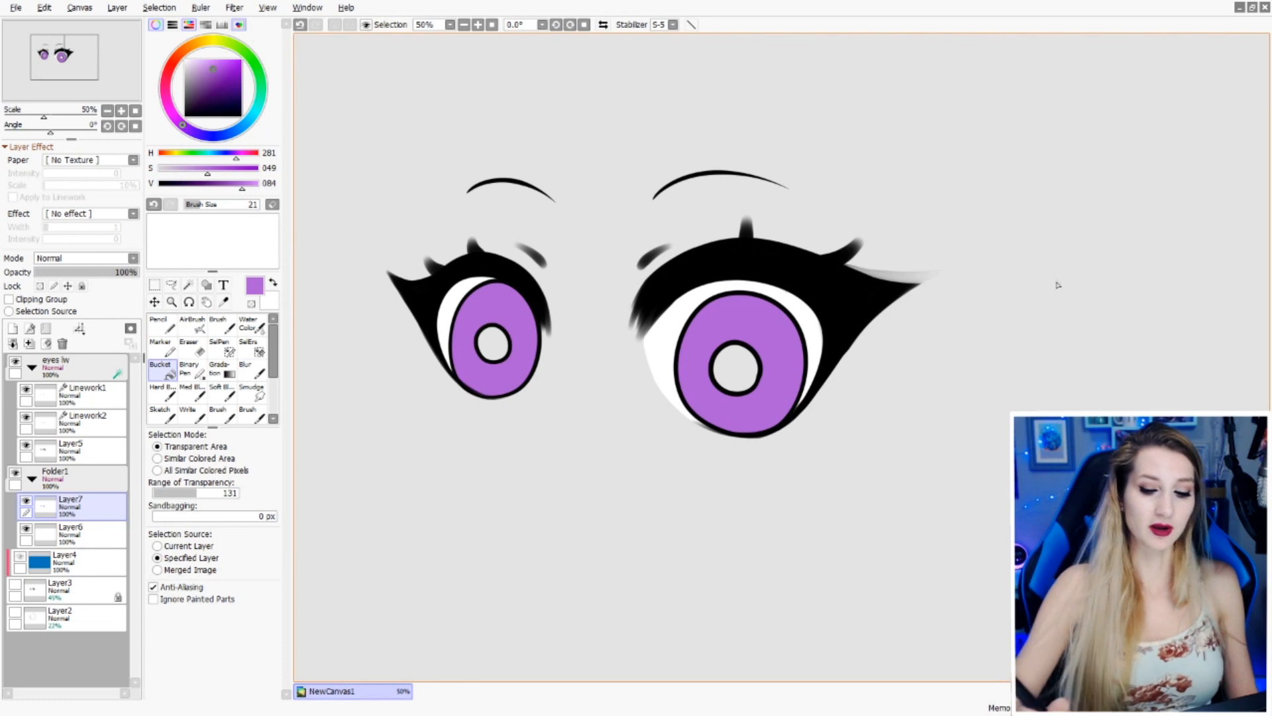
{"action": "left_click_drag", "start_coordinate": [1057, 283], "coordinate": [1022, 270]}
- Refill both irises on Layer7 with a light blue of hue 197
{"action": "left_click", "coordinate": [246, 123]}
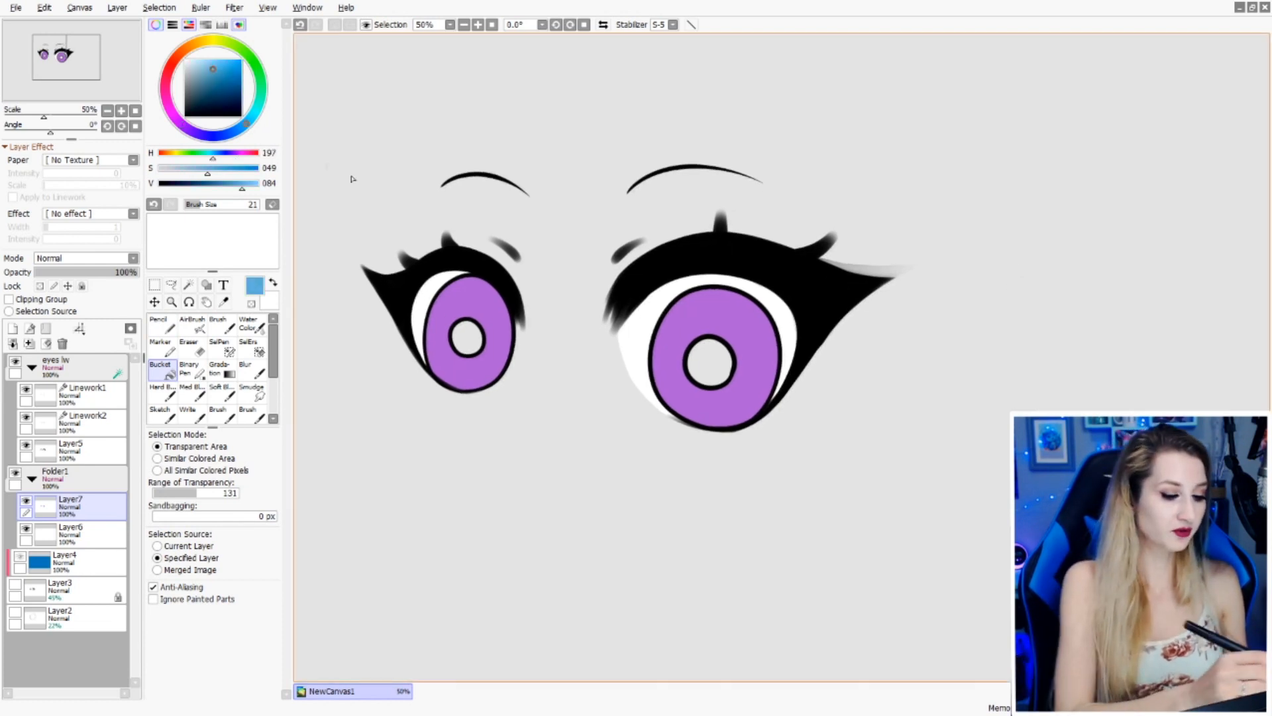
{"action": "left_click", "coordinate": [494, 312]}
{"action": "left_click", "coordinate": [739, 318]}
{"action": "left_click_drag", "start_coordinate": [958, 302], "coordinate": [1025, 285]}
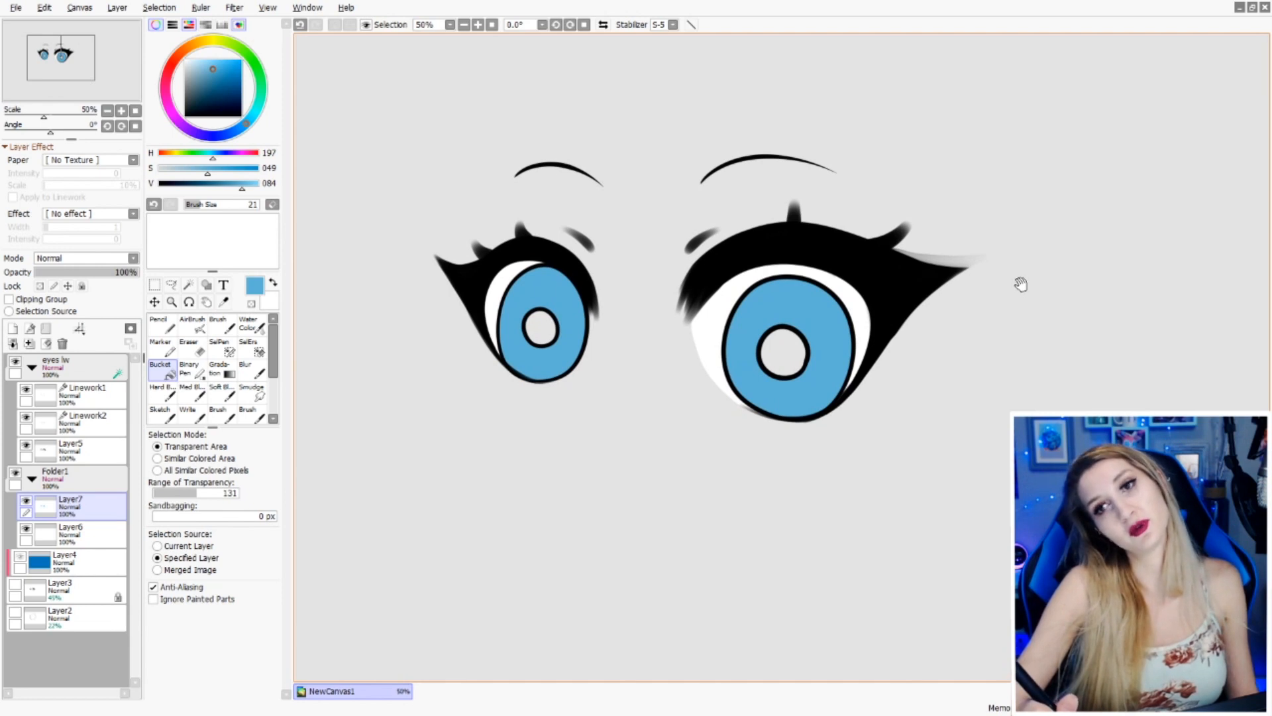
{"action": "left_click_drag", "start_coordinate": [1007, 258], "coordinate": [959, 269]}
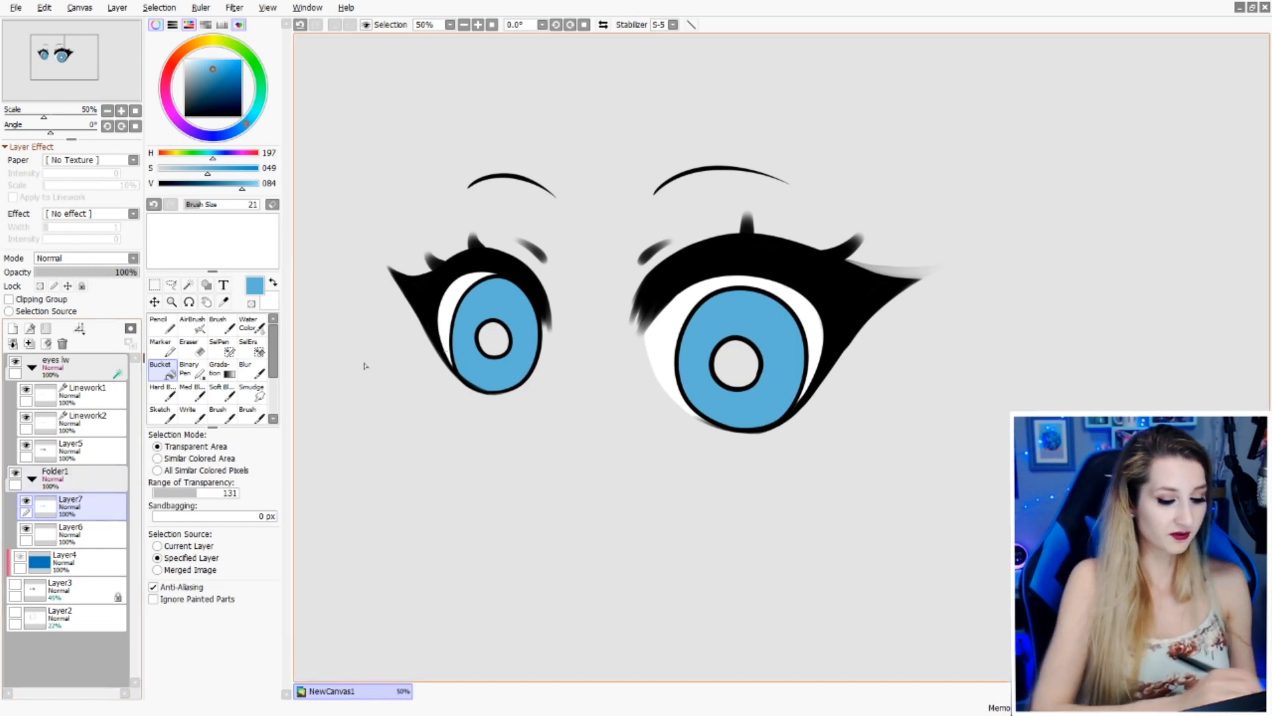
- Rename Folder1 as "eyes col"
{"action": "double_click", "coordinate": [83, 480]}
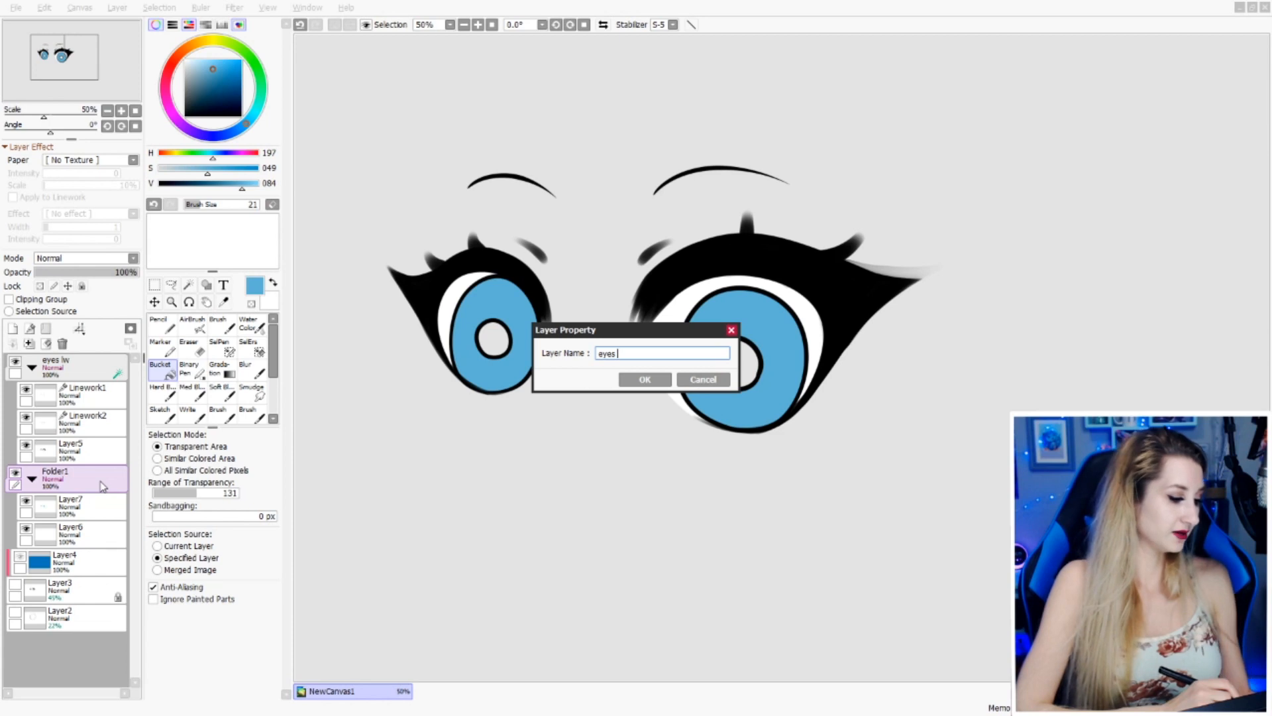
{"action": "type", "text": "eyes col"}
{"action": "left_click", "coordinate": [646, 378]}
- Add a new layer above Layer7 and fill both pupils with black
{"action": "left_click", "coordinate": [12, 328]}
{"action": "left_click_drag", "start_coordinate": [197, 105], "coordinate": [179, 140]}
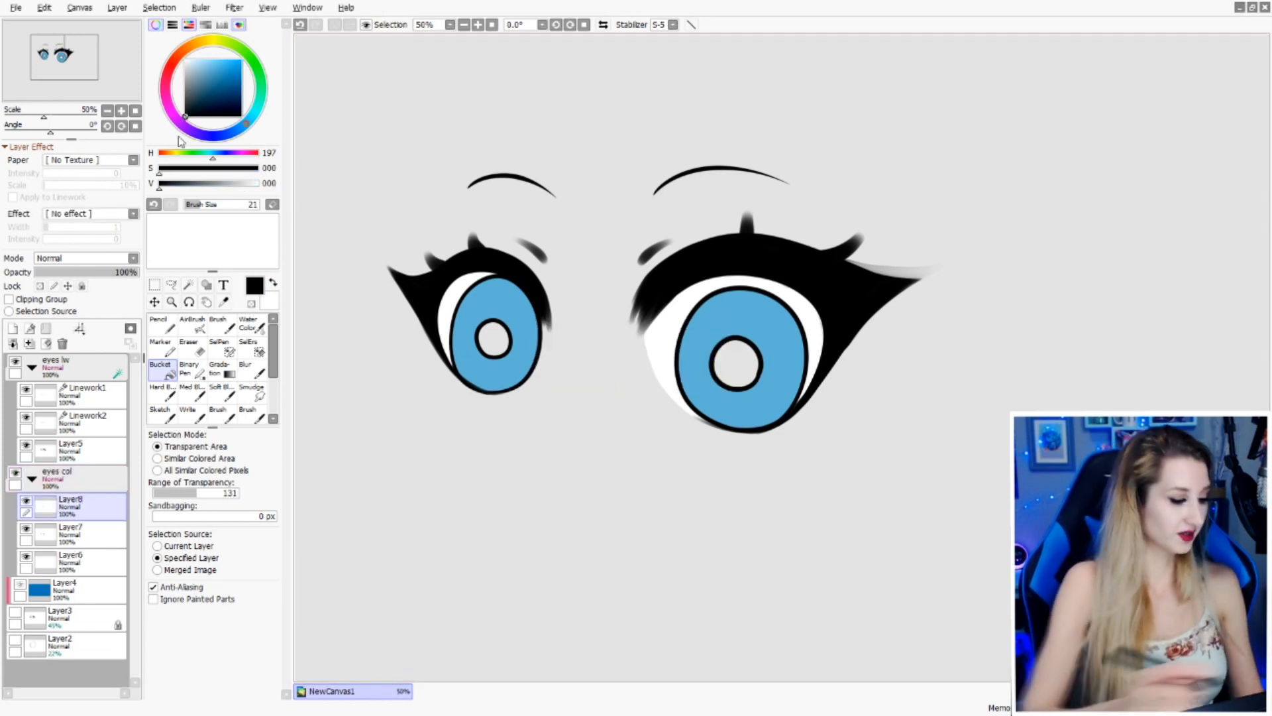
{"action": "left_click", "coordinate": [744, 364]}
{"action": "left_click", "coordinate": [493, 341]}
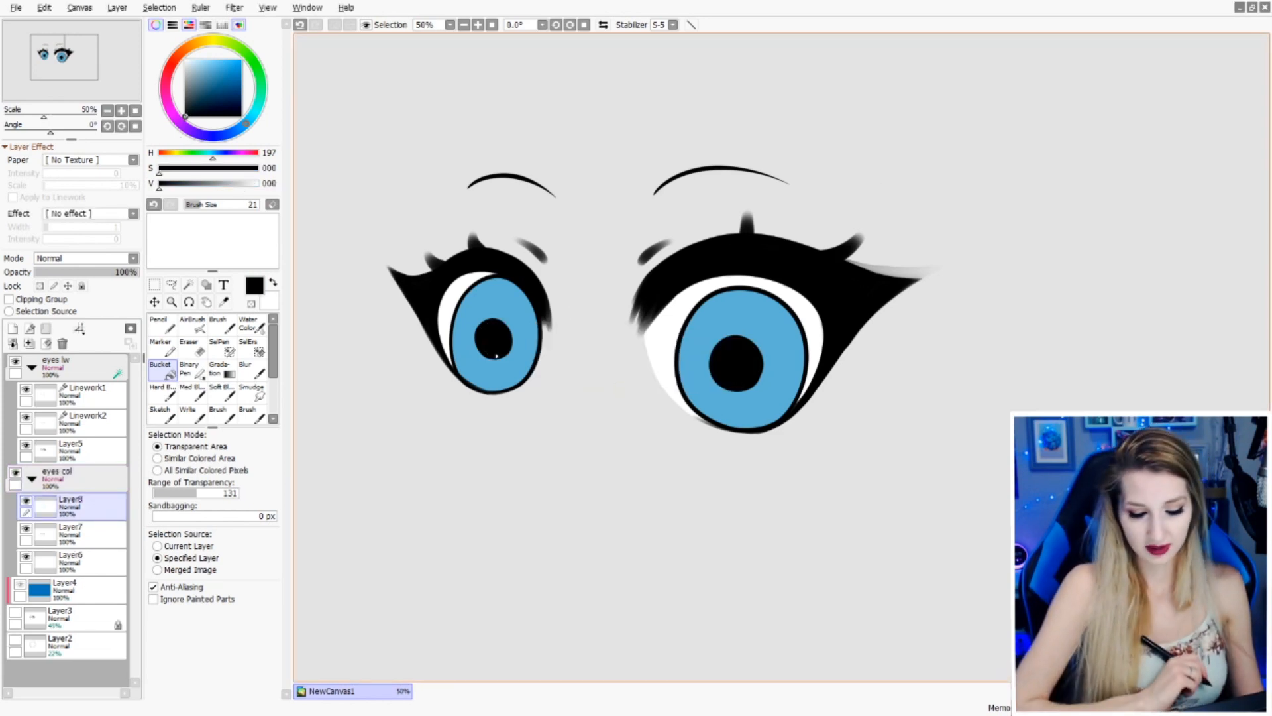
{"action": "left_click_drag", "start_coordinate": [497, 356], "coordinate": [460, 332]}
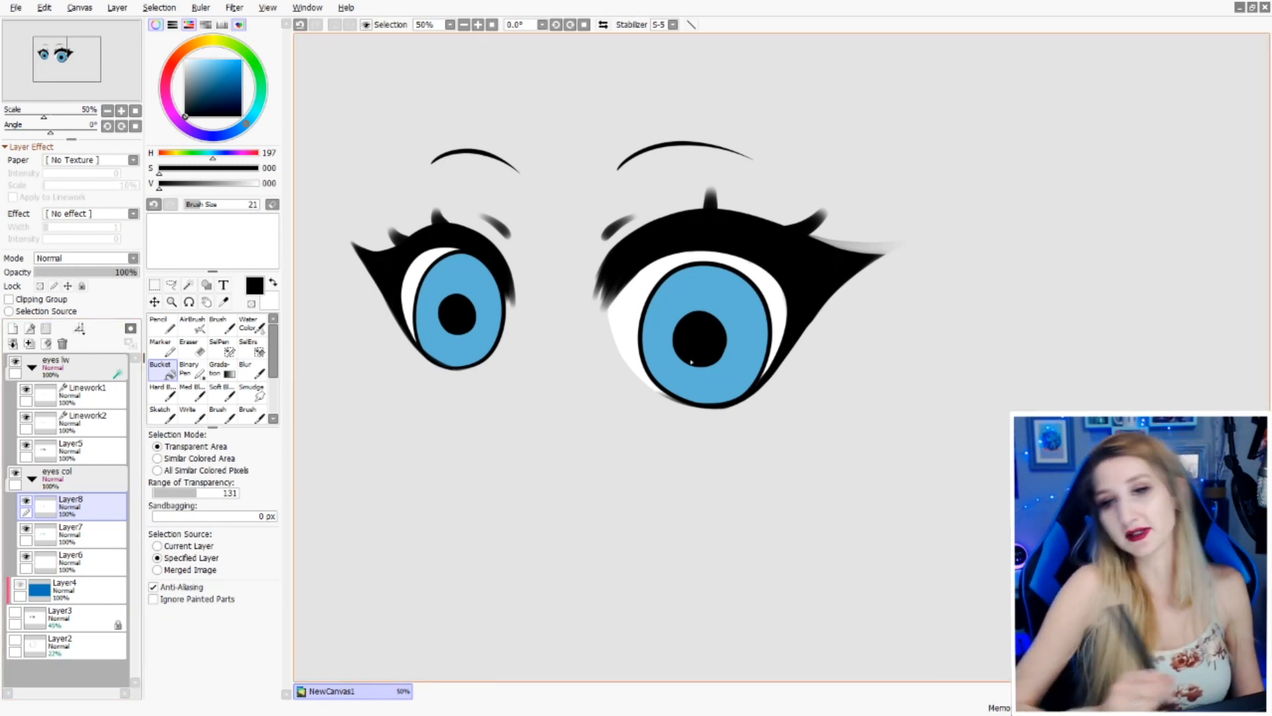
- Reshape the far iris outline on Linework2 so its top sits lower, and clear the blue left outside it
{"action": "left_click", "coordinate": [64, 426]}
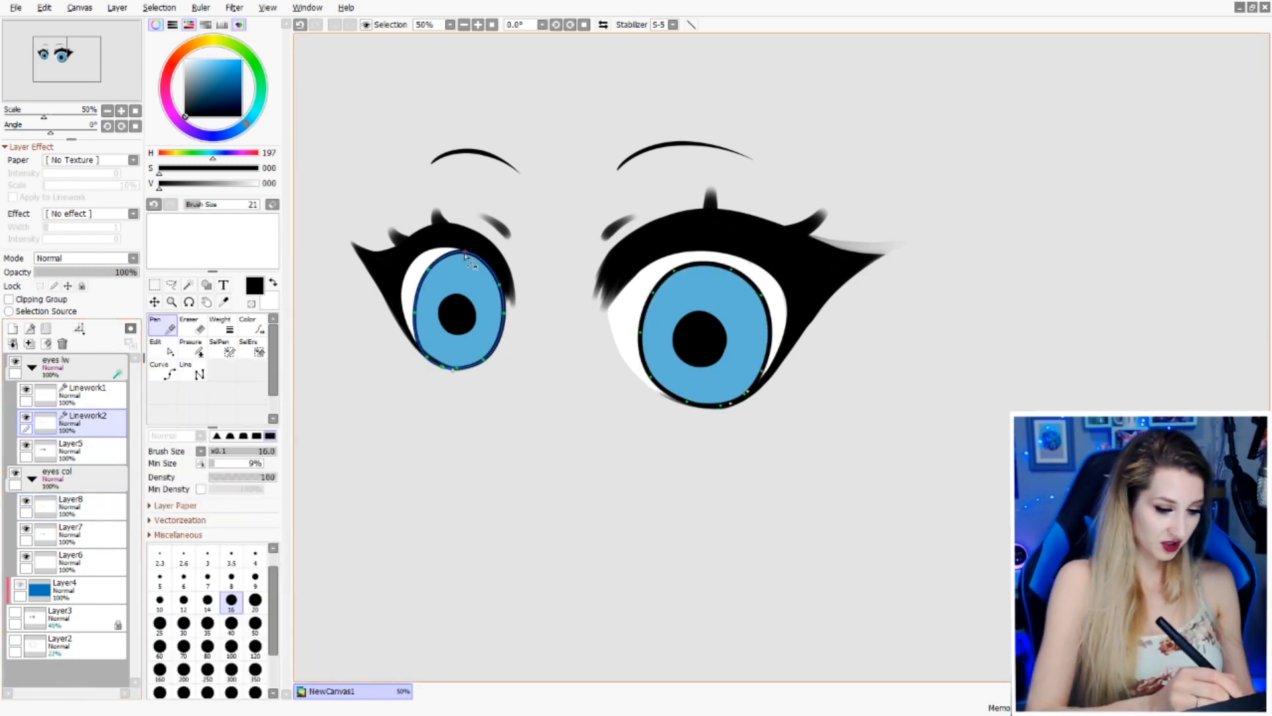
{"action": "left_click_drag", "start_coordinate": [464, 253], "coordinate": [499, 282]}
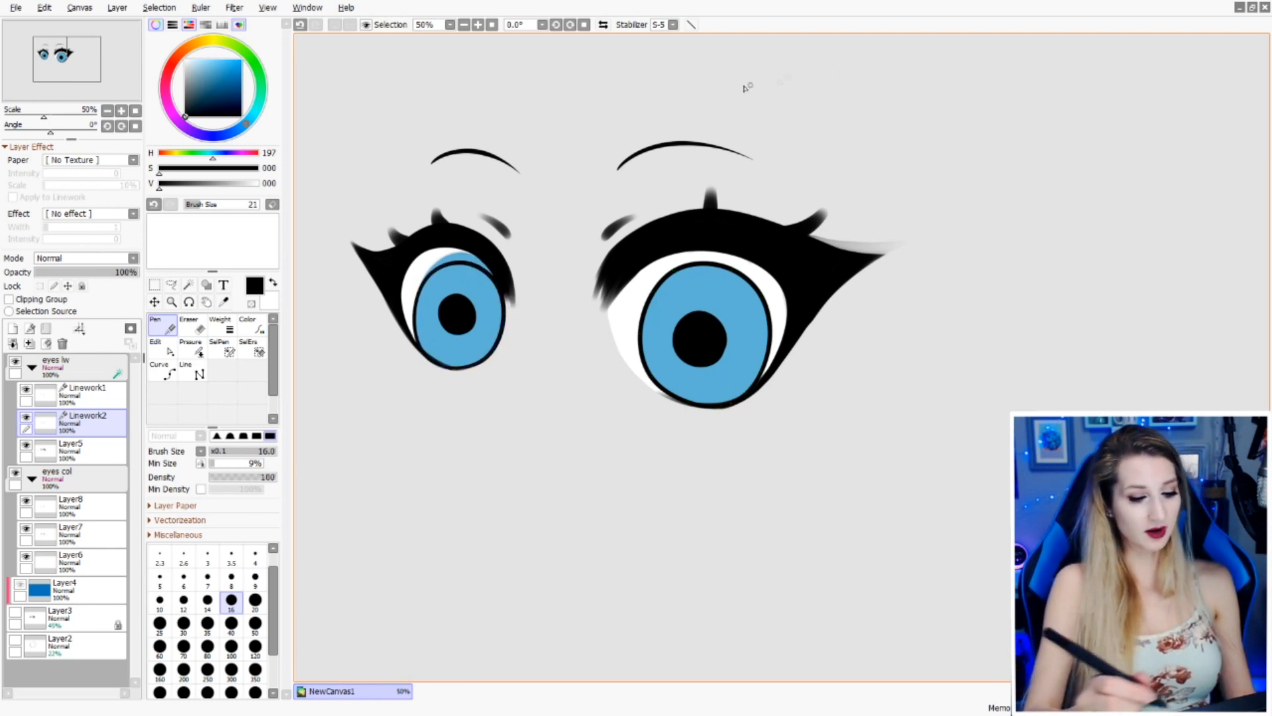
{"action": "left_click", "coordinate": [106, 563]}
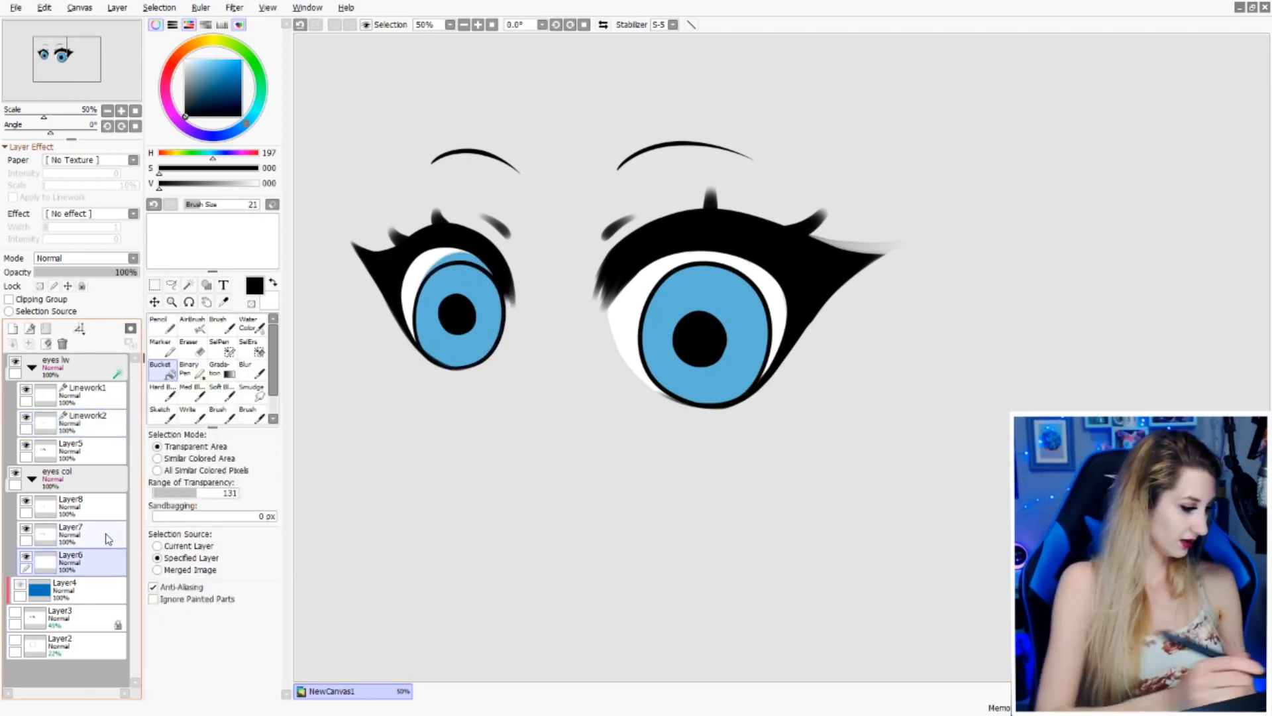
{"action": "key", "text": "e"}
- On a new layer above Layer8, paint a white oval highlight on the near iris, above and to the left of its pupil
{"action": "key", "text": "alt"}
{"action": "left_click", "coordinate": [683, 308]}
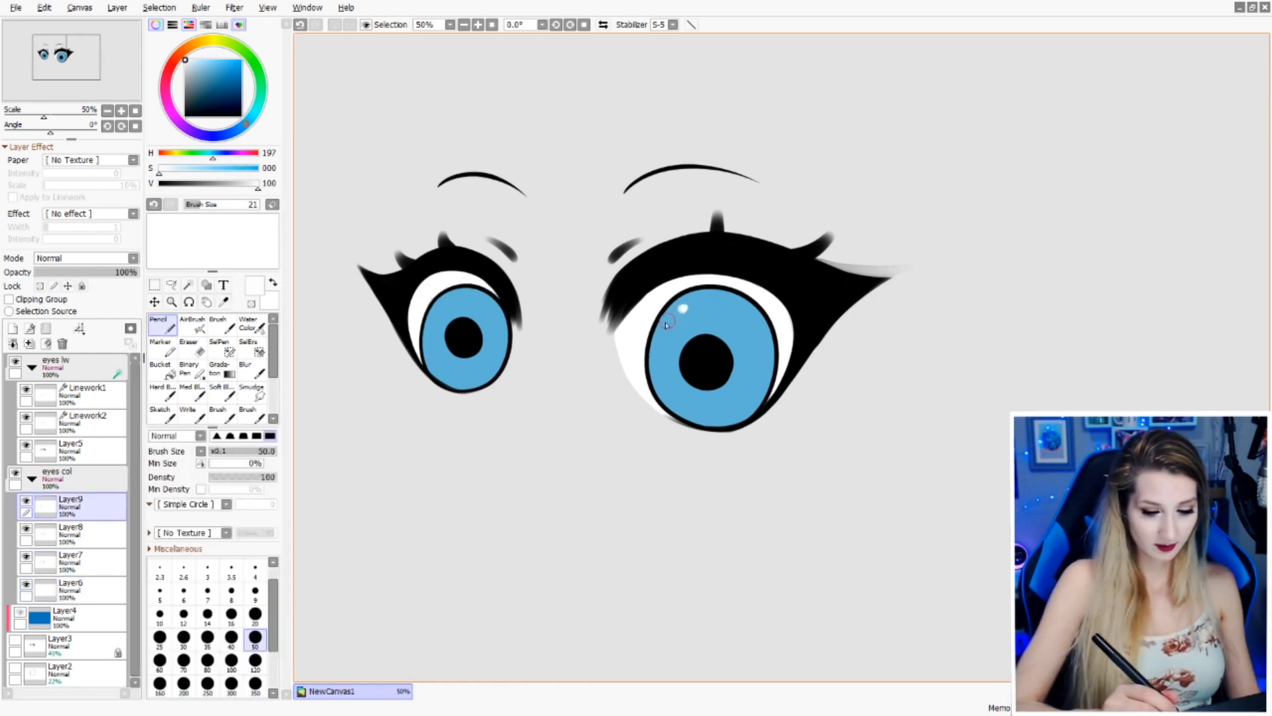
{"action": "mouse_move", "coordinate": [667, 324]}
{"action": "left_mouse_down"}
{"action": "mouse_move", "coordinate": [701, 303]}
{"action": "mouse_move", "coordinate": [664, 329]}
{"action": "mouse_move", "coordinate": [698, 322]}
{"action": "mouse_move", "coordinate": [669, 318]}
{"action": "mouse_move", "coordinate": [703, 323]}
{"action": "mouse_move", "coordinate": [693, 302]}
{"action": "mouse_move", "coordinate": [666, 342]}
{"action": "mouse_move", "coordinate": [717, 297]}
{"action": "mouse_move", "coordinate": [676, 341]}
{"action": "left_mouse_up"}
{"action": "key", "text": "ctrl+z"}
{"action": "key", "text": "ctrl+z"}
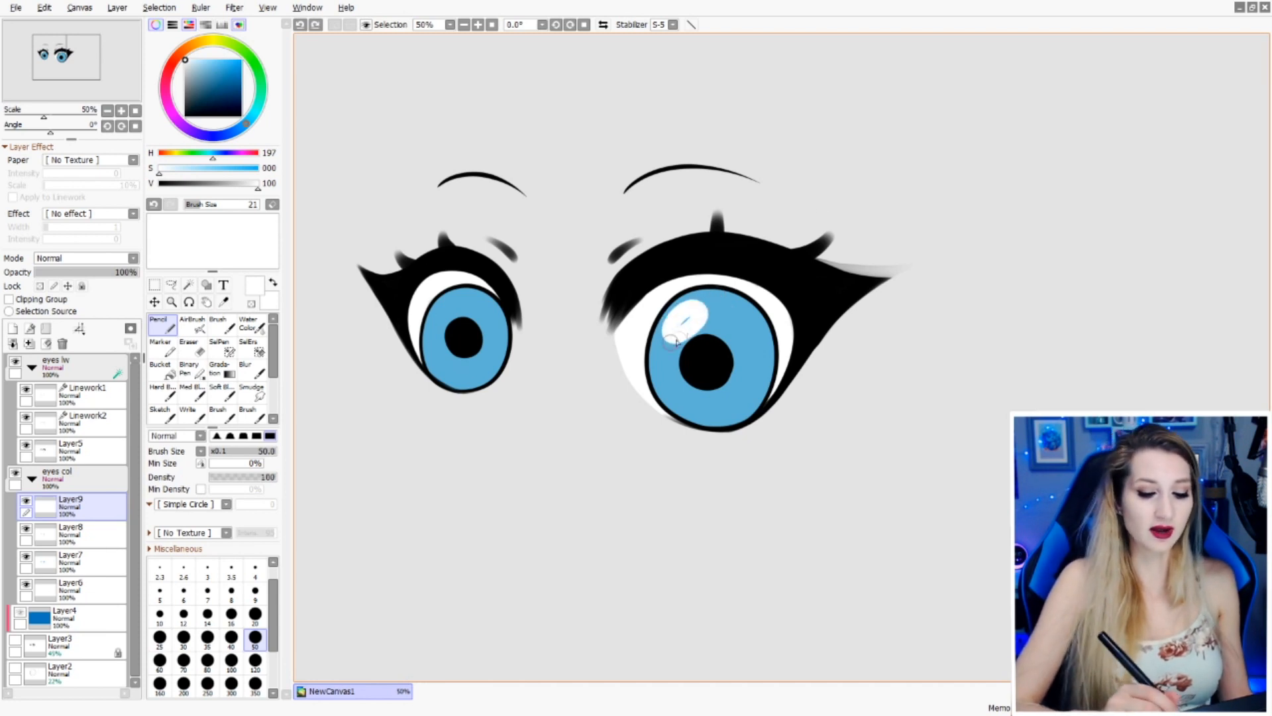
{"action": "key", "text": "ctrl+z"}
{"action": "mouse_move", "coordinate": [686, 313]}
{"action": "left_mouse_down"}
{"action": "mouse_move", "coordinate": [670, 331]}
{"action": "mouse_move", "coordinate": [697, 315]}
{"action": "left_mouse_up"}
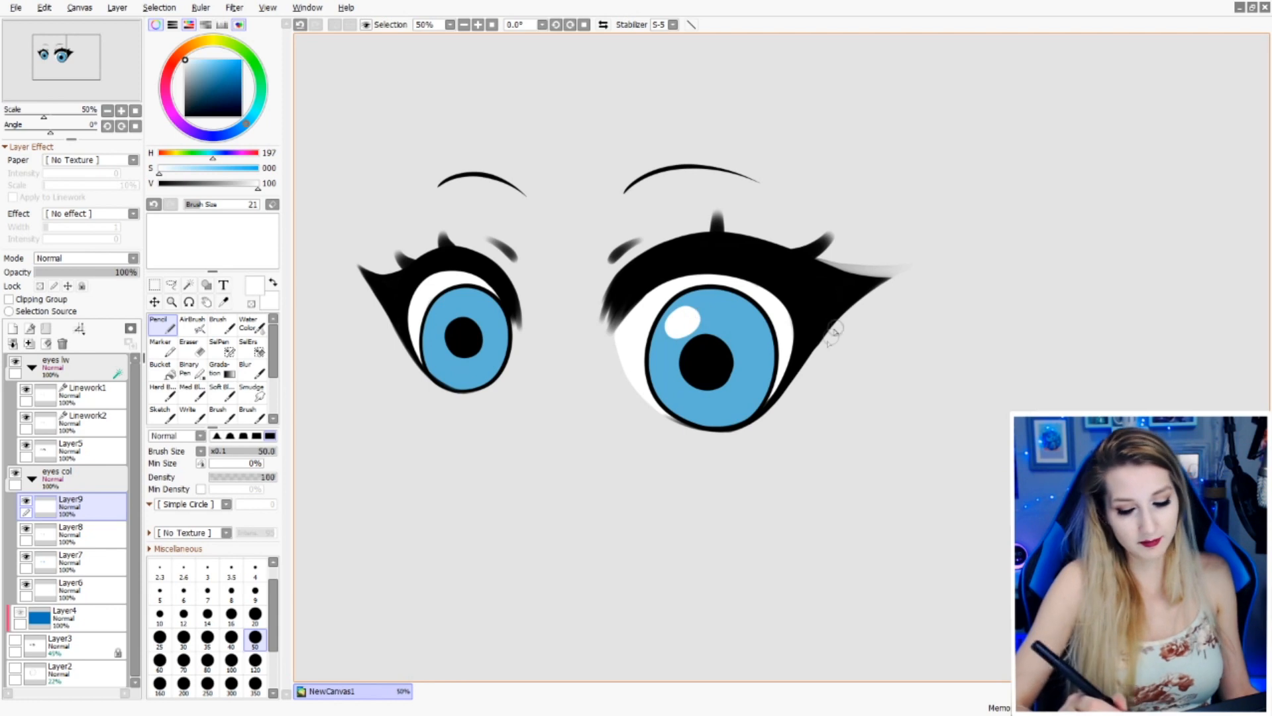
- Add a small white highlight at the near iris's lower right, and paint a matching large and small highlight on the far iris
{"action": "left_click", "coordinate": [753, 389]}
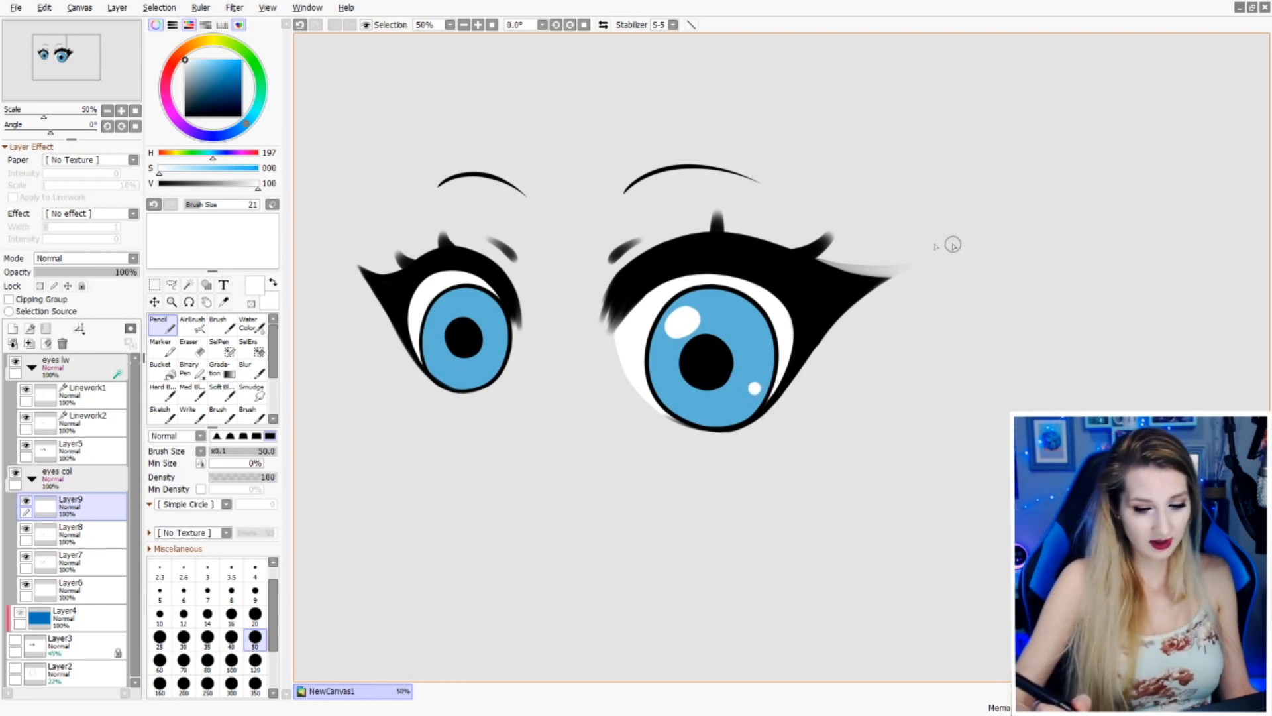
{"action": "key", "text": "ctrl+z"}
{"action": "left_click", "coordinate": [756, 391]}
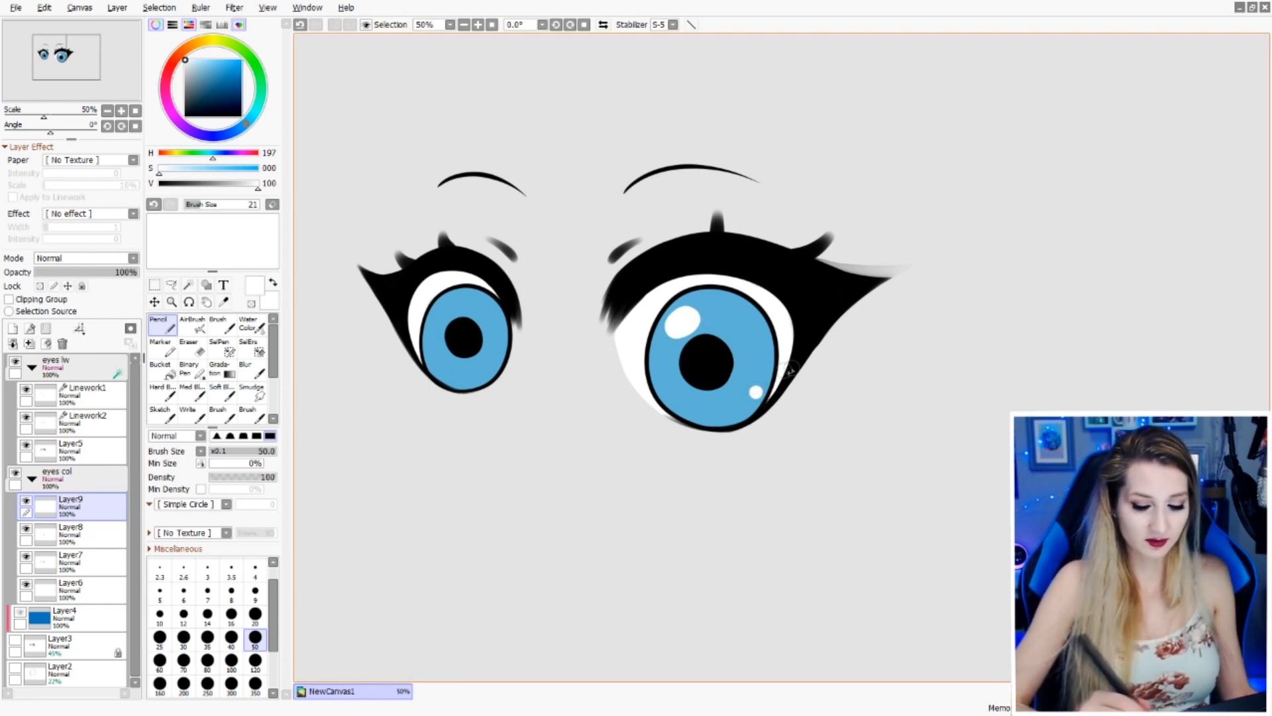
{"action": "left_click_drag", "start_coordinate": [447, 308], "coordinate": [437, 317]}
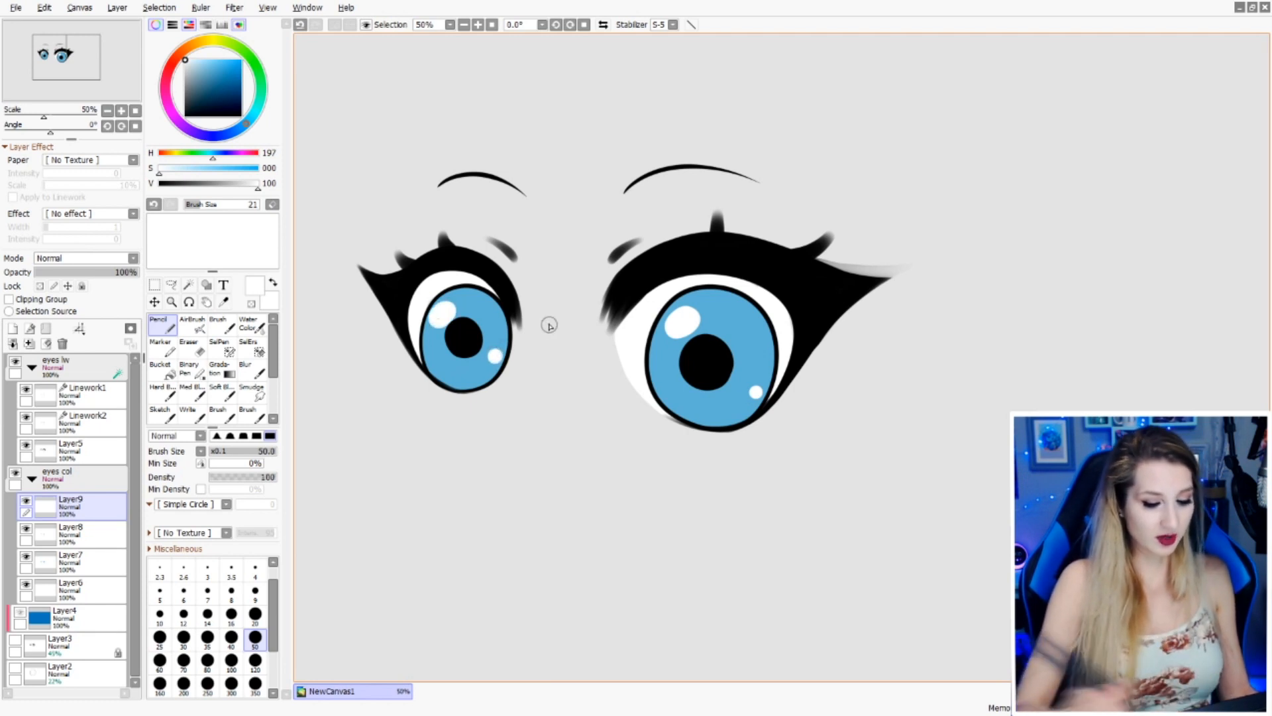
{"action": "mouse_move", "coordinate": [994, 289]}
{"action": "left_mouse_down"}
{"action": "mouse_move", "coordinate": [1056, 336]}
{"action": "mouse_move", "coordinate": [1028, 332]}
{"action": "mouse_move", "coordinate": [994, 301]}
{"action": "left_mouse_up"}
- Lock Layer5's transparency and airbrush dark red, hue 351, at size 350 over the inner and outer corners of both eyes' lashes
{"action": "left_click", "coordinate": [63, 457]}
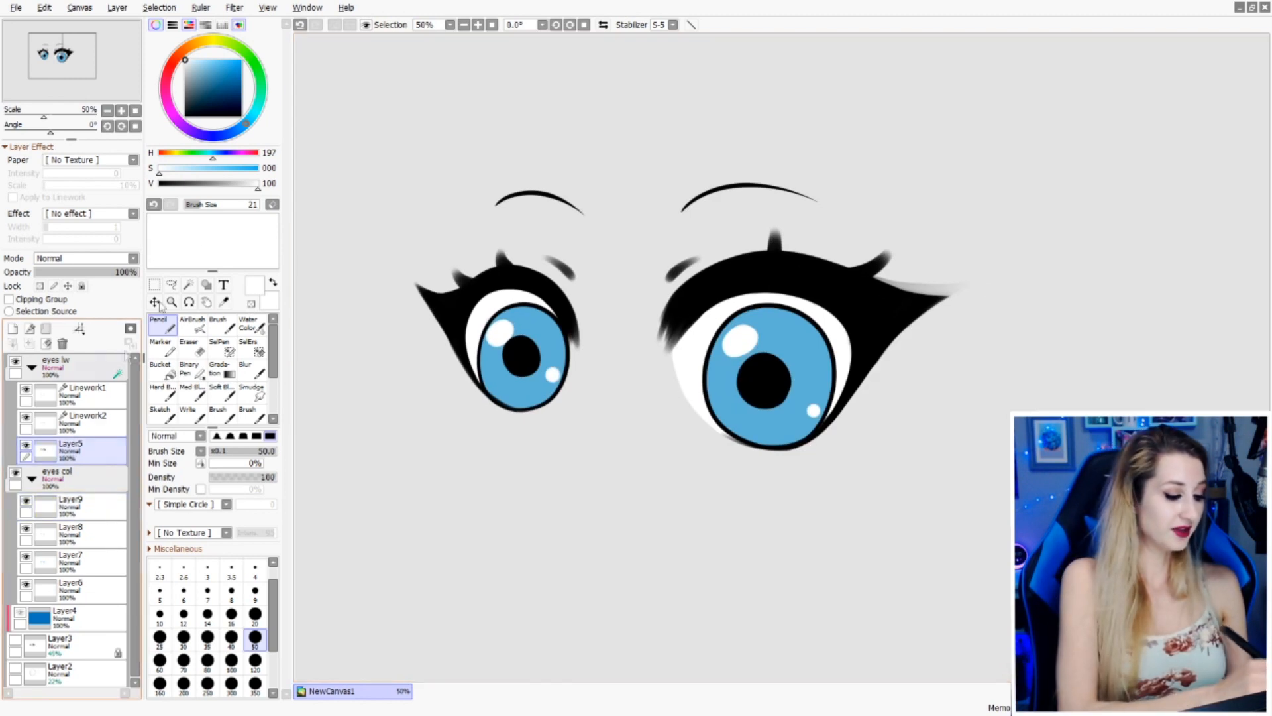
{"action": "left_click", "coordinate": [168, 71]}
{"action": "left_click", "coordinate": [228, 92]}
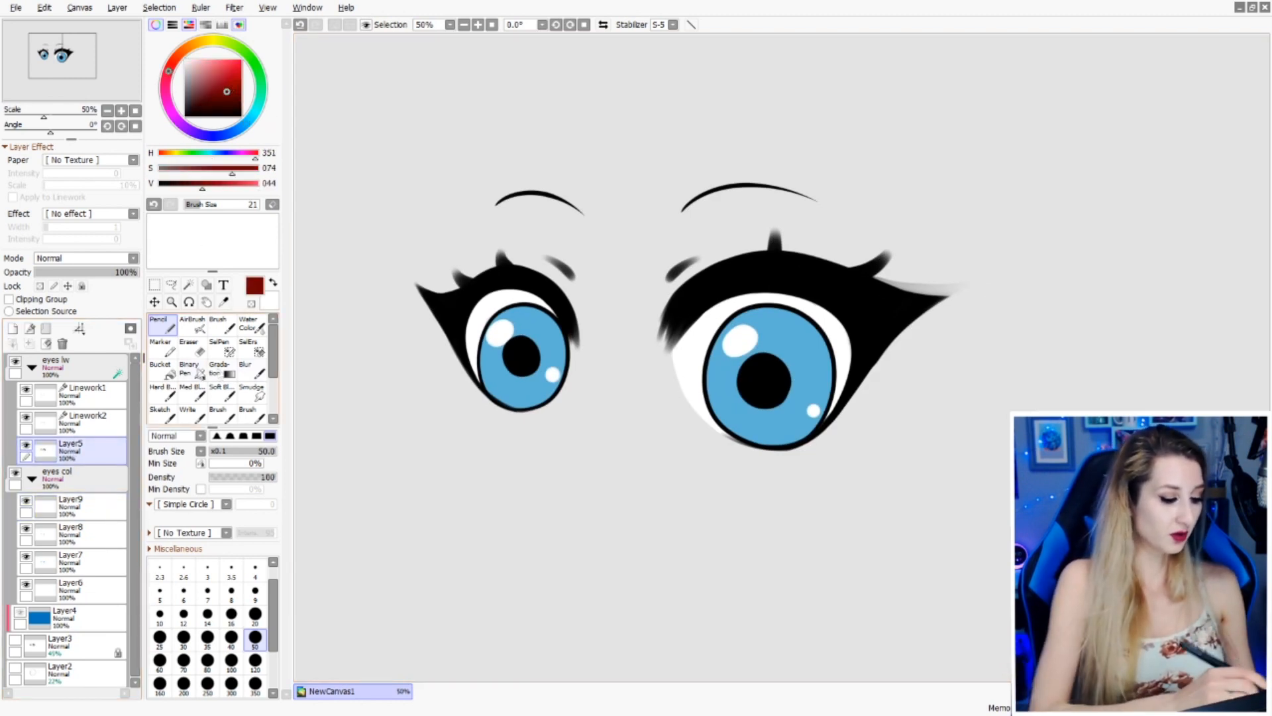
{"action": "left_click", "coordinate": [40, 286]}
{"action": "left_click", "coordinate": [193, 323]}
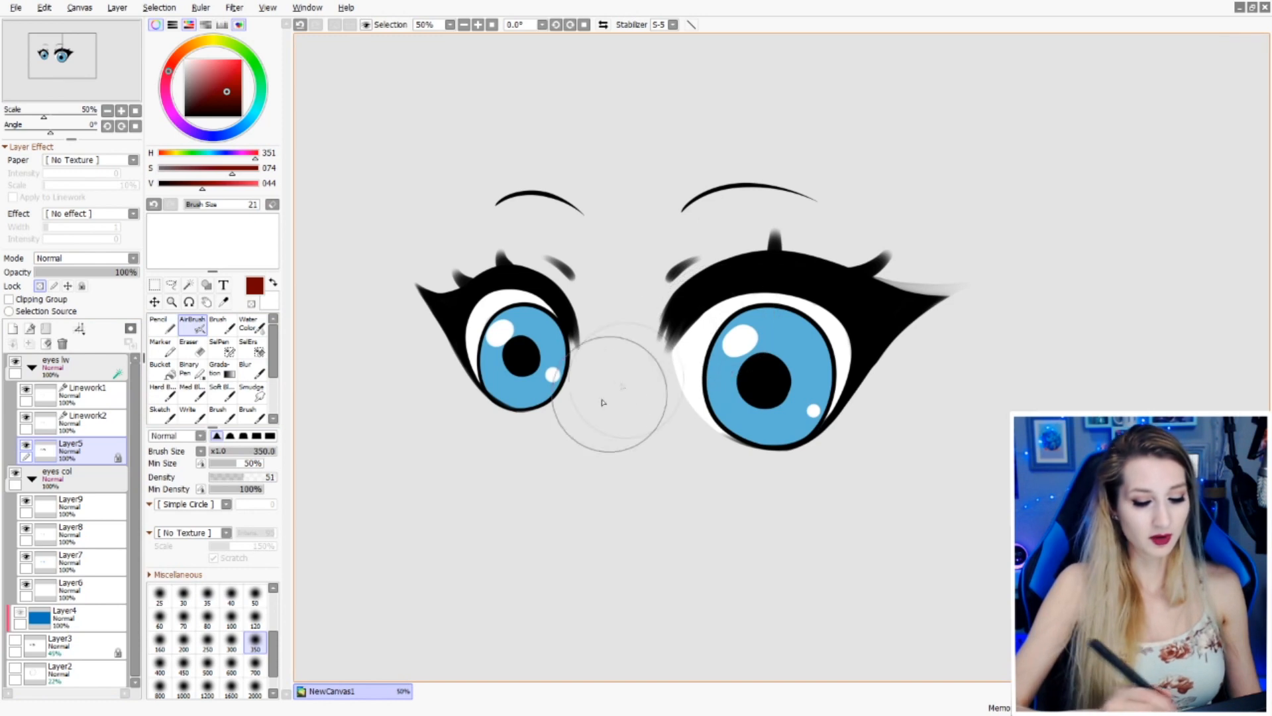
{"action": "mouse_move", "coordinate": [582, 426]}
{"action": "left_mouse_down"}
{"action": "mouse_move", "coordinate": [603, 275]}
{"action": "mouse_move", "coordinate": [647, 358]}
{"action": "mouse_move", "coordinate": [715, 253]}
{"action": "left_mouse_up"}
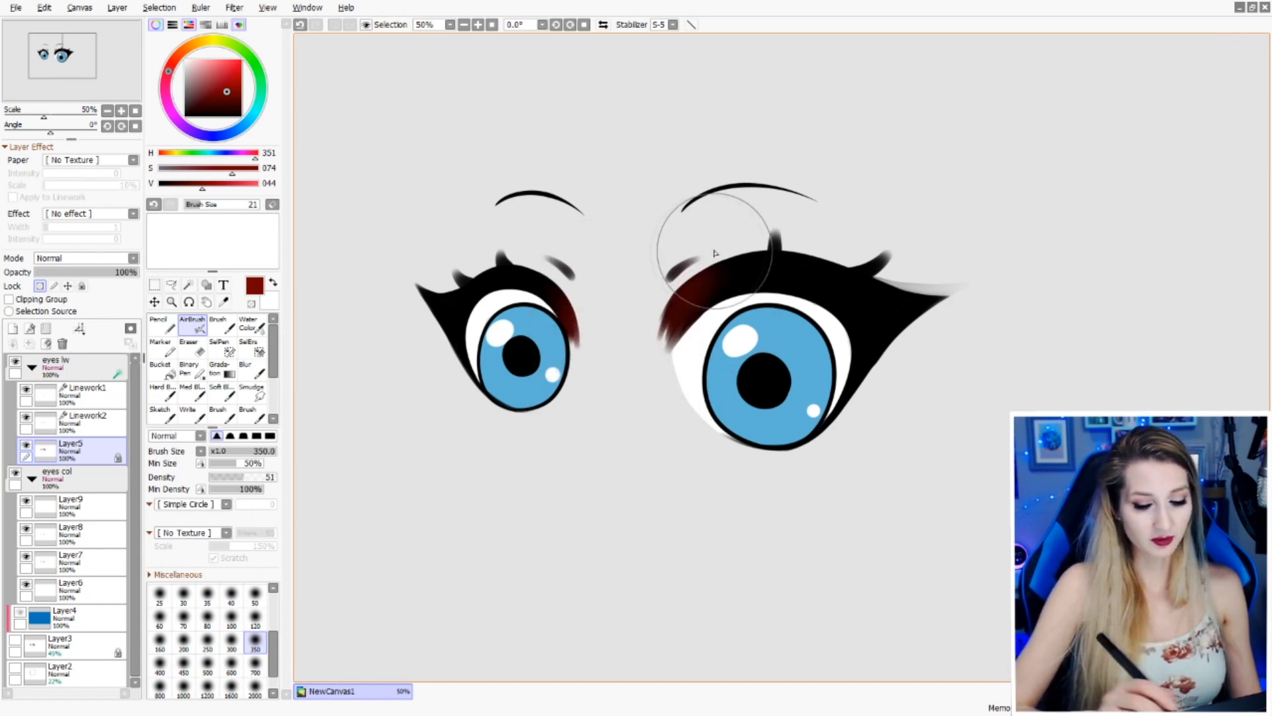
{"action": "left_click_drag", "start_coordinate": [914, 312], "coordinate": [954, 292]}
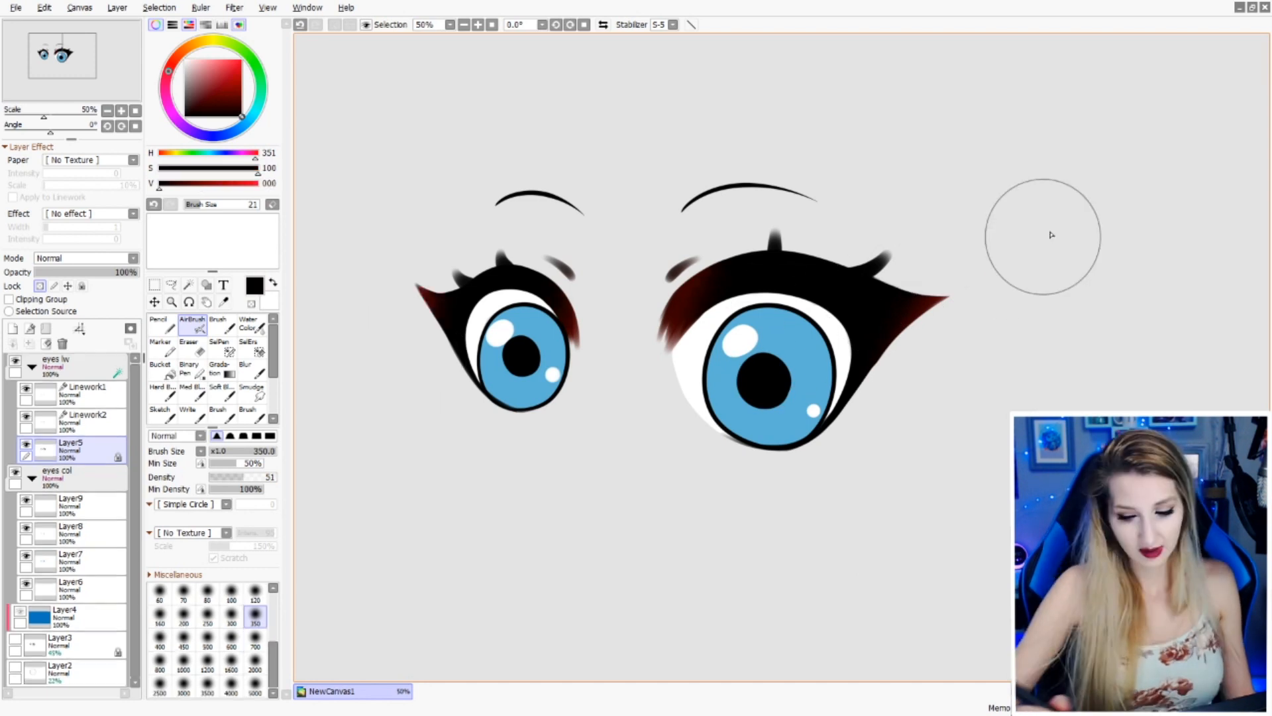
{"action": "left_click", "coordinate": [26, 444]}
{"action": "left_click", "coordinate": [26, 444]}
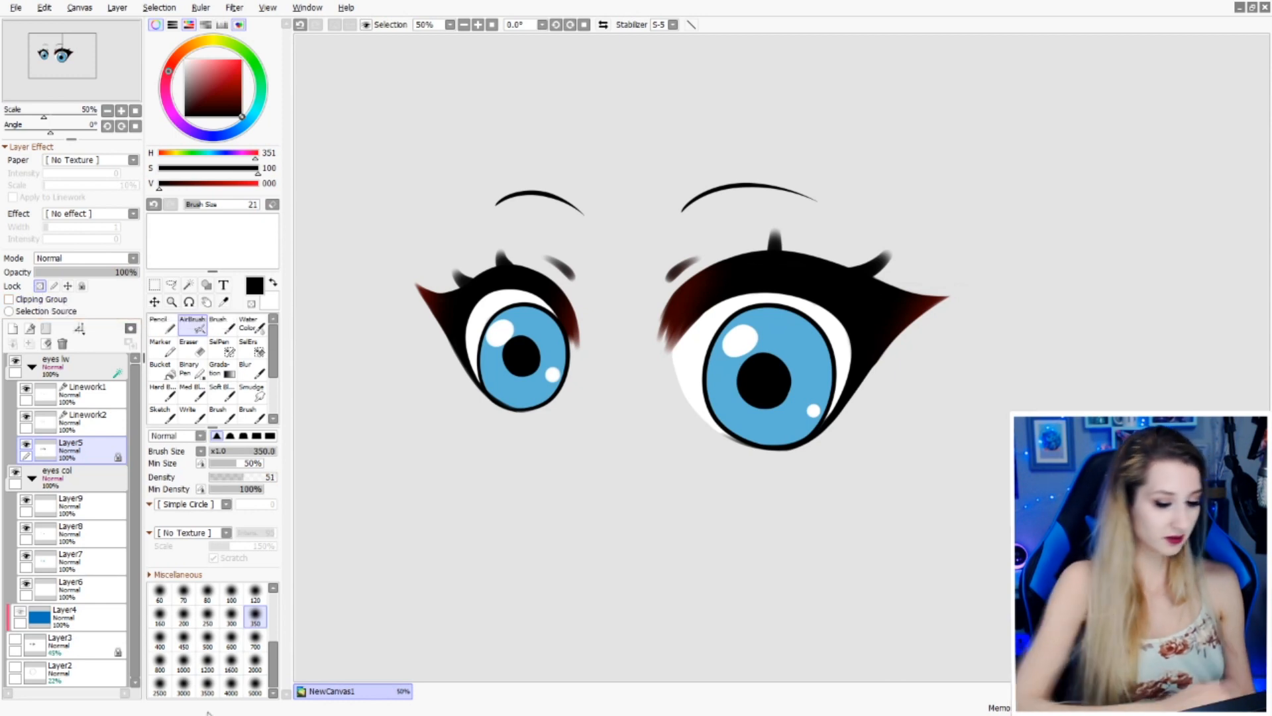
- Try the dark red lash shading on a new clipping layer above Layer5, and delete that layer
{"action": "left_click", "coordinate": [12, 328]}
{"action": "left_click", "coordinate": [9, 299]}
{"action": "left_click", "coordinate": [222, 91]}
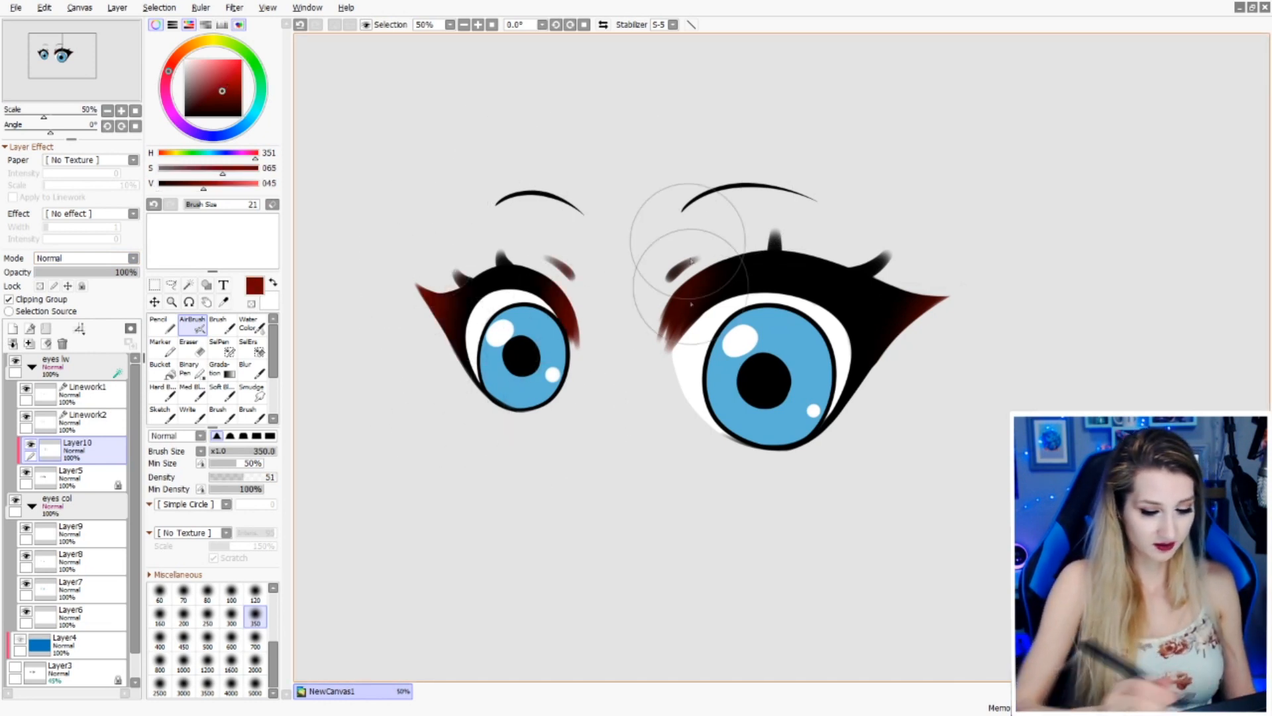
{"action": "key", "text": "ctrl+z"}
{"action": "key", "text": "ctrl+z"}
{"action": "key", "text": "ctrl+z"}
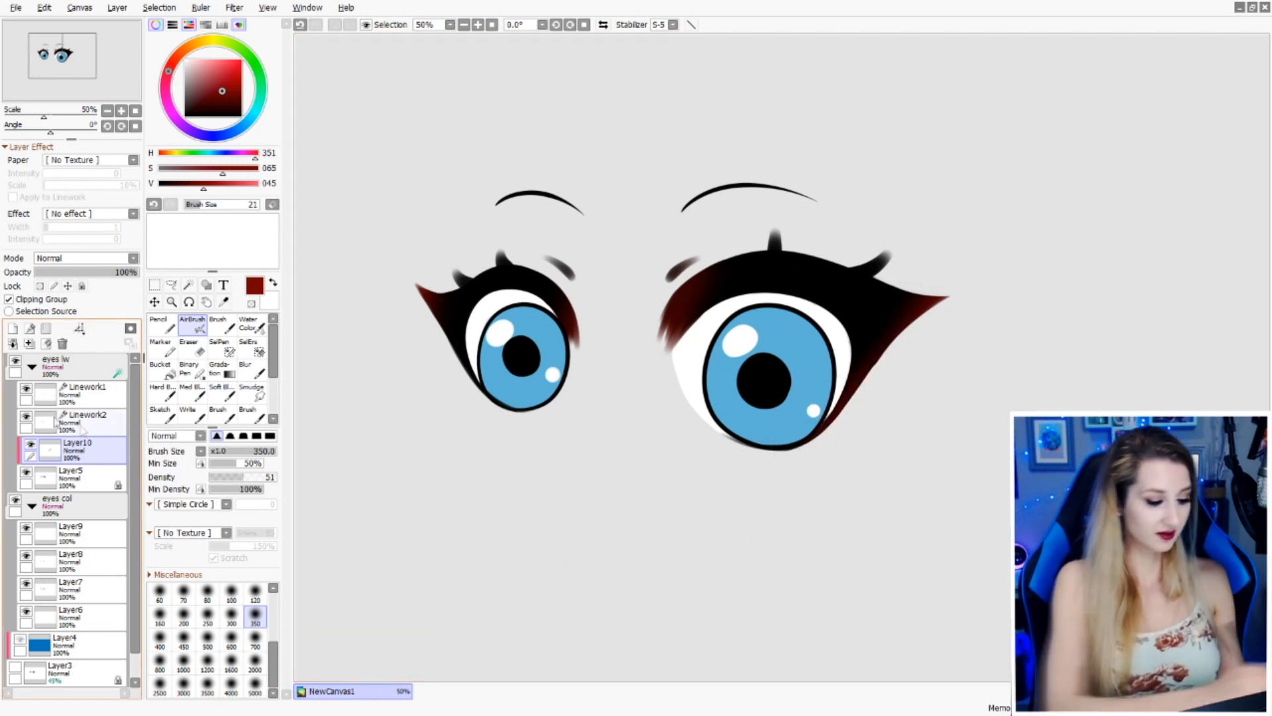
{"action": "left_click", "coordinate": [31, 445]}
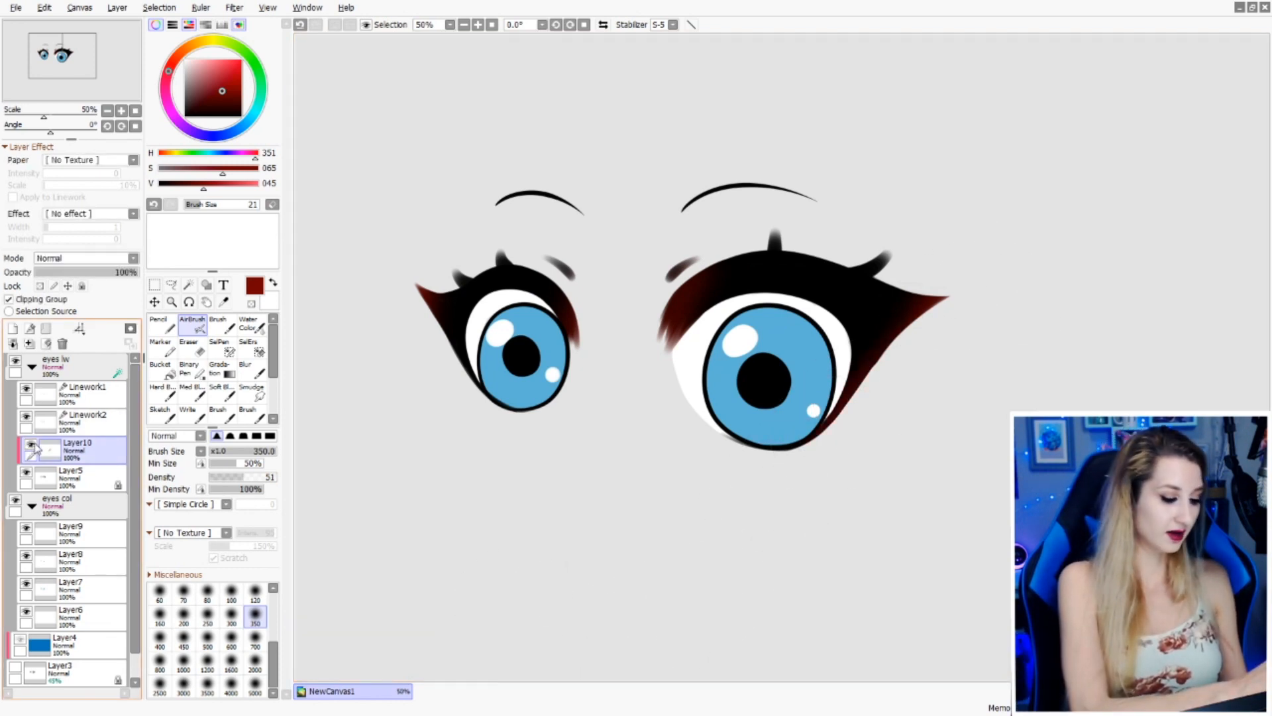
{"action": "left_click", "coordinate": [30, 445]}
{"action": "left_click", "coordinate": [62, 343]}
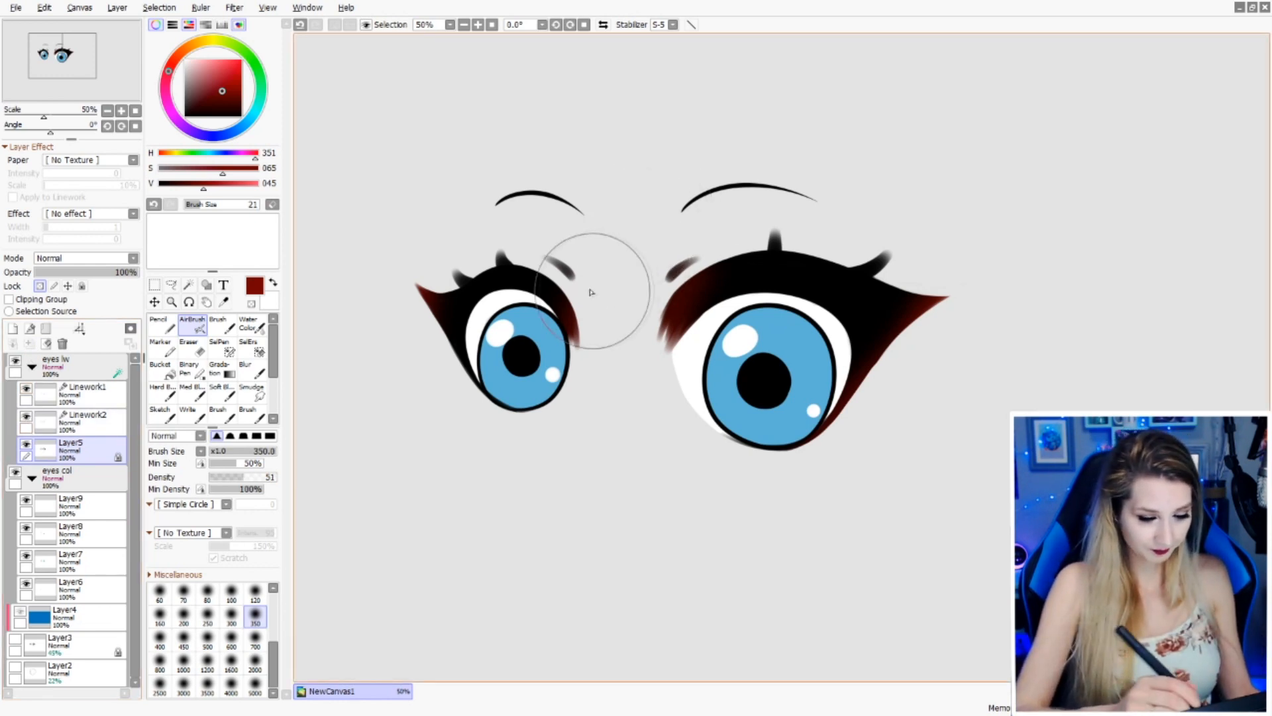
- Recolour the outlines of both irises on Linework2 blue (H 204, S 95, V 75) with the Color tool
{"action": "left_click_drag", "start_coordinate": [1007, 278], "coordinate": [993, 261]}
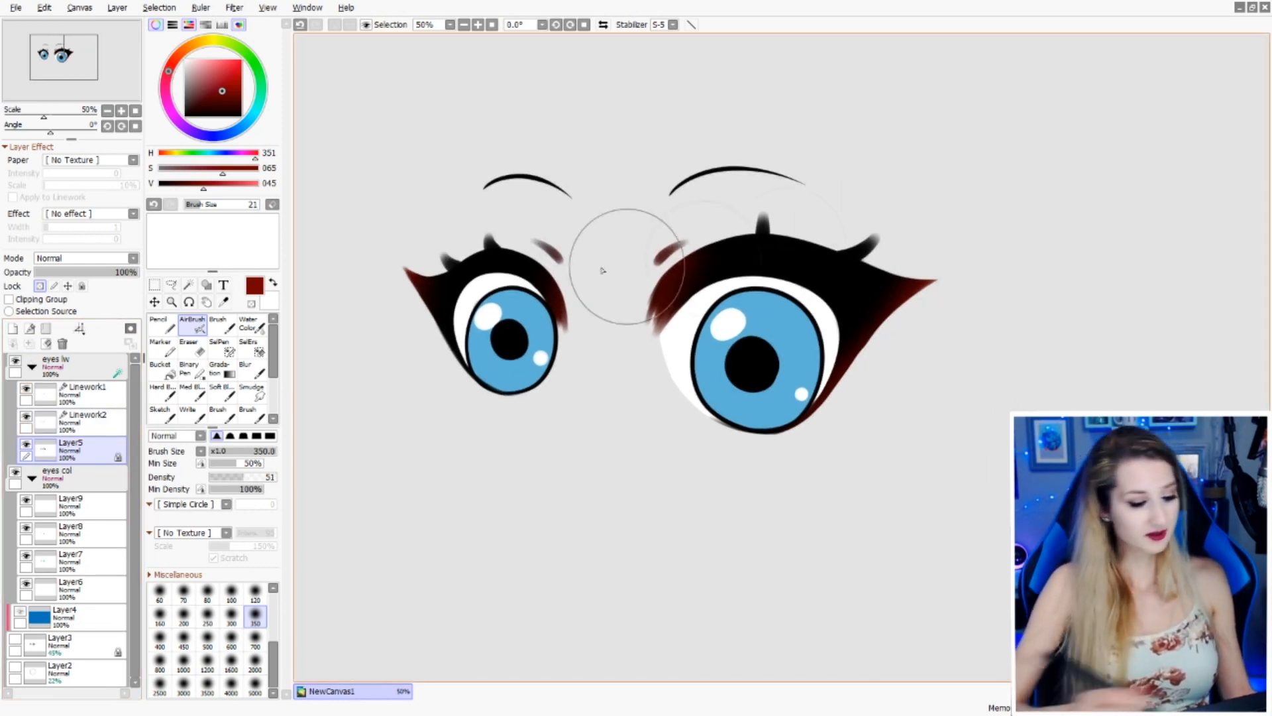
{"action": "left_click", "coordinate": [26, 418]}
{"action": "left_click", "coordinate": [26, 418]}
{"action": "left_click", "coordinate": [78, 417]}
{"action": "left_click", "coordinate": [241, 127]}
{"action": "left_click", "coordinate": [239, 73]}
{"action": "left_click", "coordinate": [263, 334]}
{"action": "left_click", "coordinate": [583, 345]}
{"action": "left_click", "coordinate": [738, 427]}
{"action": "left_click_drag", "start_coordinate": [976, 304], "coordinate": [967, 310]}
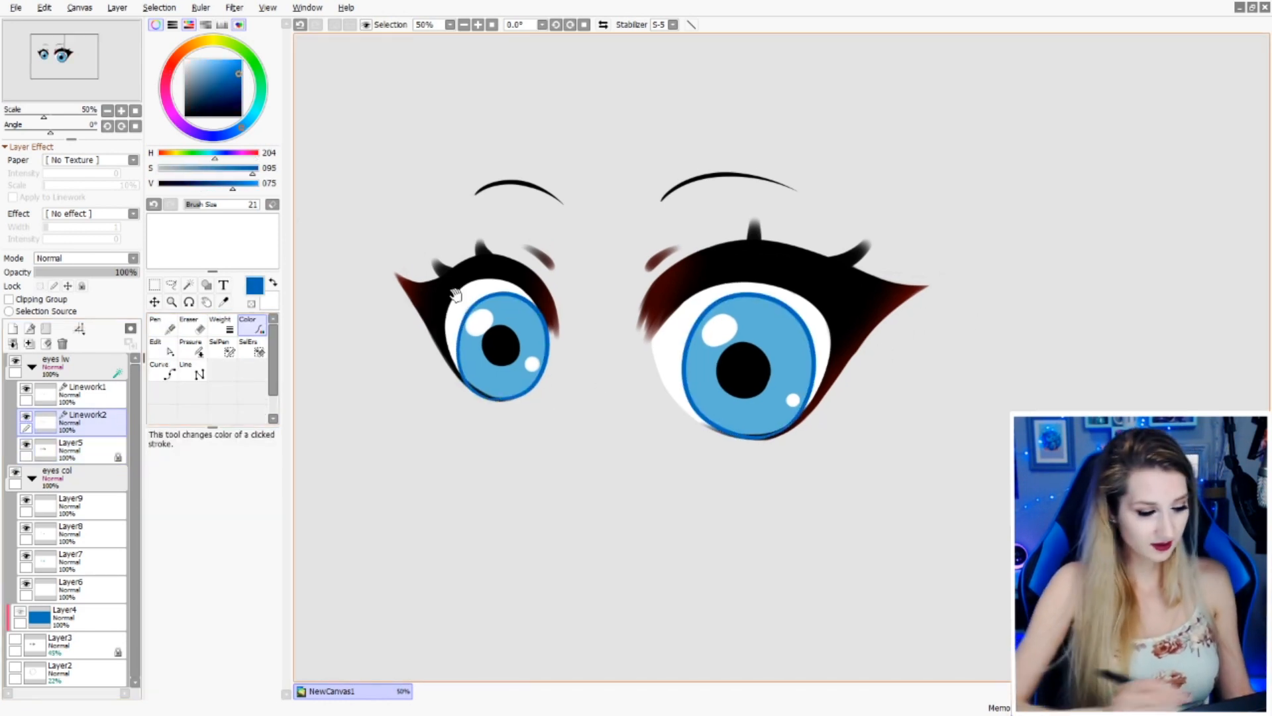
- Recolour both iris outlines a darker shade of the same blue, and convert Linework1 to a normal layer
{"action": "left_click", "coordinate": [211, 185]}
{"action": "left_click", "coordinate": [485, 300]}
{"action": "left_click", "coordinate": [736, 437]}
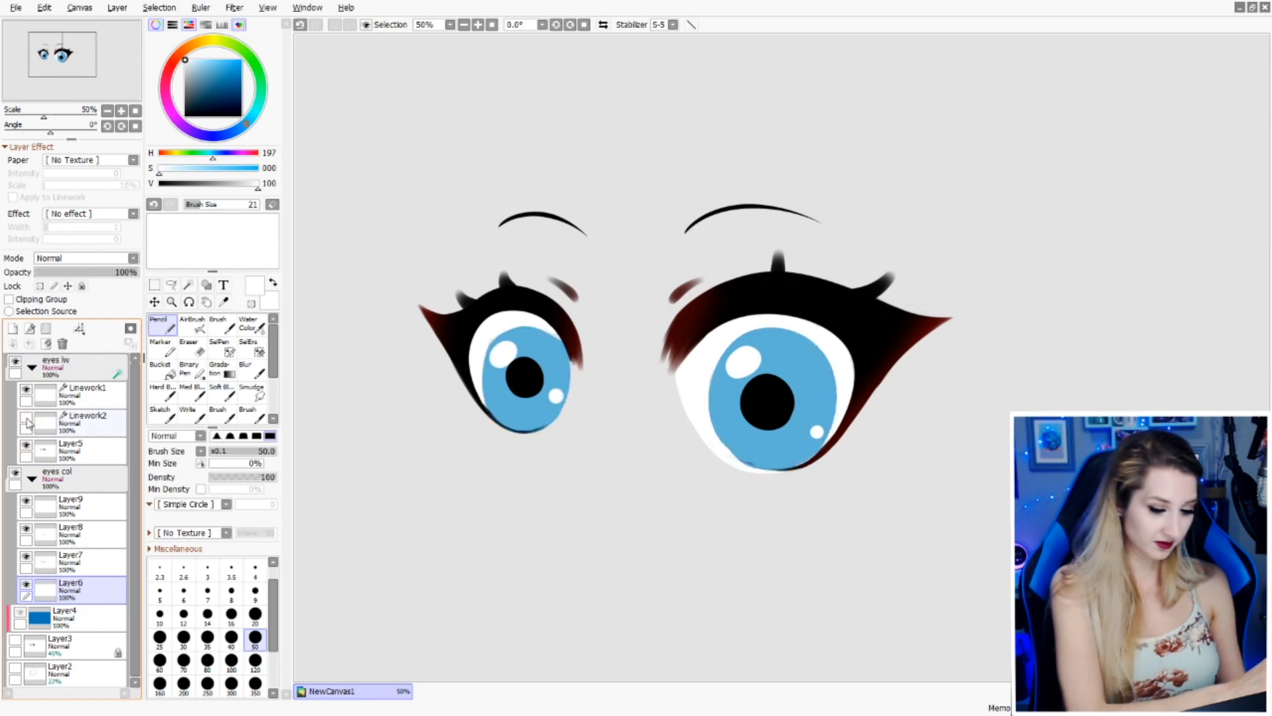
{"action": "left_click", "coordinate": [83, 401]}
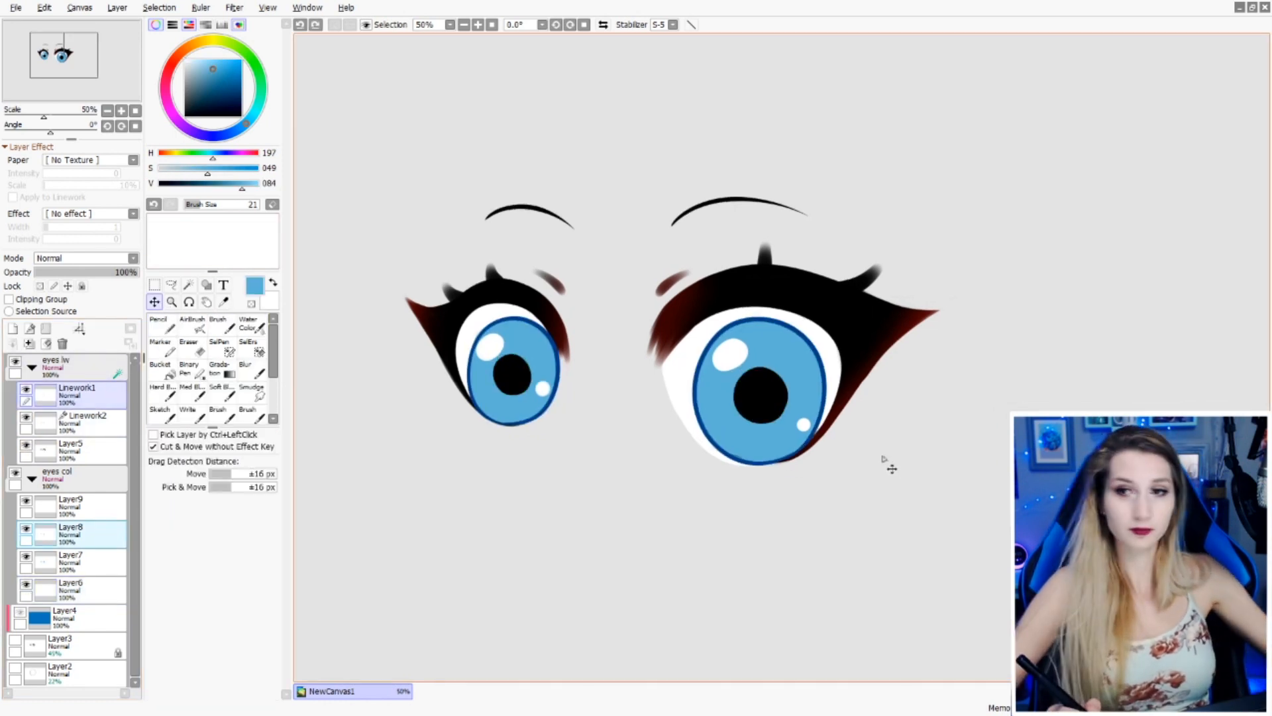
{"action": "key", "text": "ctrl+y"}
- Add a new clipping layer above Layer7 and ready the Pencil at size 120 in dark blue (H 197, S 75, V 58)
{"action": "left_click", "coordinate": [99, 554]}
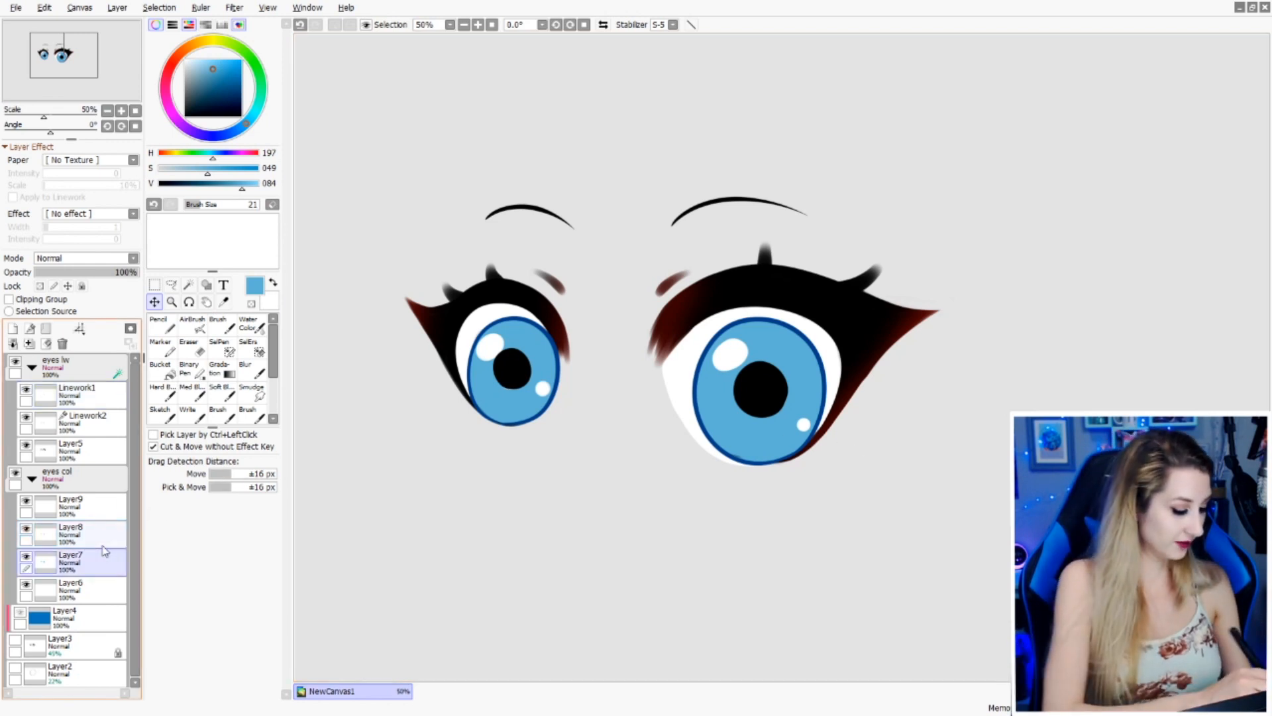
{"action": "key", "text": "alt"}
{"action": "key", "text": "n"}
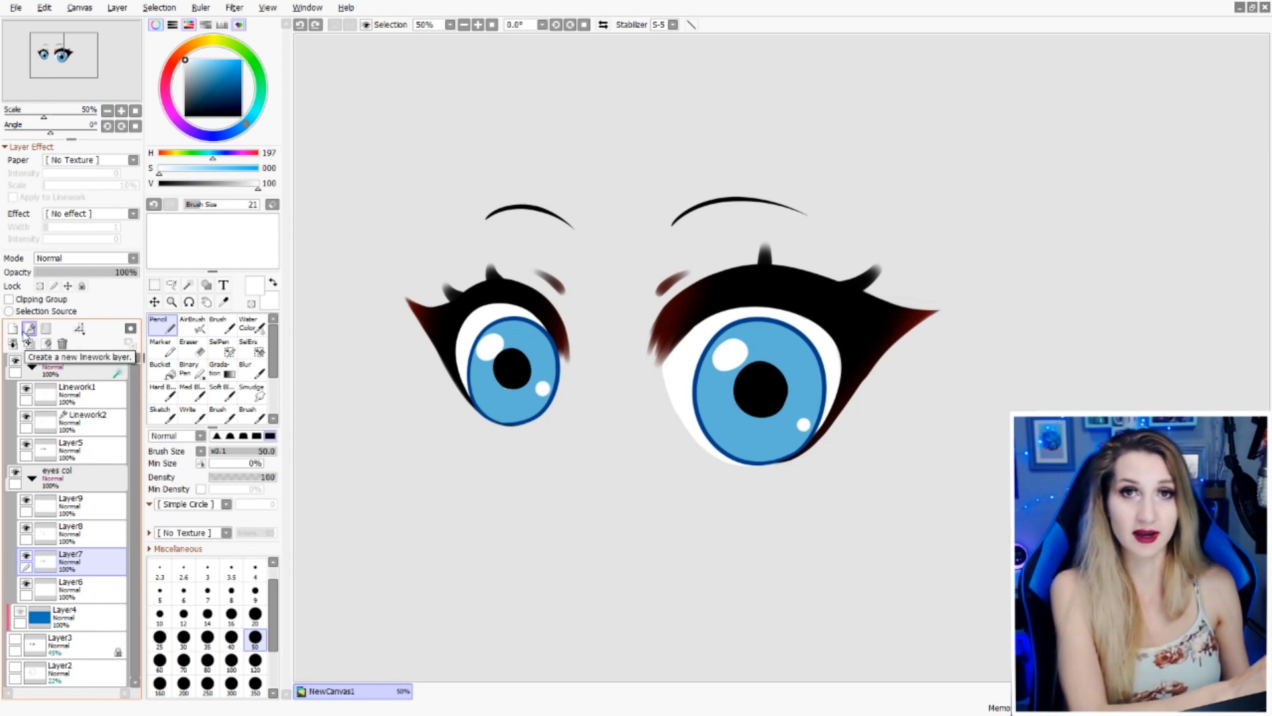
{"action": "left_click", "coordinate": [12, 328]}
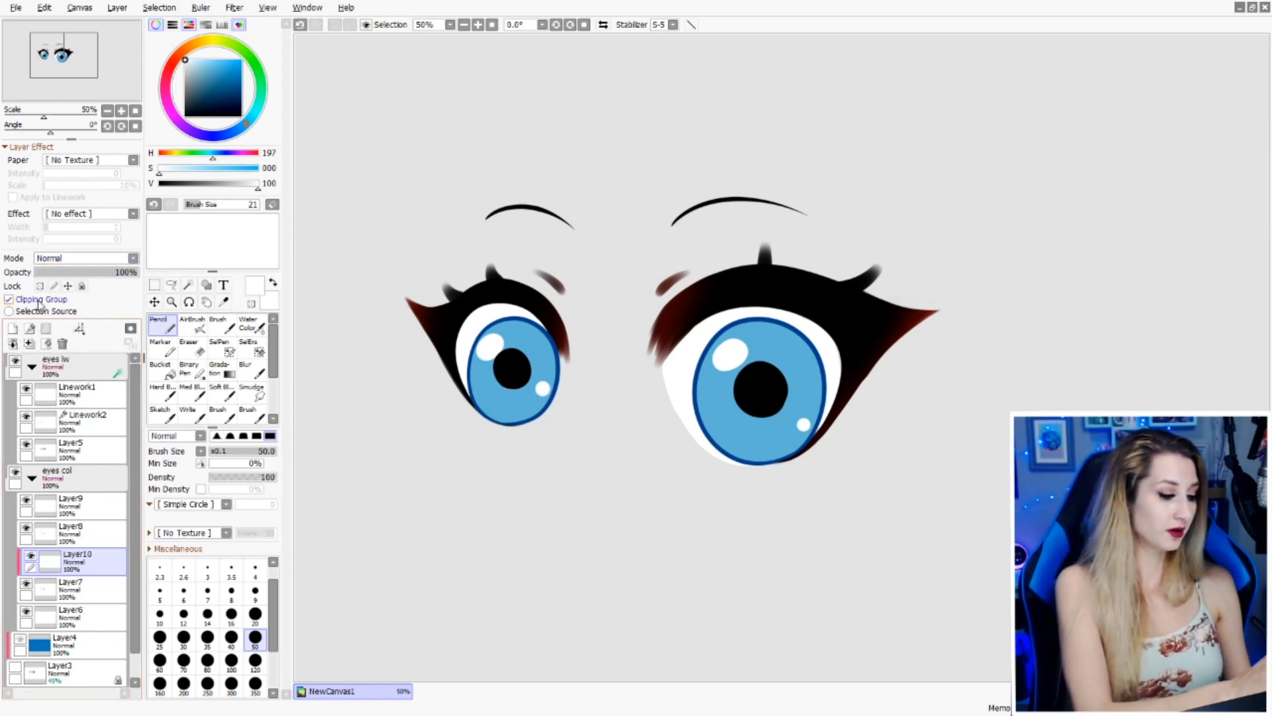
{"action": "left_click", "coordinate": [9, 299]}
{"action": "left_click", "coordinate": [538, 343], "text": "alt"}
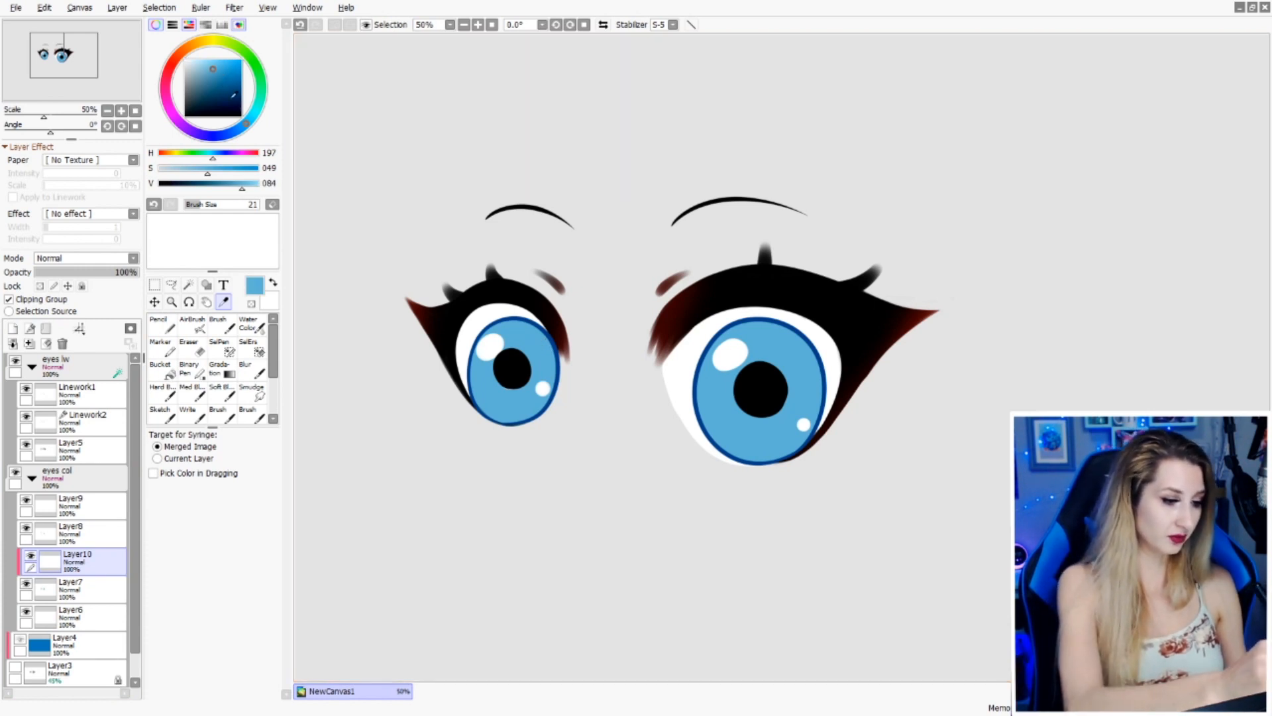
{"action": "left_click", "coordinate": [227, 83]}
{"action": "left_click", "coordinate": [161, 324]}
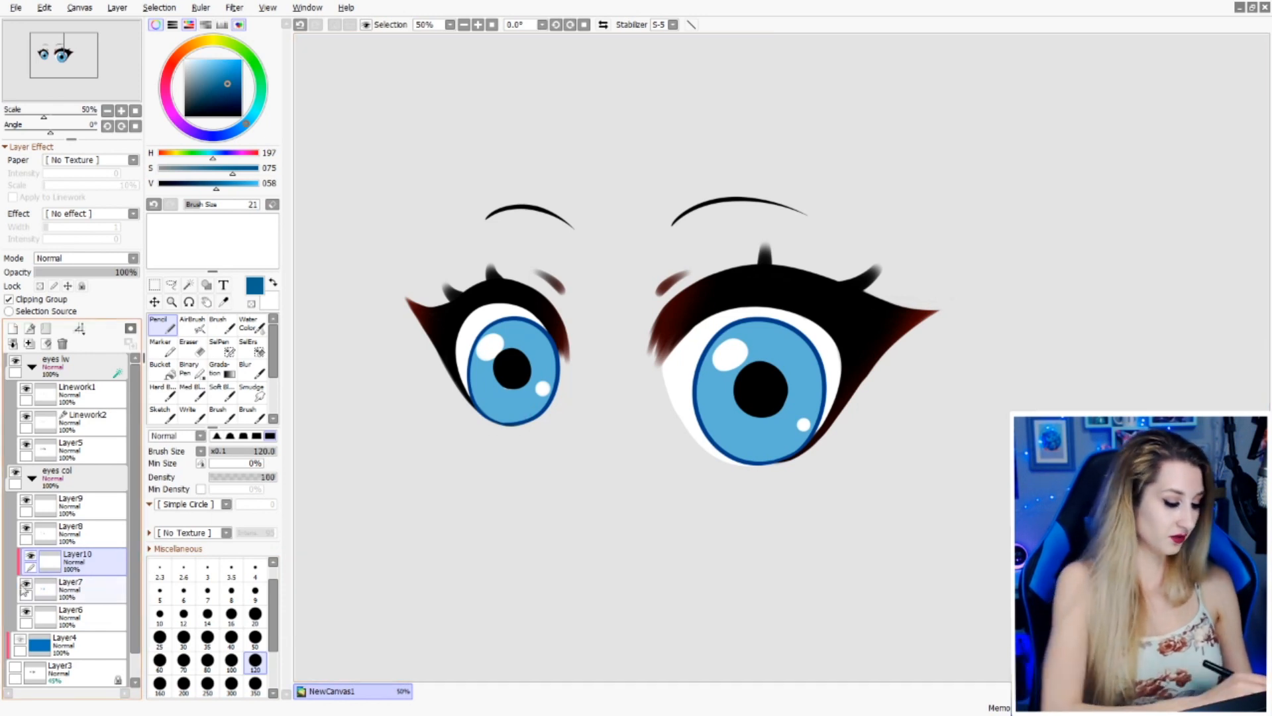
- Paint the upper part of both irises dark blue with a curved lower edge, leaving the bottom in the base blue
{"action": "left_click_drag", "start_coordinate": [909, 338], "coordinate": [955, 281]}
{"action": "left_click_drag", "start_coordinate": [520, 309], "coordinate": [597, 301]}
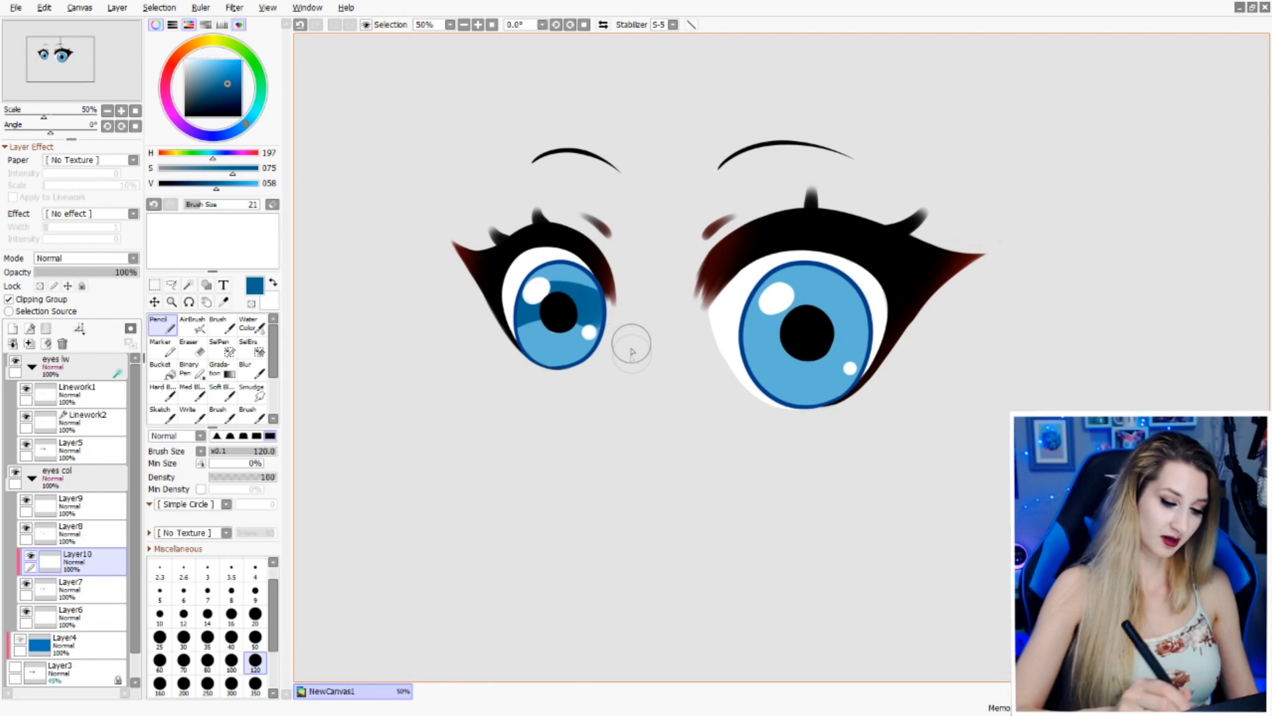
{"action": "key", "text": "ctrl+z"}
{"action": "left_click_drag", "start_coordinate": [510, 316], "coordinate": [604, 312]}
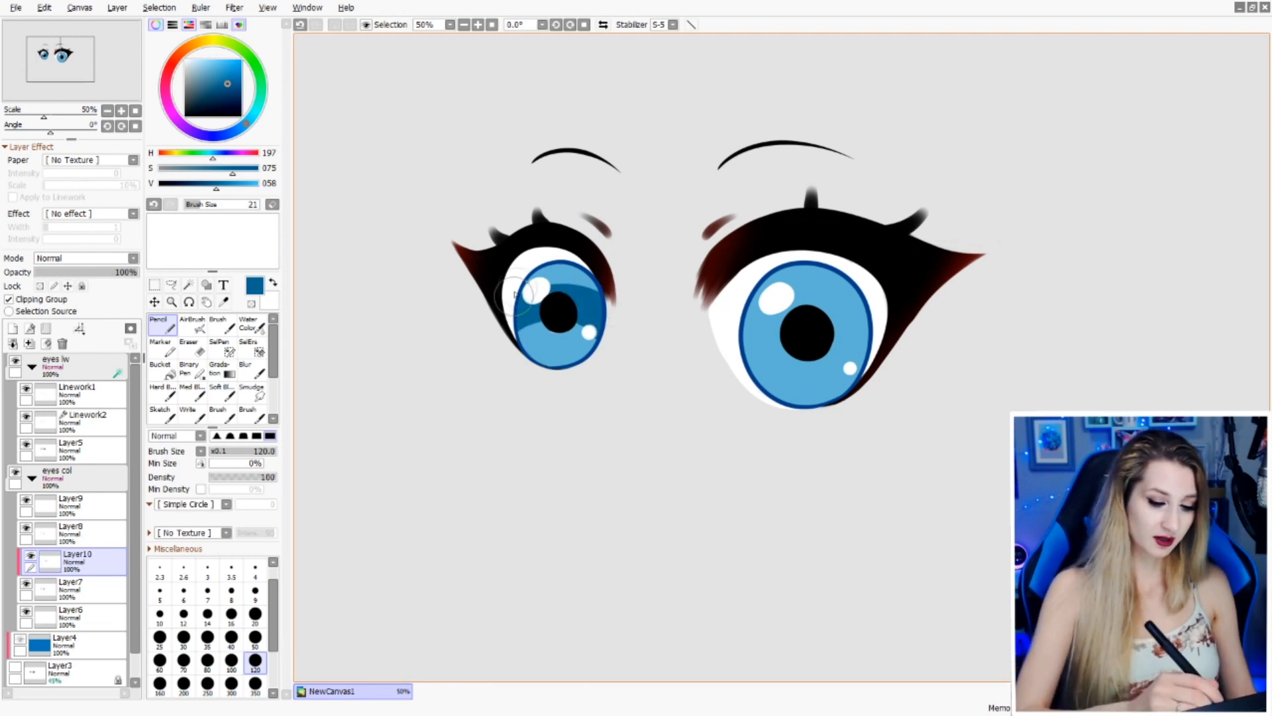
{"action": "left_click_drag", "start_coordinate": [527, 284], "coordinate": [613, 295]}
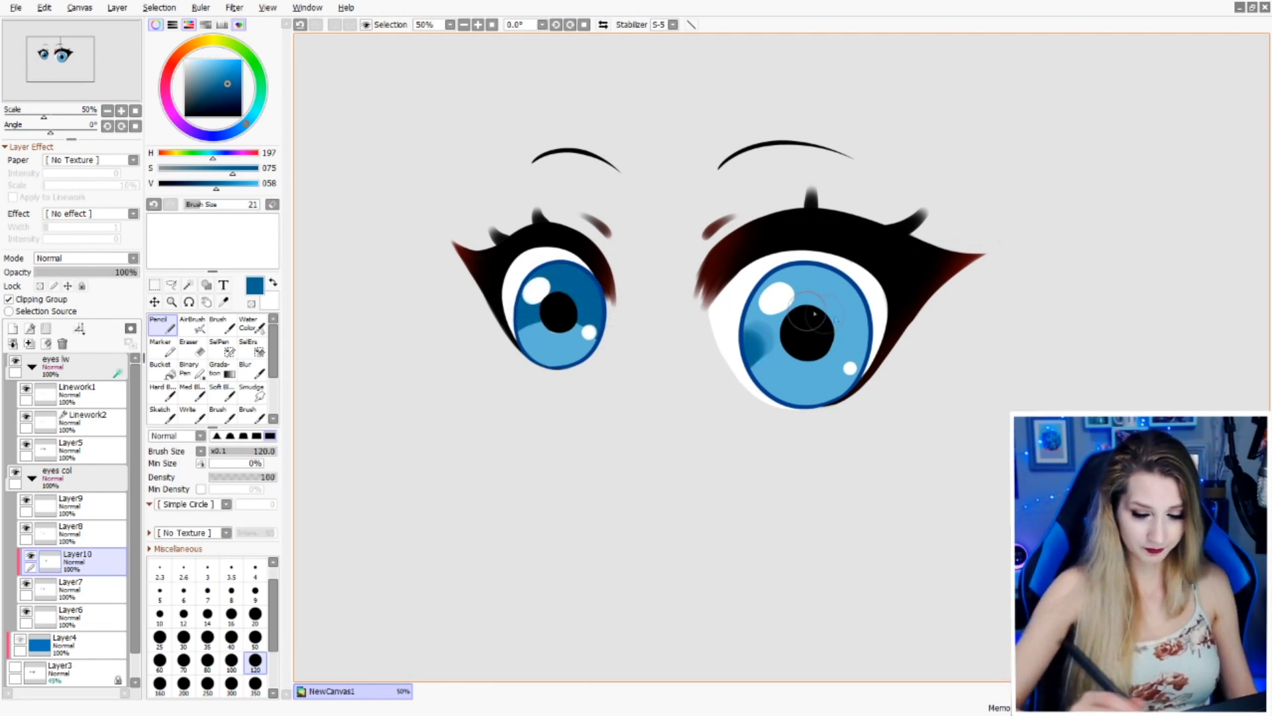
{"action": "left_click_drag", "start_coordinate": [746, 348], "coordinate": [899, 398]}
{"action": "mouse_move", "coordinate": [732, 331]}
{"action": "left_mouse_down"}
{"action": "mouse_move", "coordinate": [875, 331]}
{"action": "mouse_move", "coordinate": [878, 264]}
{"action": "left_mouse_up"}
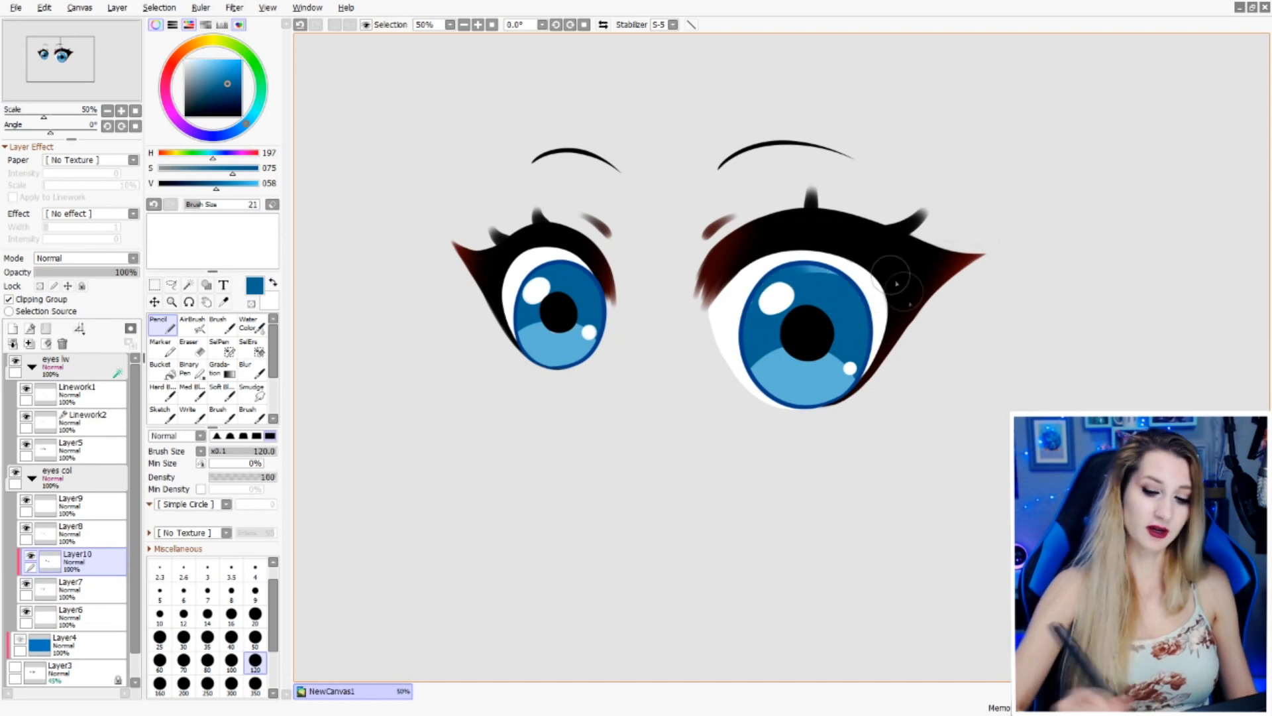
- On a new clipping layer above Layer6, paint grey shadows (S 0, V 65) over the upper whites of both eyes
{"action": "right_click", "coordinate": [803, 377]}
{"action": "left_click_drag", "start_coordinate": [207, 70], "coordinate": [185, 79]}
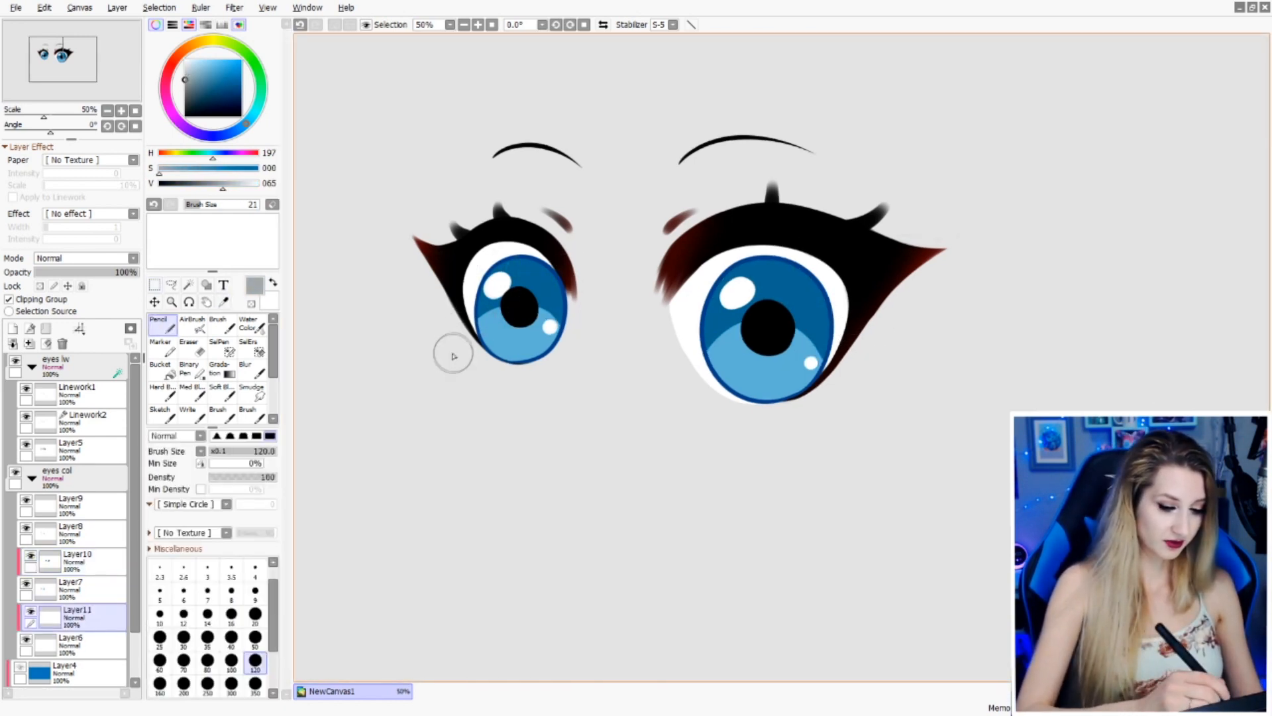
{"action": "mouse_move", "coordinate": [475, 292]}
{"action": "left_mouse_down"}
{"action": "mouse_move", "coordinate": [530, 285]}
{"action": "mouse_move", "coordinate": [503, 259]}
{"action": "mouse_move", "coordinate": [609, 252]}
{"action": "left_mouse_up"}
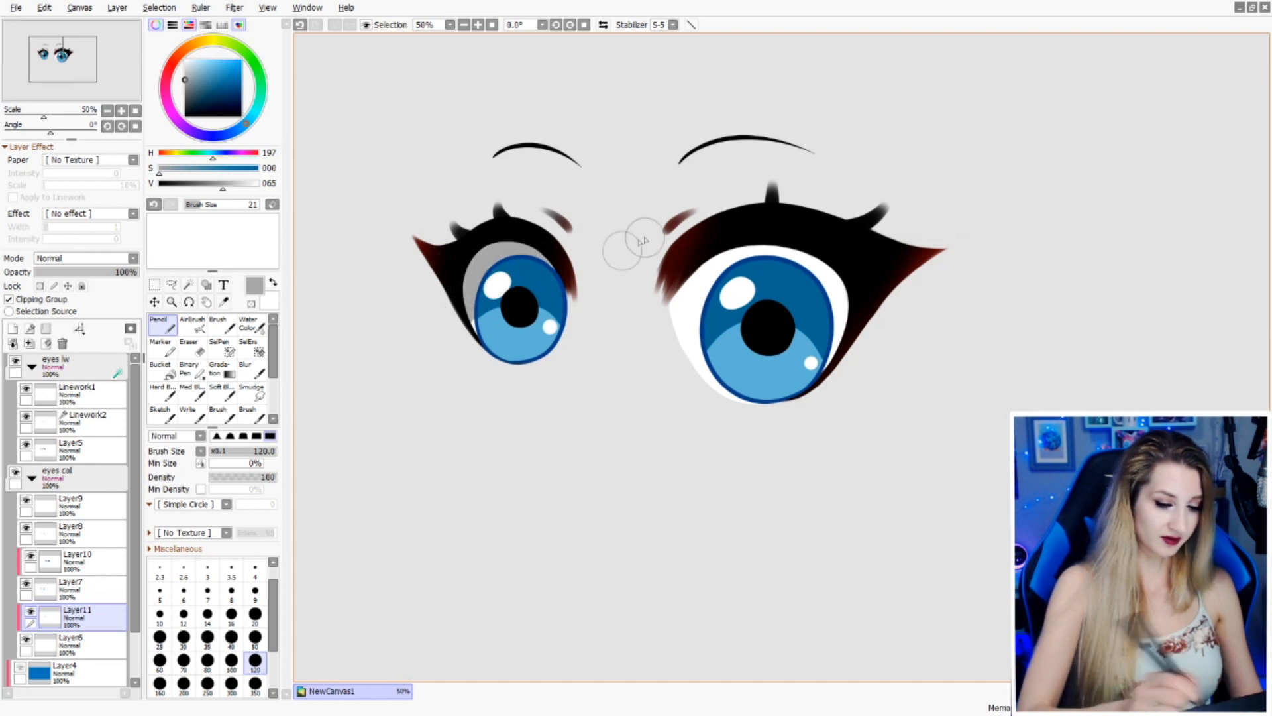
{"action": "mouse_move", "coordinate": [646, 391]}
{"action": "left_mouse_down"}
{"action": "mouse_move", "coordinate": [670, 403]}
{"action": "mouse_move", "coordinate": [698, 333]}
{"action": "mouse_move", "coordinate": [678, 298]}
{"action": "mouse_move", "coordinate": [778, 249]}
{"action": "mouse_move", "coordinate": [867, 328]}
{"action": "mouse_move", "coordinate": [870, 361]}
{"action": "mouse_move", "coordinate": [780, 239]}
{"action": "mouse_move", "coordinate": [852, 369]}
{"action": "left_mouse_up"}
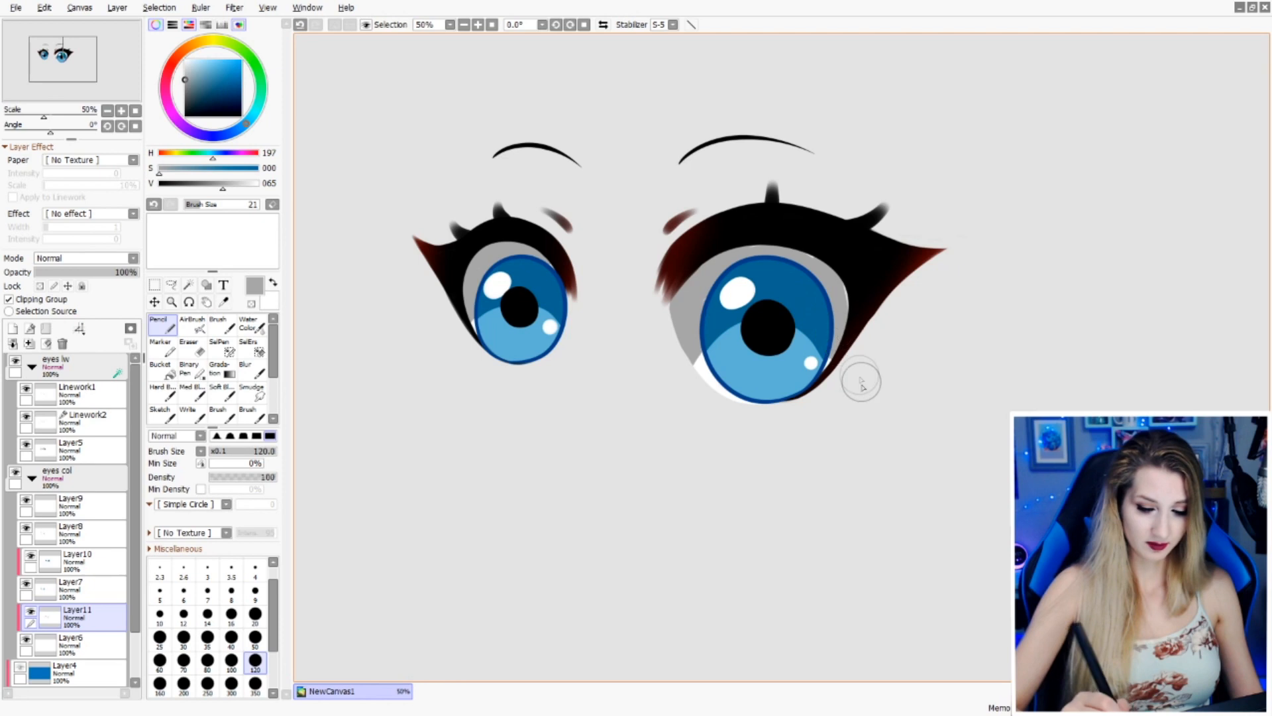
- Lock the transparency of the grey eye-white shadow layer and airbrush white at size 350 over the shadows' lower areas
{"action": "left_click", "coordinate": [69, 642]}
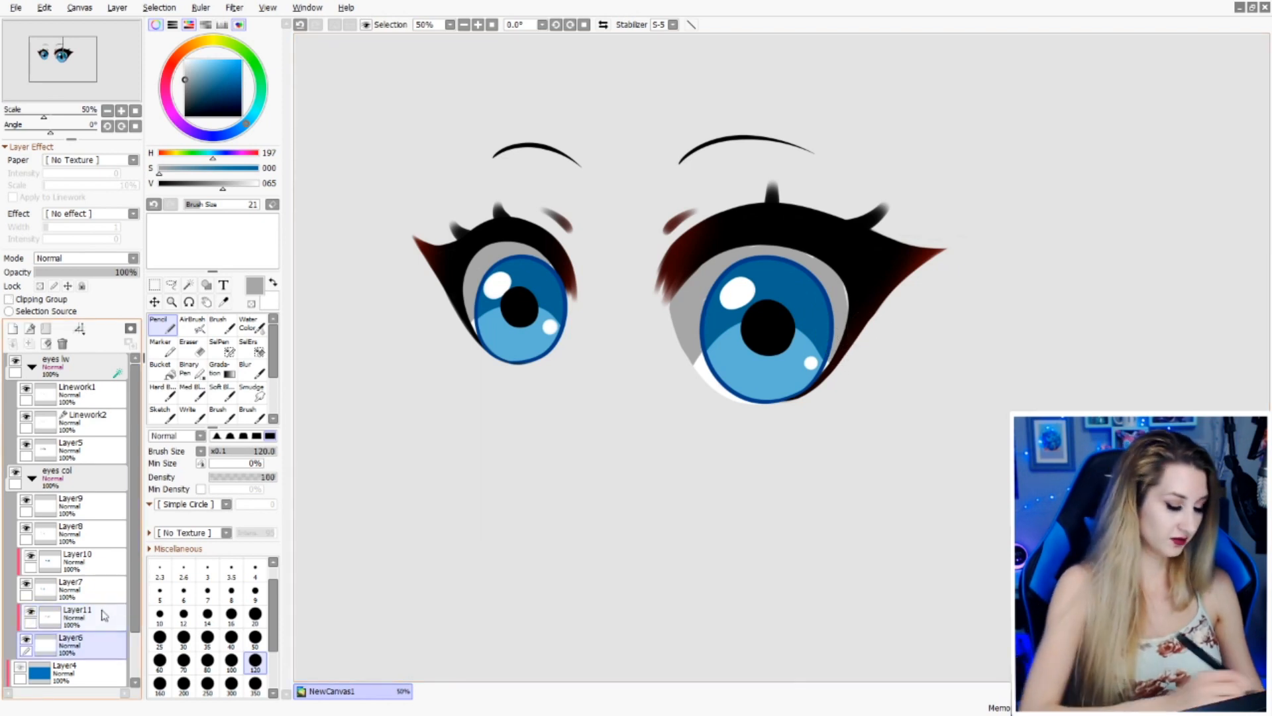
{"action": "left_click", "coordinate": [223, 302]}
{"action": "left_click", "coordinate": [741, 290]}
{"action": "key", "text": "n"}
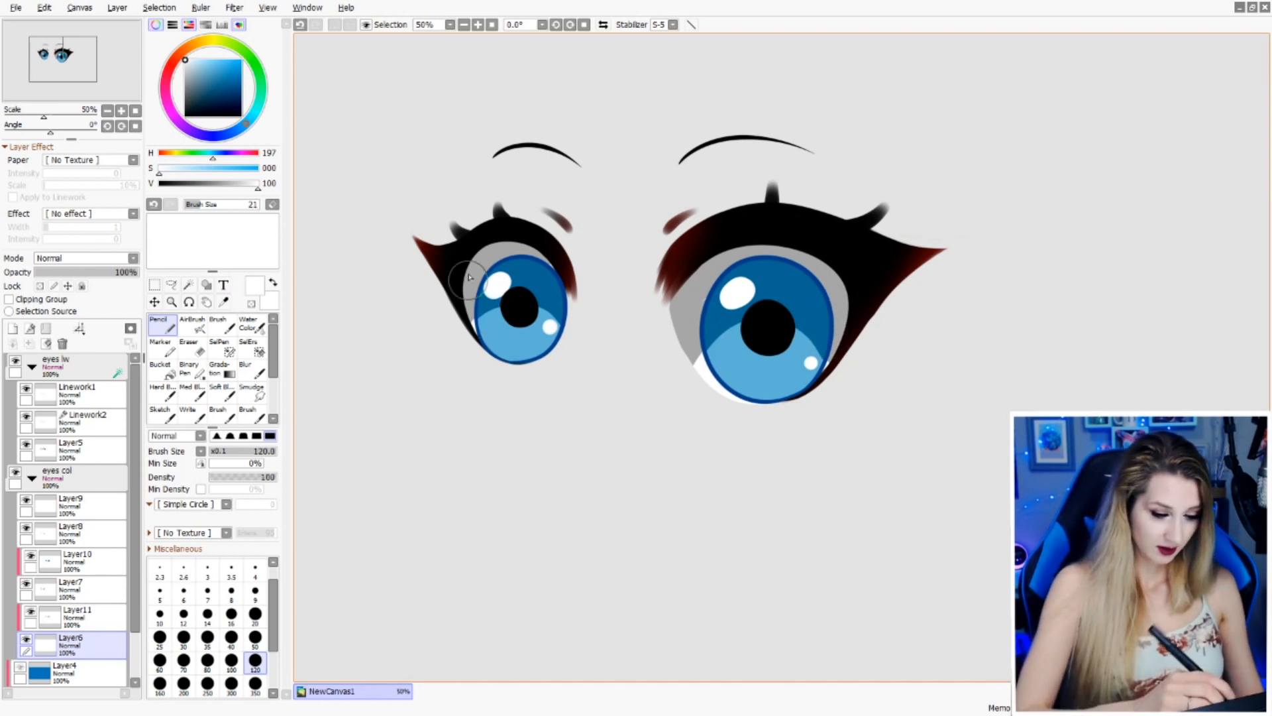
{"action": "scroll", "coordinate": [1017, 236], "scroll_direction": "down", "scroll_amount": 3}
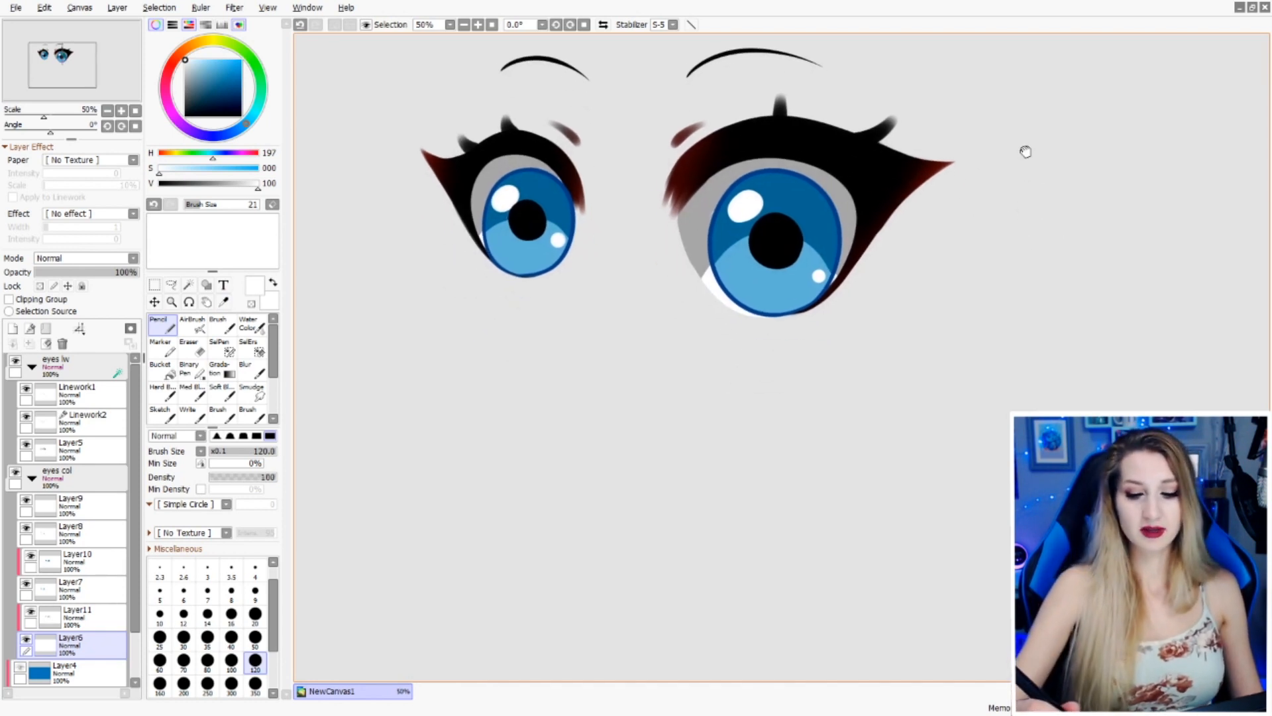
{"action": "left_click", "coordinate": [86, 622]}
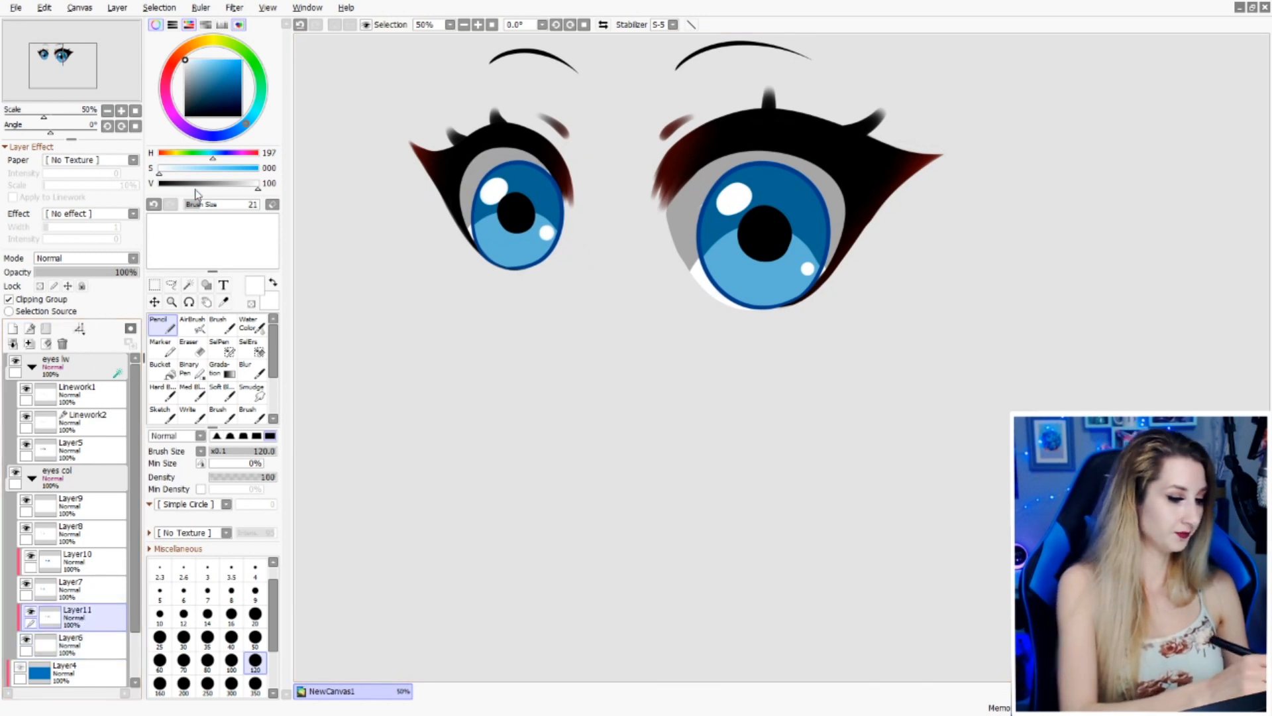
{"action": "left_click", "coordinate": [41, 287]}
{"action": "key", "text": "b"}
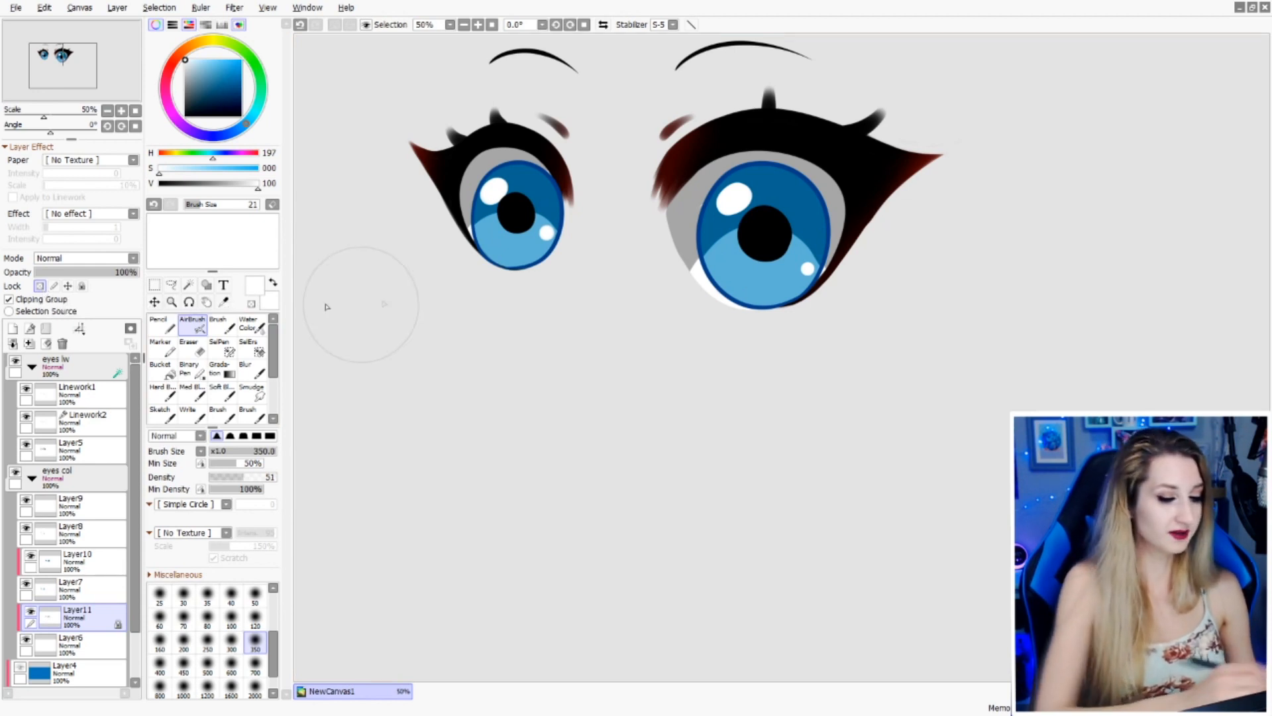
{"action": "left_click_drag", "start_coordinate": [710, 257], "coordinate": [709, 258]}
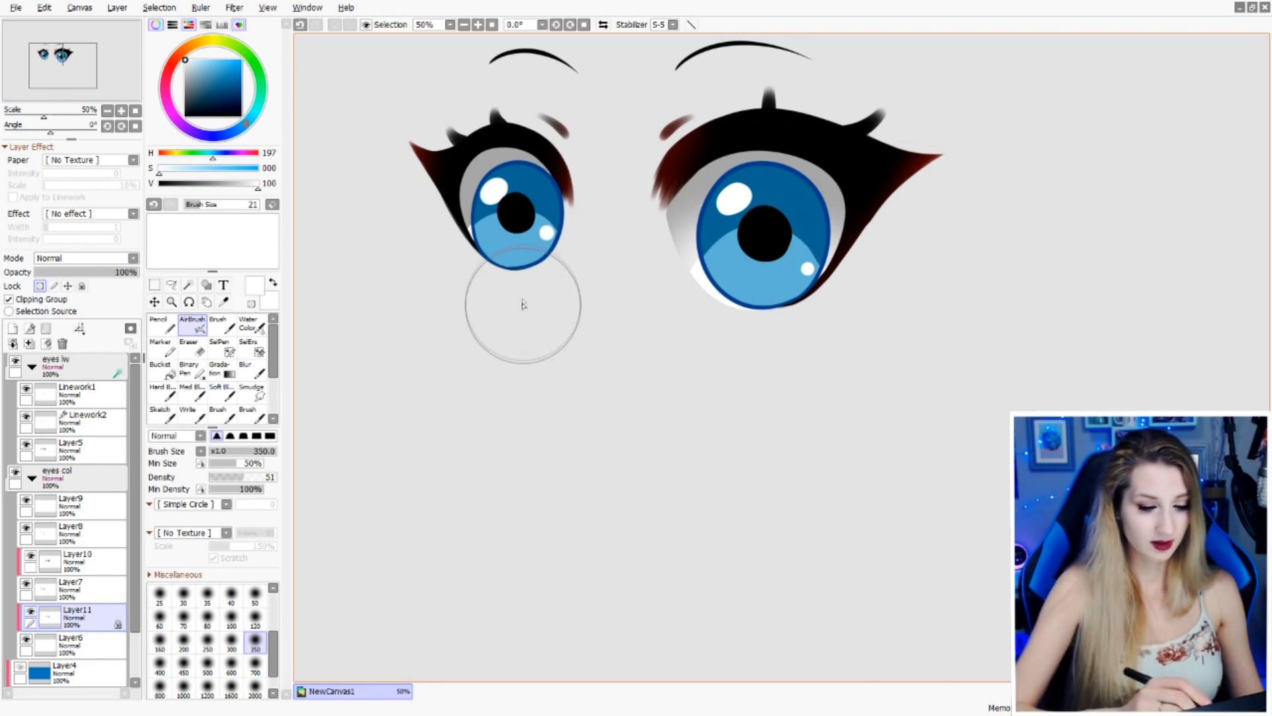
- On a new clipping layer above Layer10, paint base-blue (H 197, S 49, V 84) reflections at the top of both irises with the size 50 Pencil
{"action": "scroll", "coordinate": [911, 393], "scroll_direction": "up", "scroll_amount": 4}
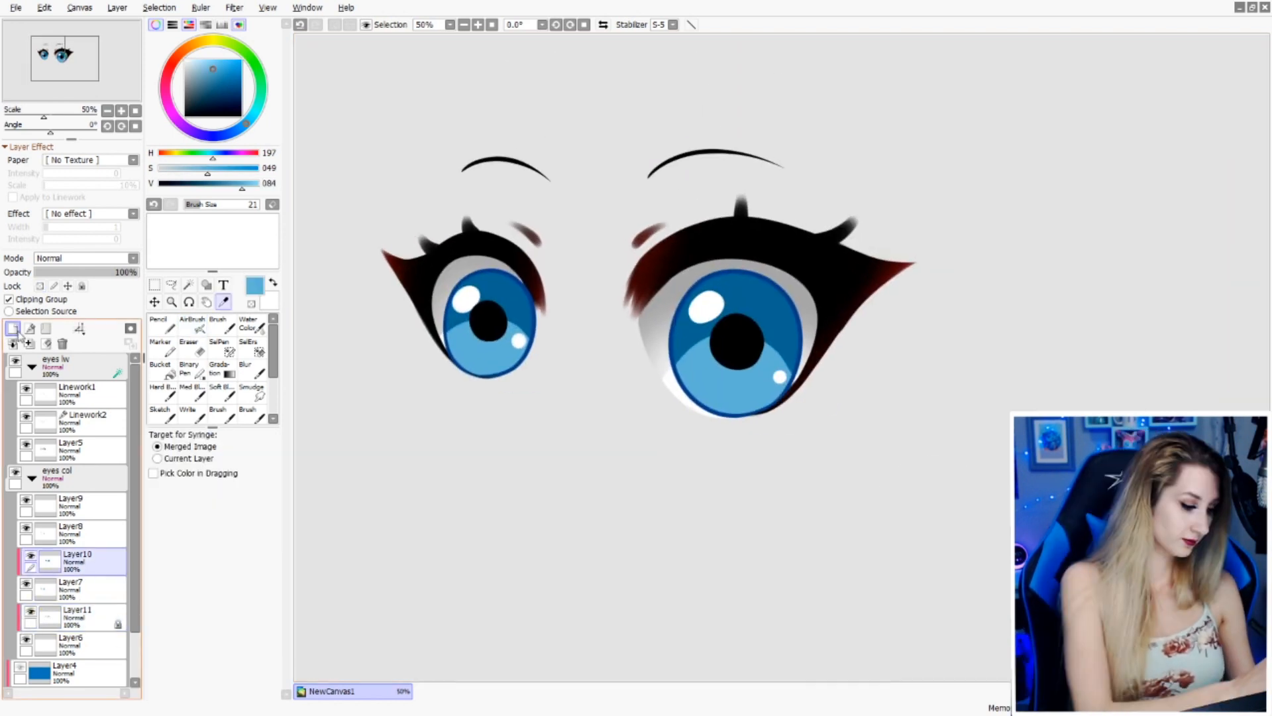
{"action": "left_click", "coordinate": [12, 328]}
{"action": "left_click", "coordinate": [23, 299]}
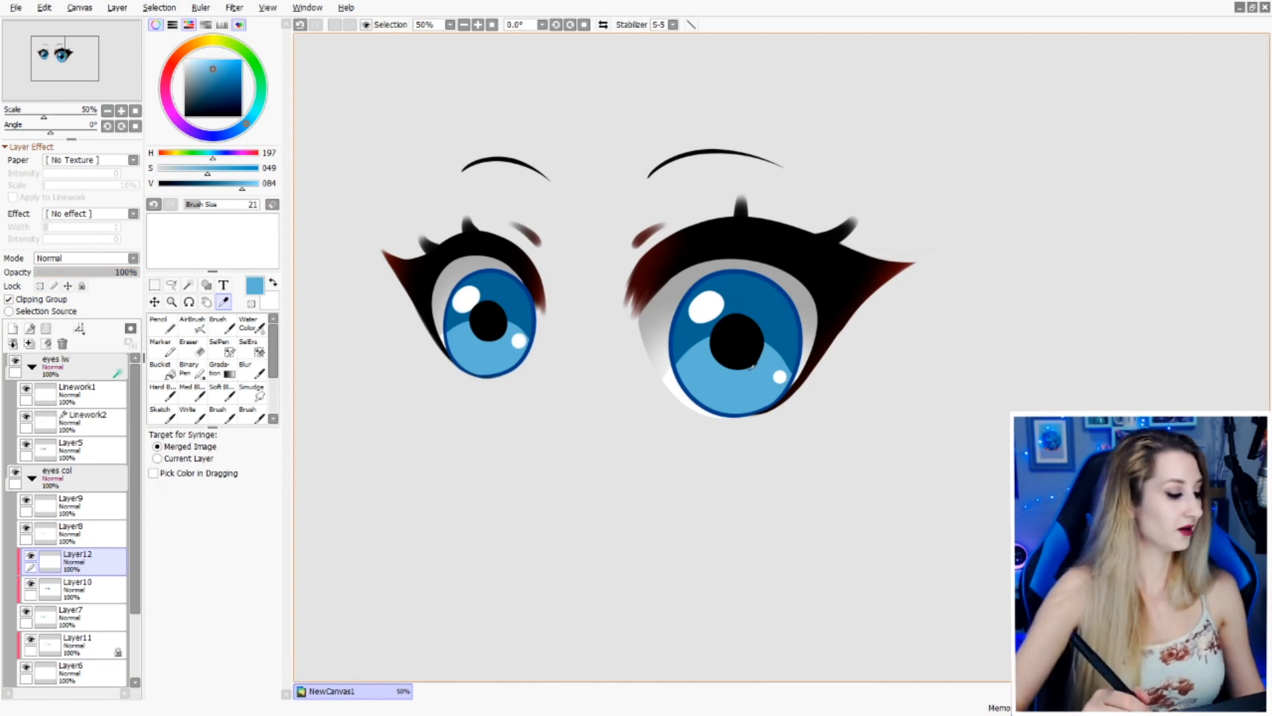
{"action": "key", "text": "n"}
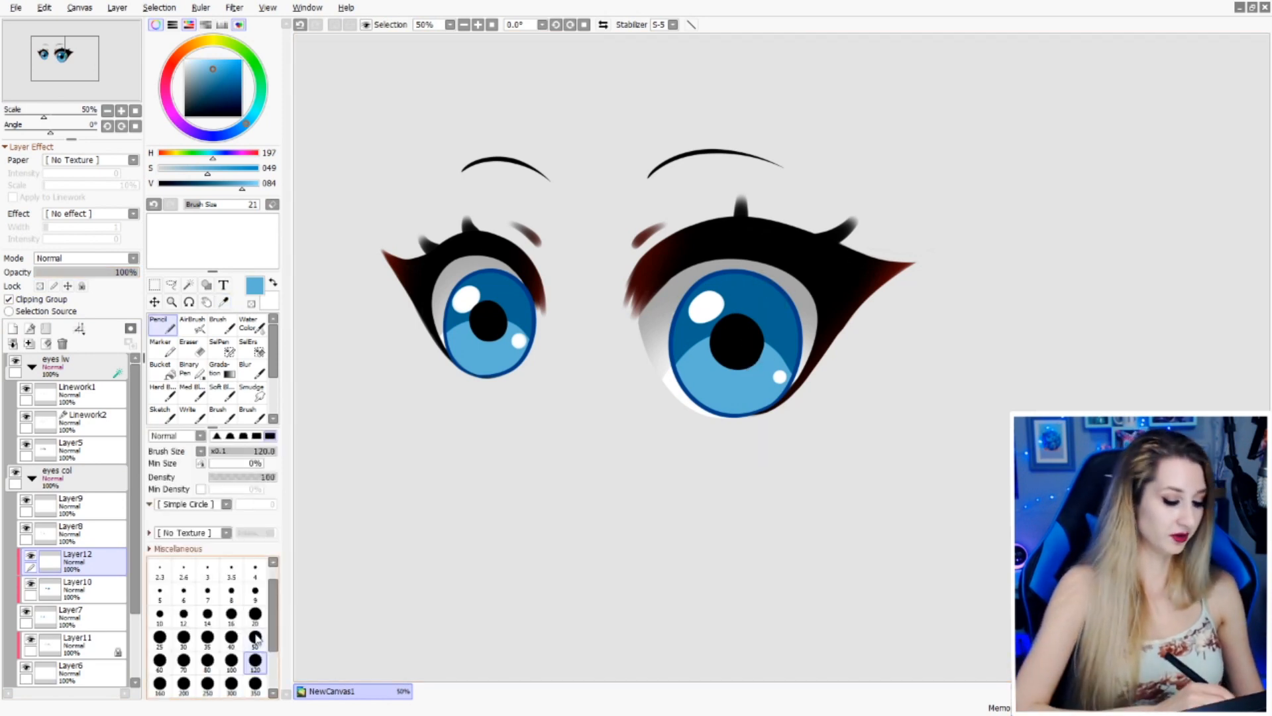
{"action": "mouse_move", "coordinate": [736, 282]}
{"action": "left_mouse_down"}
{"action": "mouse_move", "coordinate": [756, 288]}
{"action": "mouse_move", "coordinate": [720, 283]}
{"action": "mouse_move", "coordinate": [762, 285]}
{"action": "left_mouse_up"}
{"action": "key", "text": "ctrl+z"}
{"action": "left_click_drag", "start_coordinate": [497, 280], "coordinate": [476, 285]}
- Softly fade the light blue reflections at the top of both irises using the Airbrush at size 350 with transparent colour
{"action": "left_click", "coordinate": [252, 302]}
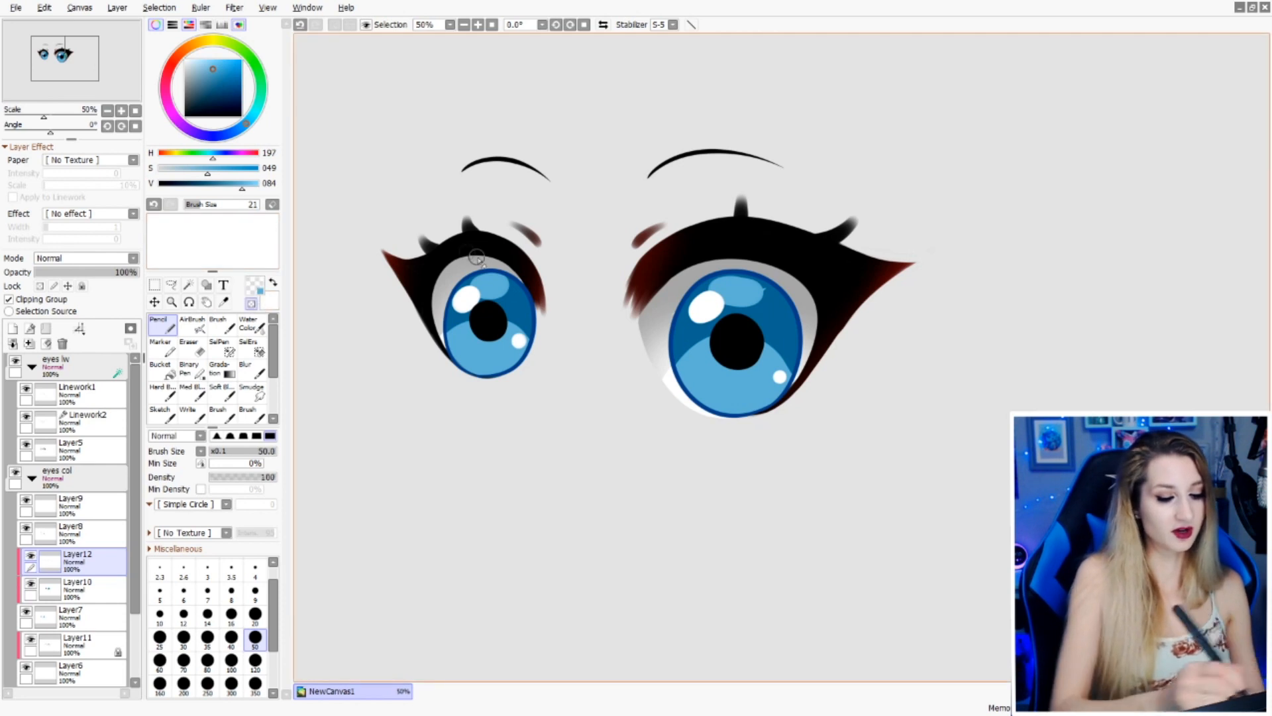
{"action": "key", "text": "b"}
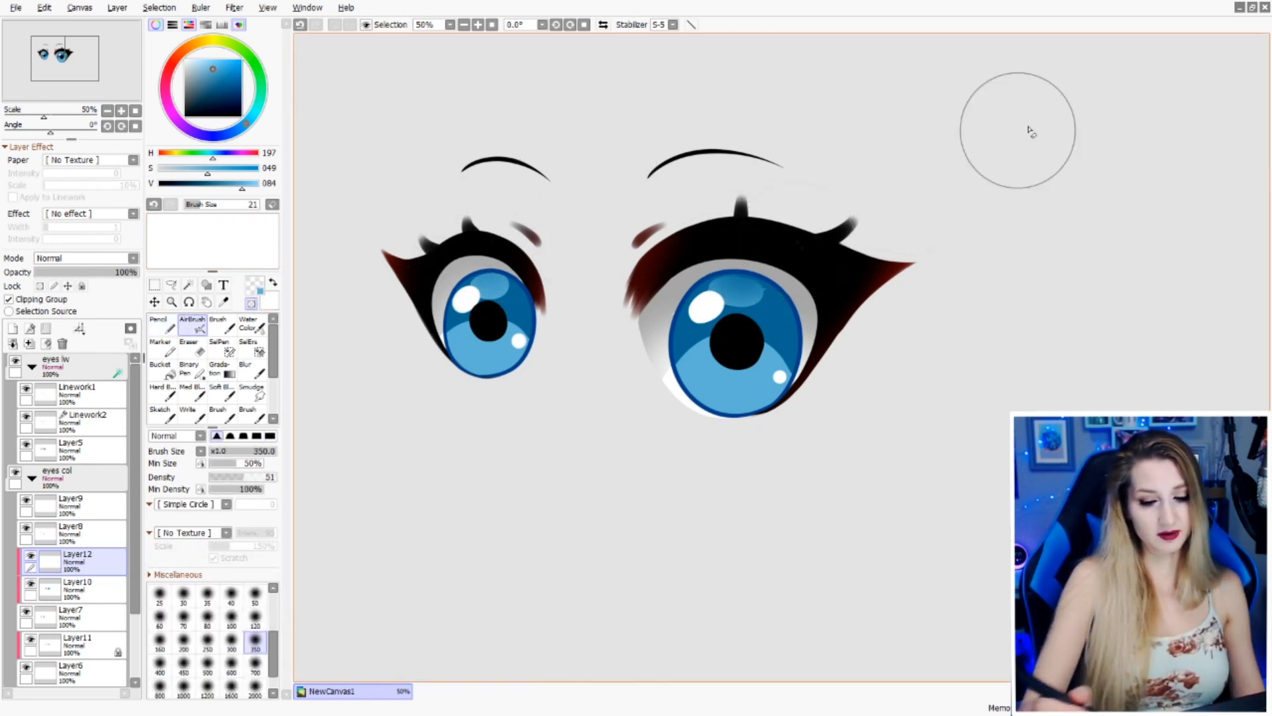
{"action": "key", "text": "e"}
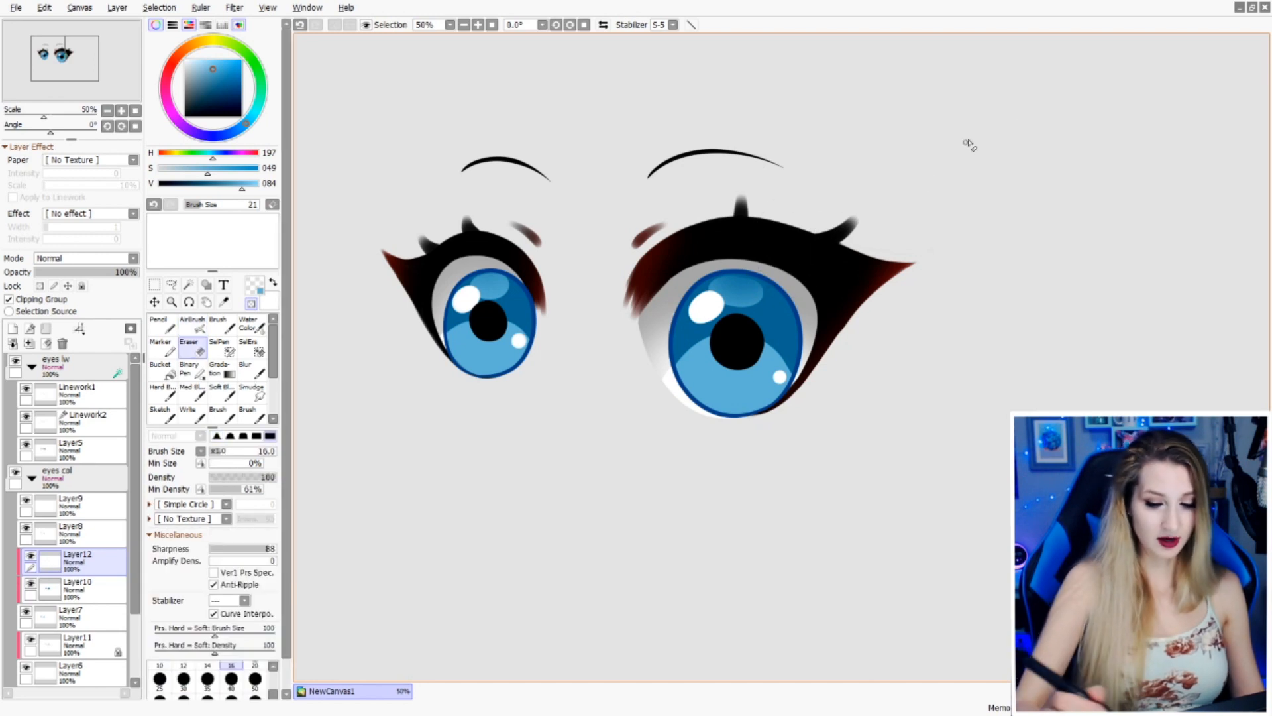
{"action": "left_click_drag", "start_coordinate": [944, 260], "coordinate": [992, 203]}
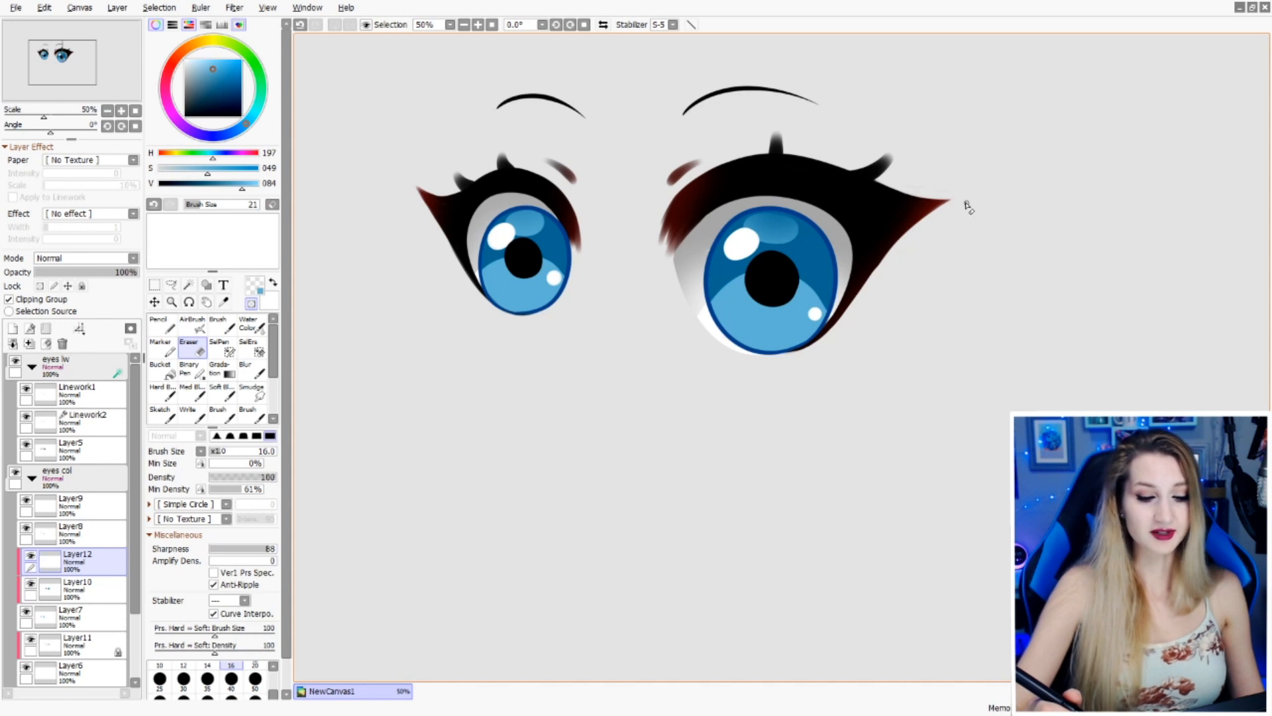
- Lock Linework1's transparency and recolour the outlines around both pupils bright cyan (H 186, S 67, V 100) with the size 120 Pencil
{"action": "left_click_drag", "start_coordinate": [968, 207], "coordinate": [964, 231]}
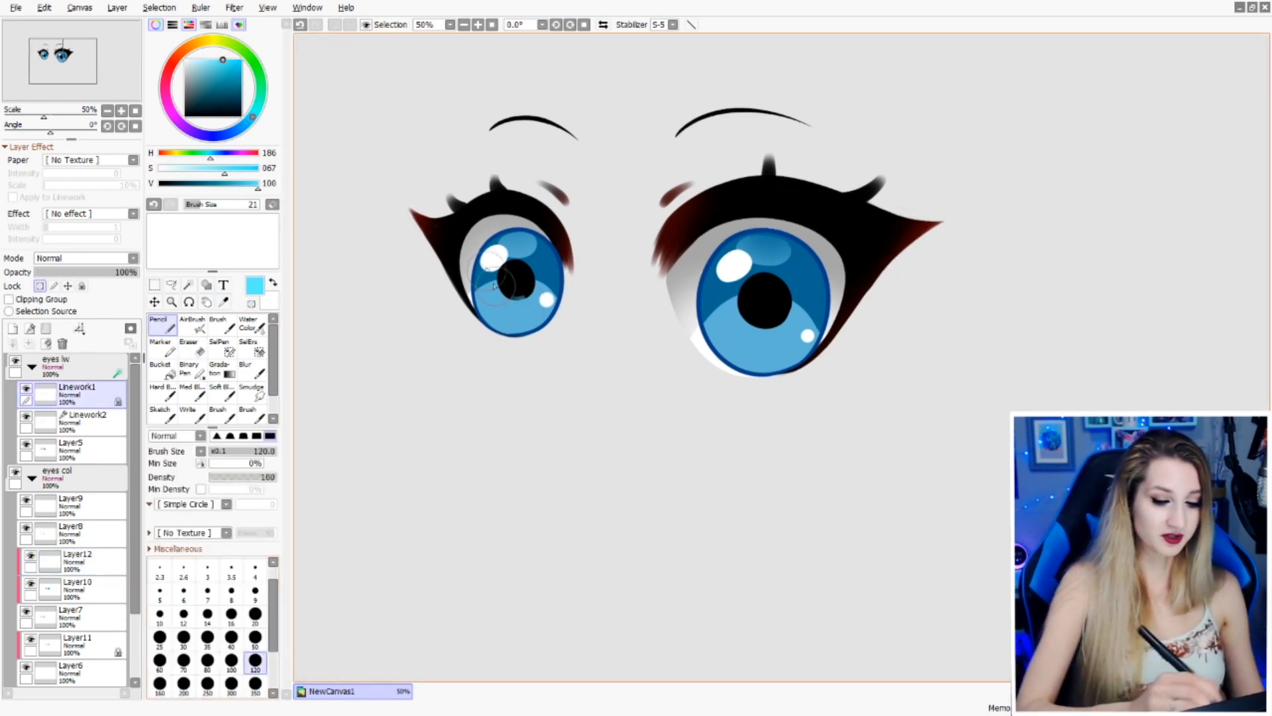
{"action": "left_click_drag", "start_coordinate": [494, 286], "coordinate": [532, 292]}
{"action": "left_click_drag", "start_coordinate": [787, 299], "coordinate": [782, 320]}
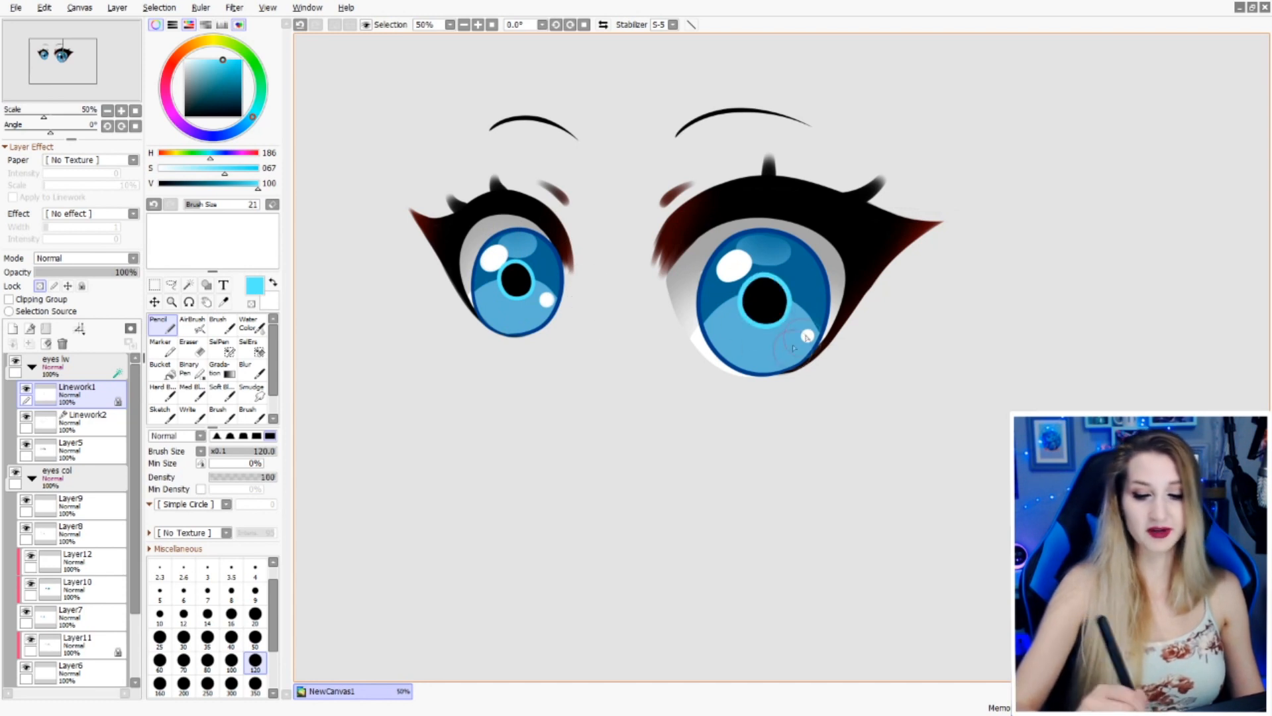
- On a new clipping layer above Layer8, airbrush a cyan glow at size 300 over the lower part of both pupils
{"action": "left_click_drag", "start_coordinate": [1007, 250], "coordinate": [1011, 273]}
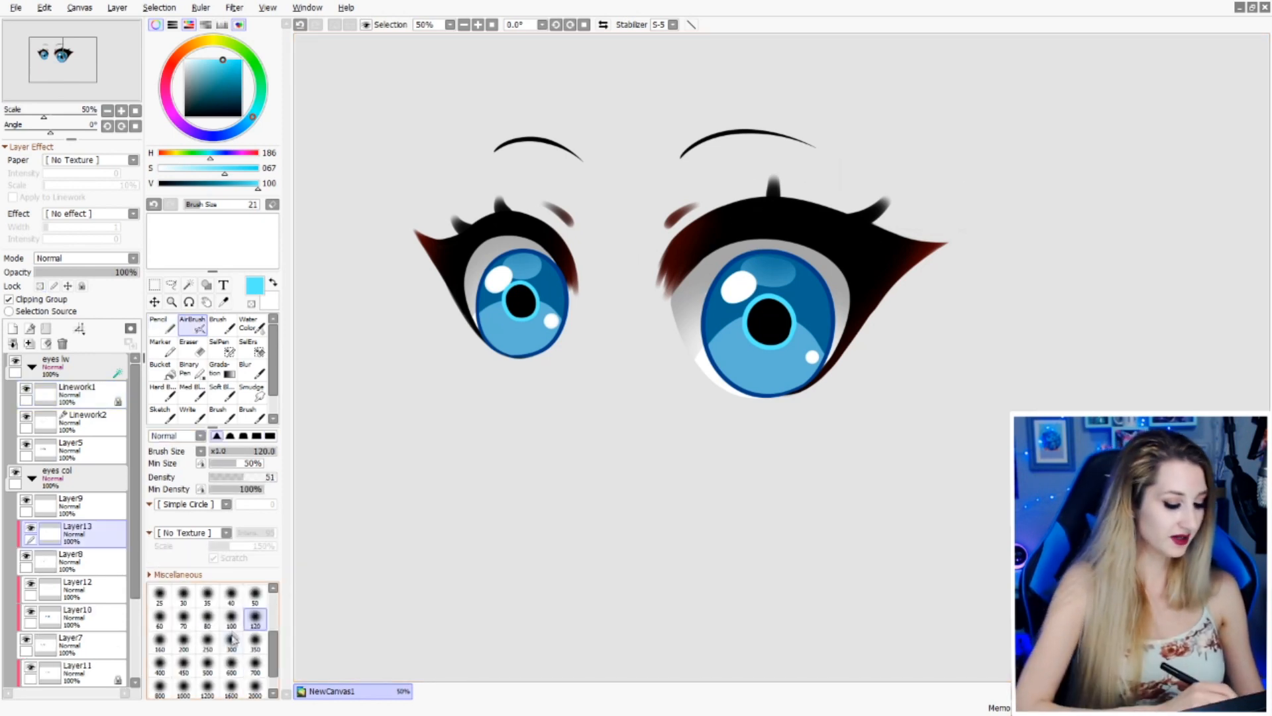
{"action": "left_click", "coordinate": [231, 640]}
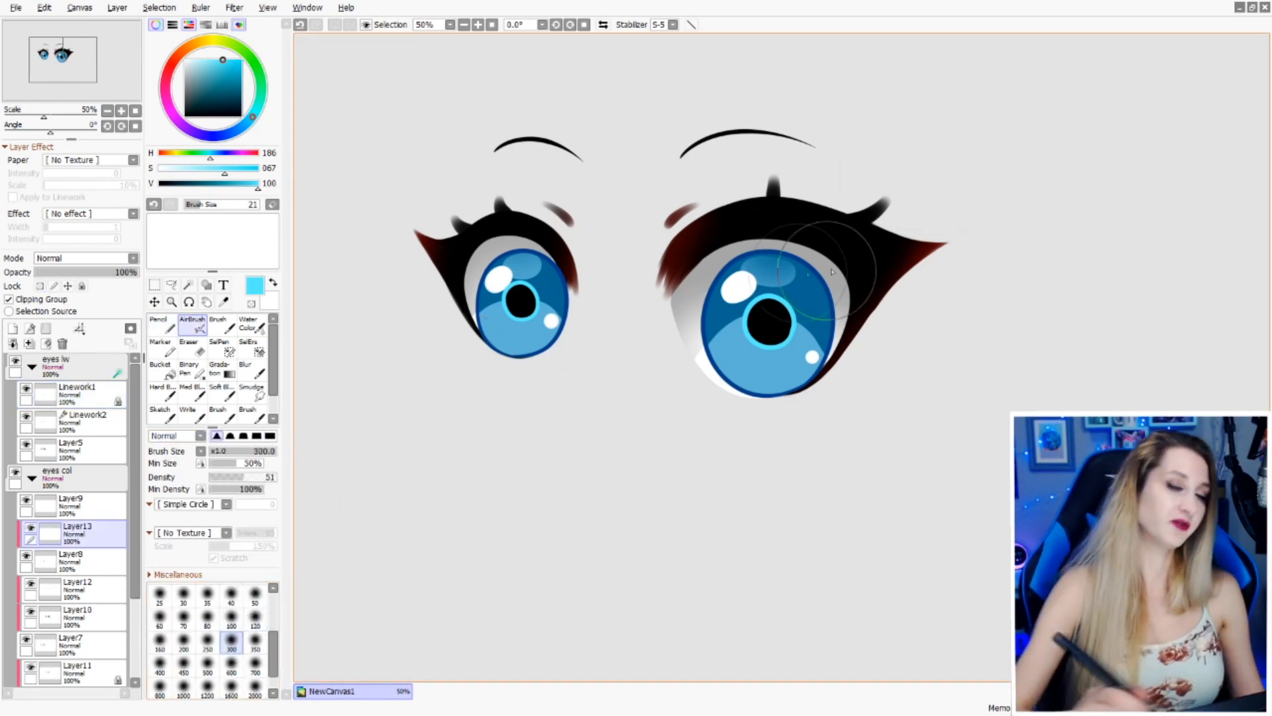
{"action": "mouse_move", "coordinate": [754, 387]}
{"action": "left_mouse_down"}
{"action": "mouse_move", "coordinate": [778, 350]}
{"action": "mouse_move", "coordinate": [763, 377]}
{"action": "mouse_move", "coordinate": [763, 357]}
{"action": "mouse_move", "coordinate": [766, 394]}
{"action": "left_mouse_up"}
{"action": "mouse_move", "coordinate": [523, 318]}
{"action": "left_mouse_down"}
{"action": "mouse_move", "coordinate": [511, 341]}
{"action": "mouse_move", "coordinate": [521, 311]}
{"action": "mouse_move", "coordinate": [525, 331]}
{"action": "left_mouse_up"}
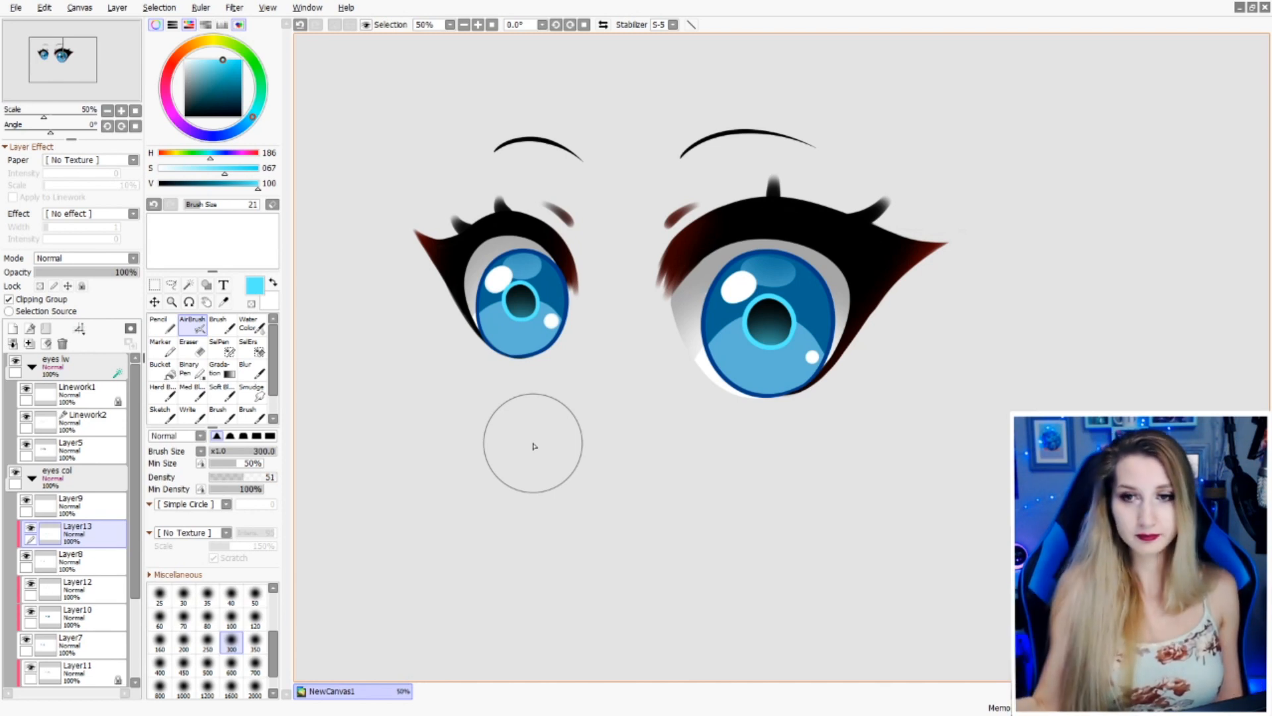
- Undo and redo the airbrushed pupil glow to compare the eyes with and without it
{"action": "key", "text": "ctrl+z"}
{"action": "key", "text": "ctrl+z"}
{"action": "key", "text": "ctrl+y"}
{"action": "key", "text": "ctrl+y"}
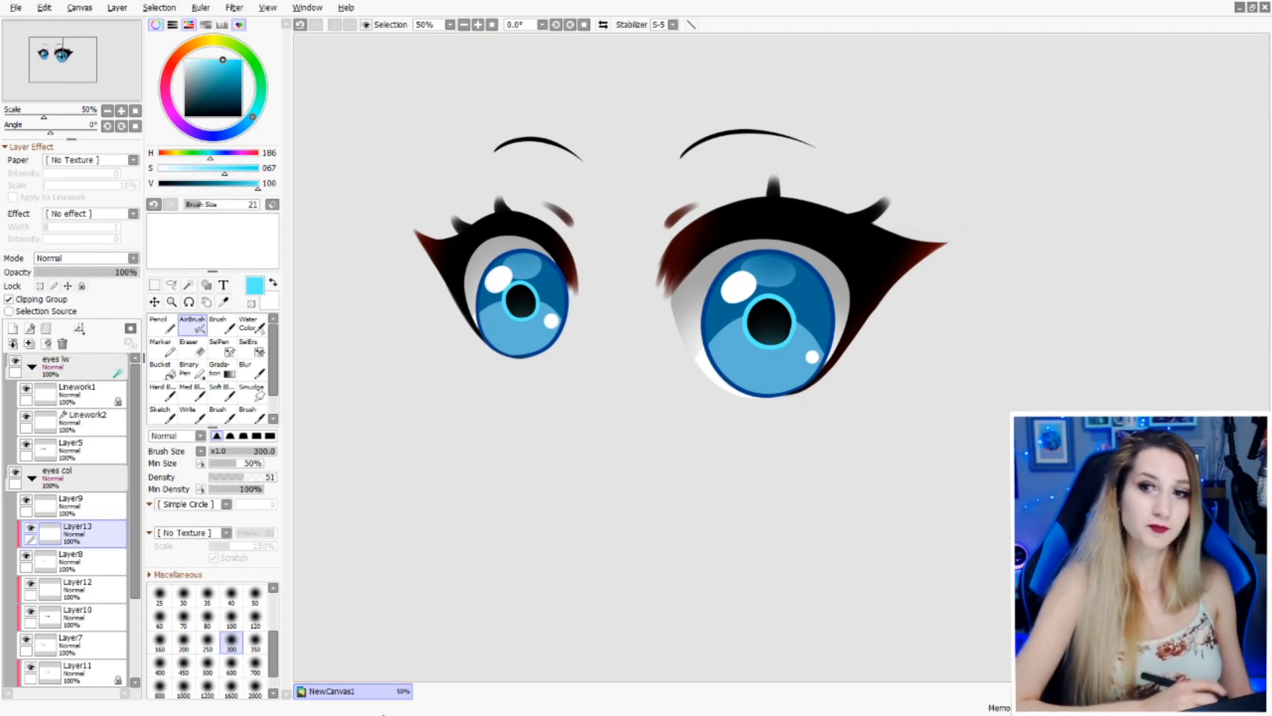
- On a new layer above Layer9, paint a bright cyan oval below the pupil of each eye with the size 50 Pencil
{"action": "key", "text": "n"}
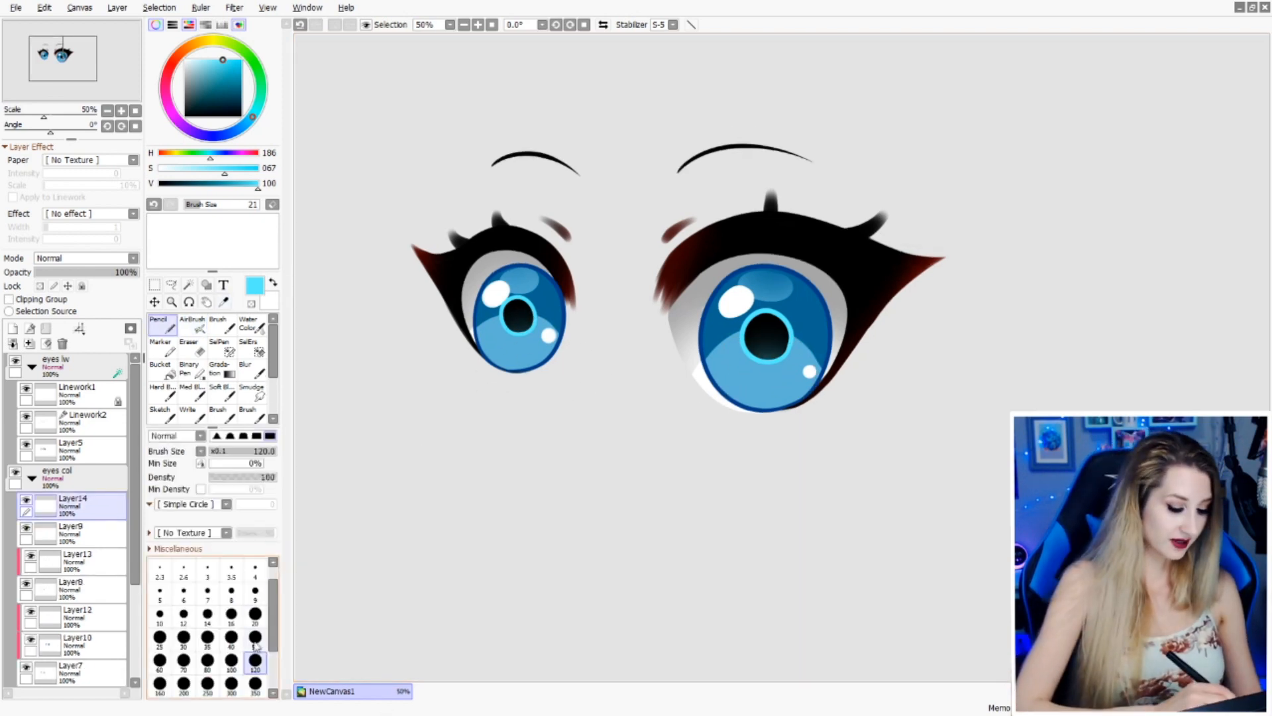
{"action": "left_click", "coordinate": [255, 638]}
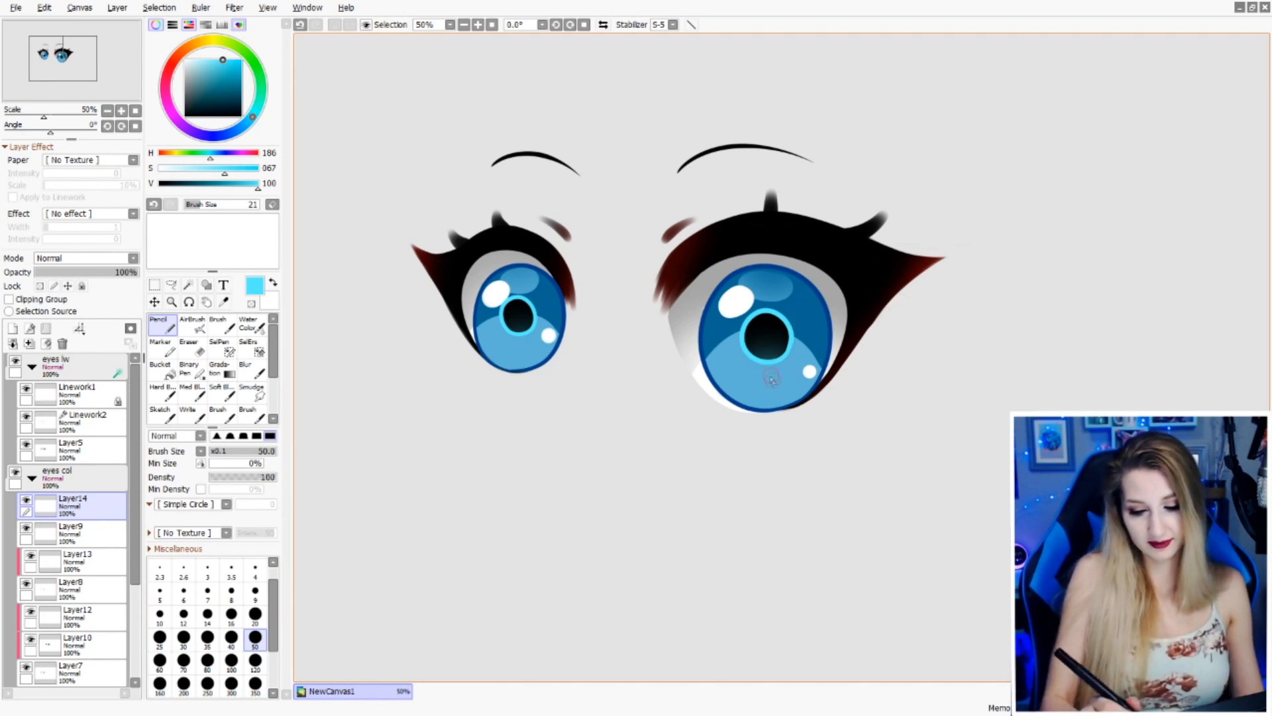
{"action": "mouse_move", "coordinate": [769, 374]}
{"action": "left_mouse_down"}
{"action": "mouse_move", "coordinate": [755, 391]}
{"action": "mouse_move", "coordinate": [742, 379]}
{"action": "left_mouse_up"}
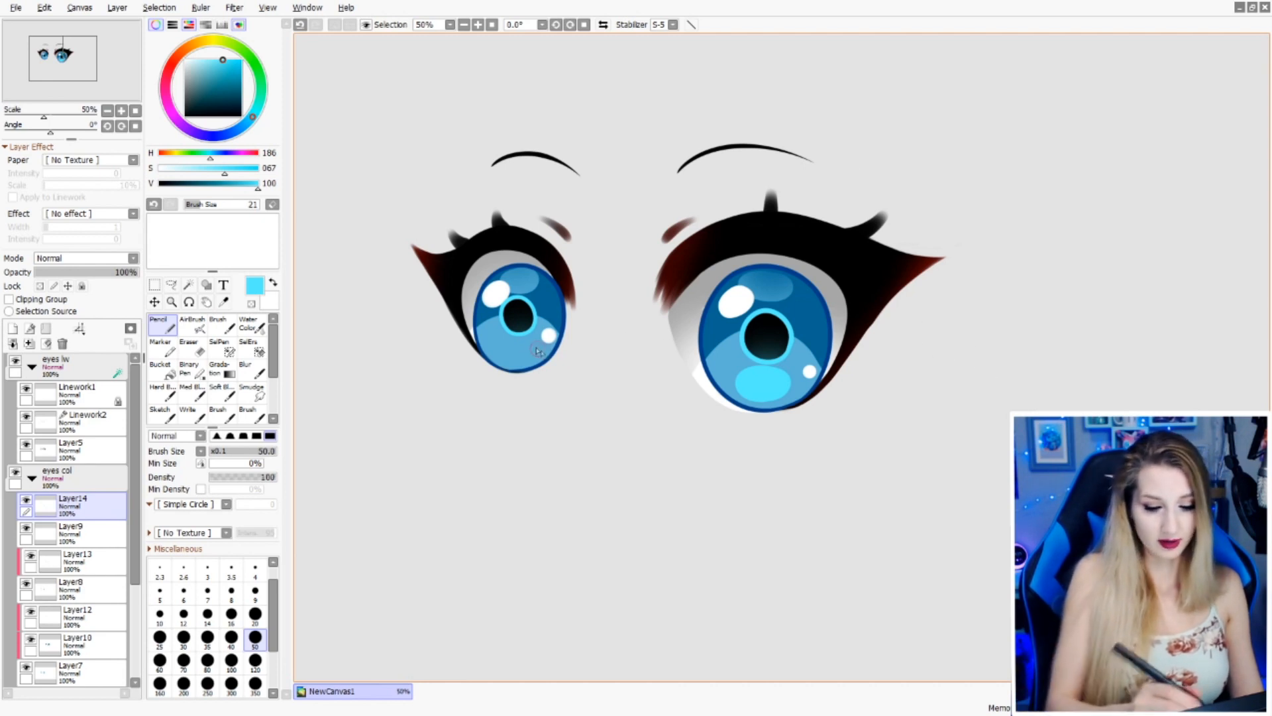
{"action": "left_click_drag", "start_coordinate": [522, 346], "coordinate": [529, 355]}
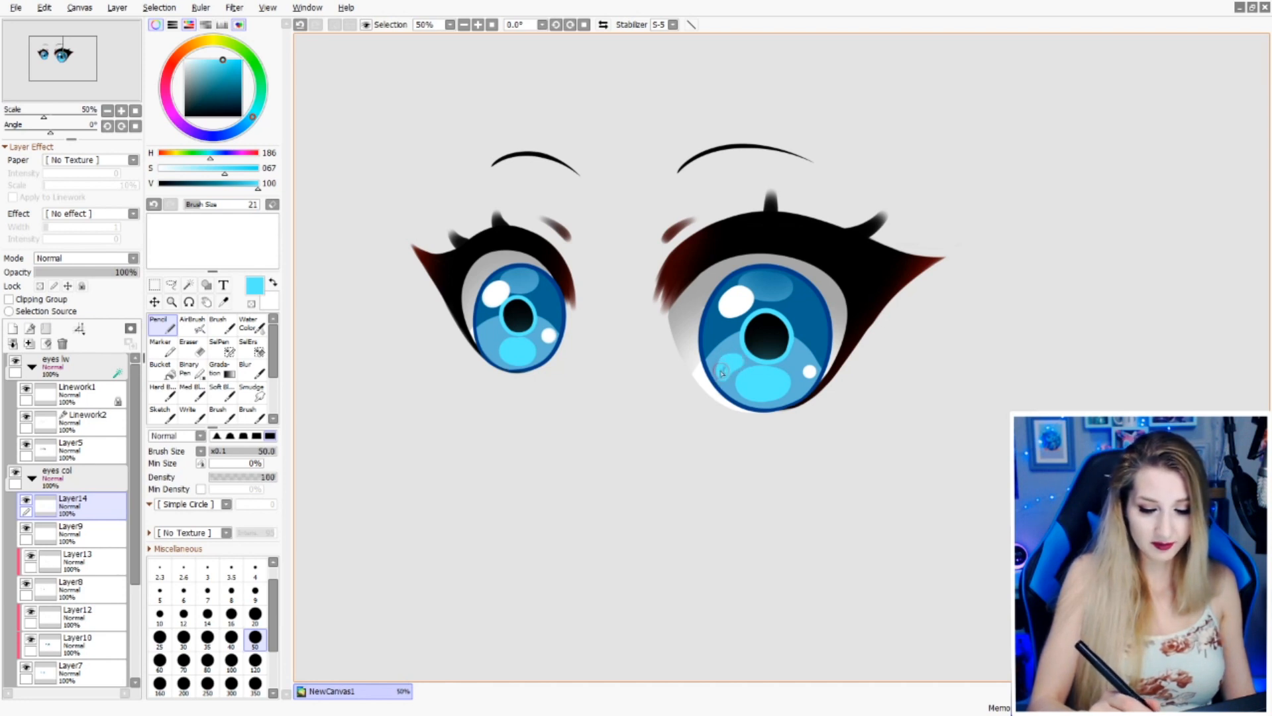
- Paint two smaller cyan ovals and a dot up the inner side of the larger eye's pupil, undoing strokes that miss
{"action": "key", "text": "ctrl+z"}
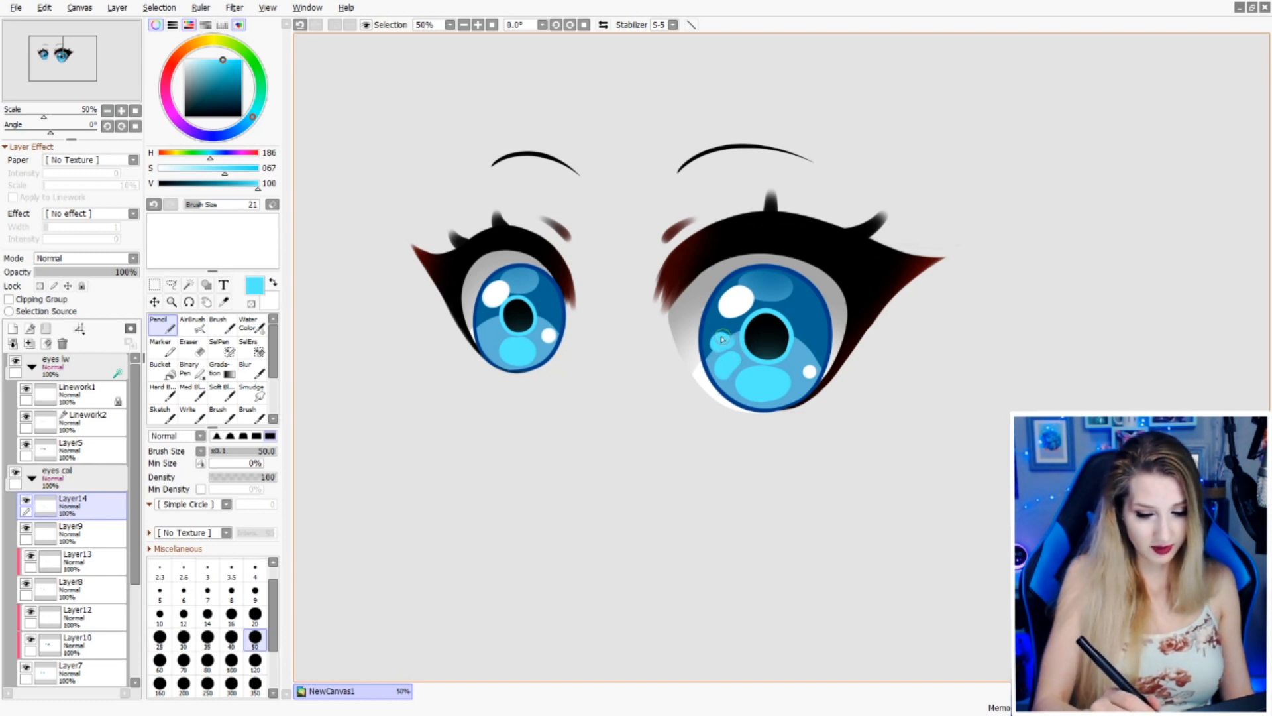
{"action": "key", "text": "ctrl+z"}
{"action": "left_click", "coordinate": [732, 324]}
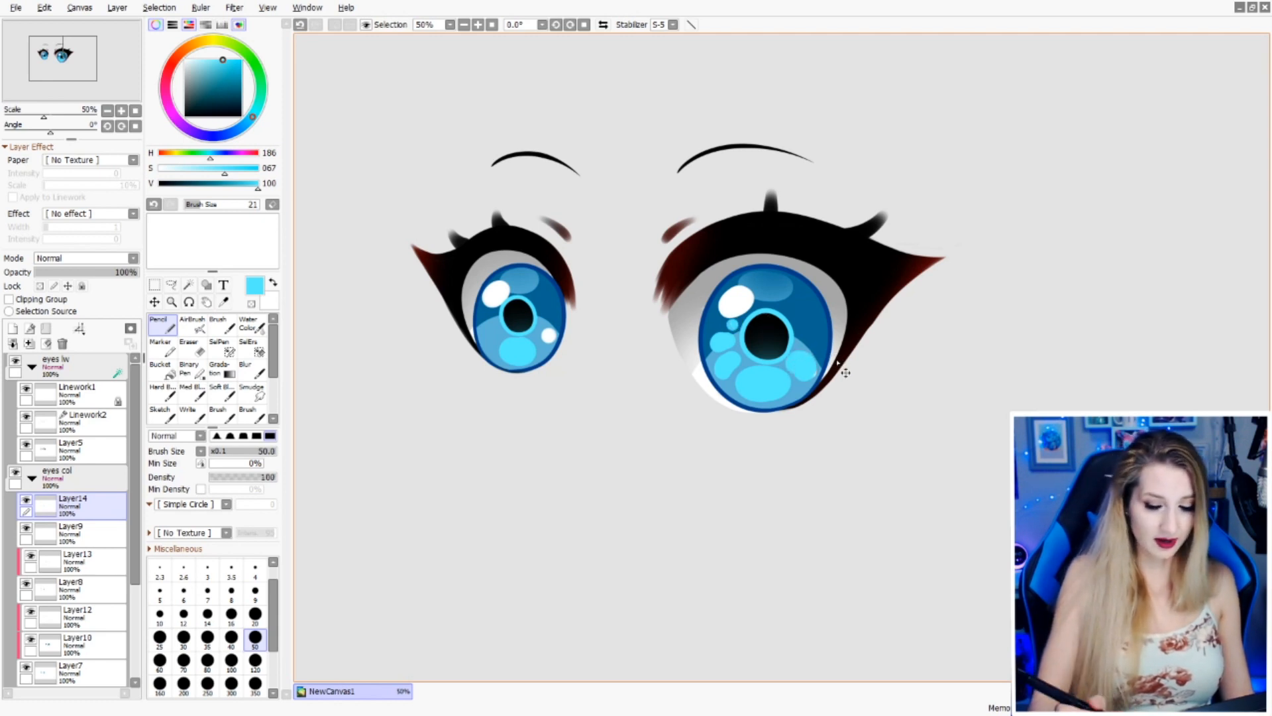
{"action": "key", "text": "ctrl+z"}
- Move Layer14 below Layer8 and complete the ring of shrinking cyan ovals and dots around both pupils
{"action": "left_click_drag", "start_coordinate": [111, 615], "coordinate": [111, 608]}
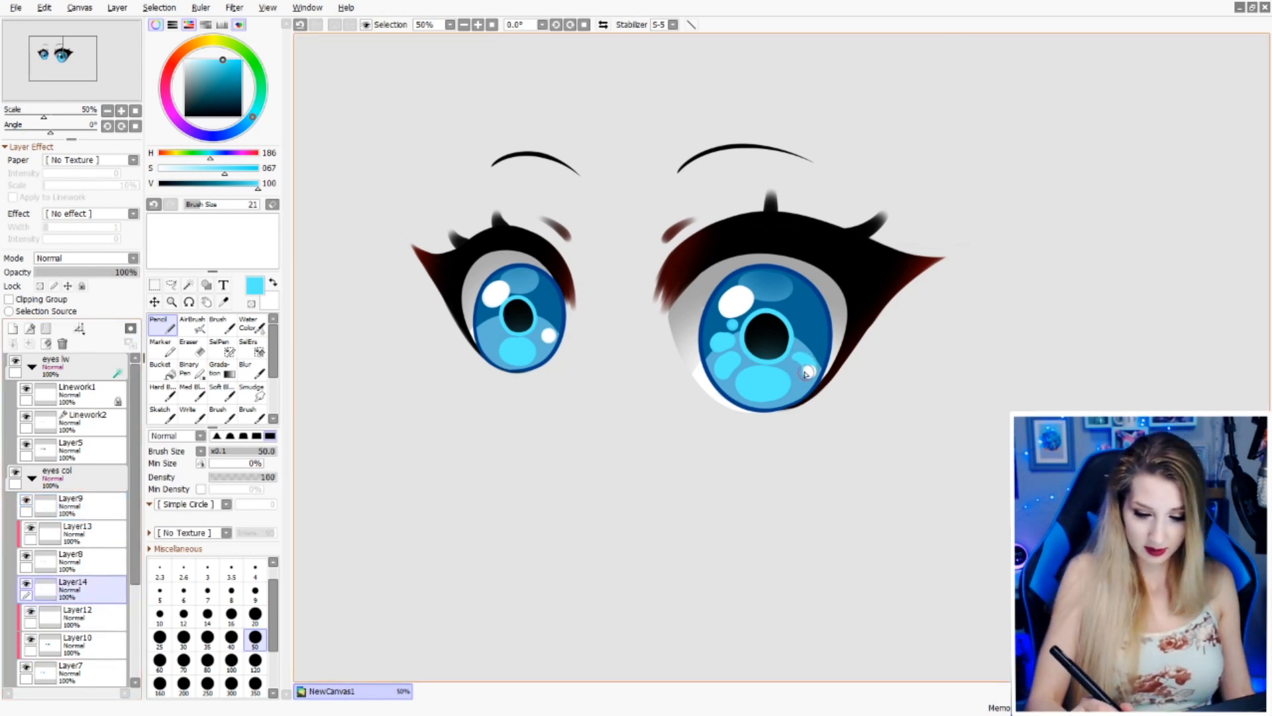
{"action": "key", "text": "ctrl+z"}
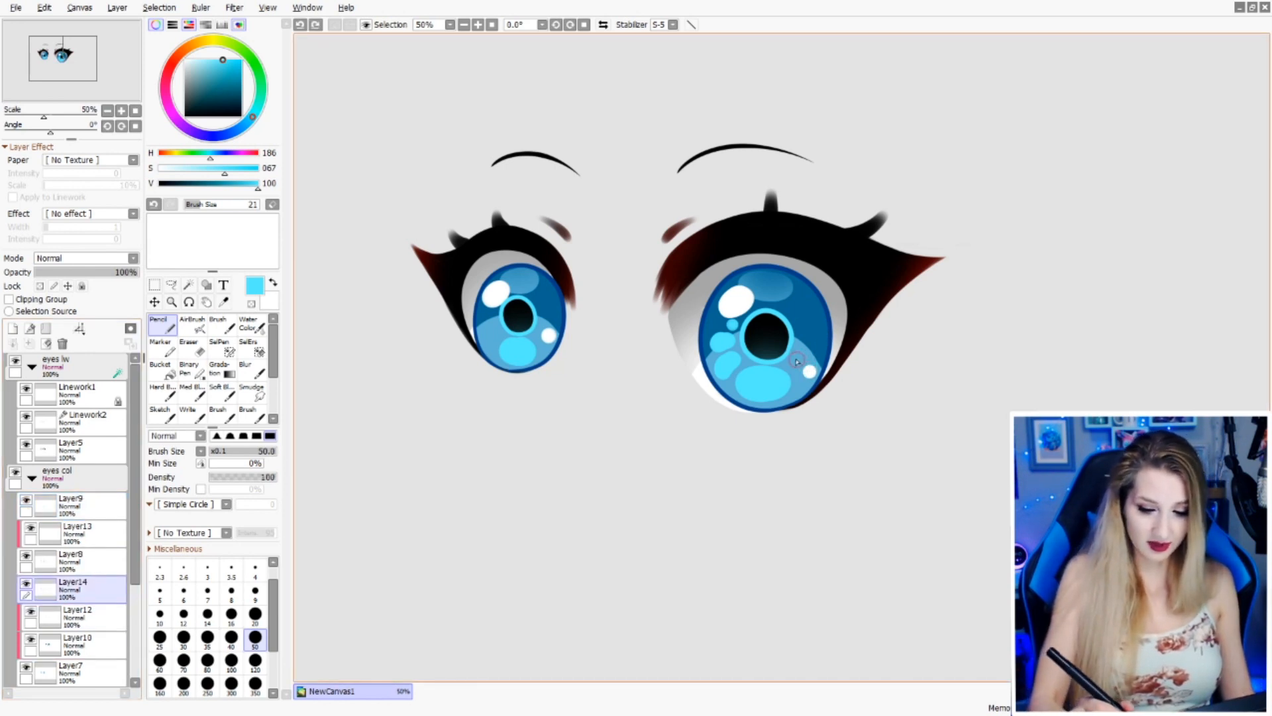
{"action": "left_click_drag", "start_coordinate": [799, 360], "coordinate": [805, 365]}
{"action": "key", "text": "ctrl+z"}
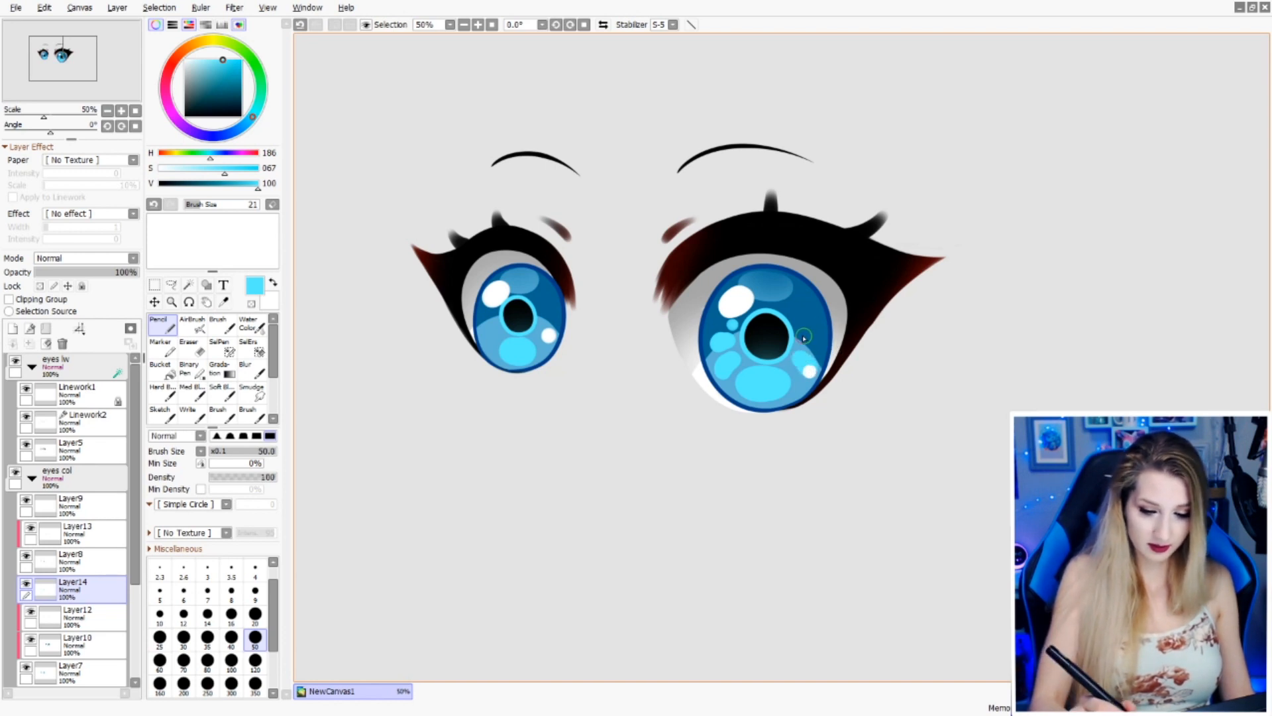
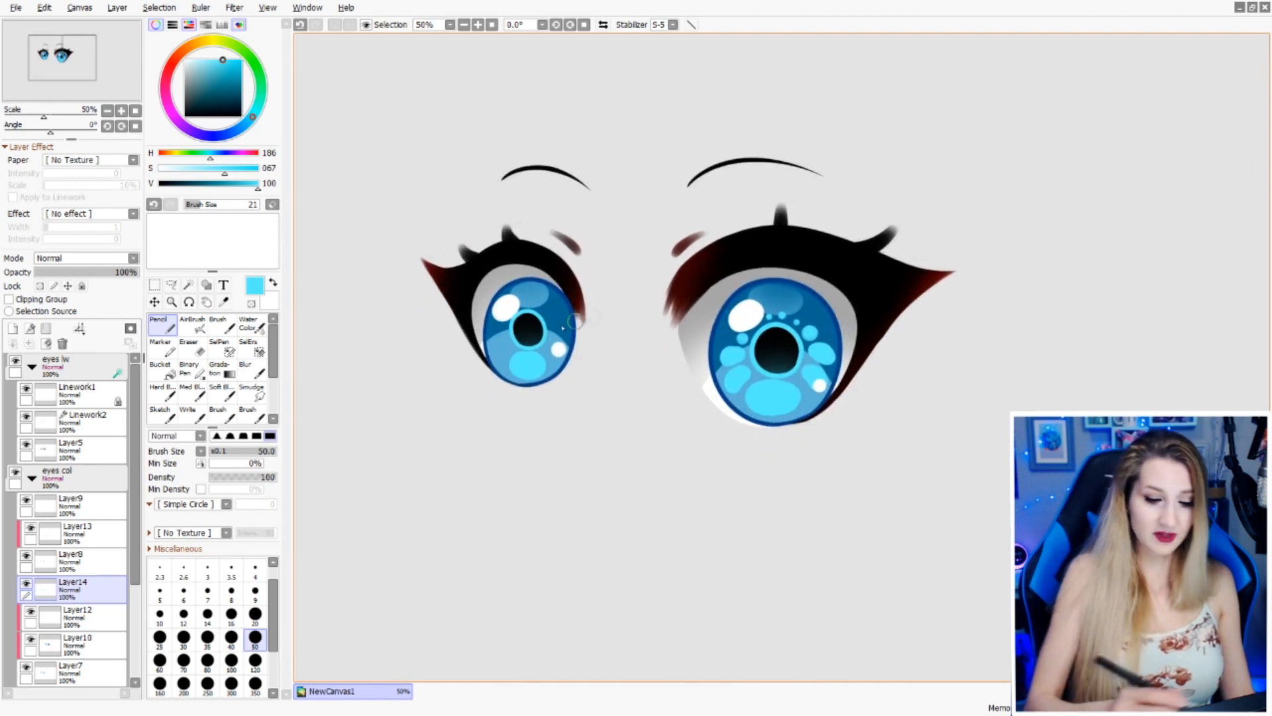
{"action": "left_click_drag", "start_coordinate": [504, 345], "coordinate": [506, 352]}
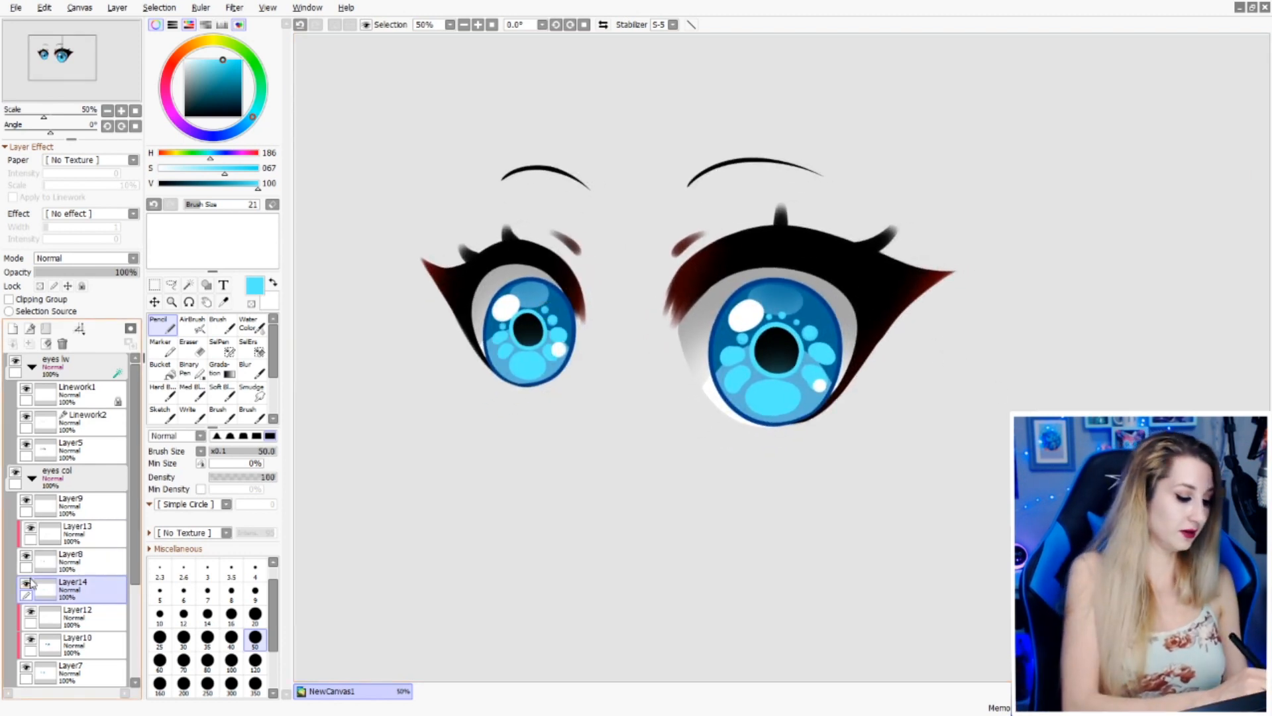
- Try curved cyan swirls around both pupils on a new layer with Layer14 hidden, undo them and show Layer14 again
{"action": "left_click", "coordinate": [12, 328]}
{"action": "left_click", "coordinate": [26, 610]}
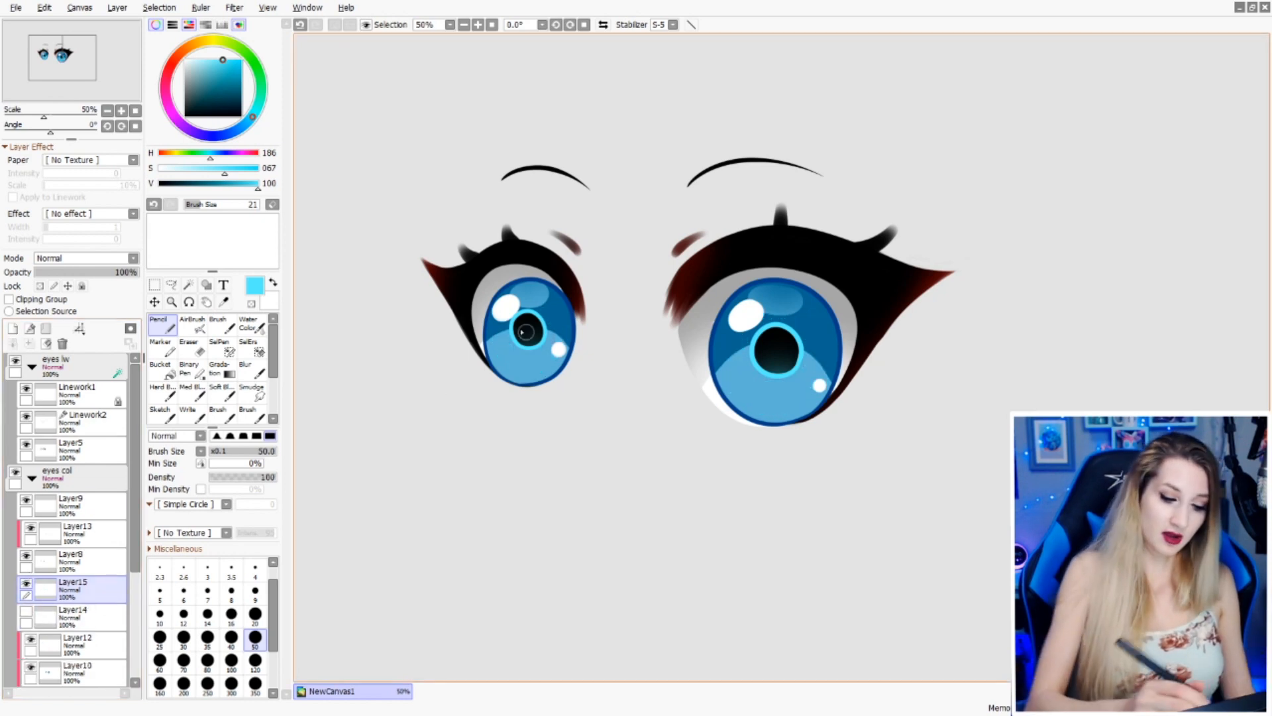
{"action": "mouse_move", "coordinate": [498, 342]}
{"action": "left_mouse_down"}
{"action": "mouse_move", "coordinate": [563, 337]}
{"action": "mouse_move", "coordinate": [545, 289]}
{"action": "left_mouse_up"}
{"action": "mouse_move", "coordinate": [751, 322]}
{"action": "left_mouse_down"}
{"action": "mouse_move", "coordinate": [740, 388]}
{"action": "mouse_move", "coordinate": [784, 399]}
{"action": "mouse_move", "coordinate": [813, 372]}
{"action": "mouse_move", "coordinate": [780, 299]}
{"action": "left_mouse_up"}
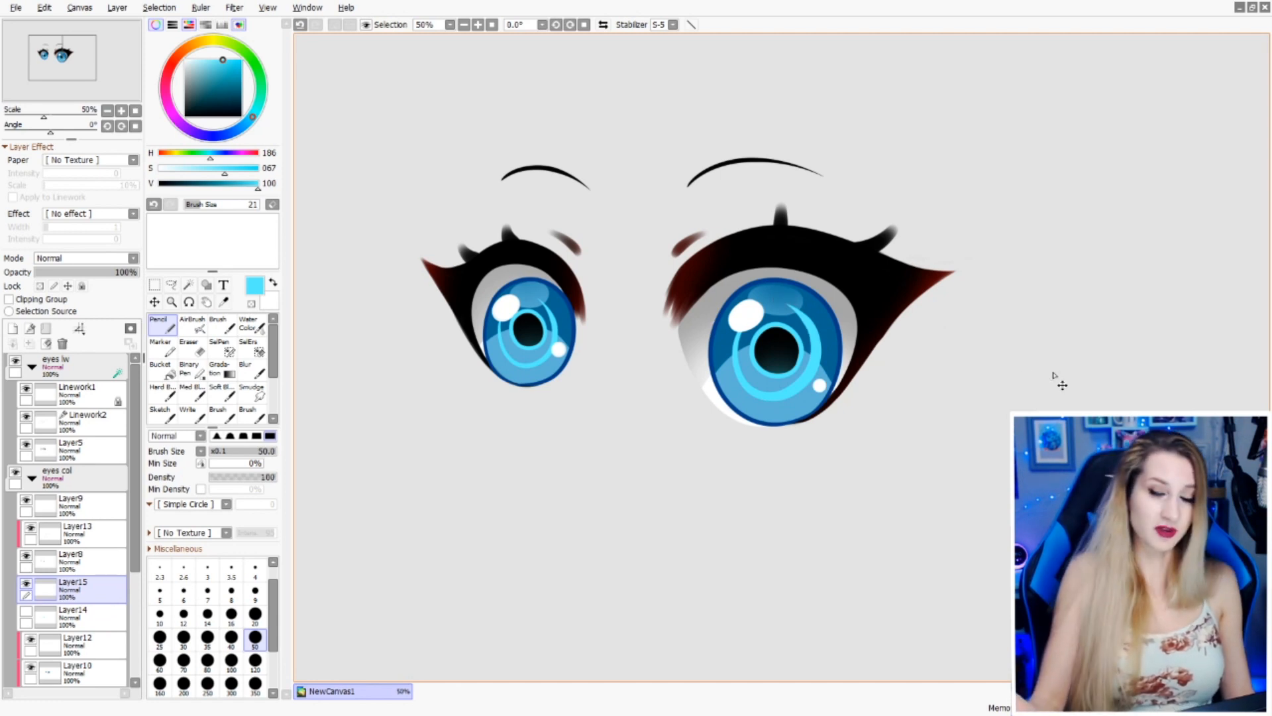
{"action": "key", "text": "ctrl+z"}
{"action": "key", "text": "ctrl+z"}
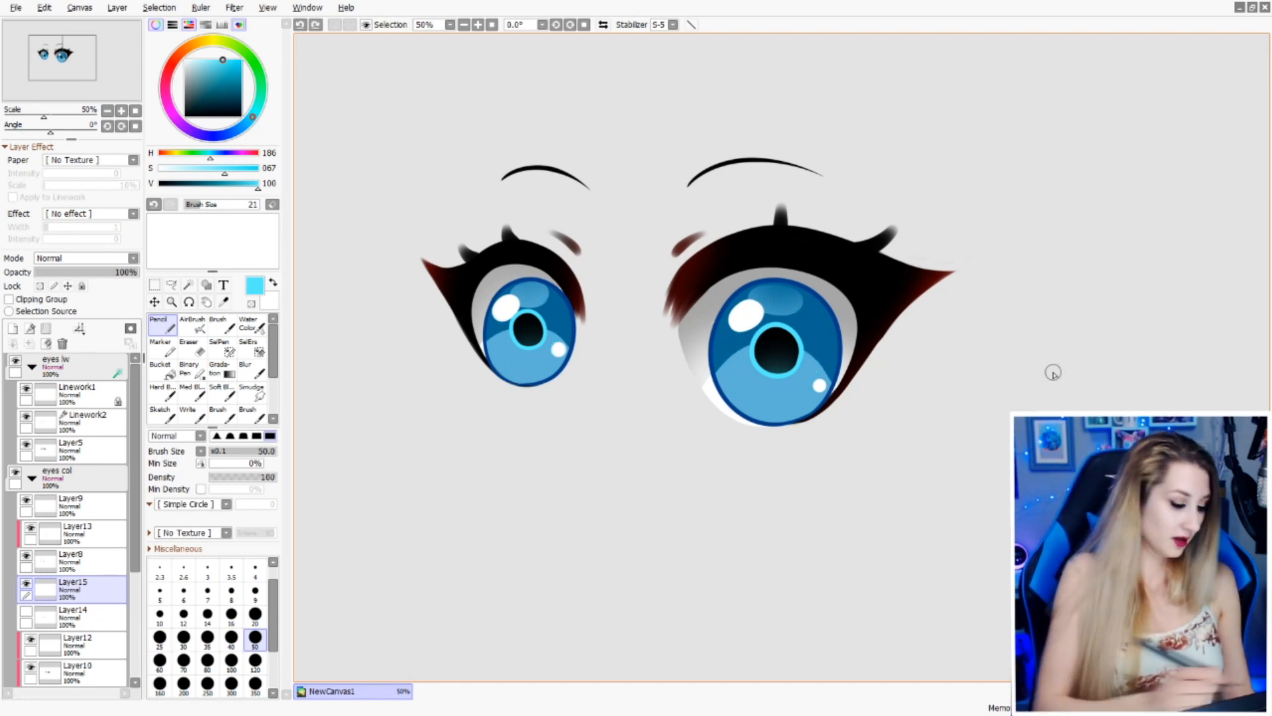
{"action": "left_click", "coordinate": [26, 611]}
- On a new layer, dot pale cyan specks (H 186, S 33, V 100) over the larger iris's upper part with the Pencil at sizes 12 and 8
{"action": "left_click_drag", "start_coordinate": [858, 374], "coordinate": [830, 388]}
{"action": "left_click", "coordinate": [13, 328]}
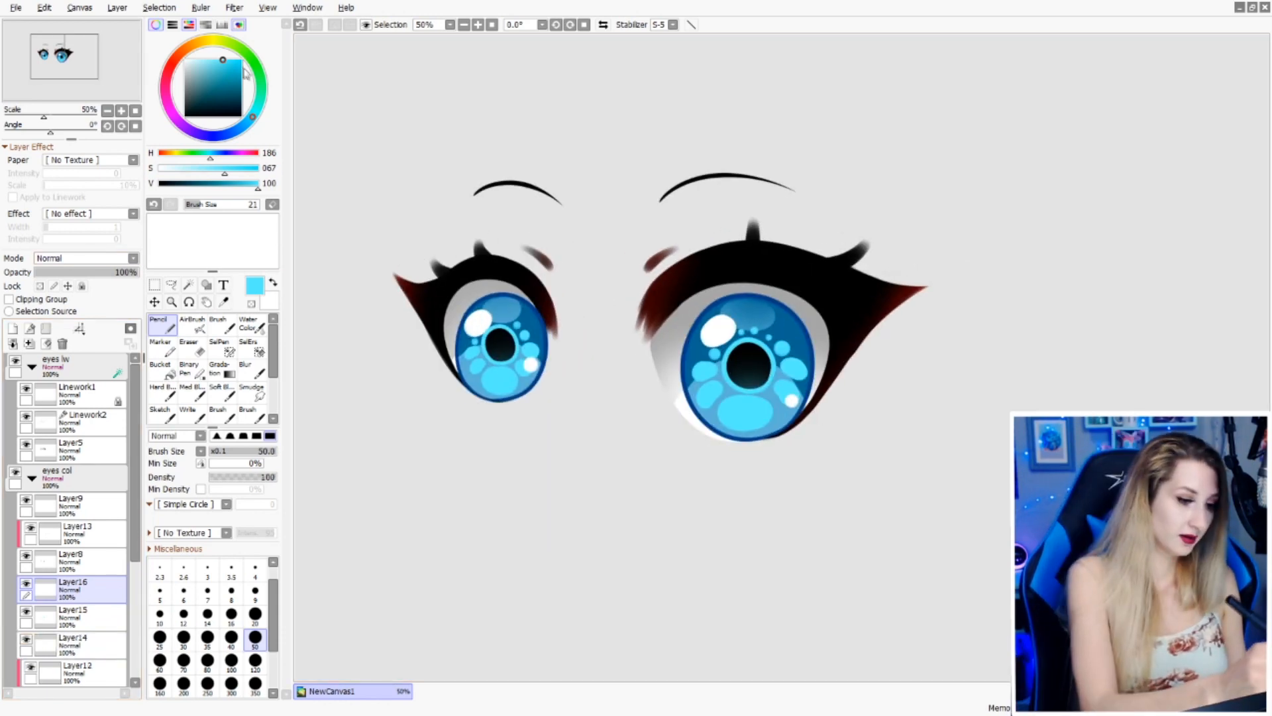
{"action": "left_click", "coordinate": [203, 60]}
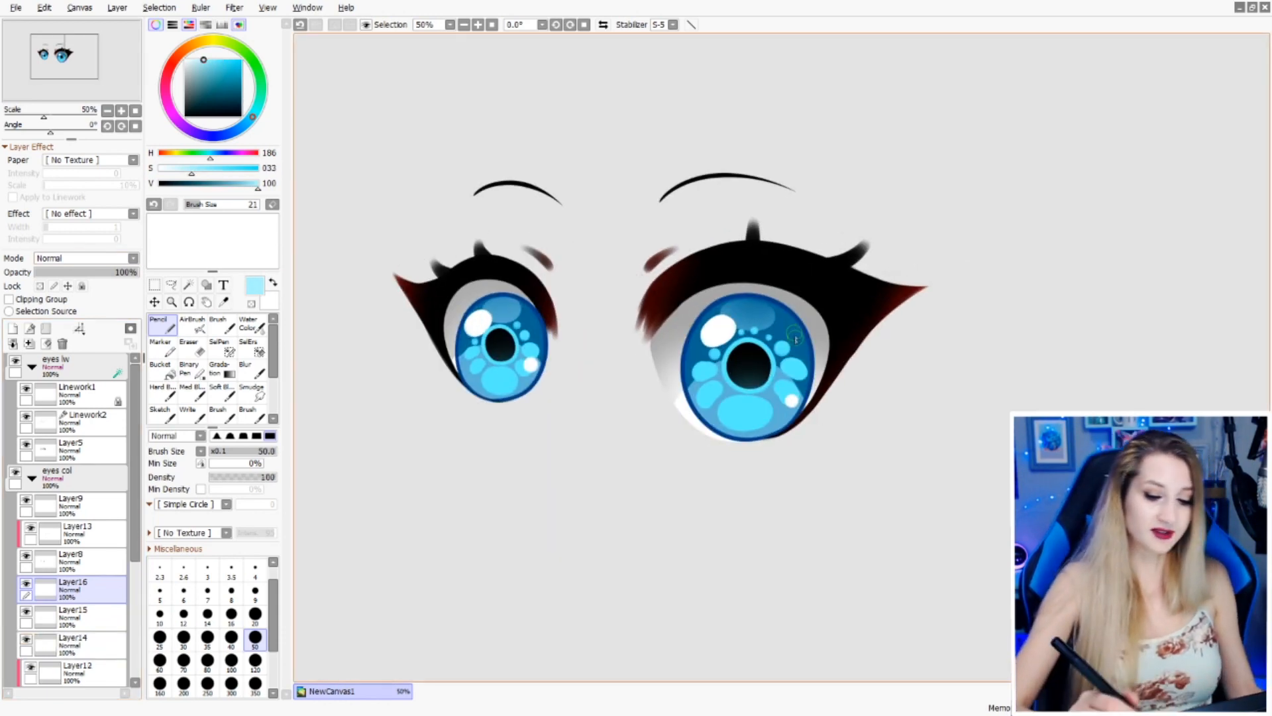
{"action": "left_click", "coordinate": [231, 590]}
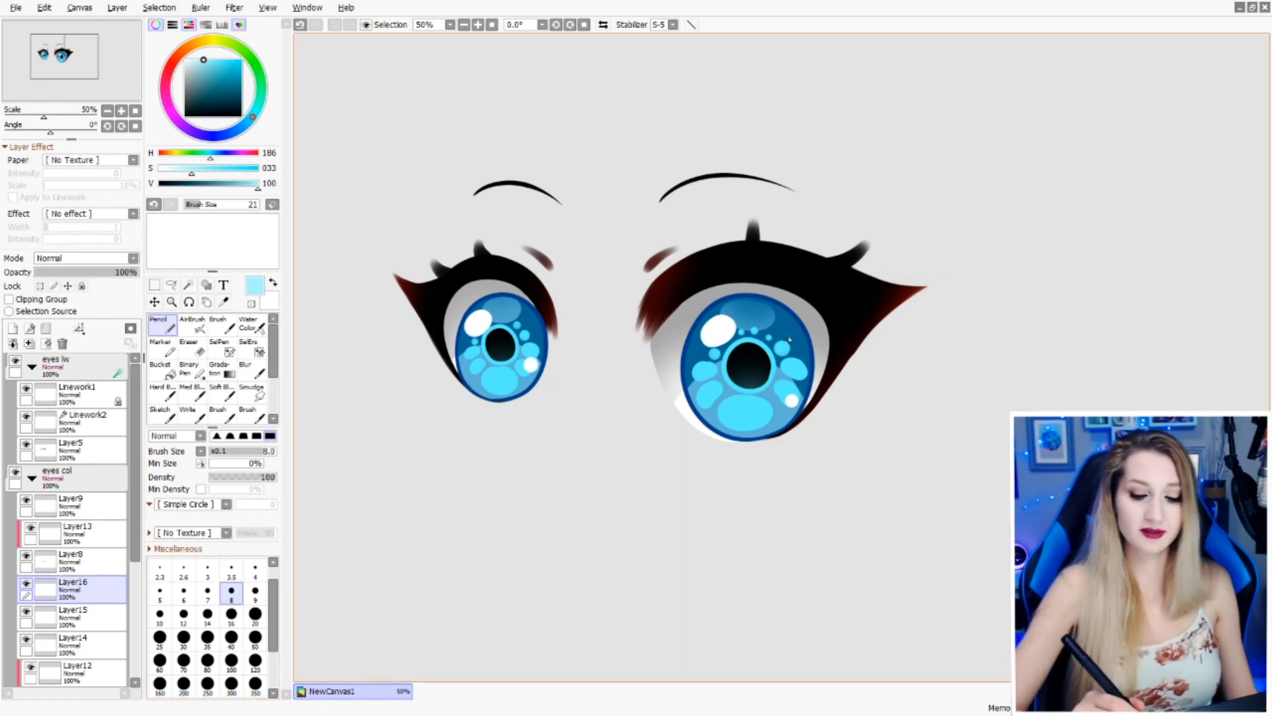
{"action": "key", "text": "ctrl+z"}
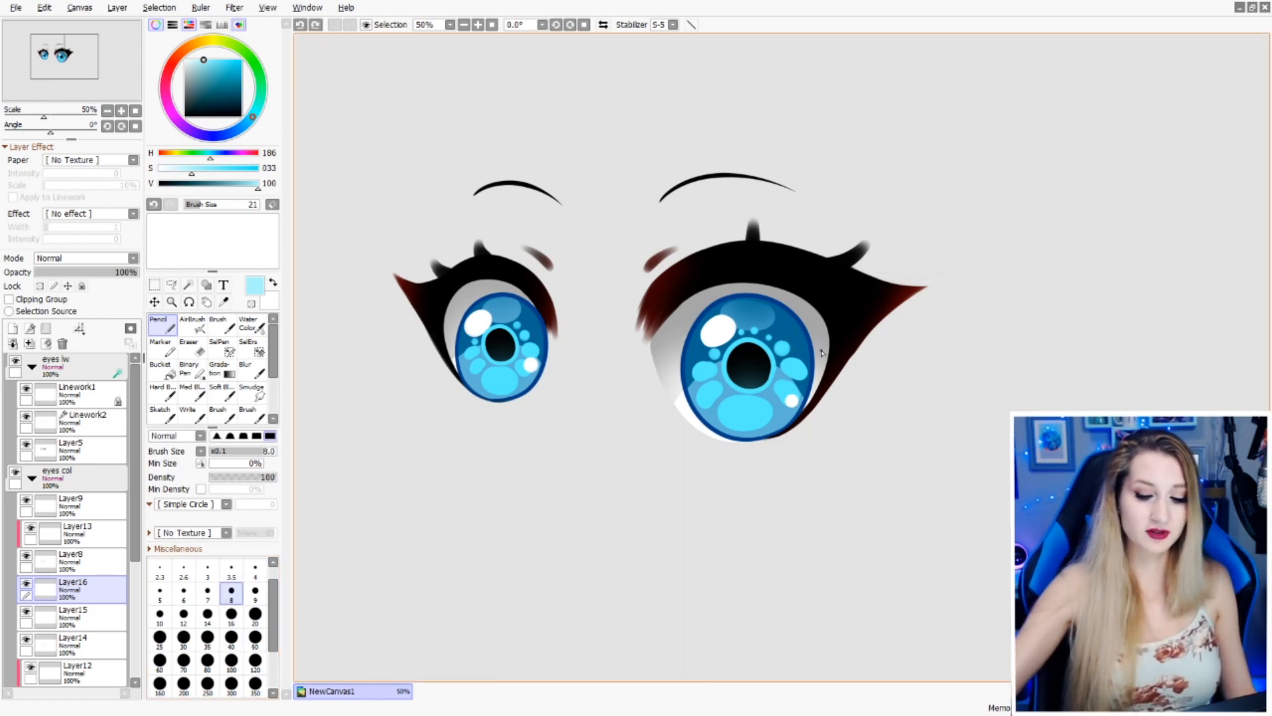
{"action": "left_click", "coordinate": [207, 614]}
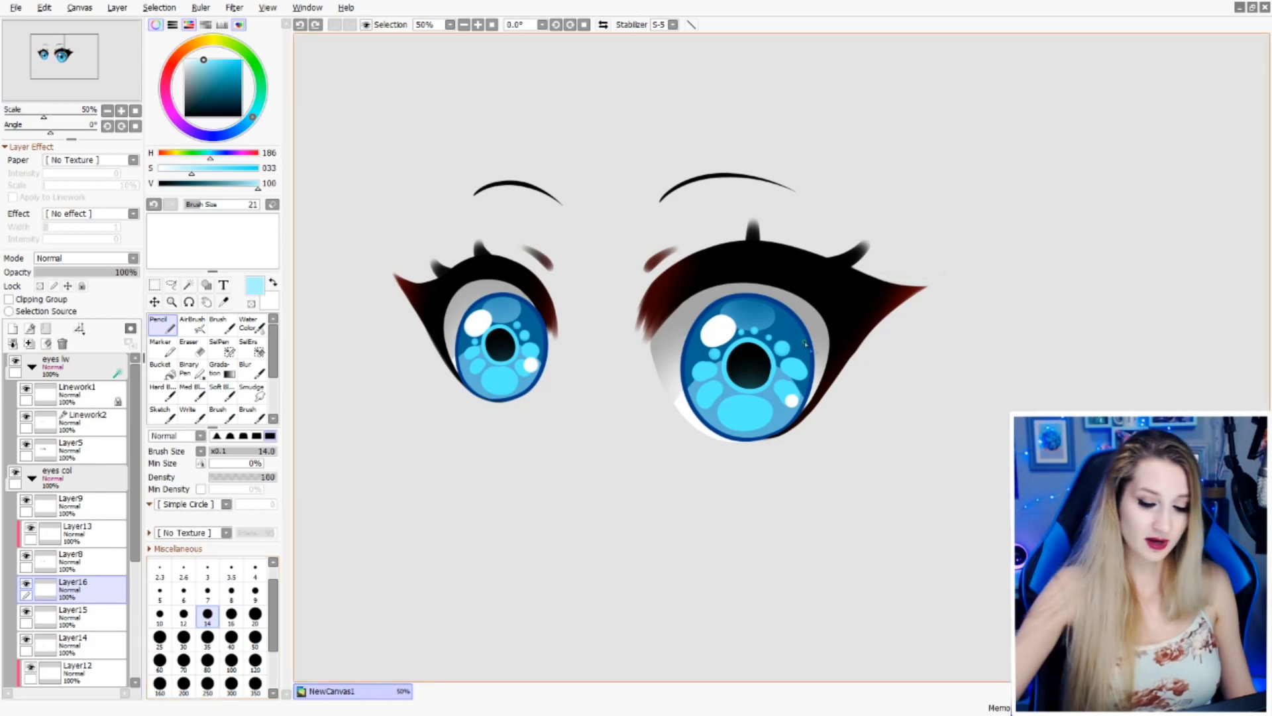
{"action": "scroll", "coordinate": [805, 358], "scroll_direction": "up", "scroll_amount": 2}
{"action": "left_click", "coordinate": [183, 614]}
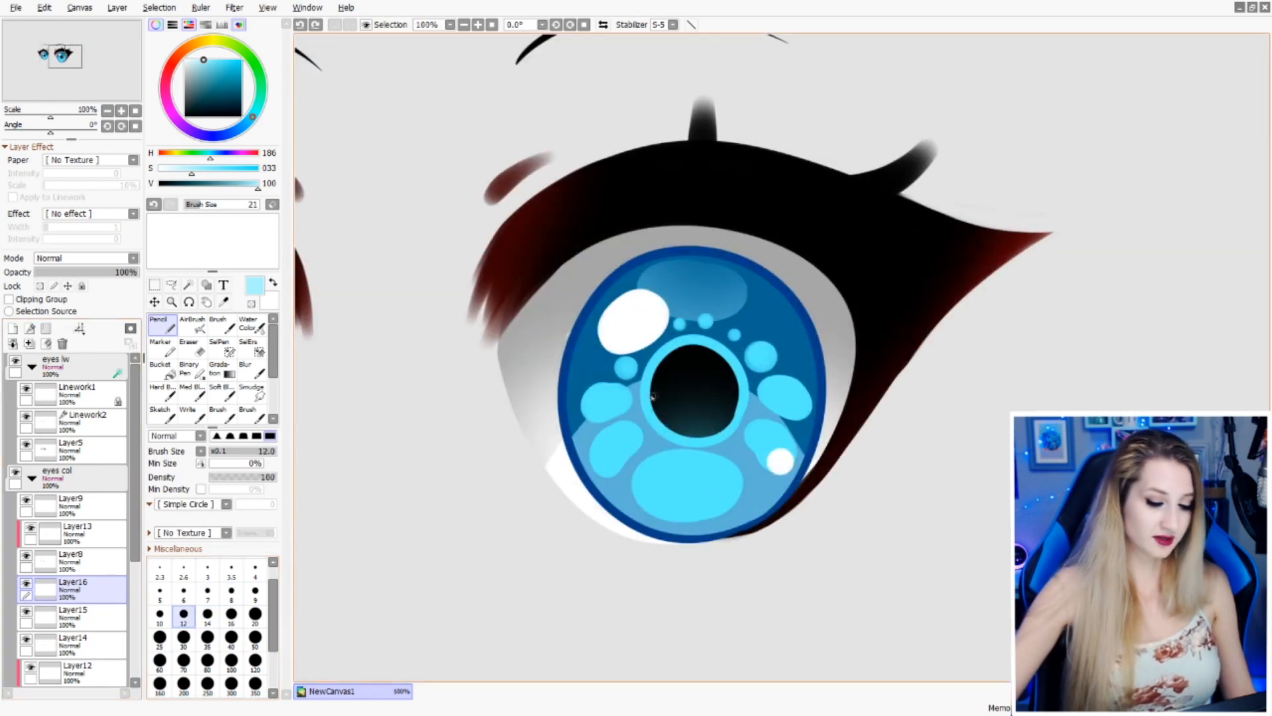
{"action": "left_click", "coordinate": [602, 370]}
{"action": "left_click", "coordinate": [576, 376]}
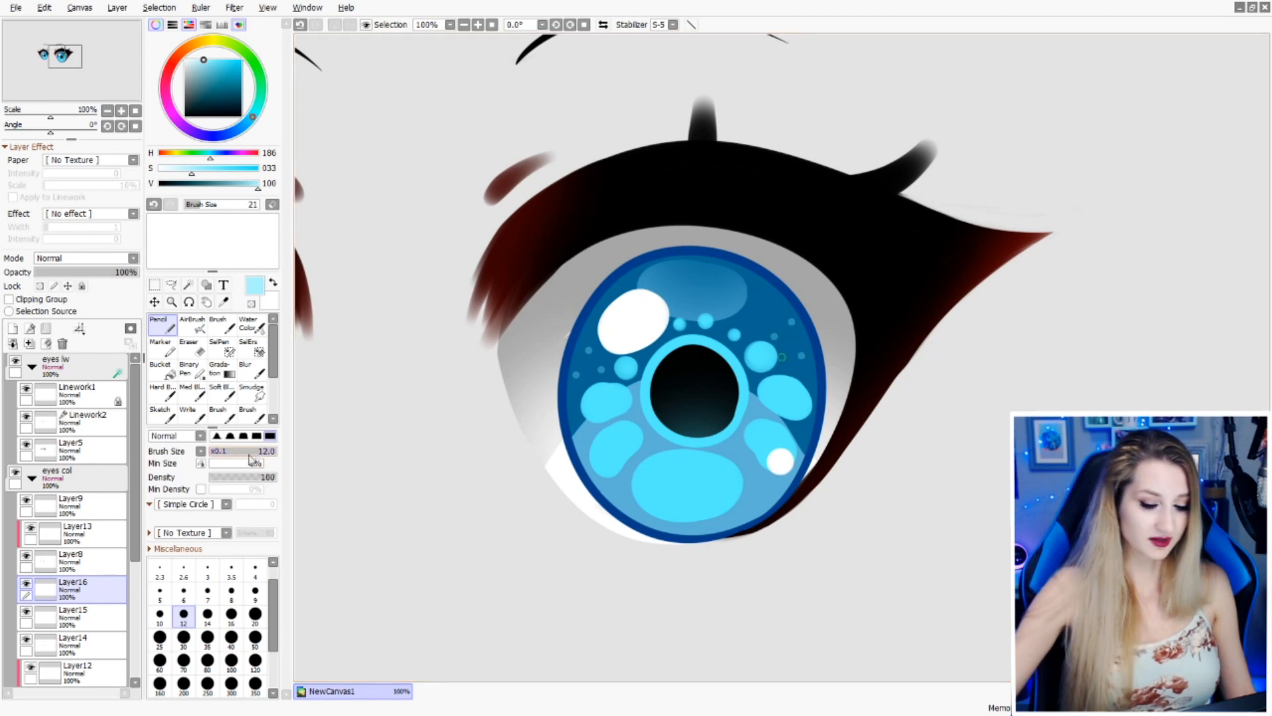
{"action": "left_click", "coordinate": [231, 591]}
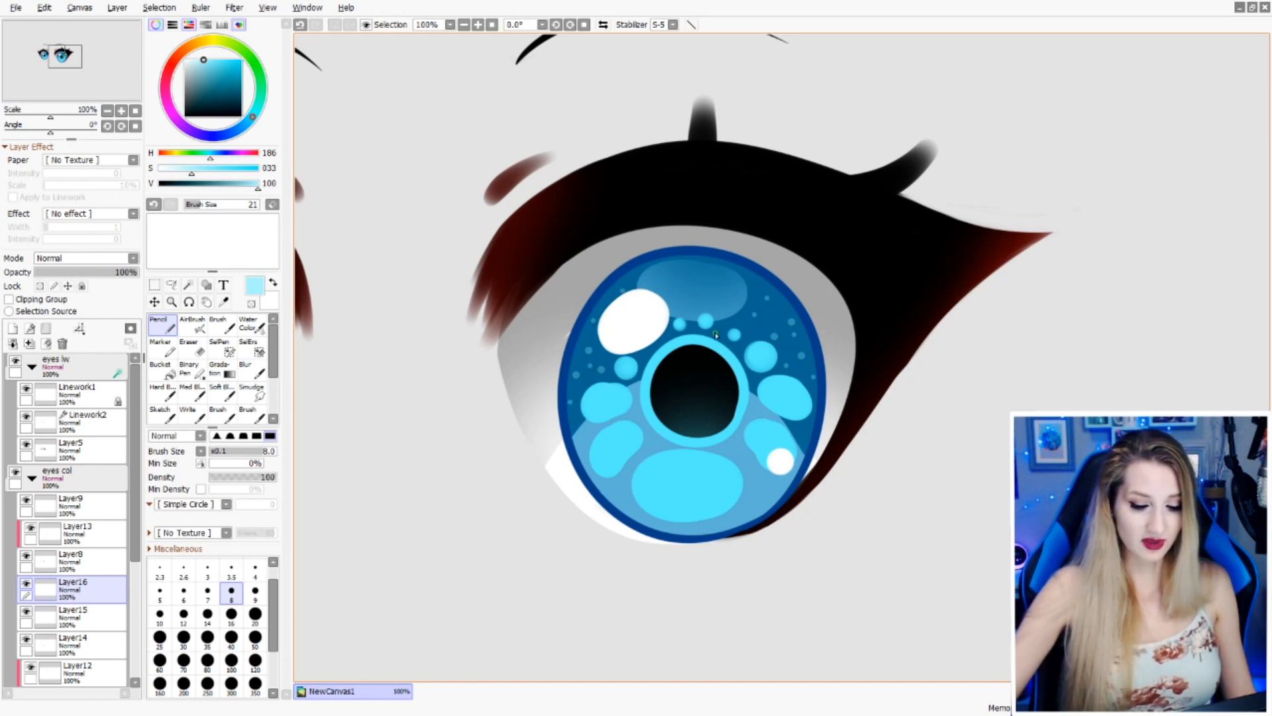
- Add matching tiny pale cyan specks to the upper part of the smaller iris with the size 6 Pencil
{"action": "scroll", "coordinate": [702, 341], "scroll_direction": "down", "scroll_amount": 9}
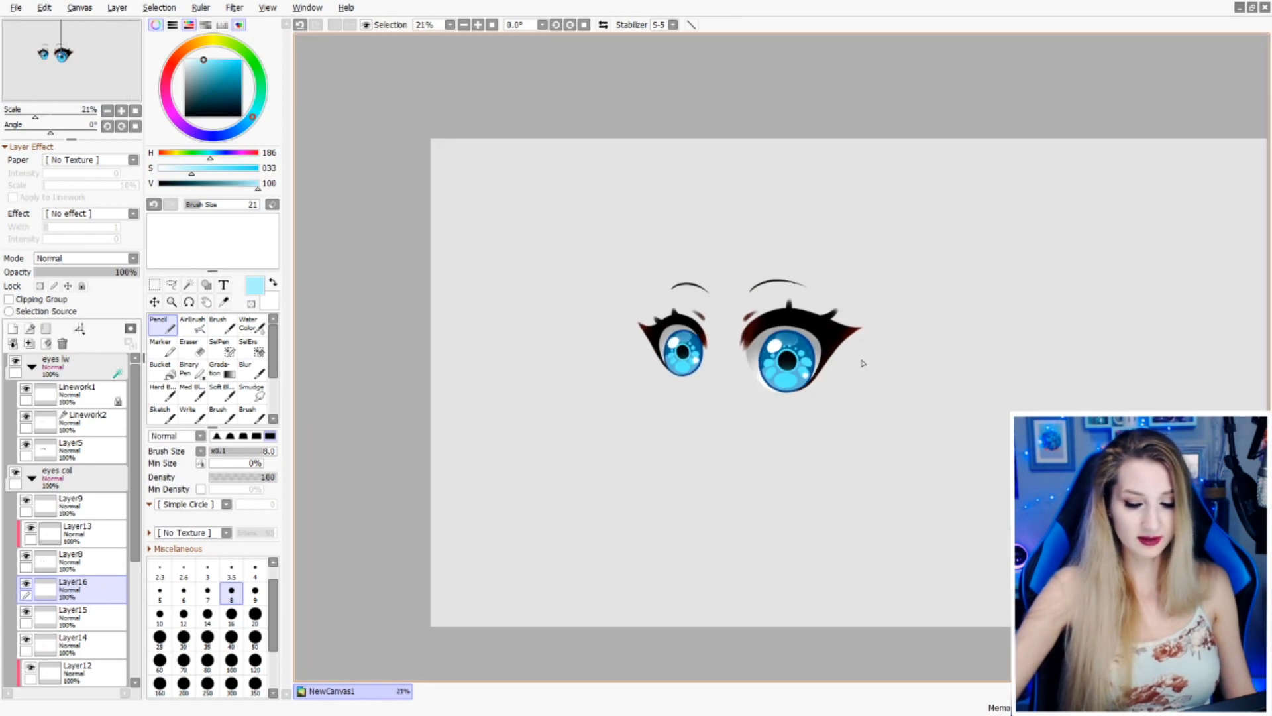
{"action": "scroll", "coordinate": [585, 284], "scroll_direction": "up", "scroll_amount": 4}
{"action": "scroll", "coordinate": [585, 284], "scroll_direction": "down", "scroll_amount": 2}
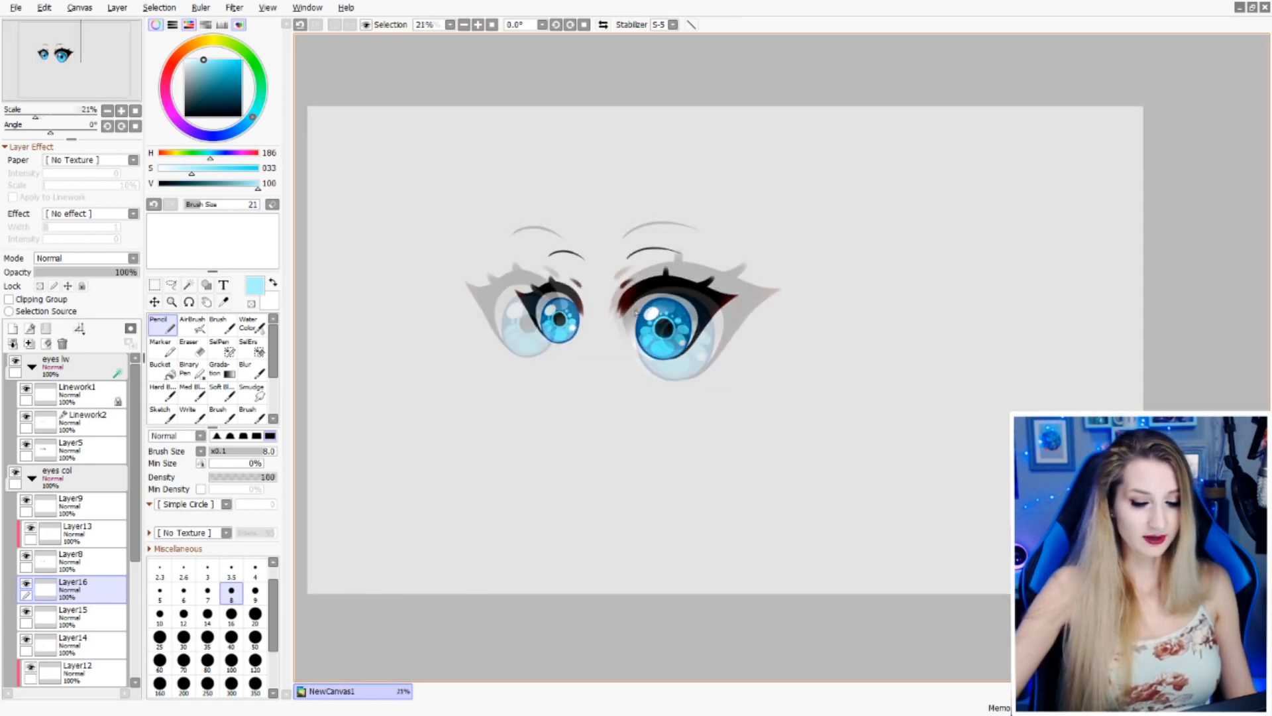
{"action": "scroll", "coordinate": [590, 292], "scroll_direction": "up", "scroll_amount": 4}
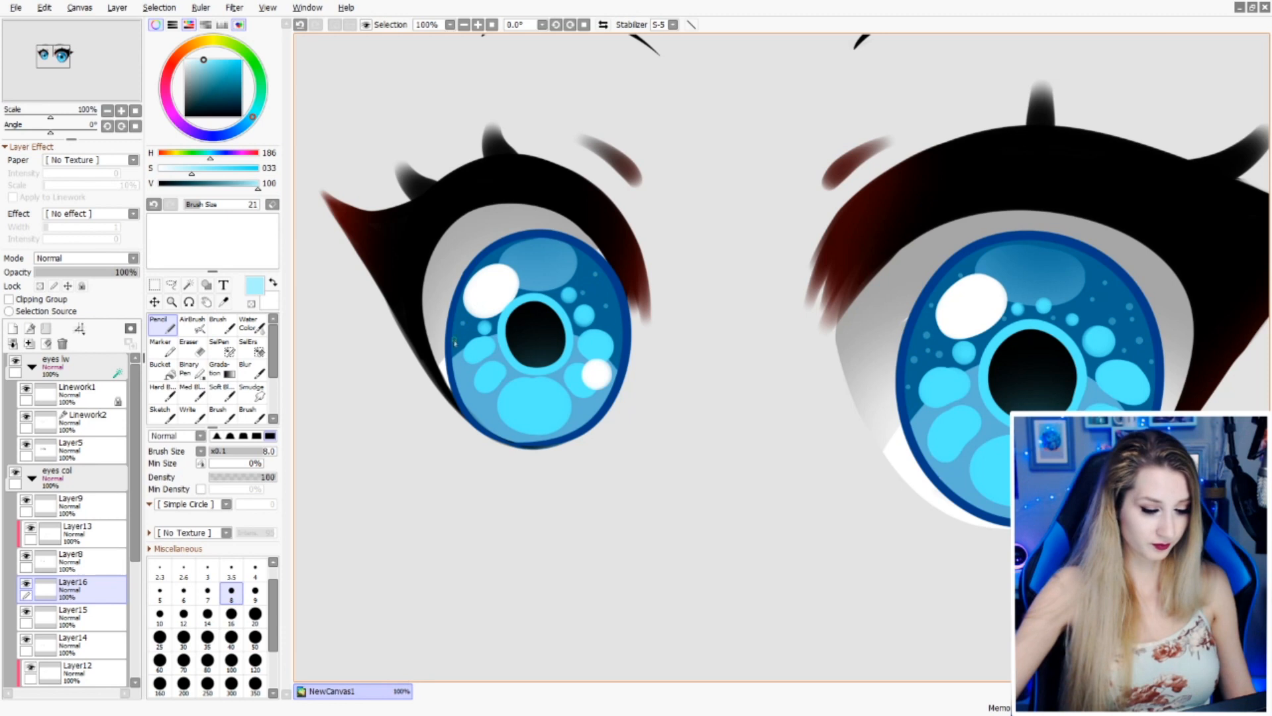
{"action": "left_click", "coordinate": [207, 591]}
{"action": "left_click", "coordinate": [183, 592]}
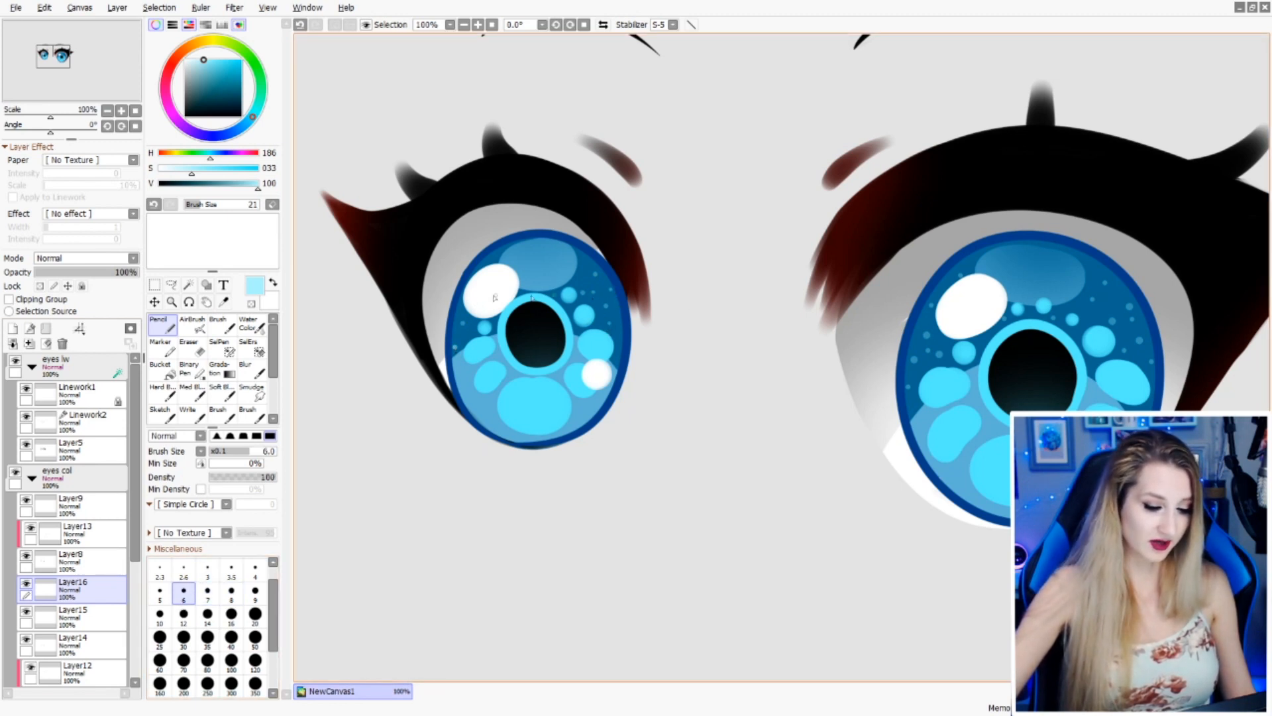
{"action": "scroll", "coordinate": [468, 322], "scroll_direction": "down", "scroll_amount": 8}
{"action": "scroll", "coordinate": [743, 385], "scroll_direction": "up", "scroll_amount": 3}
{"action": "left_click_drag", "start_coordinate": [650, 363], "coordinate": [774, 353]}
{"action": "scroll", "coordinate": [773, 356], "scroll_direction": "down", "scroll_amount": 3}
{"action": "scroll", "coordinate": [729, 348], "scroll_direction": "up", "scroll_amount": 2}
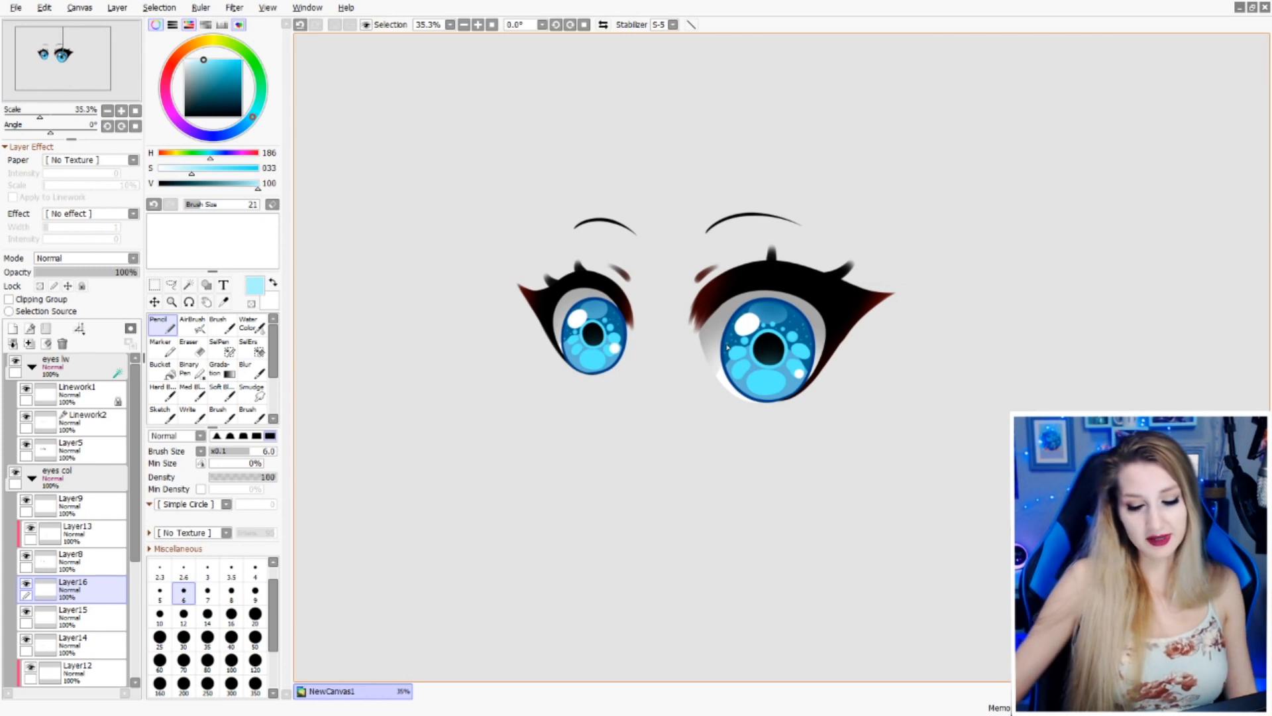
- Toggle the visibility of Layer7 and Layer10 to check their contents, and lock Layer10's transparency
{"action": "scroll", "coordinate": [73, 530], "scroll_direction": "down", "scroll_amount": 3}
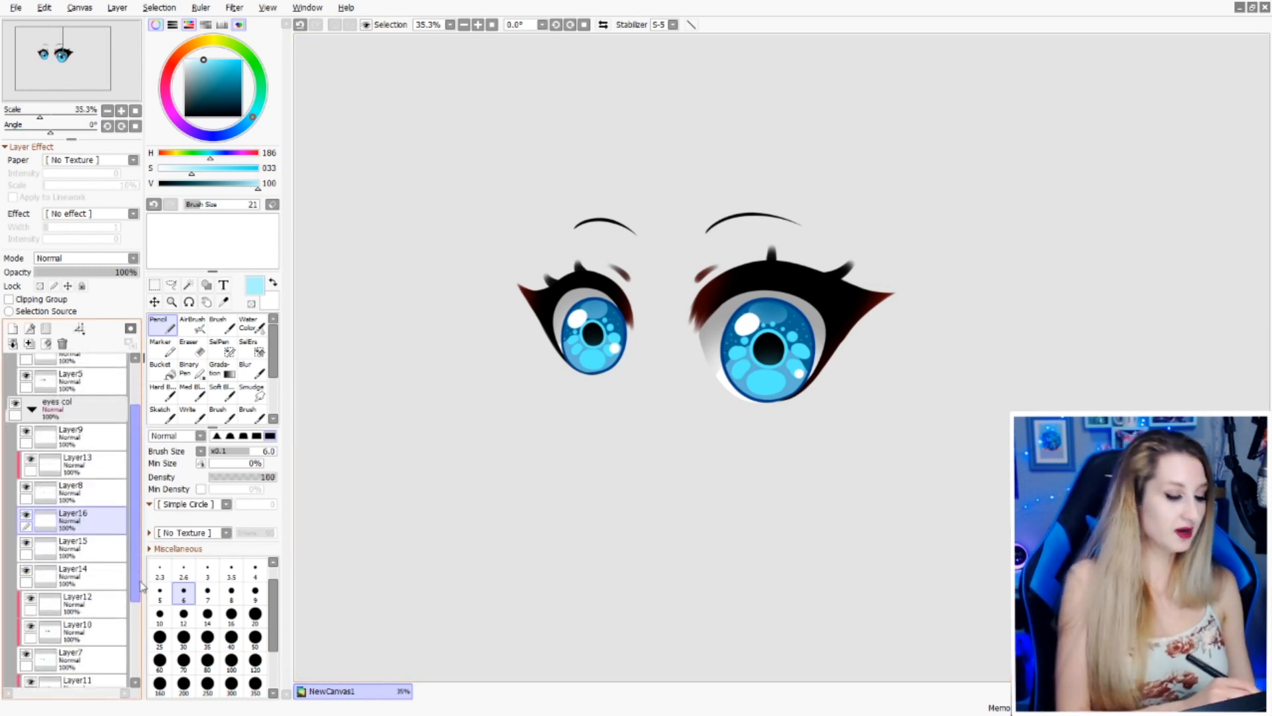
{"action": "scroll", "coordinate": [136, 560], "scroll_direction": "down", "scroll_amount": 4}
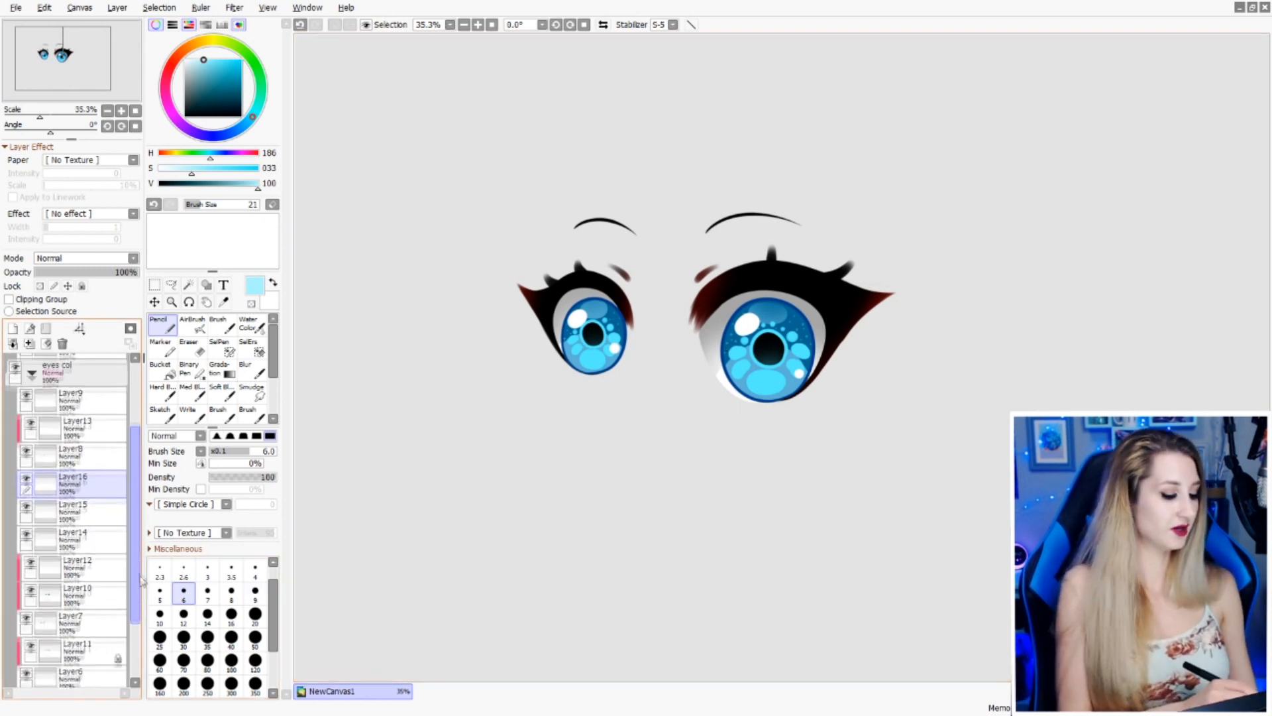
{"action": "left_click_drag", "start_coordinate": [145, 606], "coordinate": [144, 599]}
{"action": "left_click", "coordinate": [26, 583]}
{"action": "left_click", "coordinate": [26, 584]}
{"action": "left_click", "coordinate": [30, 555]}
{"action": "left_click", "coordinate": [30, 555]}
{"action": "left_click", "coordinate": [63, 563]}
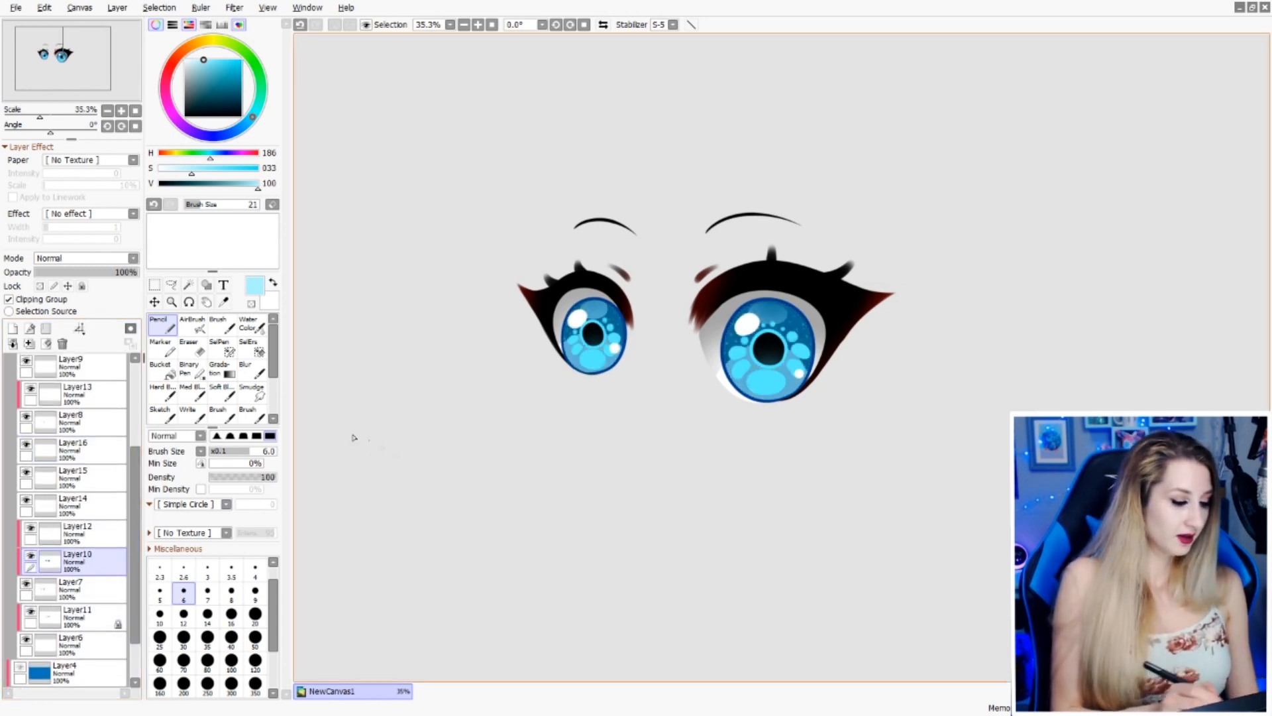
{"action": "left_click", "coordinate": [40, 285]}
- Sample the dark blue (H 199, S 68, V 58) from the larger eye's iris
{"action": "left_click", "coordinate": [224, 302]}
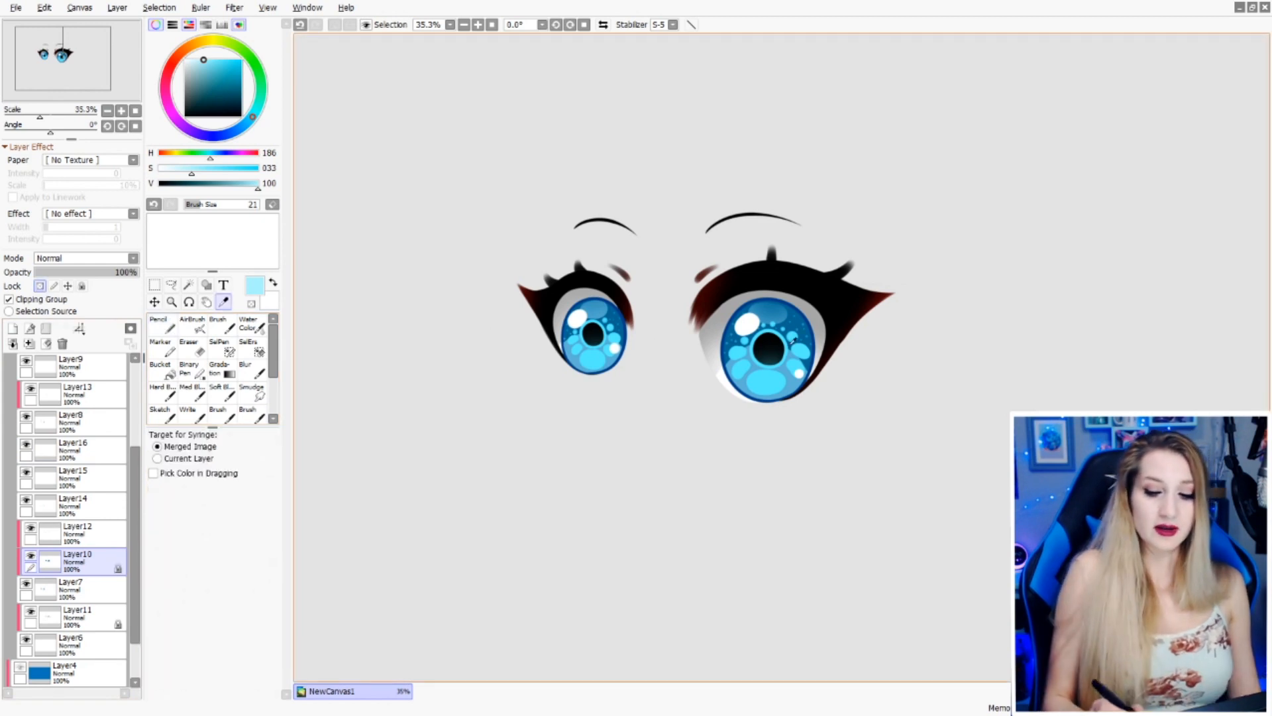
{"action": "left_click_drag", "start_coordinate": [800, 316], "coordinate": [746, 331]}
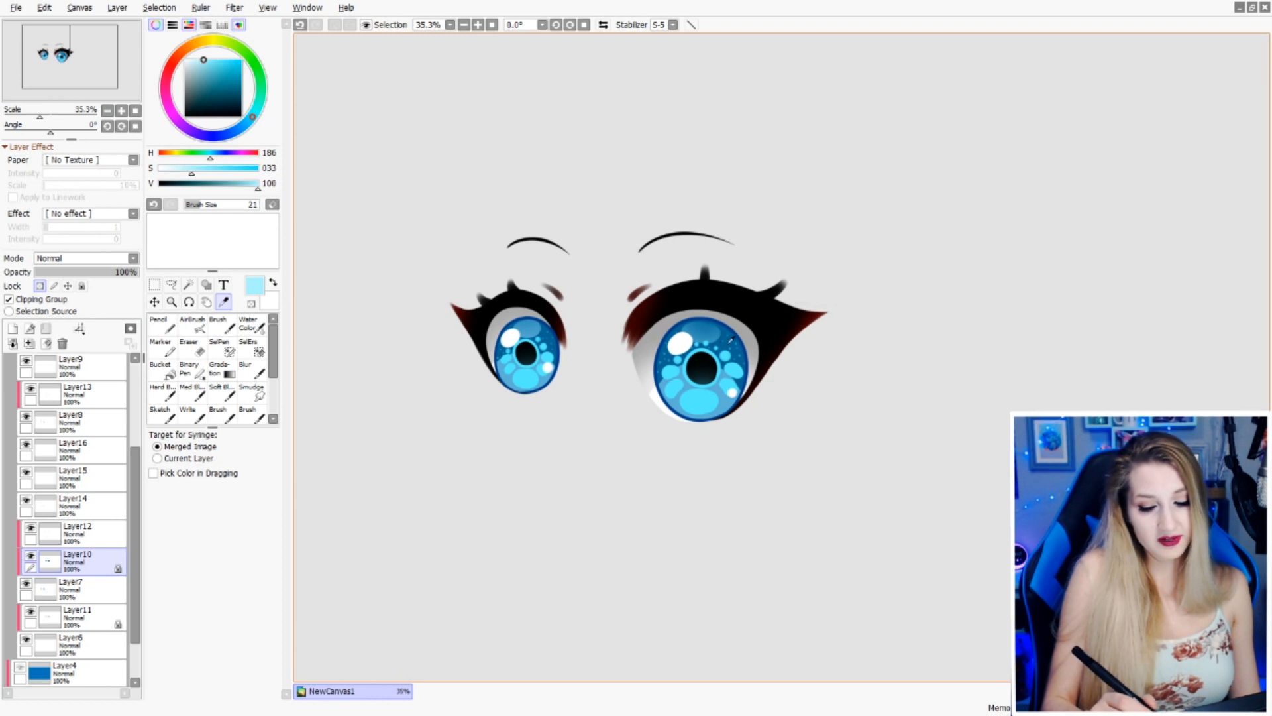
{"action": "left_click", "coordinate": [732, 338]}
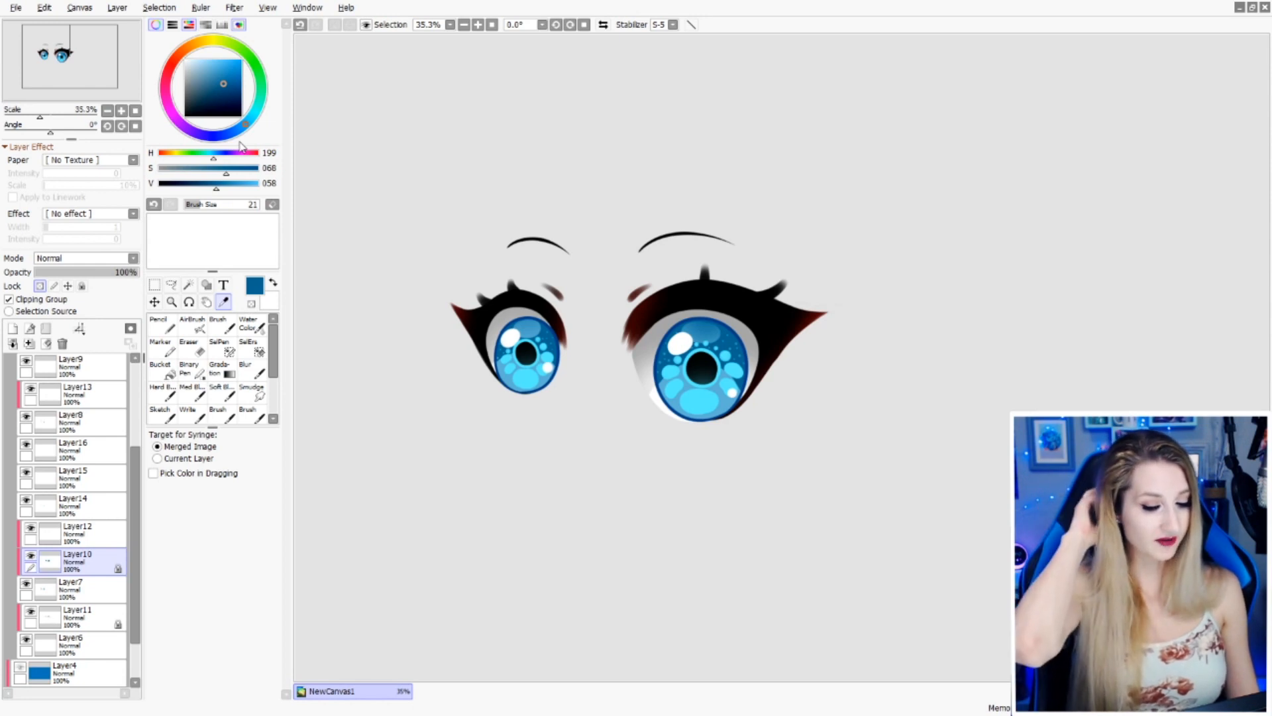
- Switch Layer7 and Layer10 off and on to check which parts of the eyes each one holds
{"action": "left_click", "coordinate": [26, 583]}
{"action": "left_click", "coordinate": [27, 583]}
{"action": "left_click", "coordinate": [30, 557]}
{"action": "left_click", "coordinate": [31, 556]}
{"action": "left_click", "coordinate": [31, 556]}
{"action": "left_click", "coordinate": [30, 557]}
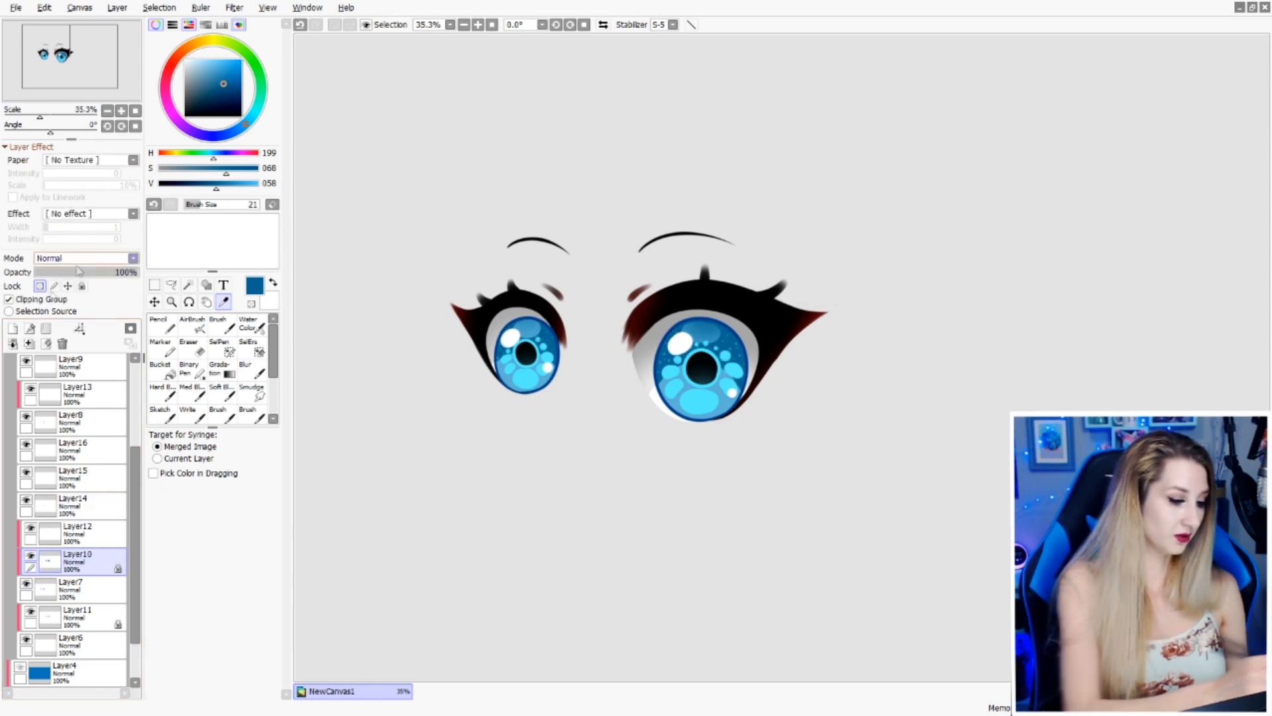
- Choose a dark purple (H 266, S 28, V 29) and the Airbrush at size 300 for Layer10
{"action": "left_click", "coordinate": [195, 134]}
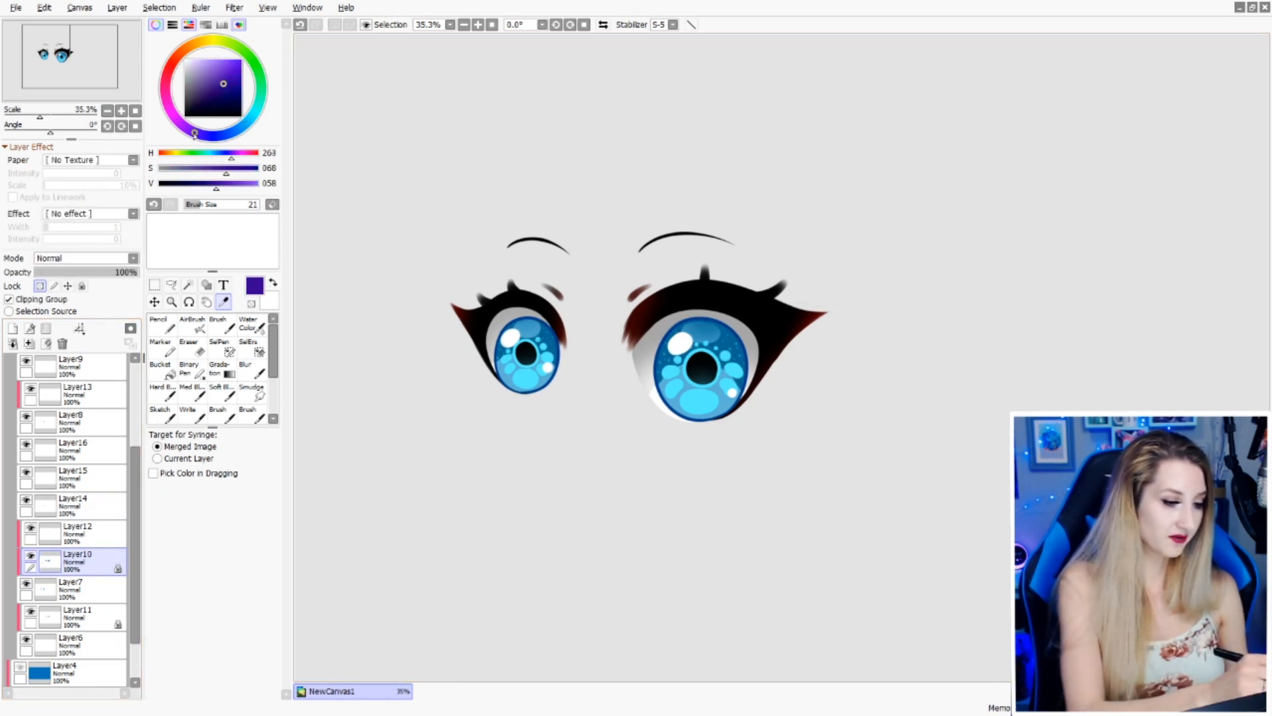
{"action": "left_click", "coordinate": [201, 100]}
{"action": "key", "text": "b"}
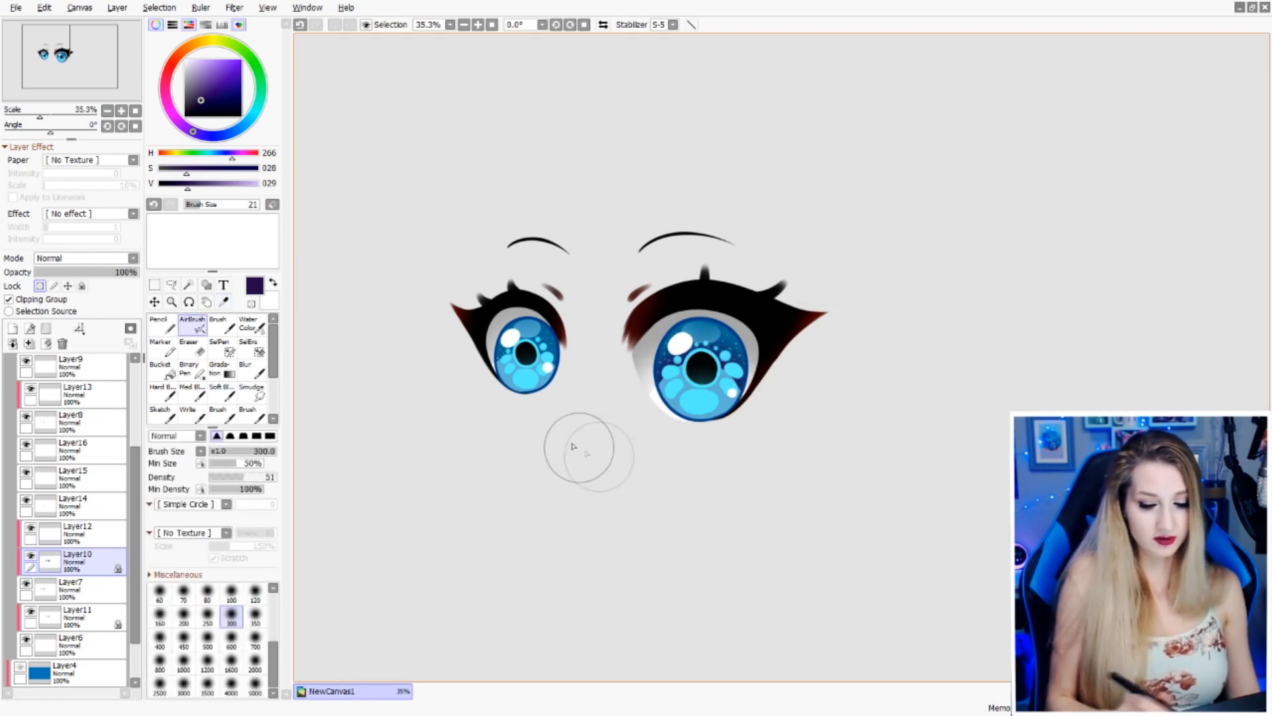
{"action": "mouse_move", "coordinate": [814, 483]}
{"action": "left_mouse_down"}
{"action": "mouse_move", "coordinate": [785, 506]}
{"action": "mouse_move", "coordinate": [816, 475]}
{"action": "left_mouse_up"}
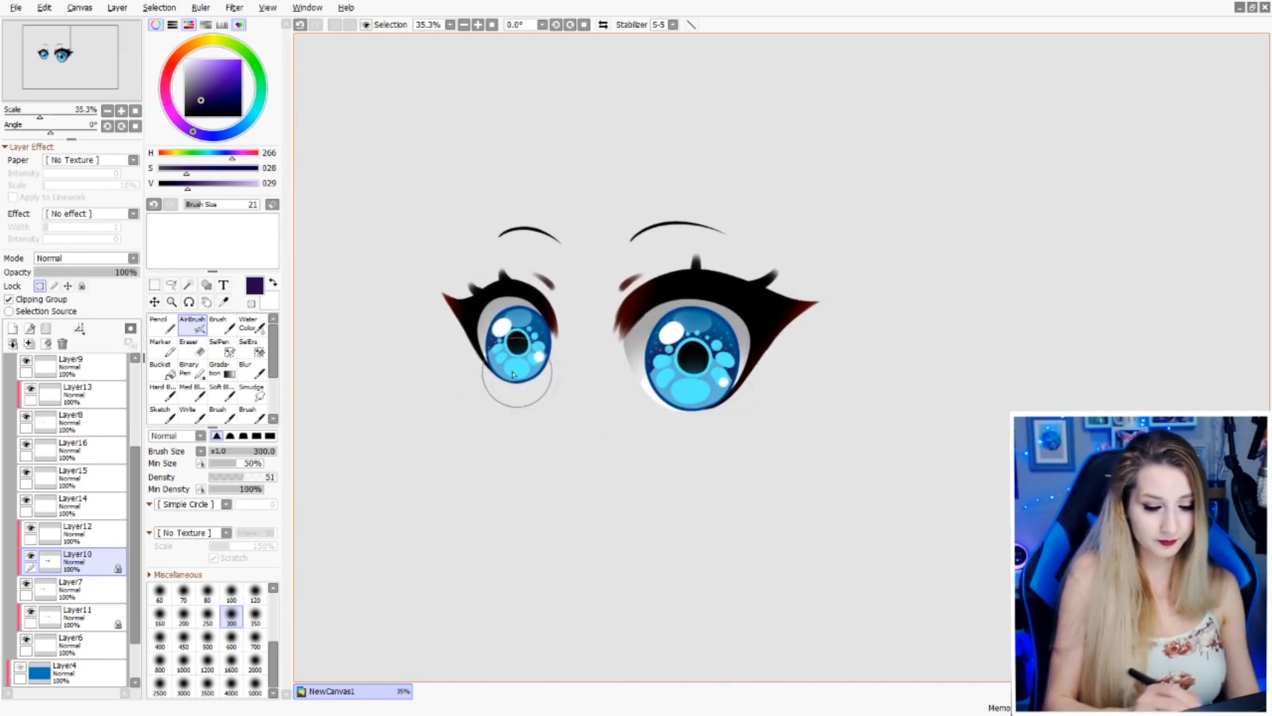
- Identify the Linework2 layer by toggling its visibility, and add a new layer clipped to it
{"action": "left_click_drag", "start_coordinate": [135, 514], "coordinate": [134, 424]}
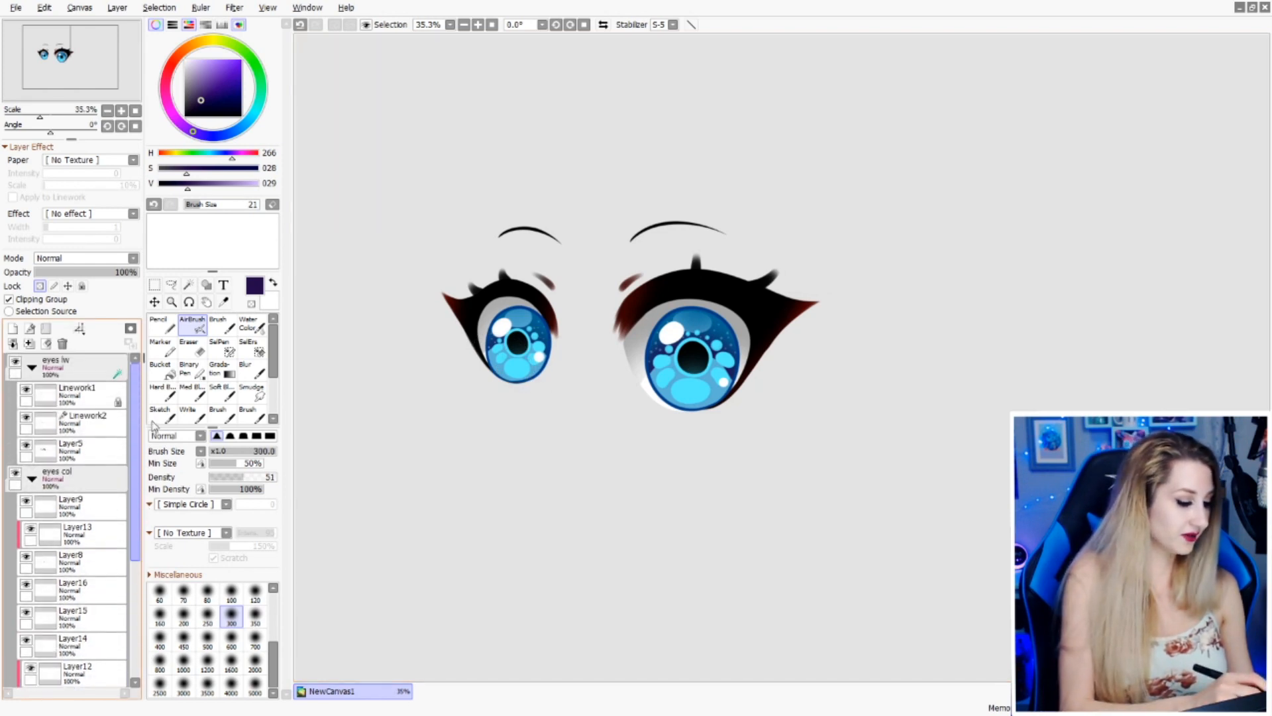
{"action": "left_click", "coordinate": [26, 417]}
{"action": "left_click", "coordinate": [26, 417]}
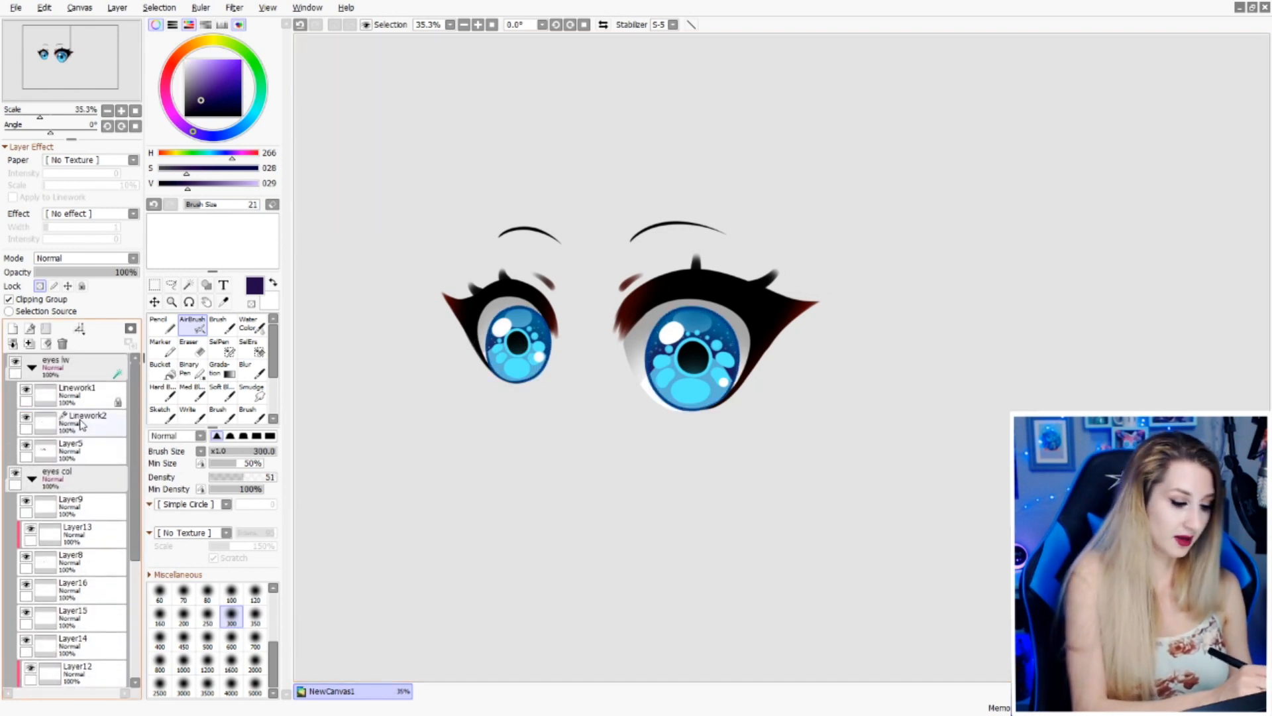
{"action": "left_click", "coordinate": [93, 417]}
{"action": "left_click", "coordinate": [13, 328]}
{"action": "left_click", "coordinate": [9, 299]}
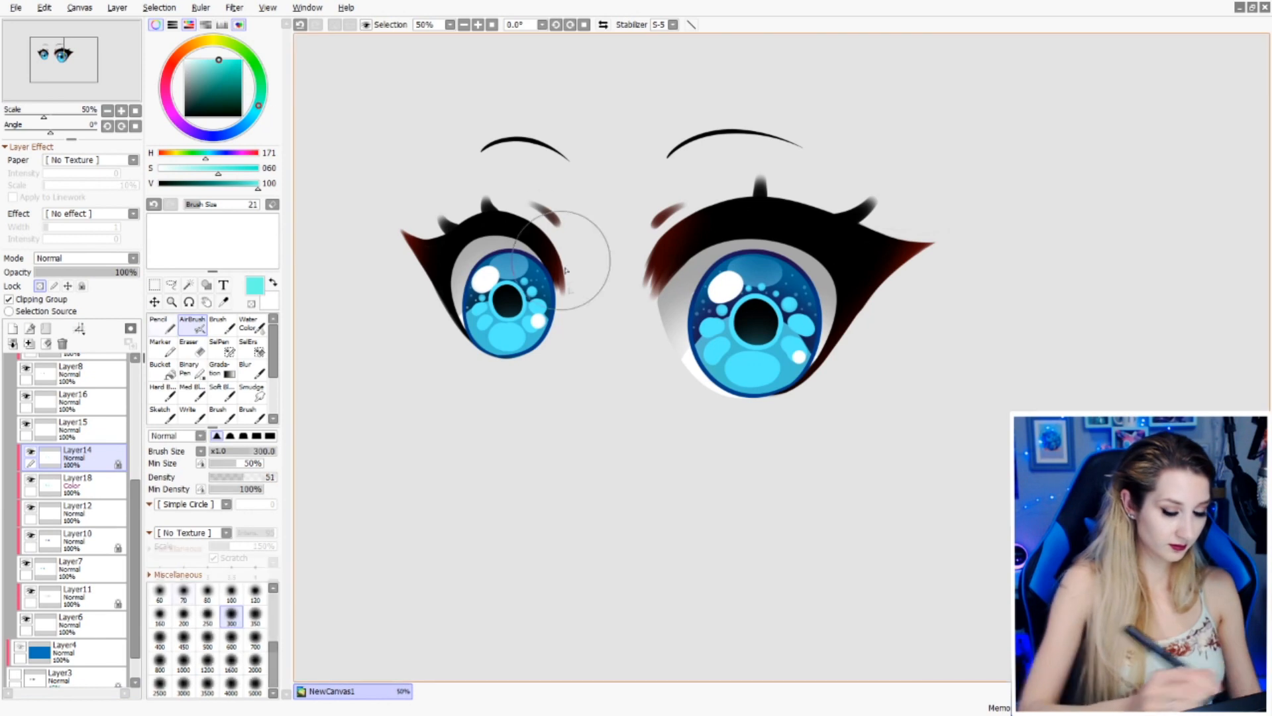
- Recolour the lowest oval in both irises turquoise (H 171, S 60, V 100) with the Pencil on transparency-locked Layer14
{"action": "key", "text": "n"}
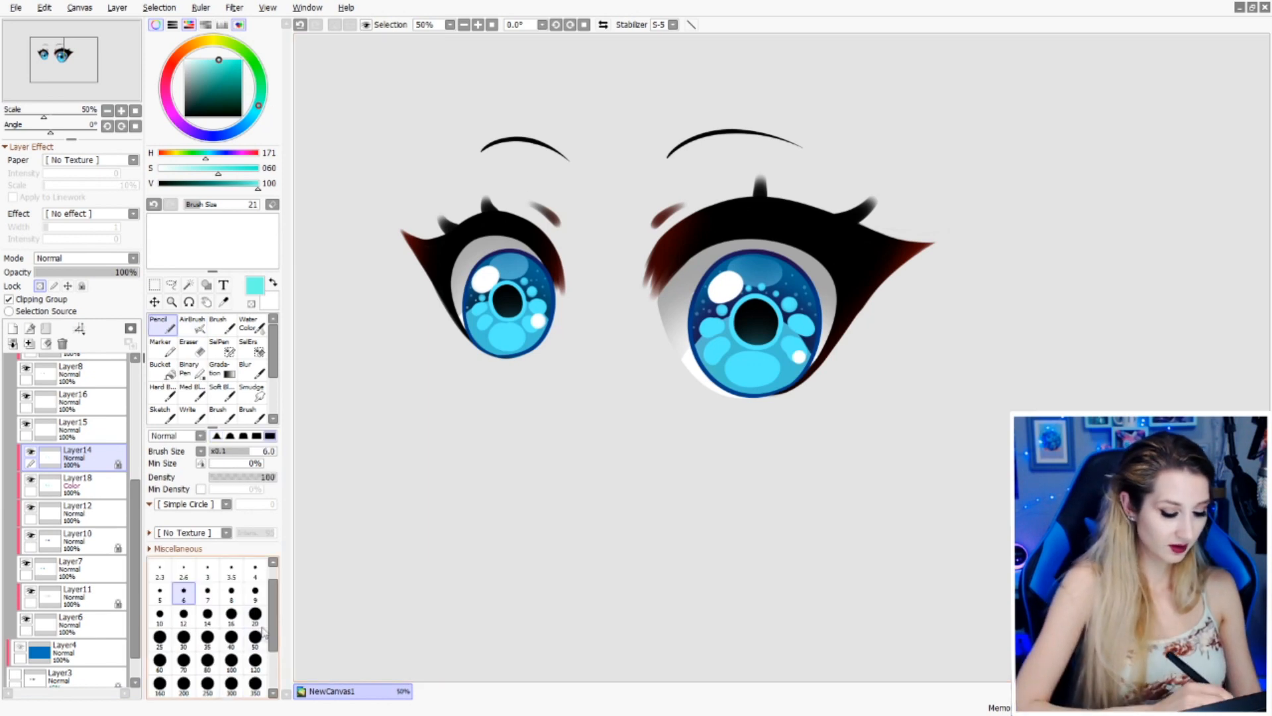
{"action": "mouse_move", "coordinate": [496, 347]}
{"action": "left_mouse_down"}
{"action": "mouse_move", "coordinate": [504, 325]}
{"action": "mouse_move", "coordinate": [518, 335]}
{"action": "mouse_move", "coordinate": [508, 326]}
{"action": "left_mouse_up"}
{"action": "mouse_move", "coordinate": [746, 385]}
{"action": "left_mouse_down"}
{"action": "mouse_move", "coordinate": [735, 357]}
{"action": "mouse_move", "coordinate": [766, 359]}
{"action": "mouse_move", "coordinate": [778, 372]}
{"action": "mouse_move", "coordinate": [744, 367]}
{"action": "left_mouse_up"}
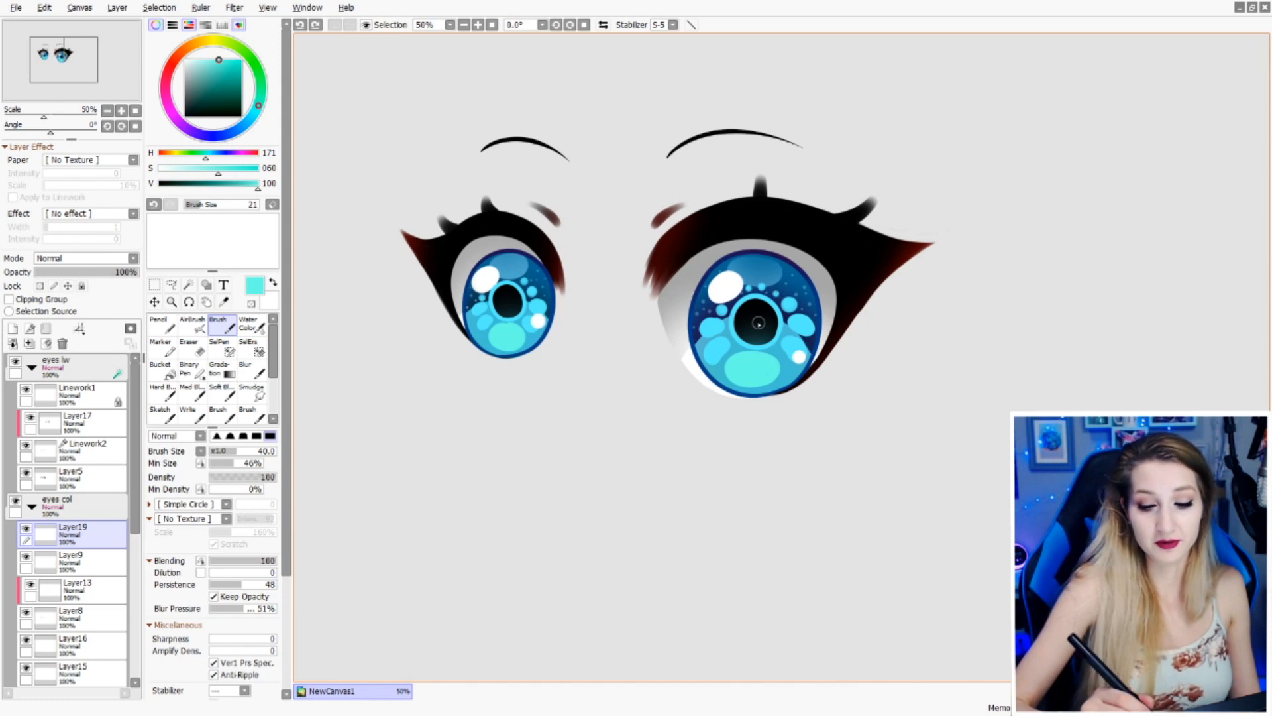
- Try painting turquoise hearts inside both pupils on Layer19 with the size 40 Brush
{"action": "mouse_move", "coordinate": [758, 321]}
{"action": "left_mouse_down"}
{"action": "mouse_move", "coordinate": [762, 340]}
{"action": "mouse_move", "coordinate": [737, 317]}
{"action": "mouse_move", "coordinate": [755, 328]}
{"action": "left_mouse_up"}
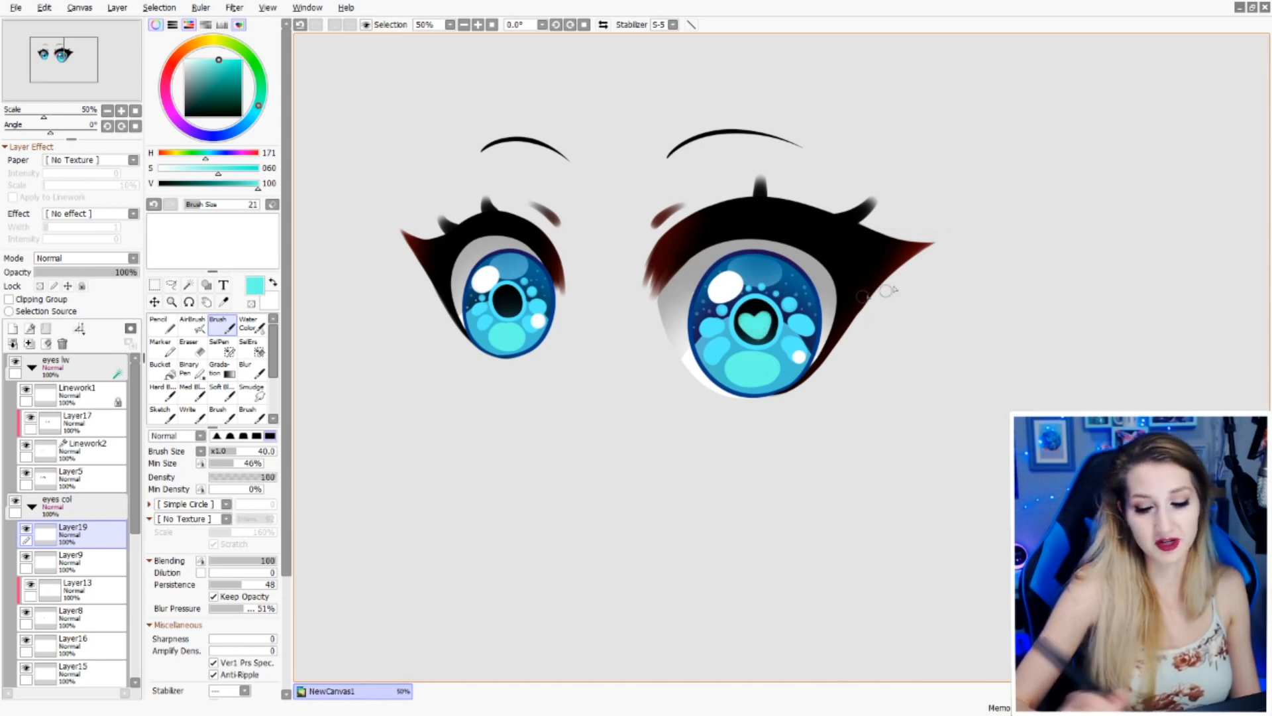
{"action": "left_click_drag", "start_coordinate": [517, 298], "coordinate": [507, 306]}
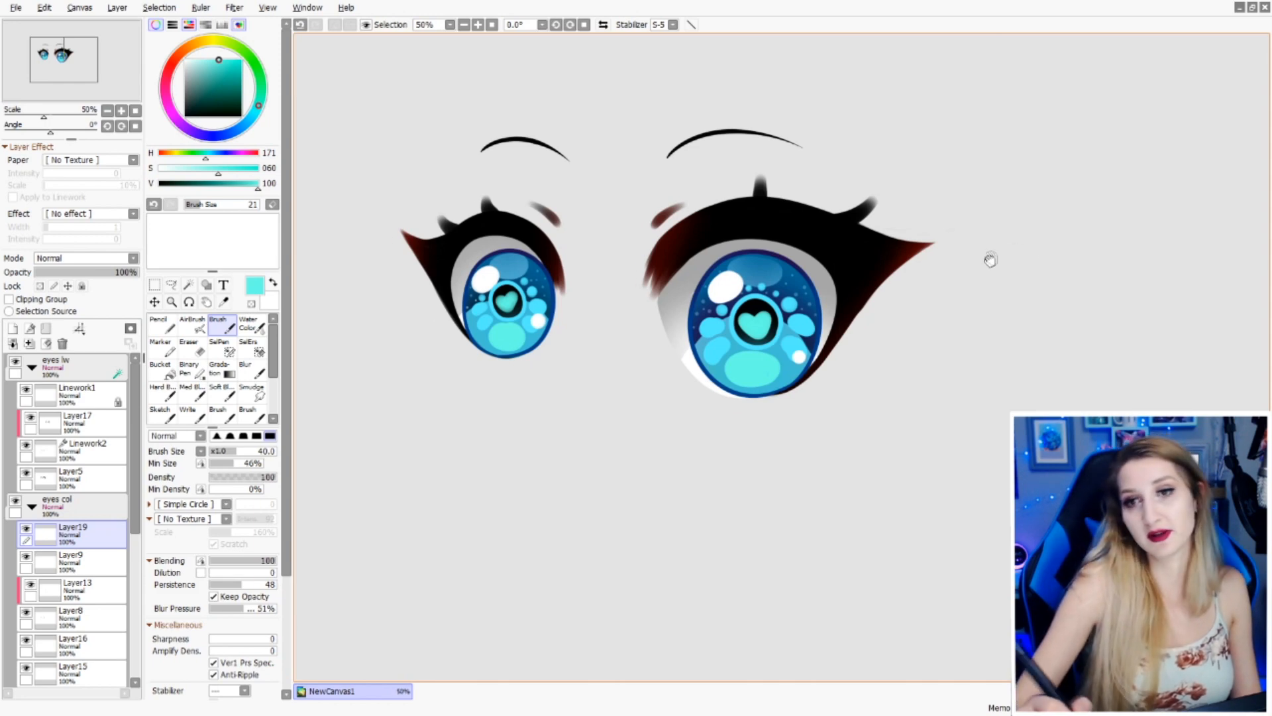
{"action": "left_click_drag", "start_coordinate": [991, 257], "coordinate": [983, 267]}
{"action": "scroll", "coordinate": [257, 623], "scroll_direction": "down", "scroll_amount": 4}
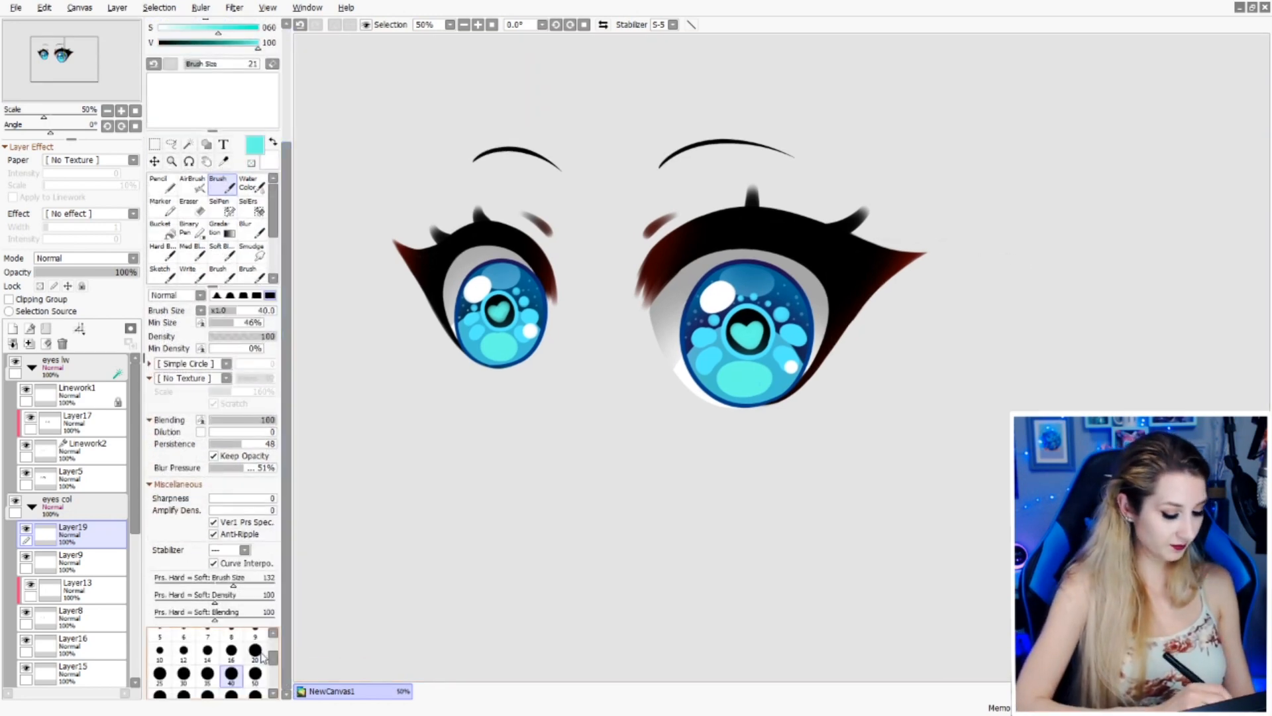
- Undo the pupil hearts and repaint them smaller and crisper in both pupils with the size 20 Brush
{"action": "left_click", "coordinate": [255, 651]}
{"action": "key", "text": "ctrl+z"}
{"action": "key", "text": "ctrl+z"}
{"action": "mouse_move", "coordinate": [749, 336]}
{"action": "left_mouse_down"}
{"action": "mouse_move", "coordinate": [754, 344]}
{"action": "mouse_move", "coordinate": [733, 335]}
{"action": "mouse_move", "coordinate": [749, 339]}
{"action": "left_mouse_up"}
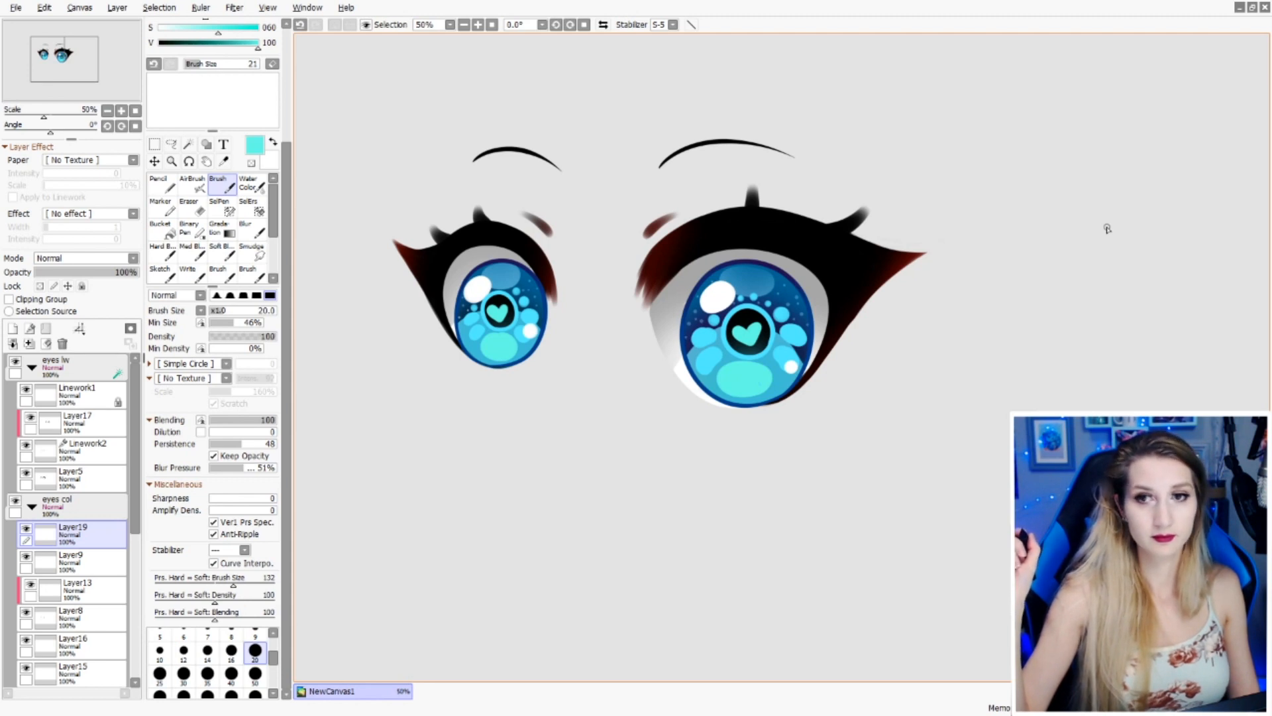
- Add a new layer above Layer5, sample the light blue of the iris ovals and set the Brush to size 50
{"action": "left_click", "coordinate": [82, 477]}
{"action": "left_click", "coordinate": [12, 328]}
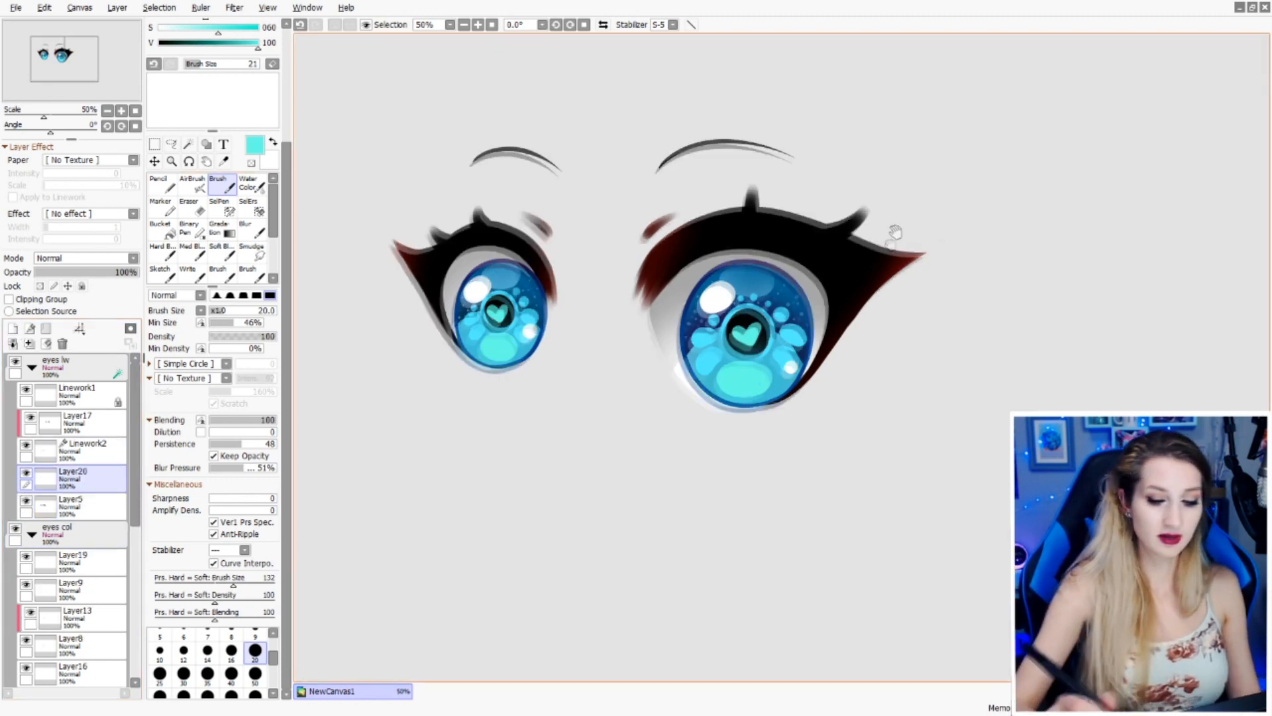
{"action": "scroll", "coordinate": [884, 235], "scroll_direction": "up", "scroll_amount": 2}
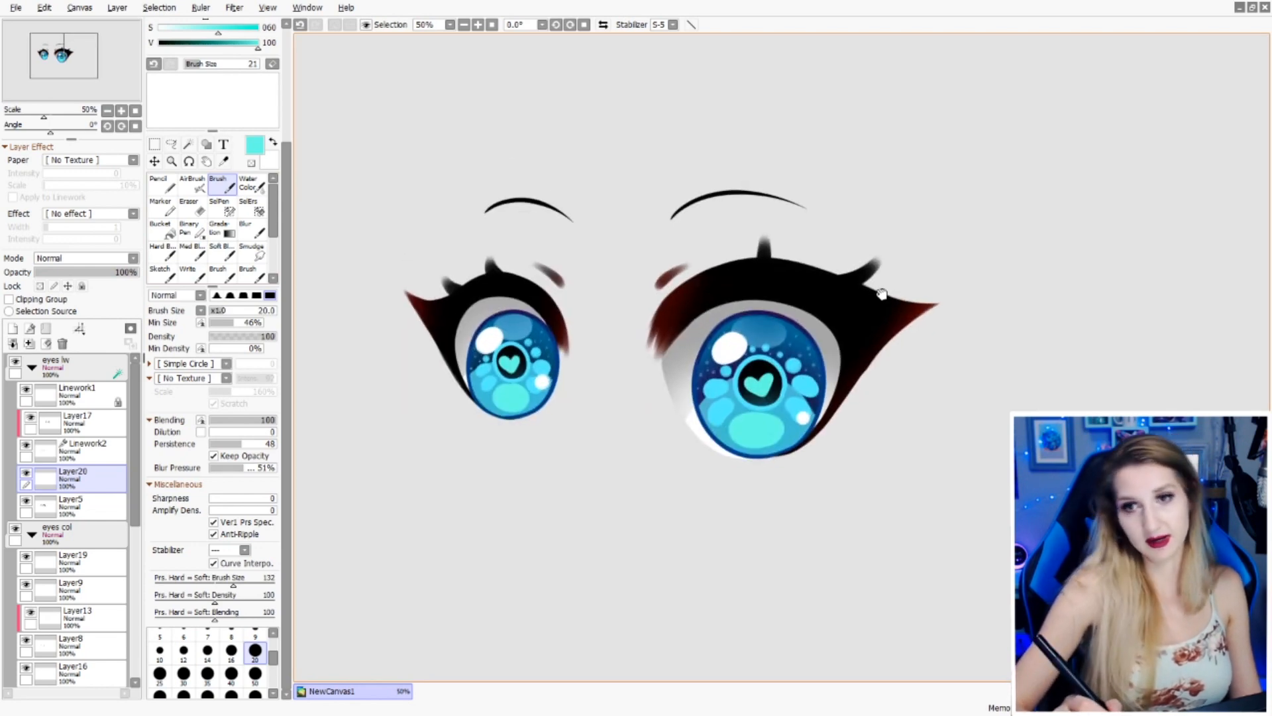
{"action": "key", "text": "alt"}
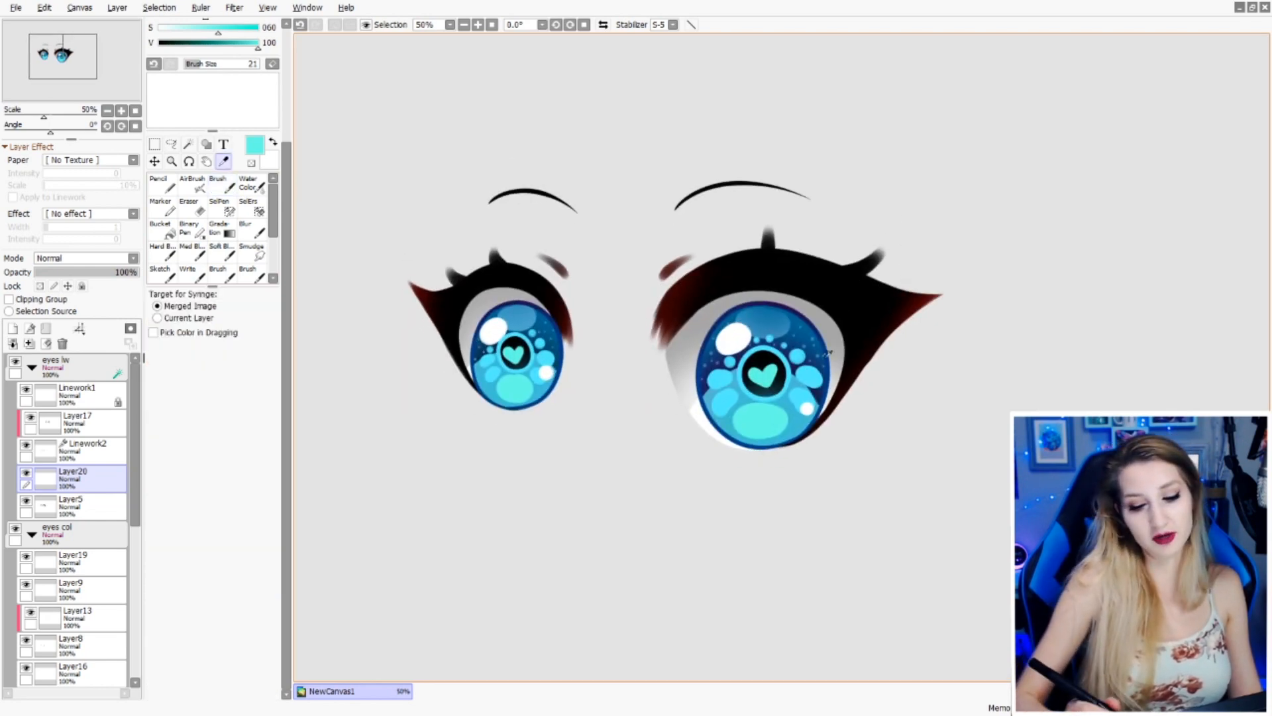
{"action": "left_click", "coordinate": [791, 405], "text": "alt"}
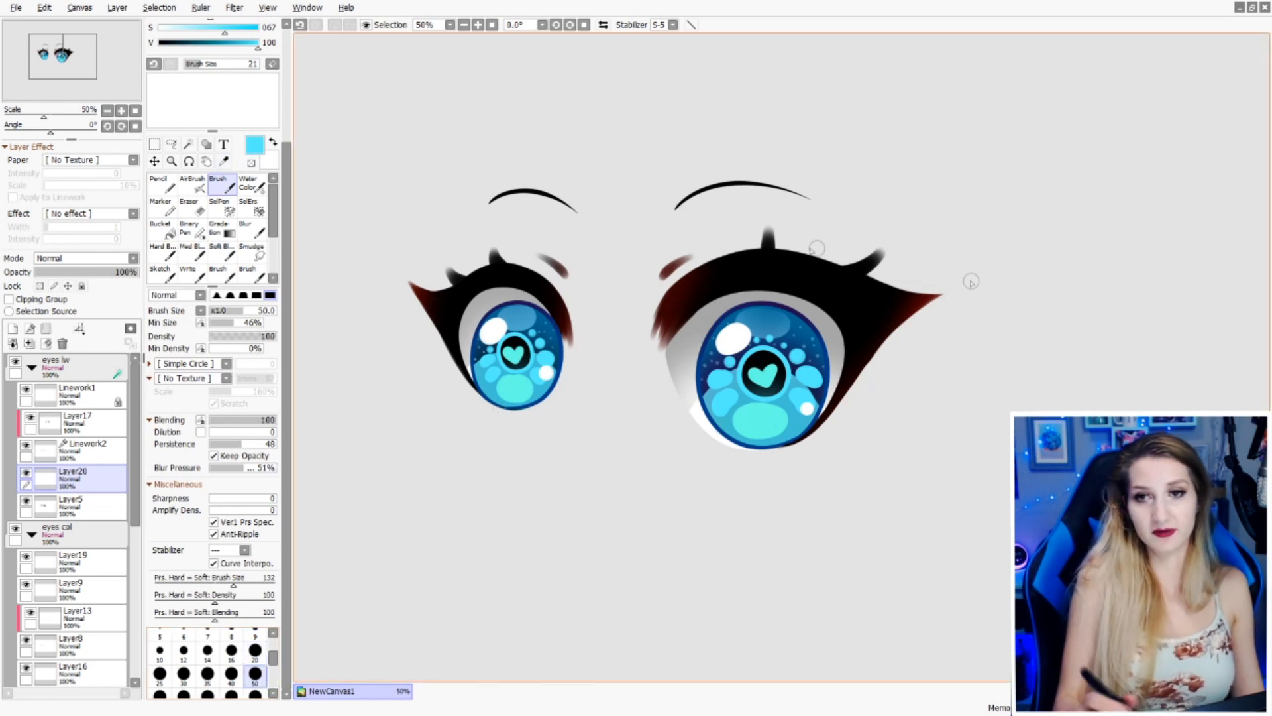
{"action": "left_click_drag", "start_coordinate": [888, 296], "coordinate": [916, 297]}
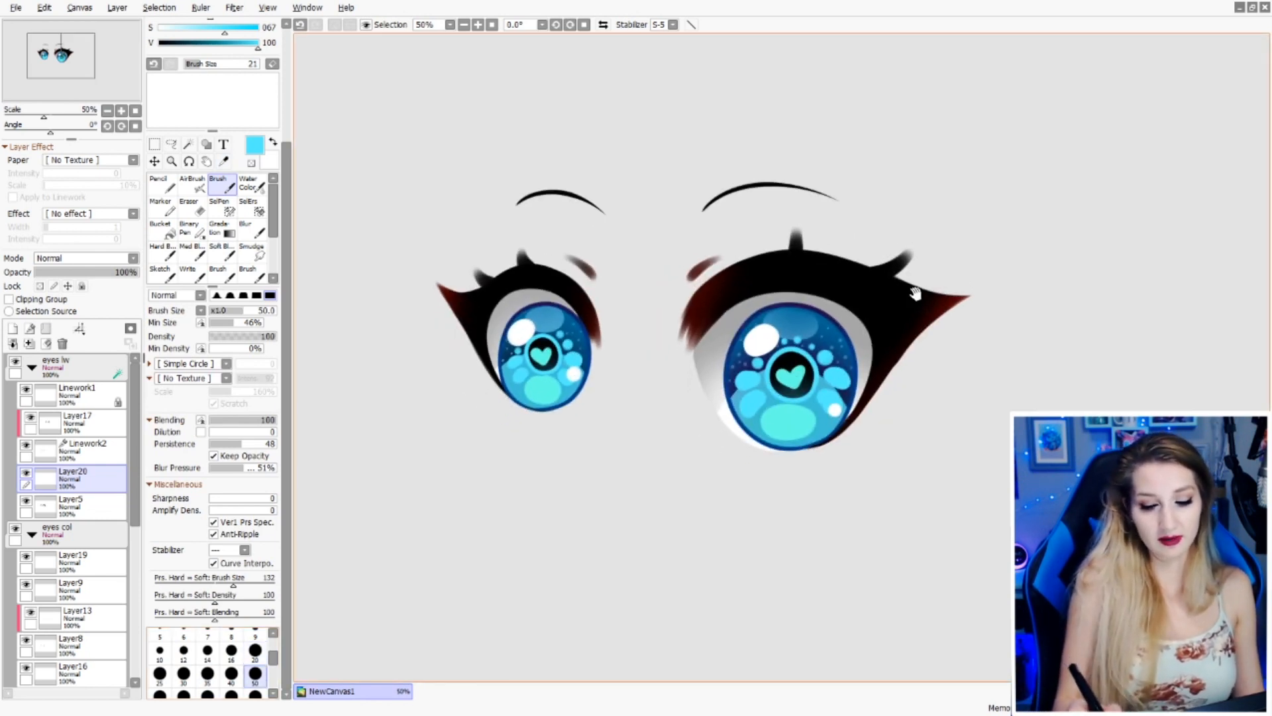
- Paint two horizontal light blue shine strokes across the middle of the larger eye's upper lash line
{"action": "left_click_drag", "start_coordinate": [755, 287], "coordinate": [825, 284]}
{"action": "key", "text": "ctrl+z"}
{"action": "key", "text": "ctrl+y"}
{"action": "key", "text": "ctrl+z"}
{"action": "key", "text": "ctrl+y"}
{"action": "key", "text": "ctrl+z"}
{"action": "key", "text": "ctrl+y"}
{"action": "mouse_move", "coordinate": [817, 268]}
{"action": "left_mouse_down"}
{"action": "mouse_move", "coordinate": [777, 261]}
{"action": "mouse_move", "coordinate": [812, 261]}
{"action": "mouse_move", "coordinate": [761, 266]}
{"action": "mouse_move", "coordinate": [856, 268]}
{"action": "left_mouse_up"}
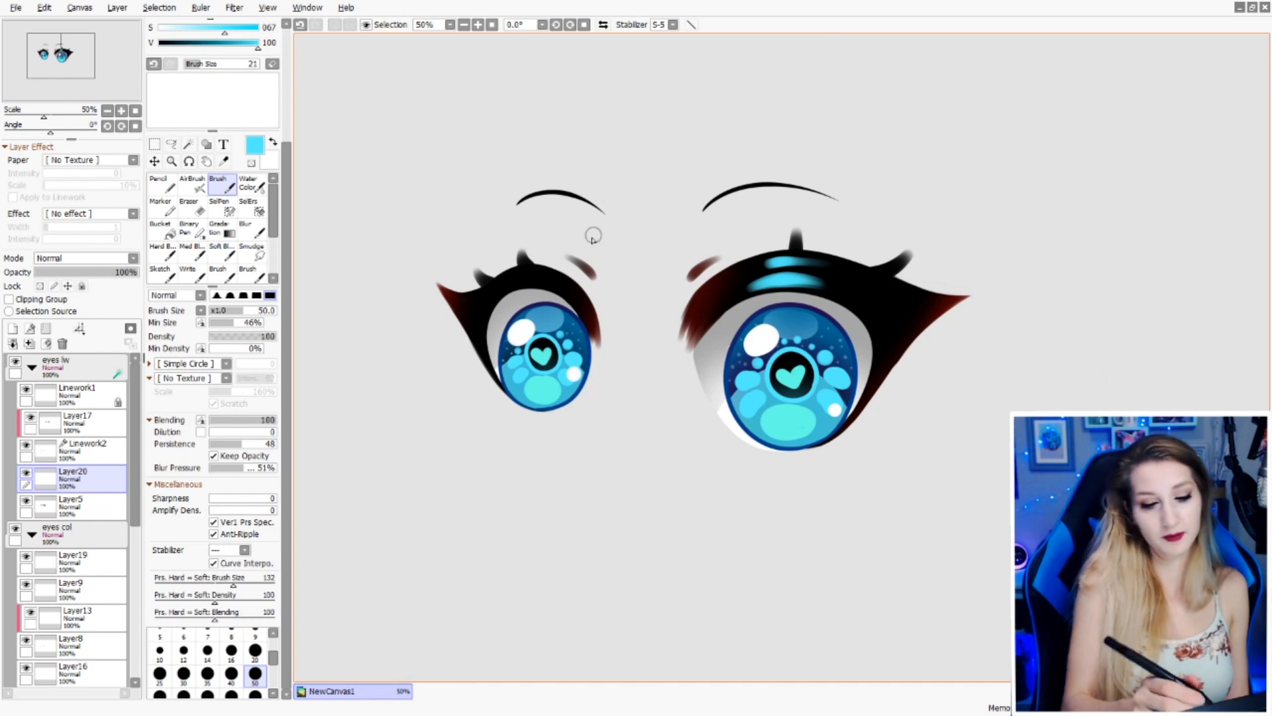
- Paint matching light blue shine strokes on the smaller eye's upper lash line, redoing them with the size 25 Brush
{"action": "left_click_drag", "start_coordinate": [513, 278], "coordinate": [564, 285]}
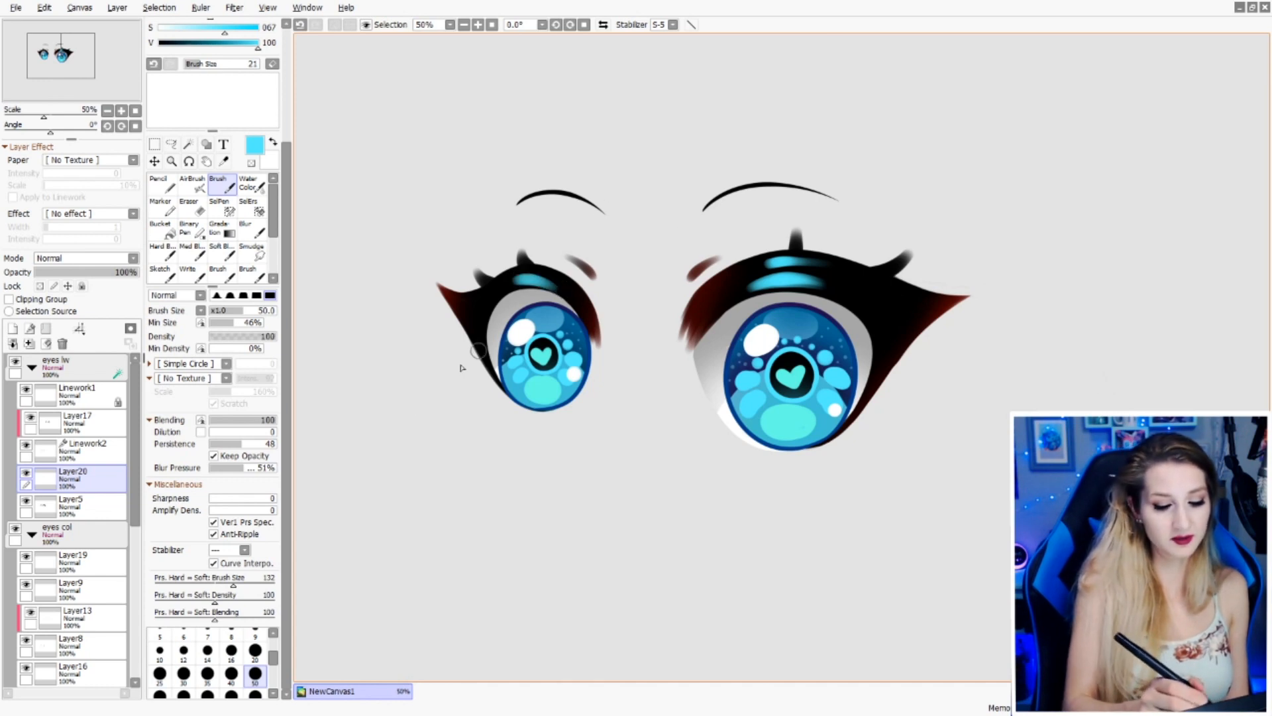
{"action": "left_click", "coordinate": [254, 653]}
{"action": "key", "text": "ctrl+z"}
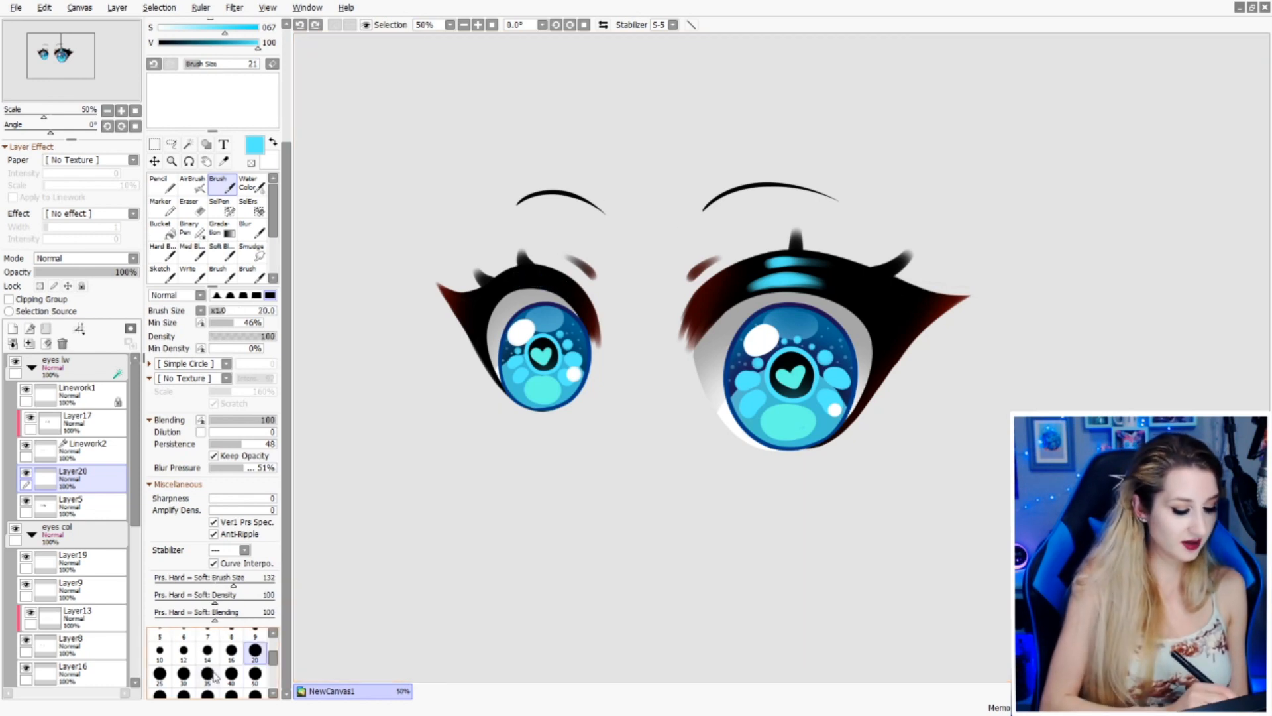
{"action": "left_click", "coordinate": [160, 673]}
{"action": "left_click_drag", "start_coordinate": [522, 281], "coordinate": [560, 284]}
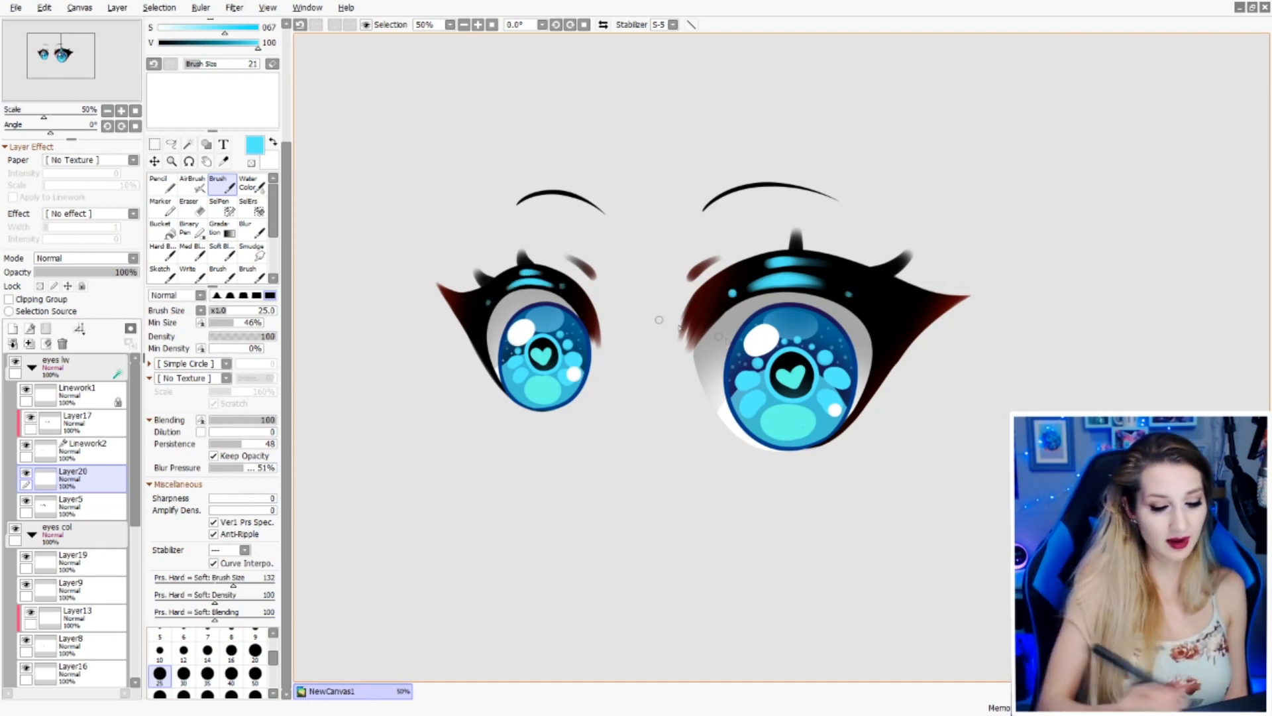
- Undo the last shine dot on the larger eye's lash line and lower Layer20's opacity
{"action": "left_click_drag", "start_coordinate": [999, 421], "coordinate": [989, 438]}
{"action": "left_click_drag", "start_coordinate": [917, 465], "coordinate": [1003, 430]}
{"action": "key", "text": "ctrl+z"}
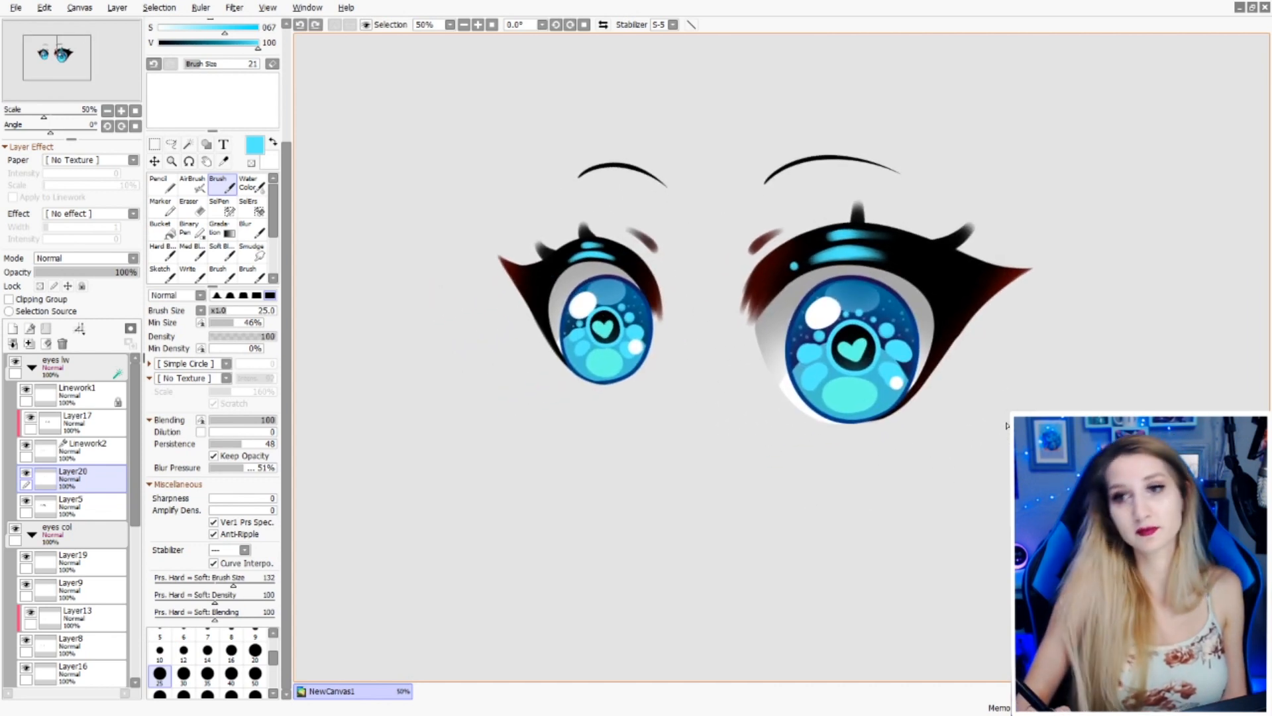
{"action": "left_click_drag", "start_coordinate": [122, 272], "coordinate": [72, 273]}
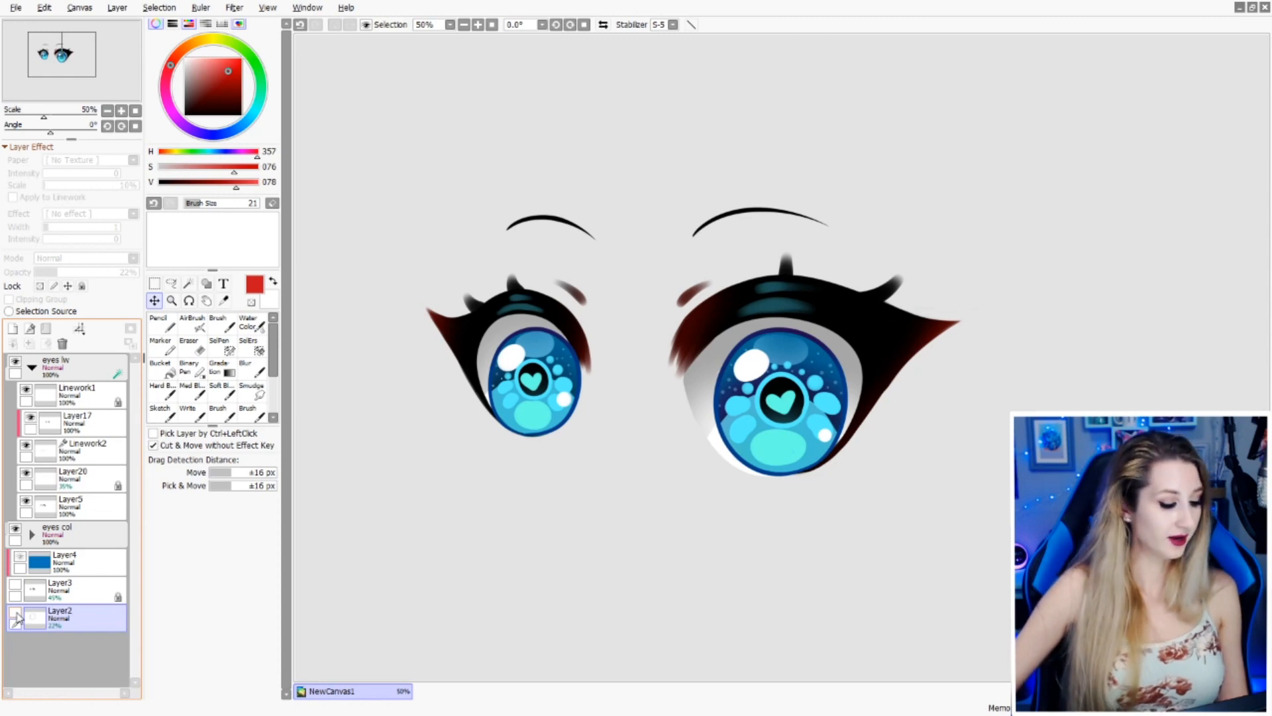
- Show the head sketch on Layer2 to check how the finished eyes sit on the face
{"action": "left_click", "coordinate": [16, 615]}
{"action": "mouse_move", "coordinate": [545, 540]}
{"action": "left_mouse_down"}
{"action": "mouse_move", "coordinate": [576, 556]}
{"action": "mouse_move", "coordinate": [550, 558]}
{"action": "left_mouse_up"}
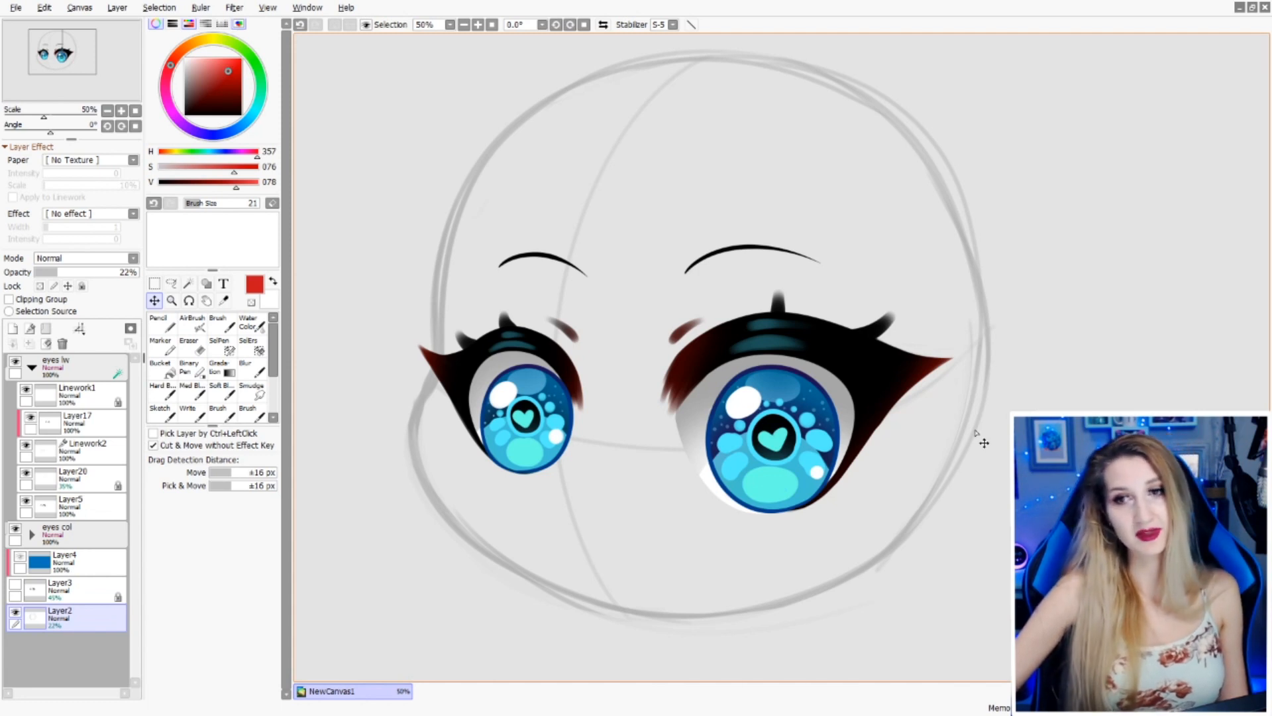
{"action": "mouse_move", "coordinate": [986, 433]}
{"action": "left_mouse_down"}
{"action": "mouse_move", "coordinate": [954, 417]}
{"action": "mouse_move", "coordinate": [980, 415]}
{"action": "mouse_move", "coordinate": [979, 396]}
{"action": "mouse_move", "coordinate": [957, 409]}
{"action": "left_mouse_up"}
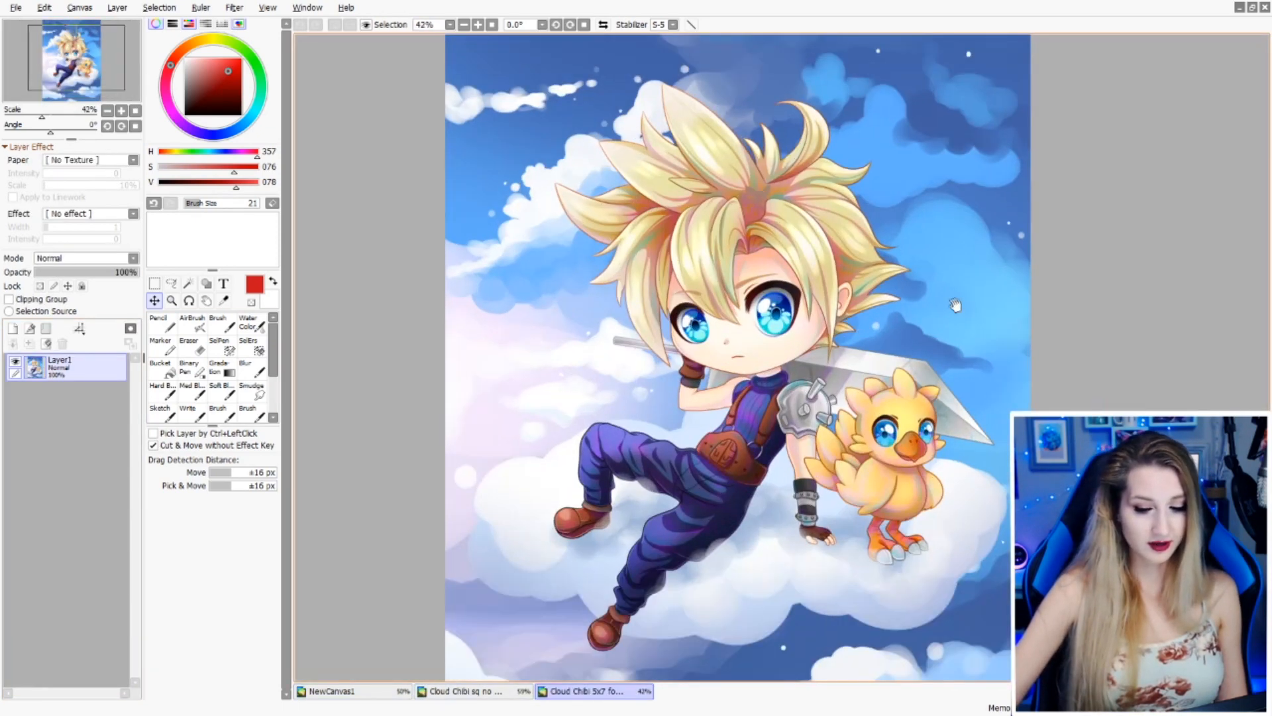
- Examine the eyes in the Cloud Chibi 5x7 illustration up close and compare them with the eyes on NewCanvas1
{"action": "left_click_drag", "start_coordinate": [955, 305], "coordinate": [894, 312]}
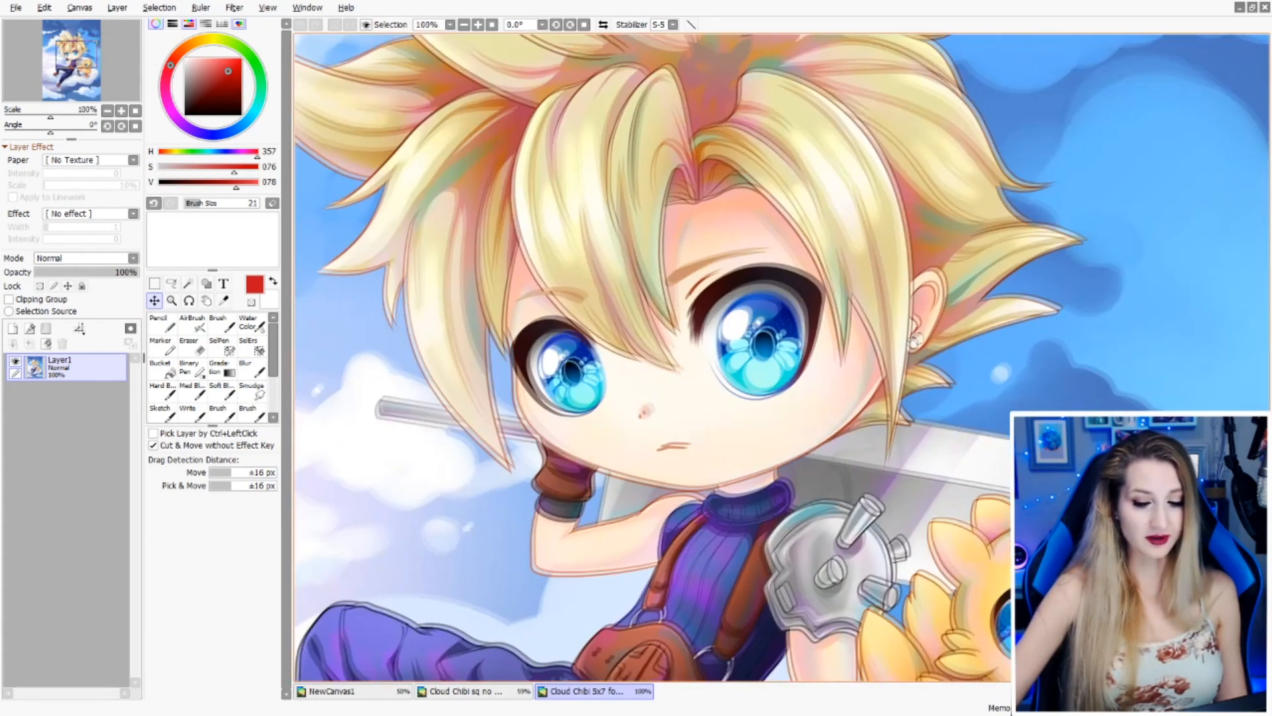
{"action": "scroll", "coordinate": [913, 341], "scroll_direction": "up", "scroll_amount": 2}
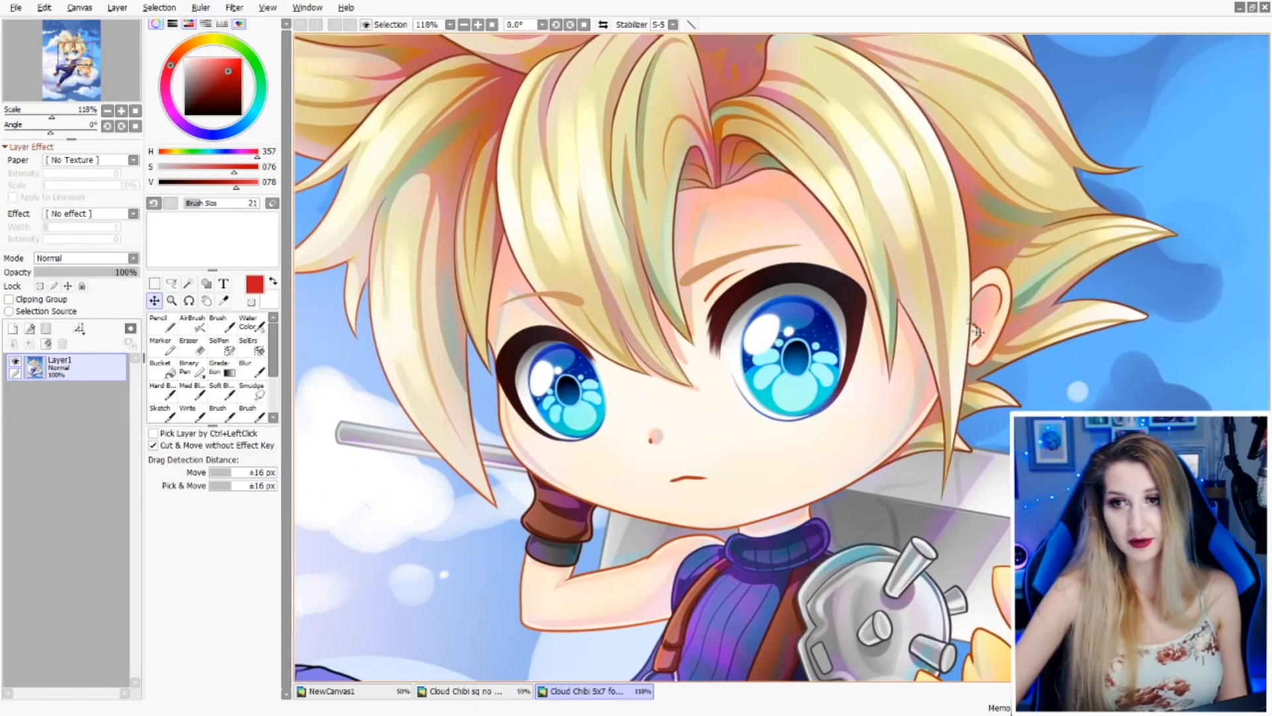
{"action": "left_click", "coordinate": [345, 693]}
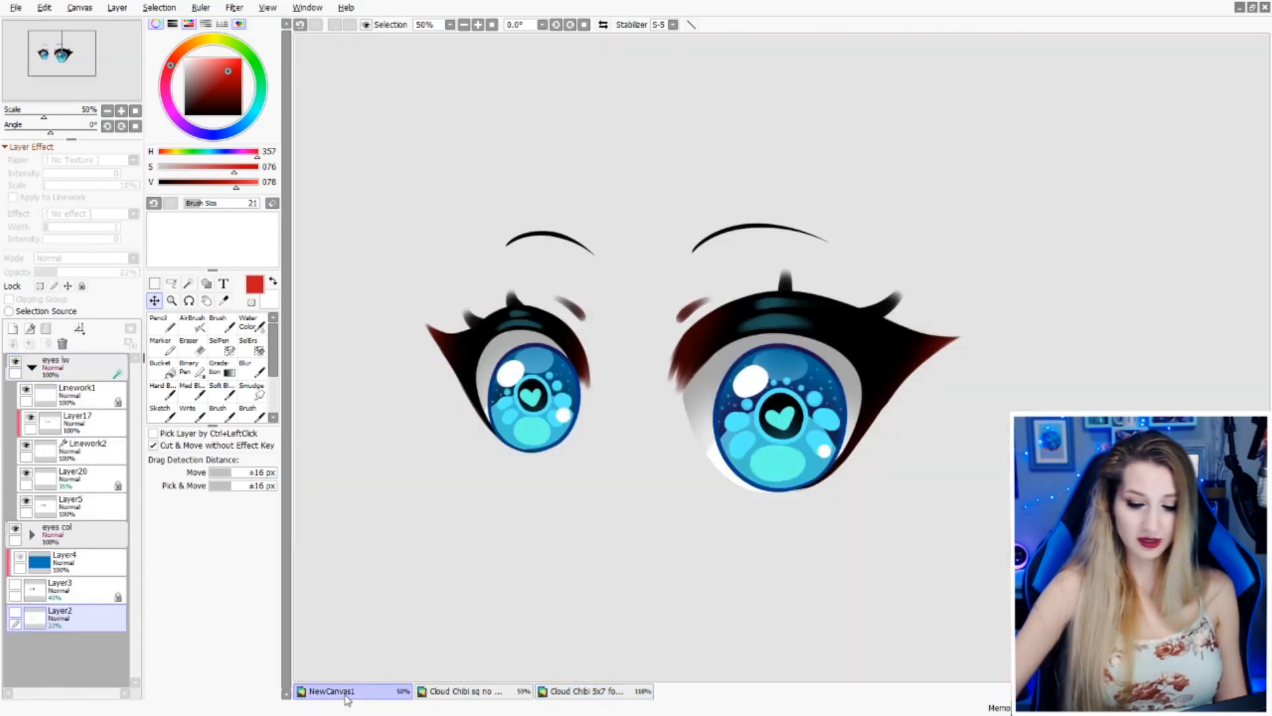
{"action": "left_click", "coordinate": [588, 693]}
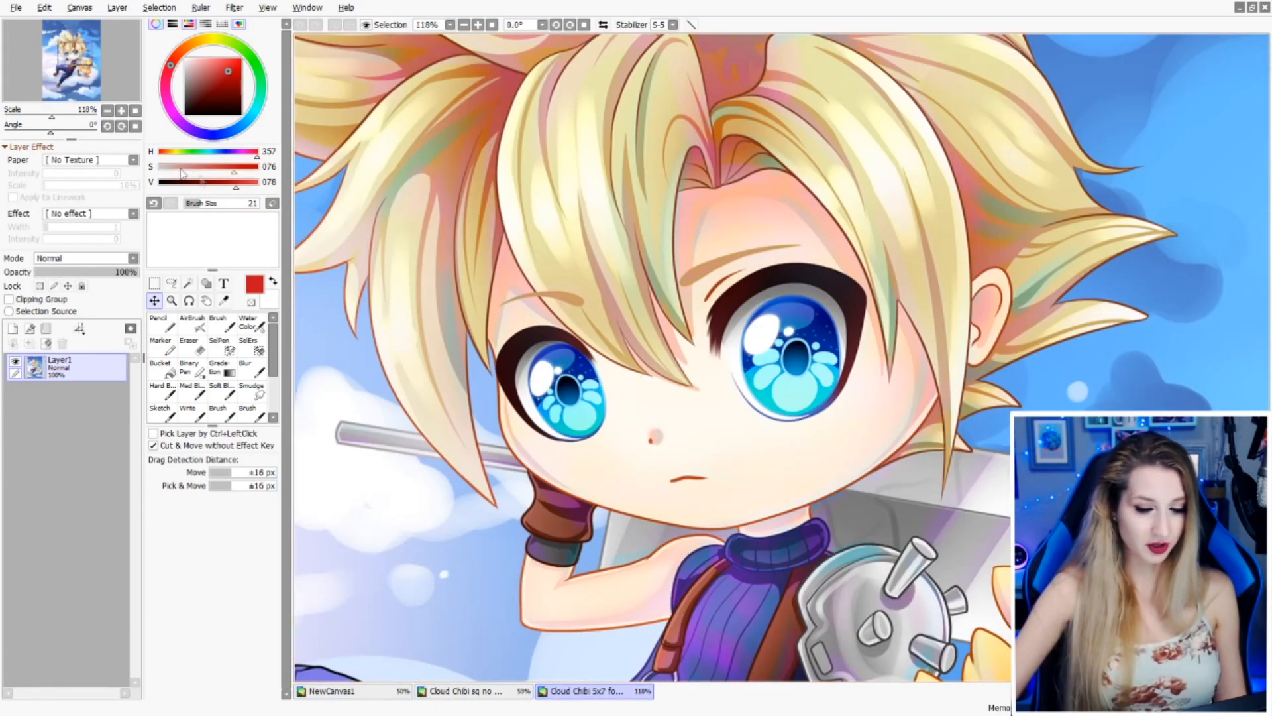
- Open the tifa chibi 5x7 sig.png illustration and examine its eyes up close
{"action": "left_click", "coordinate": [15, 7]}
{"action": "left_click", "coordinate": [30, 41]}
{"action": "left_click", "coordinate": [494, 141]}
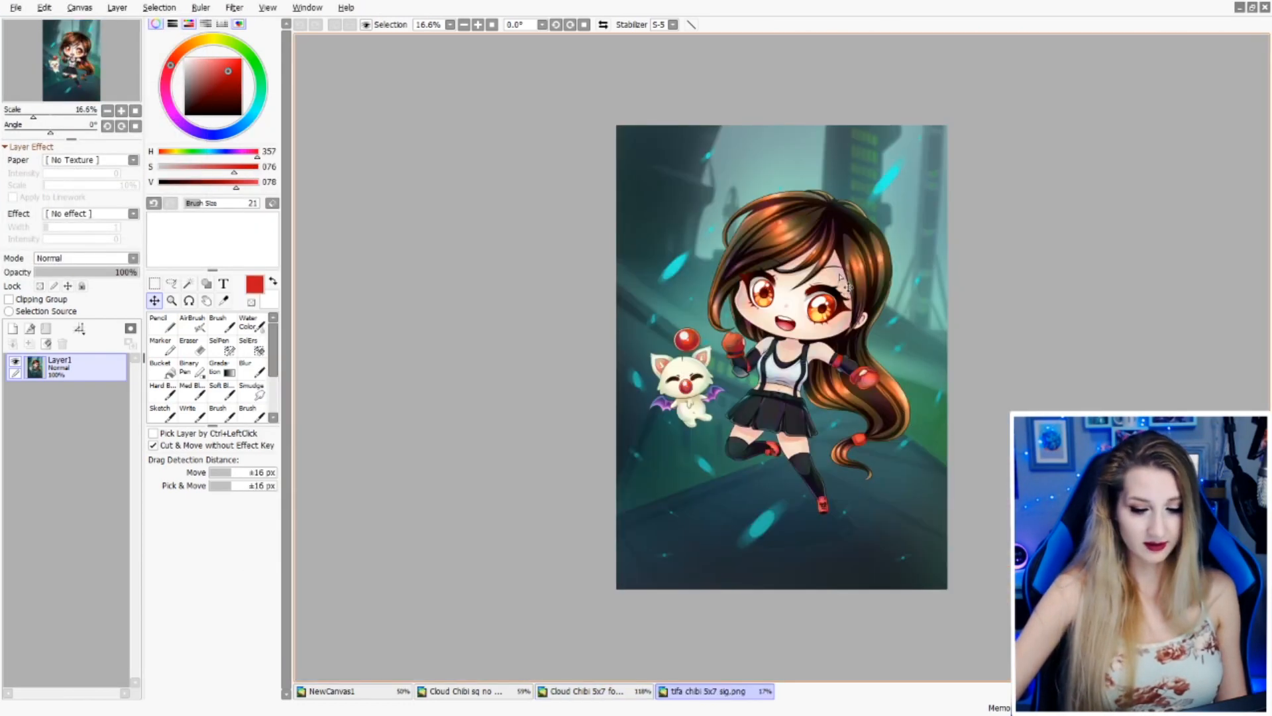
{"action": "scroll", "coordinate": [842, 278], "scroll_direction": "up", "scroll_amount": 5}
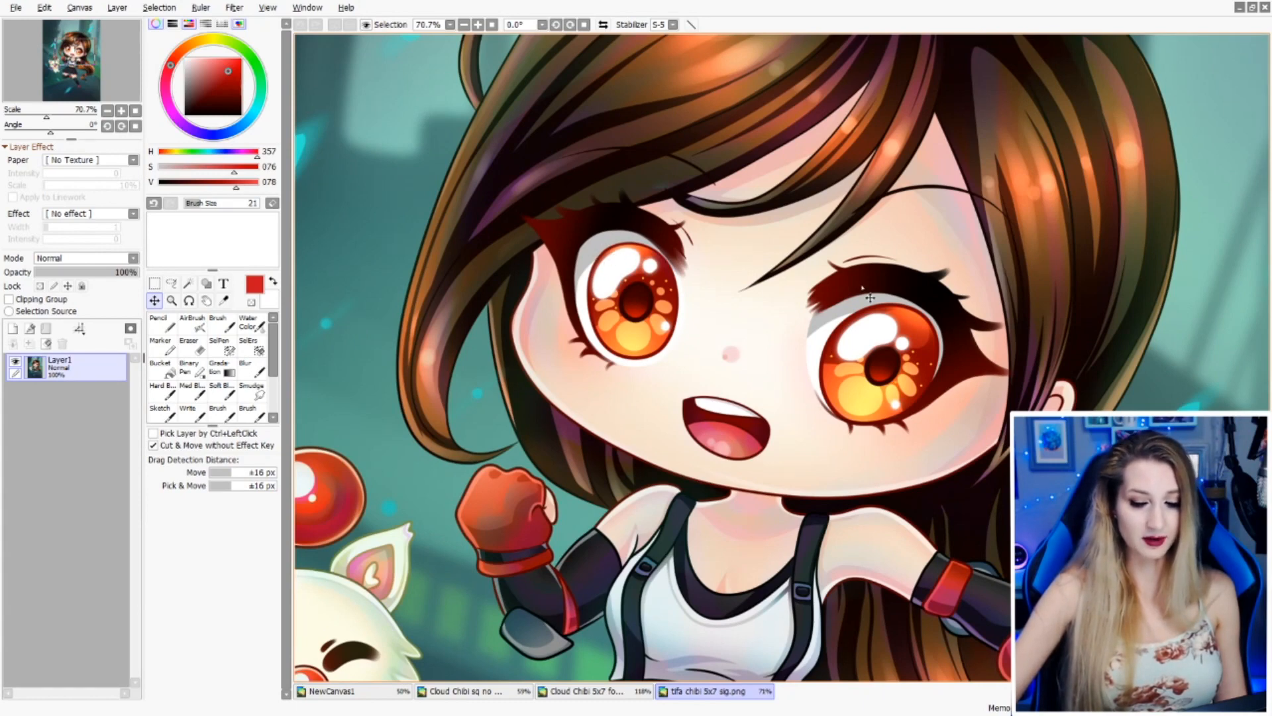
- Compare the orange eyes in the tifa chibi 5x7 sig.png illustration close up and at a wider view of the figure
{"action": "scroll", "coordinate": [768, 331], "scroll_direction": "down", "scroll_amount": 4}
{"action": "scroll", "coordinate": [770, 337], "scroll_direction": "up", "scroll_amount": 2}
{"action": "scroll", "coordinate": [771, 336], "scroll_direction": "up", "scroll_amount": 2}
{"action": "scroll", "coordinate": [796, 342], "scroll_direction": "down", "scroll_amount": 2}
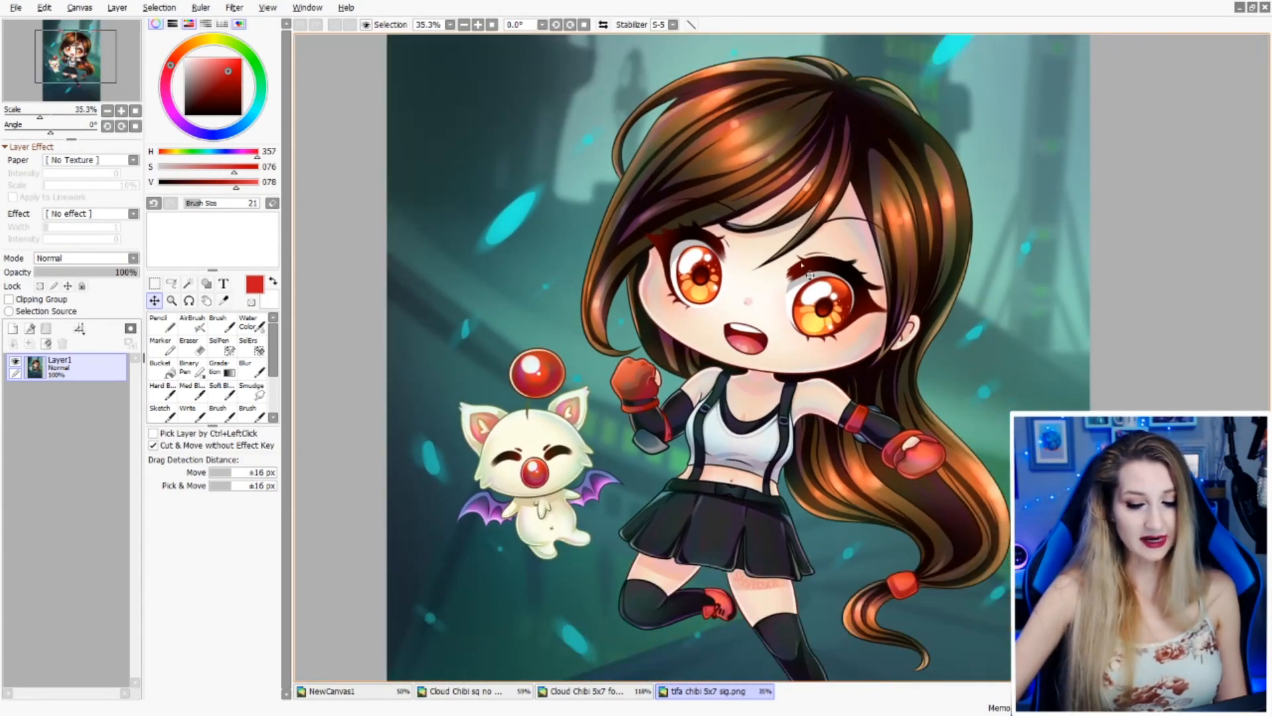
{"action": "scroll", "coordinate": [868, 358], "scroll_direction": "up", "scroll_amount": 2}
{"action": "scroll", "coordinate": [875, 363], "scroll_direction": "down", "scroll_amount": 2}
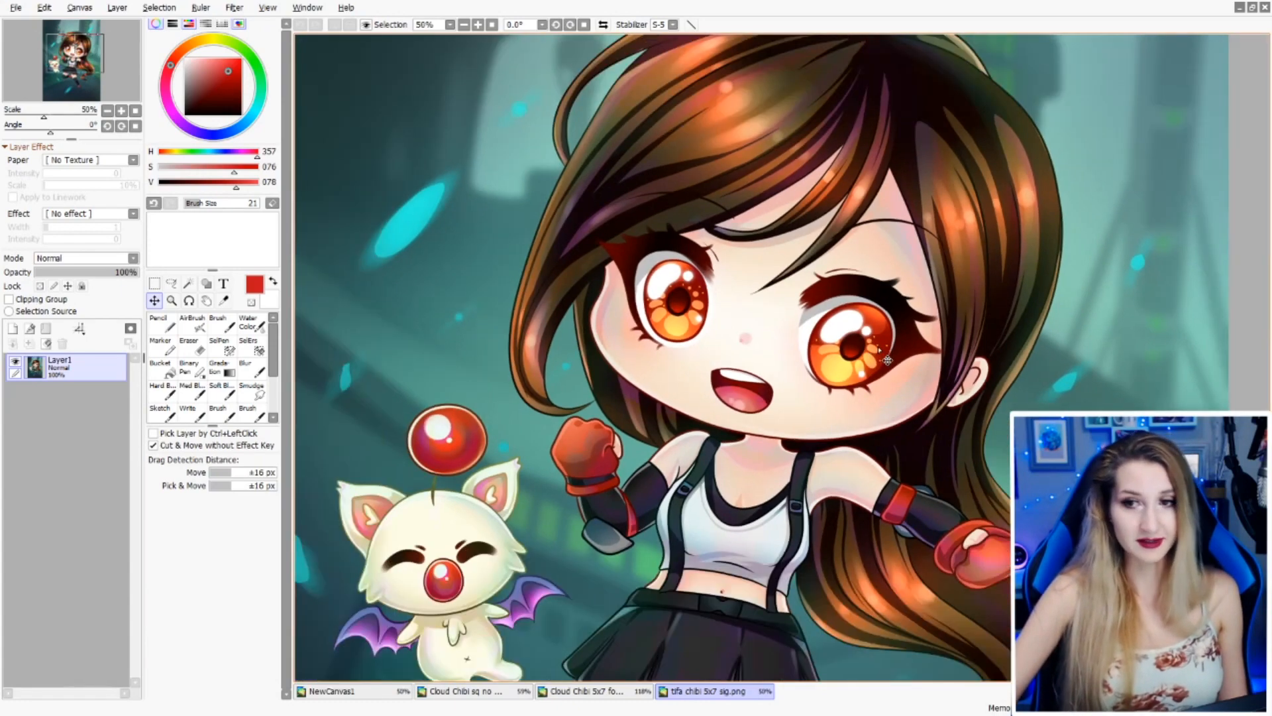
{"action": "scroll", "coordinate": [888, 358], "scroll_direction": "up", "scroll_amount": 3}
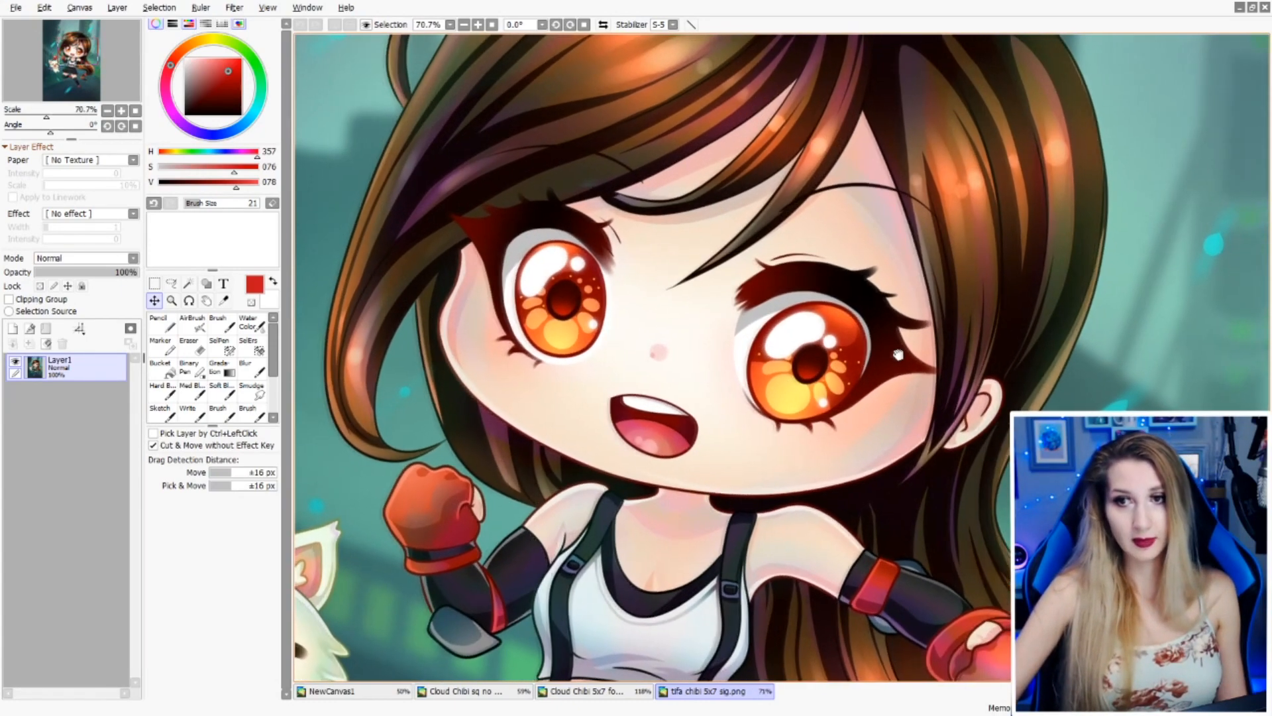
{"action": "left_click_drag", "start_coordinate": [898, 354], "coordinate": [902, 363]}
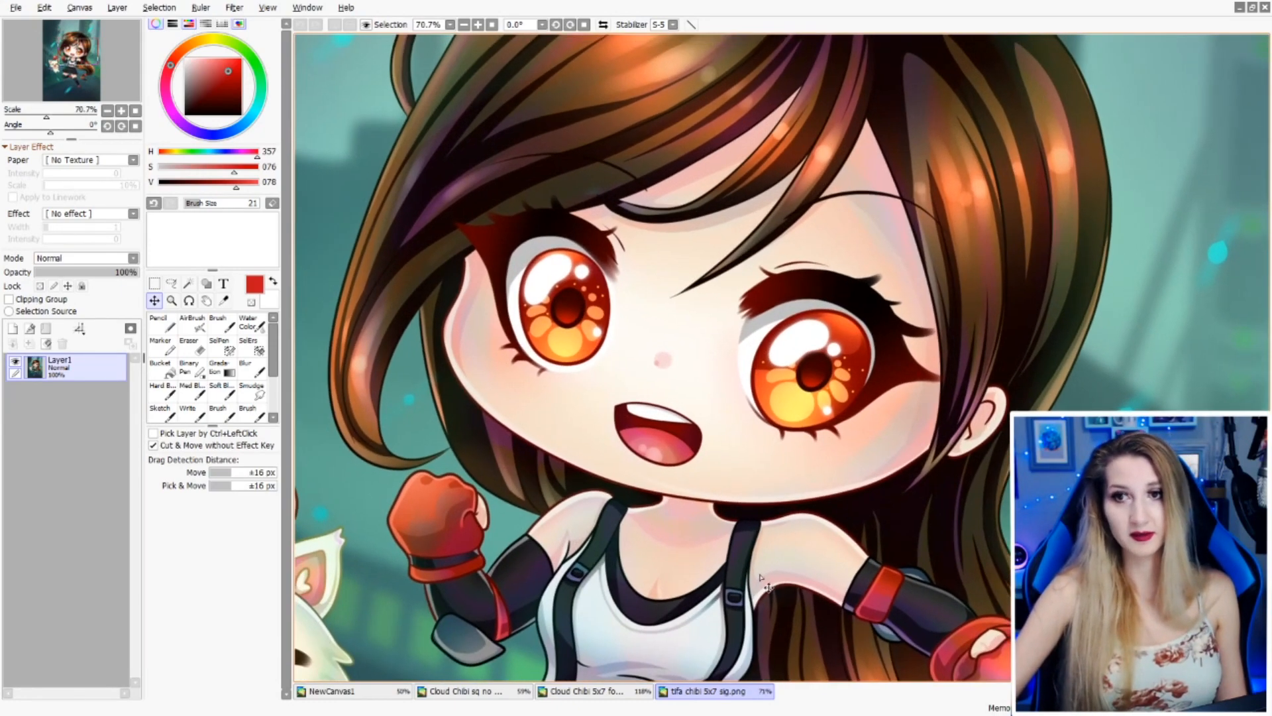
{"action": "left_click_drag", "start_coordinate": [772, 556], "coordinate": [731, 535]}
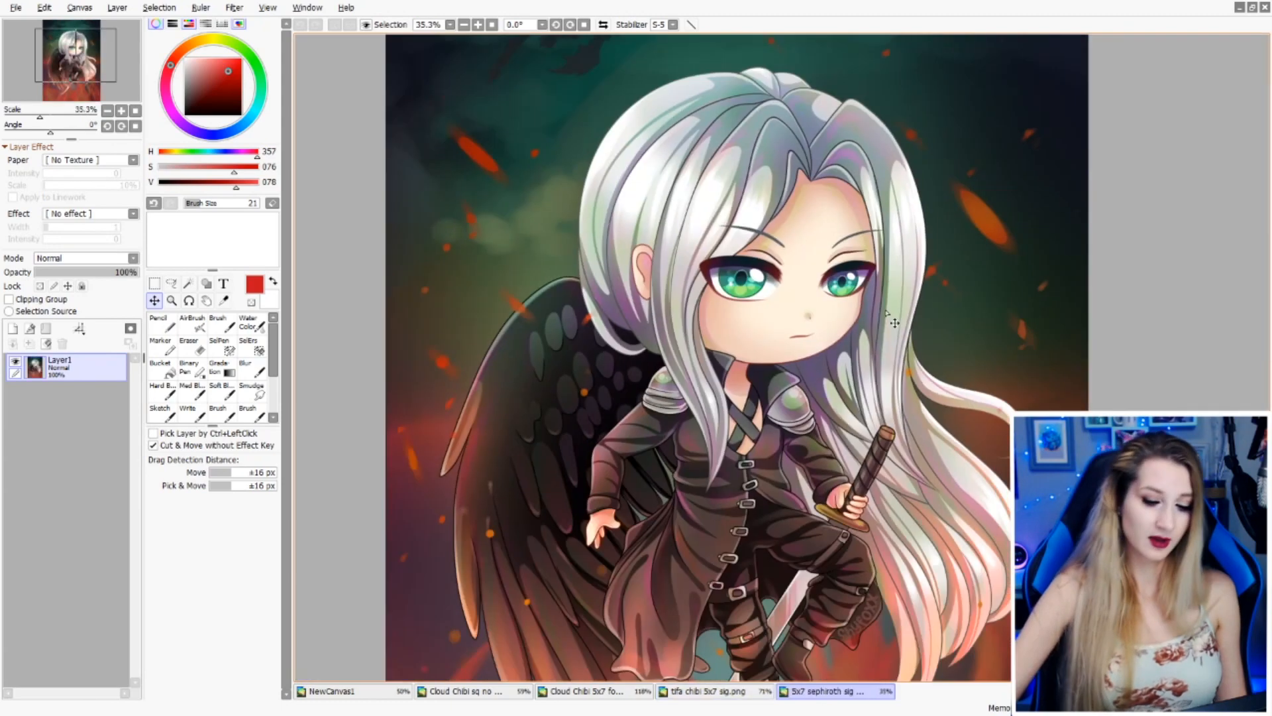
- Examine the narrower green eyes in the 5x7 sephiroth sig illustration, both close up and in the context of the whole figure
{"action": "scroll", "coordinate": [964, 340], "scroll_direction": "up", "scroll_amount": 2}
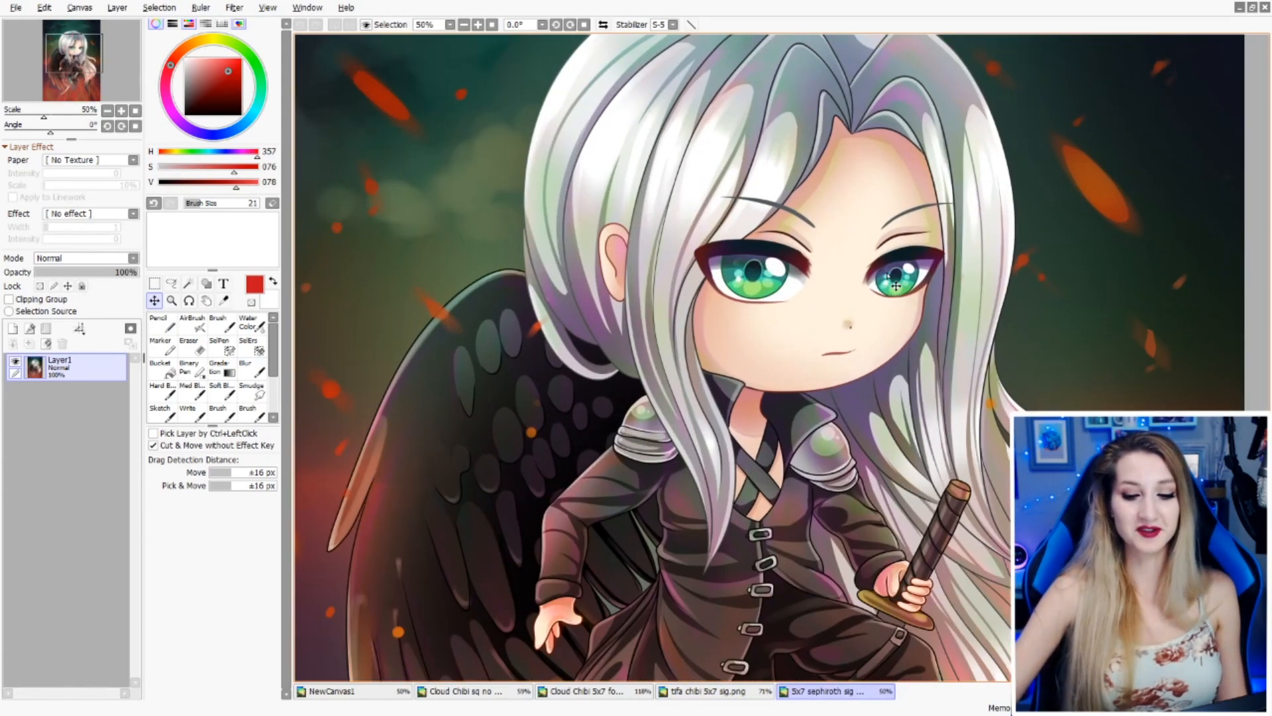
{"action": "scroll", "coordinate": [968, 344], "scroll_direction": "up", "scroll_amount": 3}
{"action": "scroll", "coordinate": [974, 344], "scroll_direction": "up", "scroll_amount": 2}
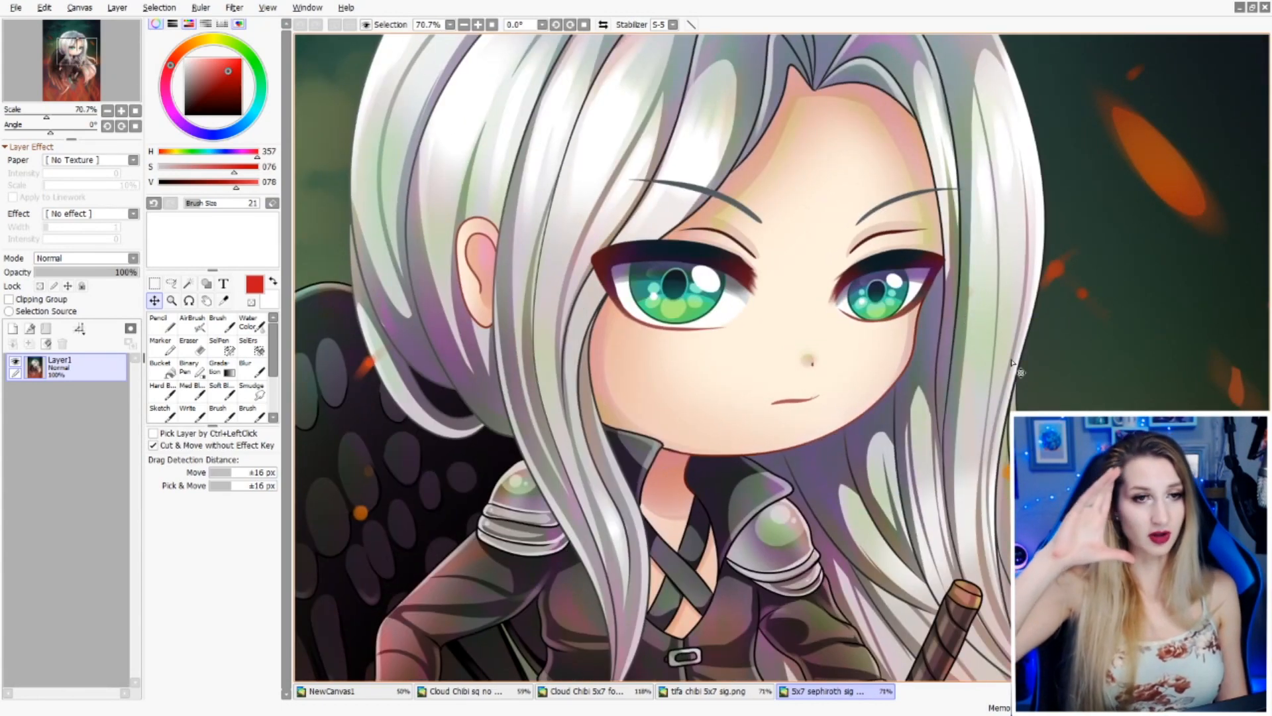
{"action": "scroll", "coordinate": [1014, 363], "scroll_direction": "down", "scroll_amount": 4}
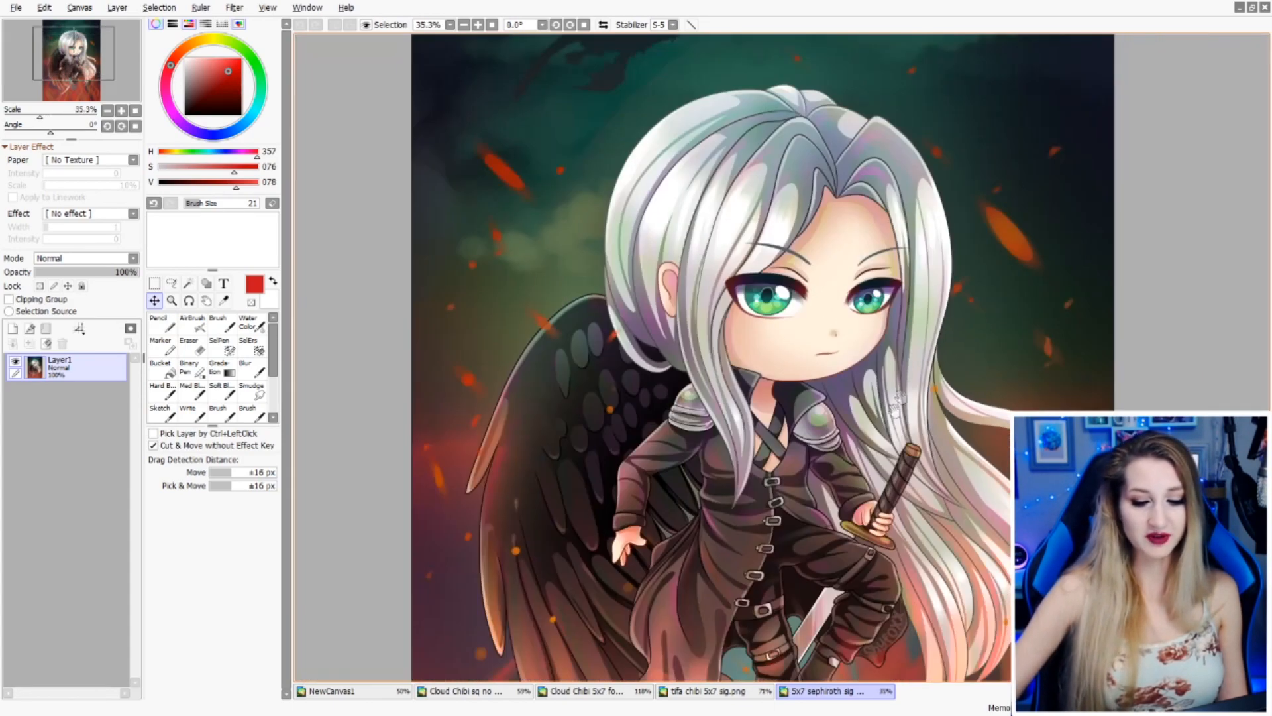
{"action": "left_click_drag", "start_coordinate": [928, 439], "coordinate": [897, 417]}
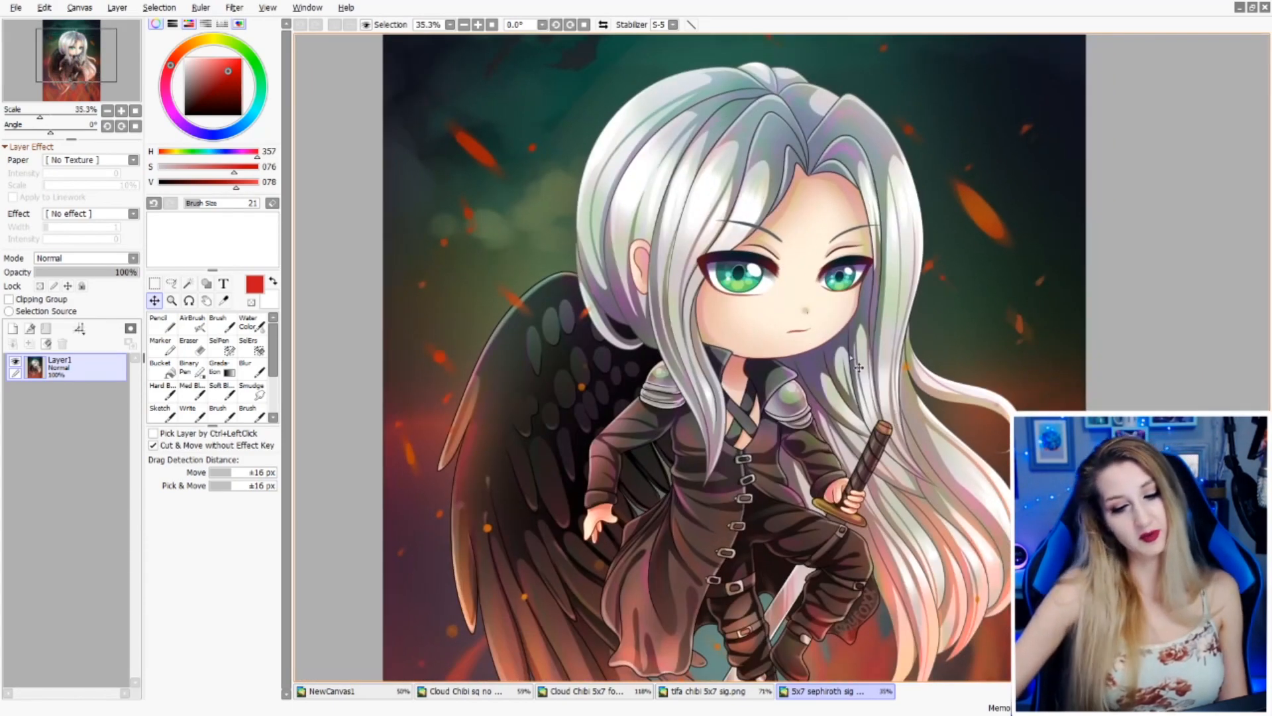
{"action": "scroll", "coordinate": [813, 283], "scroll_direction": "up", "scroll_amount": 5}
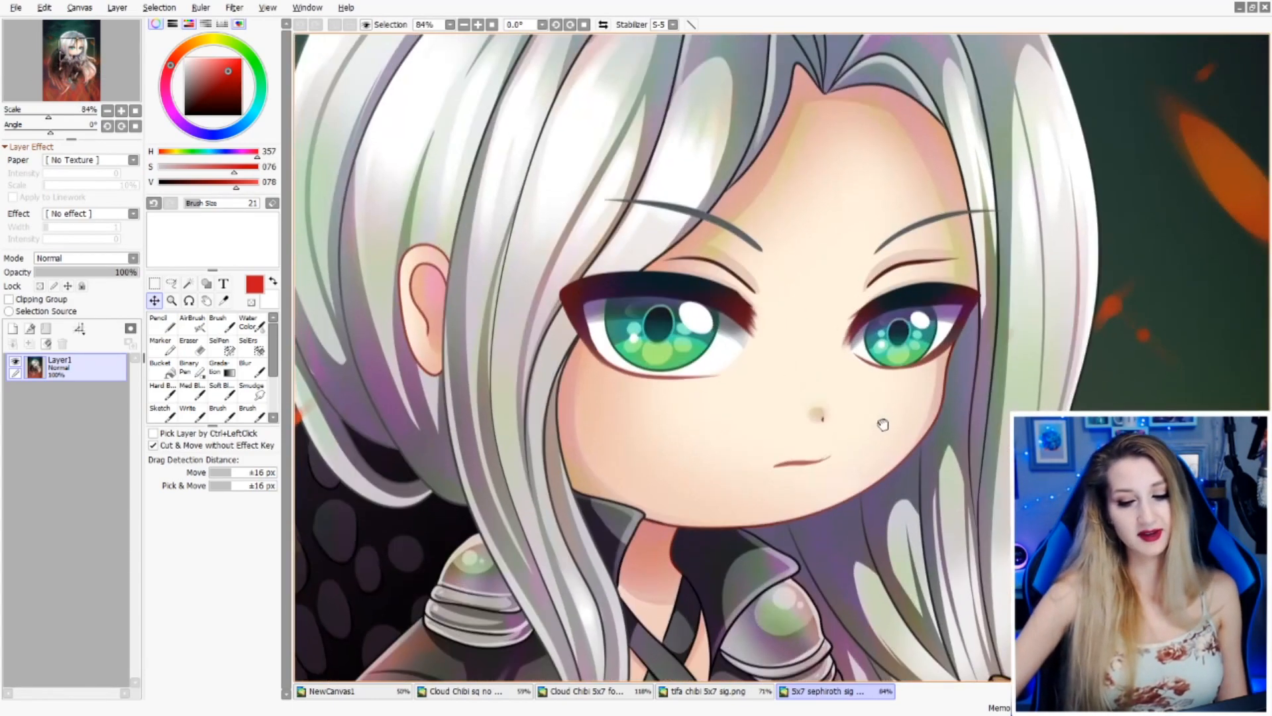
{"action": "scroll", "coordinate": [878, 406], "scroll_direction": "down", "scroll_amount": 3}
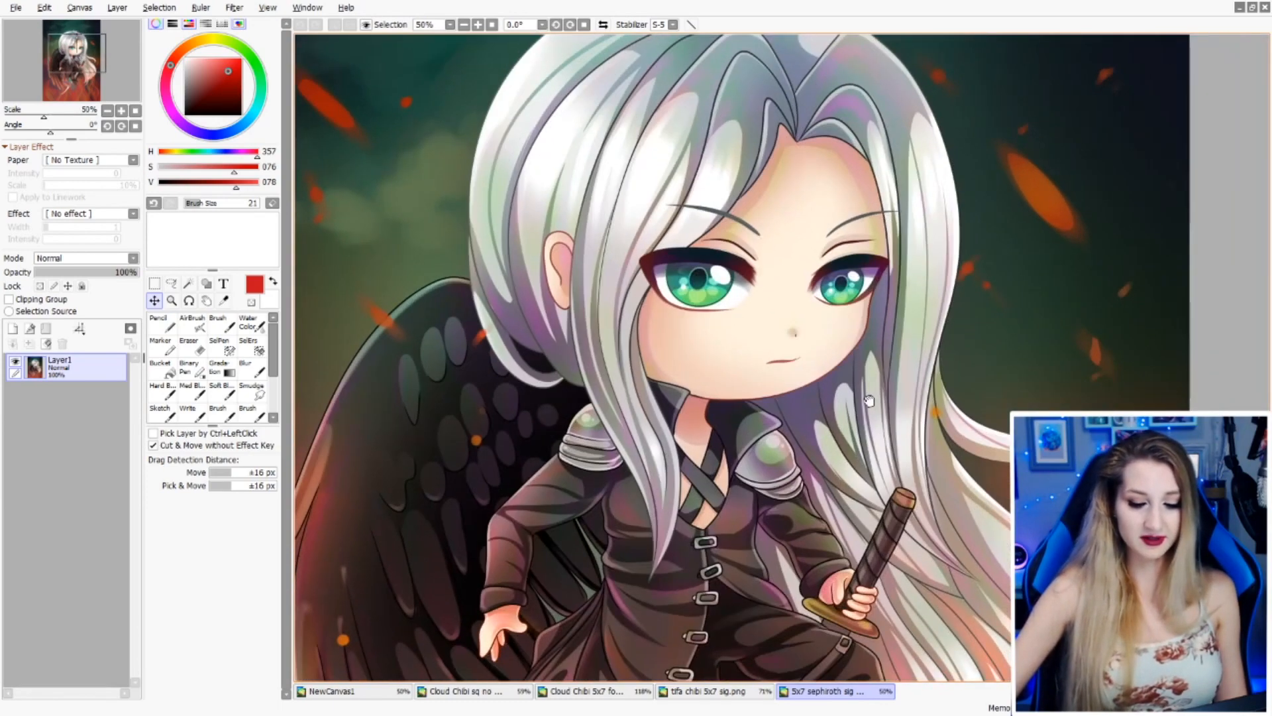
- Revisit the tifa chibi and Cloud Chibi 5x7 illustrations, and return to NewCanvas1 to view the drawn blue eyes
{"action": "left_click", "coordinate": [715, 691]}
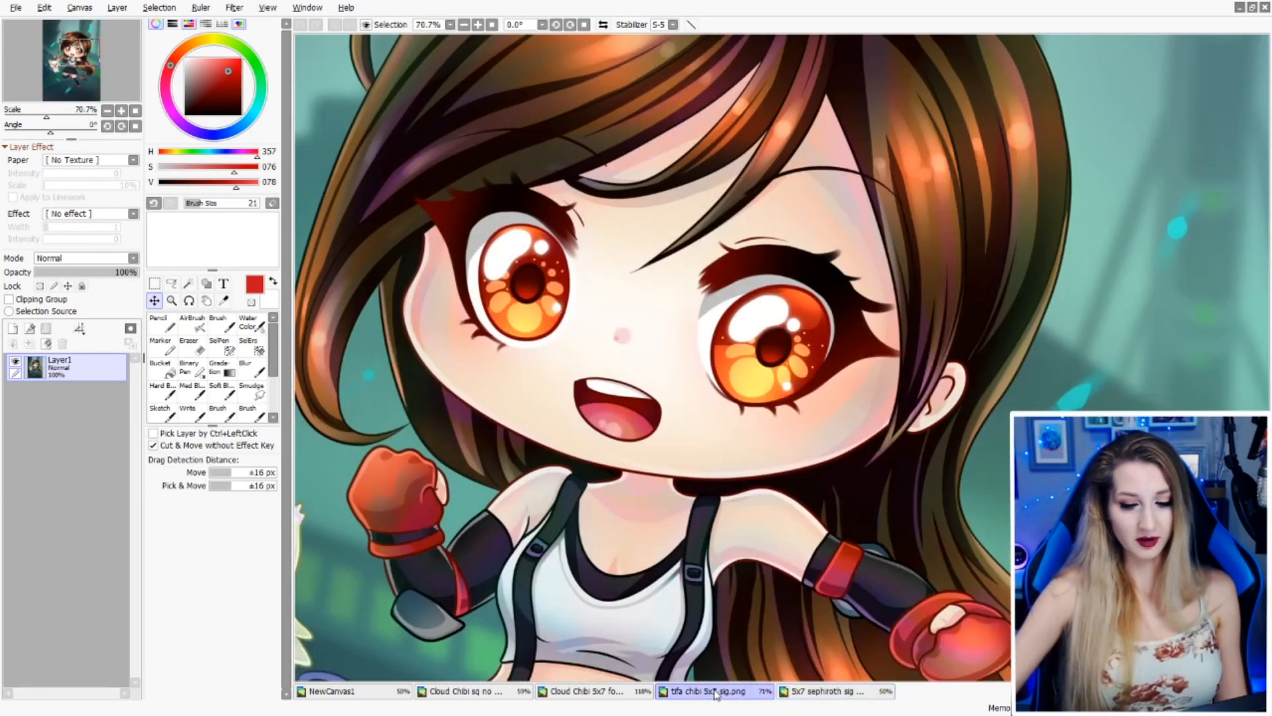
{"action": "left_click", "coordinate": [586, 691]}
{"action": "left_click", "coordinate": [374, 691]}
{"action": "scroll", "coordinate": [701, 504], "scroll_direction": "down", "scroll_amount": 3}
{"action": "scroll", "coordinate": [787, 544], "scroll_direction": "up", "scroll_amount": 2}
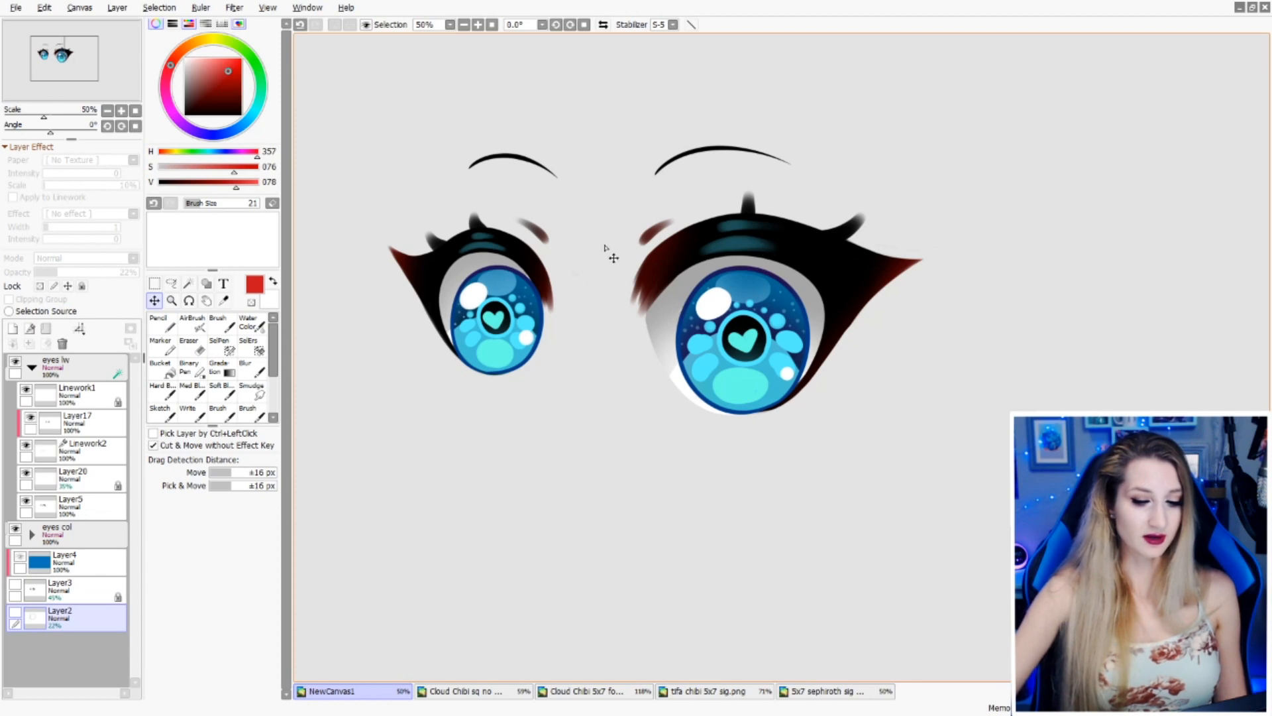
- Compare the eyes in the Cloud Chibi sq illustration with the heart-pupil eyes on NewCanvas1
{"action": "left_click", "coordinate": [487, 692]}
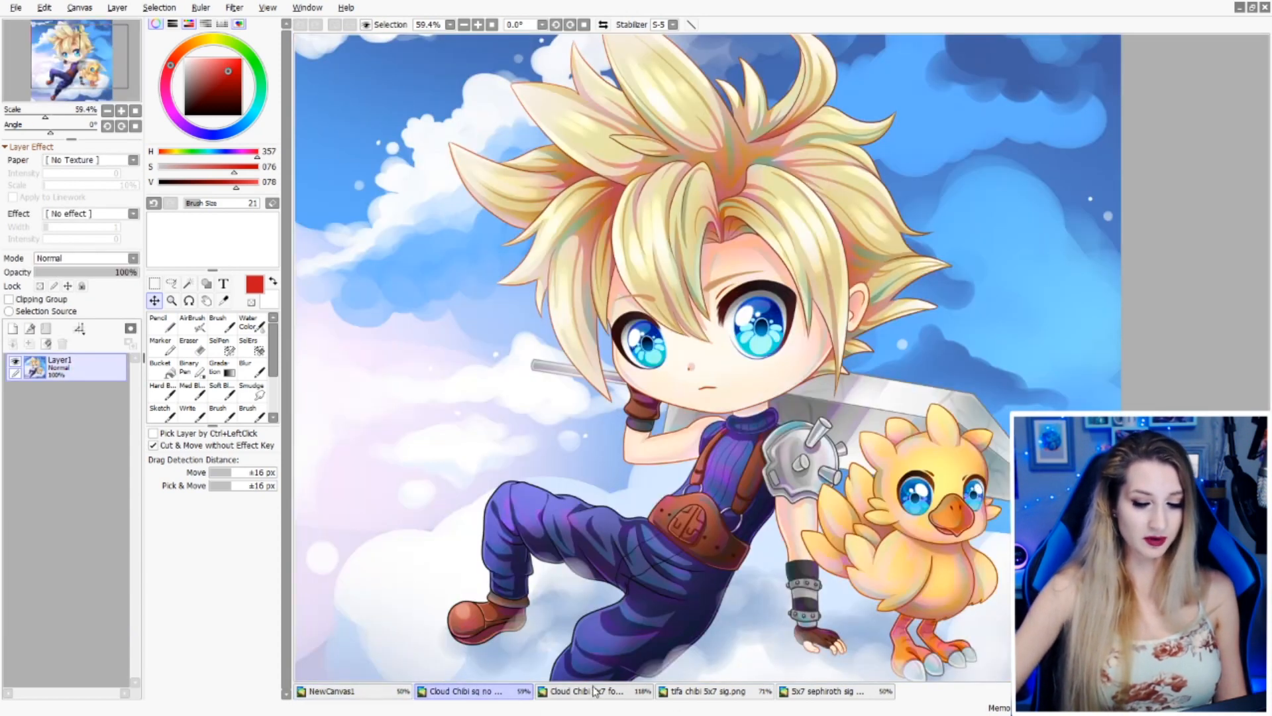
{"action": "left_click", "coordinate": [389, 694]}
{"action": "left_click_drag", "start_coordinate": [674, 497], "coordinate": [722, 521]}
{"action": "scroll", "coordinate": [717, 404], "scroll_direction": "down", "scroll_amount": 2}
{"action": "left_click_drag", "start_coordinate": [732, 438], "coordinate": [692, 464]}
{"action": "scroll", "coordinate": [679, 404], "scroll_direction": "up", "scroll_amount": 3}
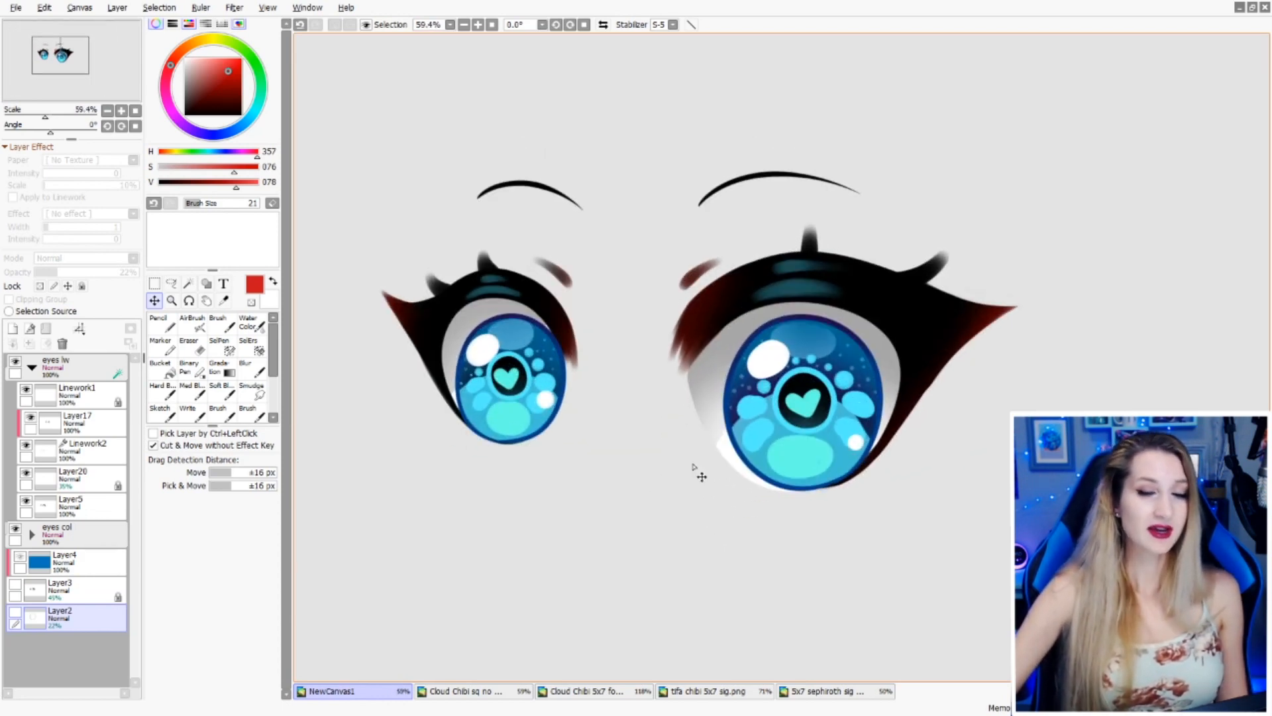